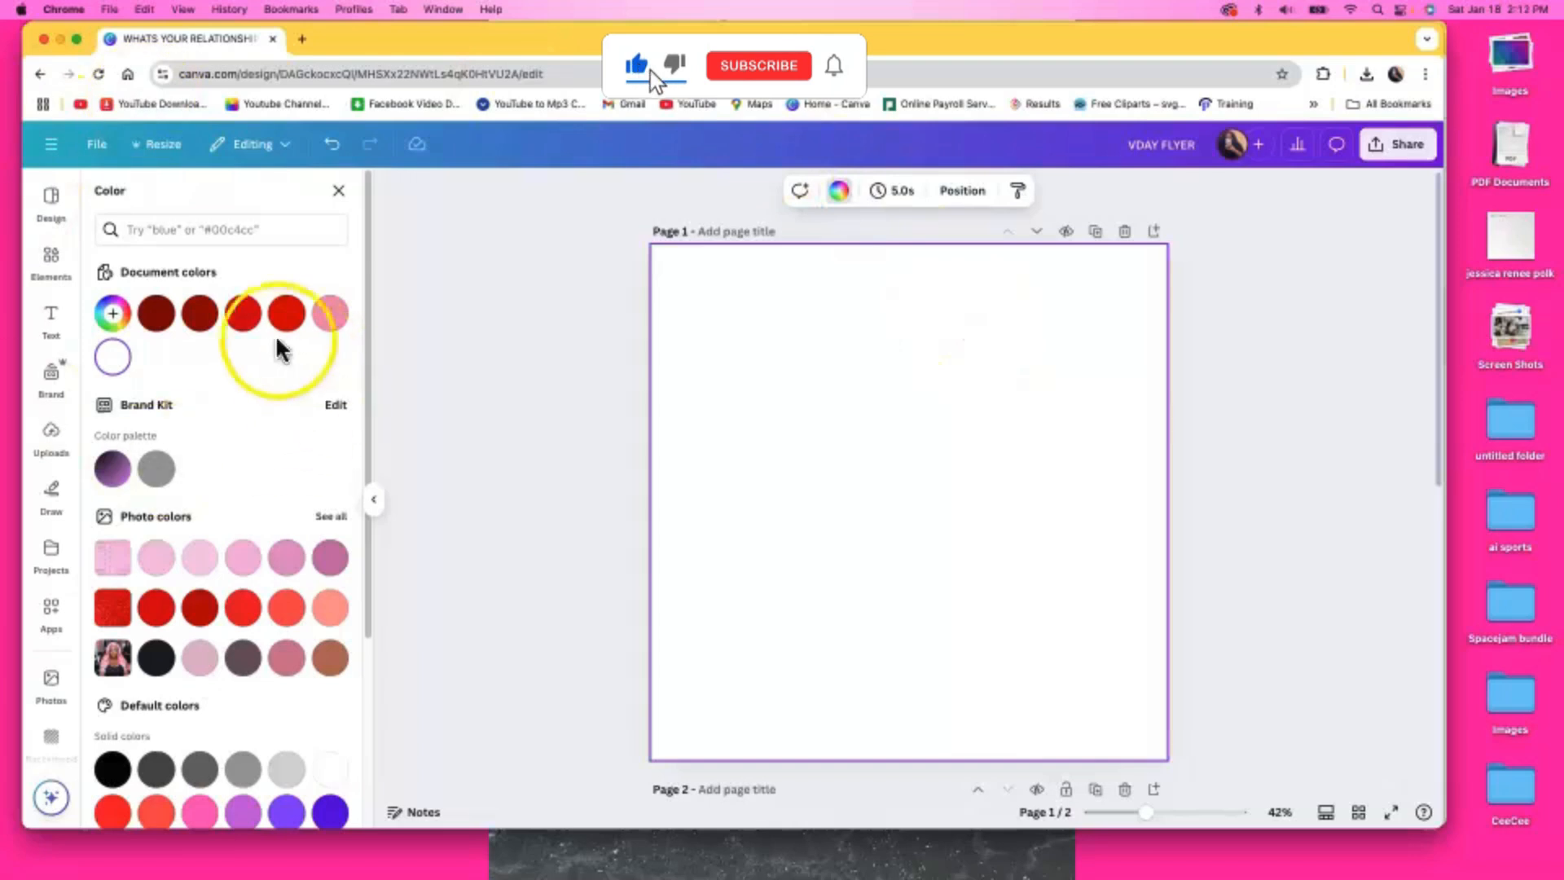
Fill the background of page 1 with the bright red document color
{"action": "left_click", "coordinate": [248, 319]}
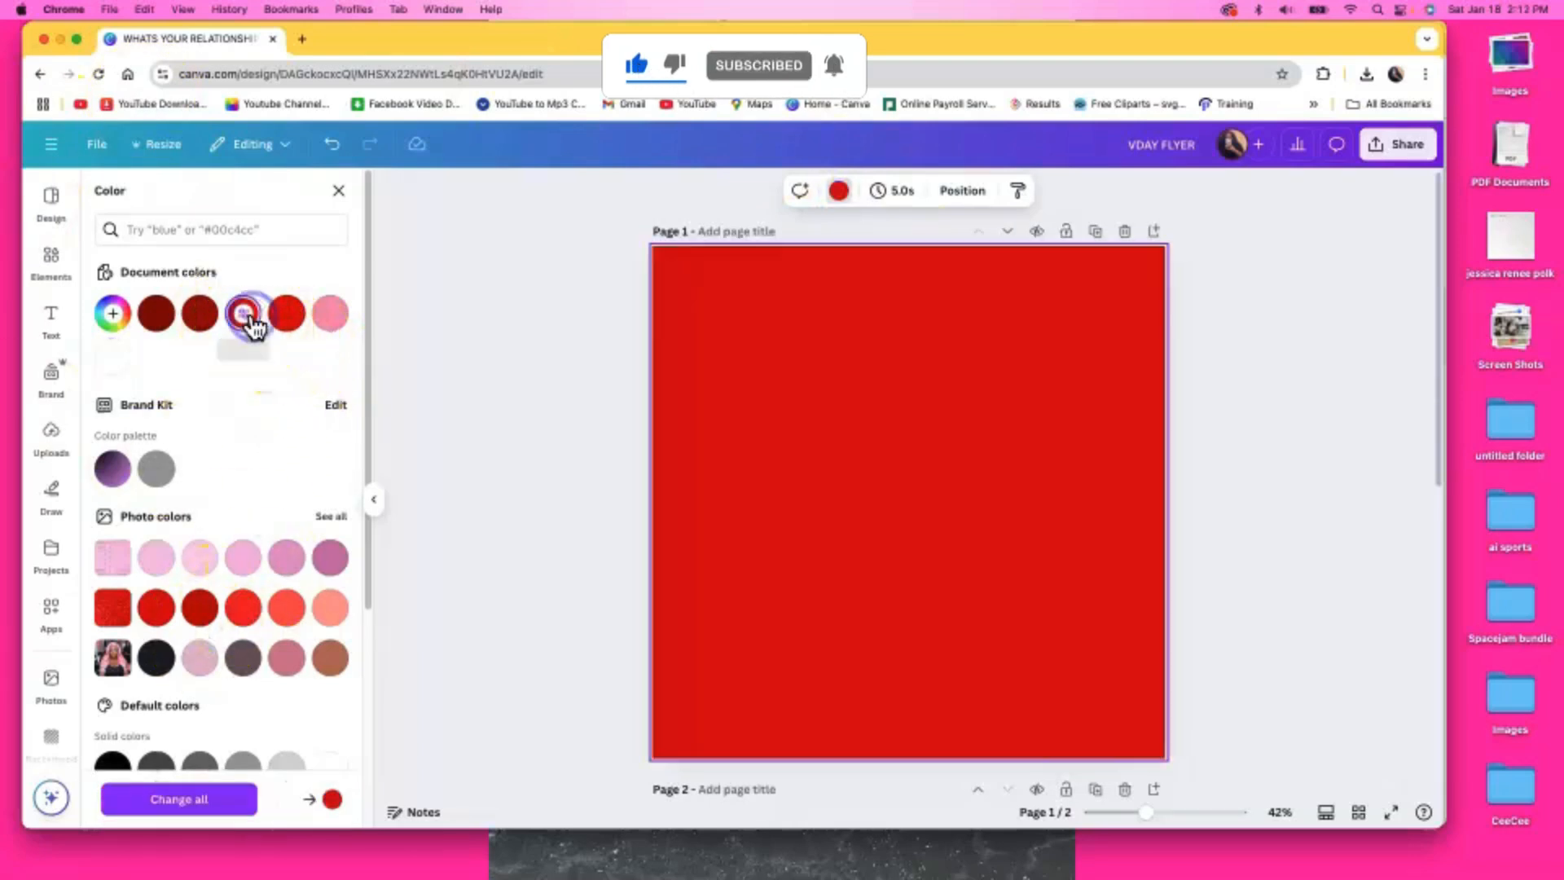
{"action": "left_click", "coordinate": [419, 272]}
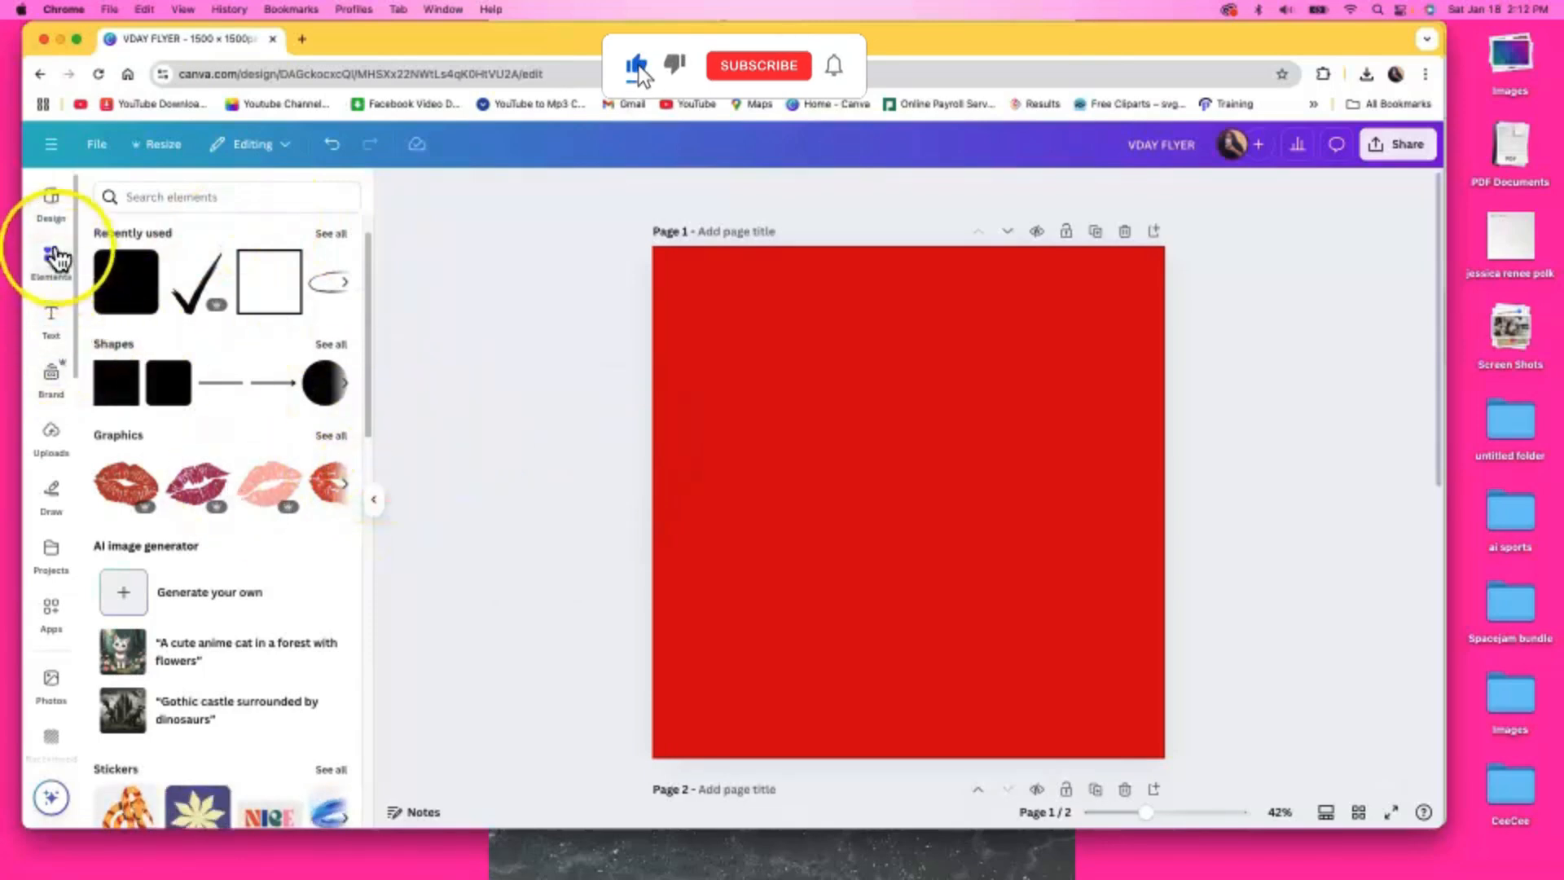
Search the elements library for "bricks wall"
{"action": "left_click", "coordinate": [141, 207]}
{"action": "type", "text": "b"}
{"action": "key", "text": "BackSpace"}
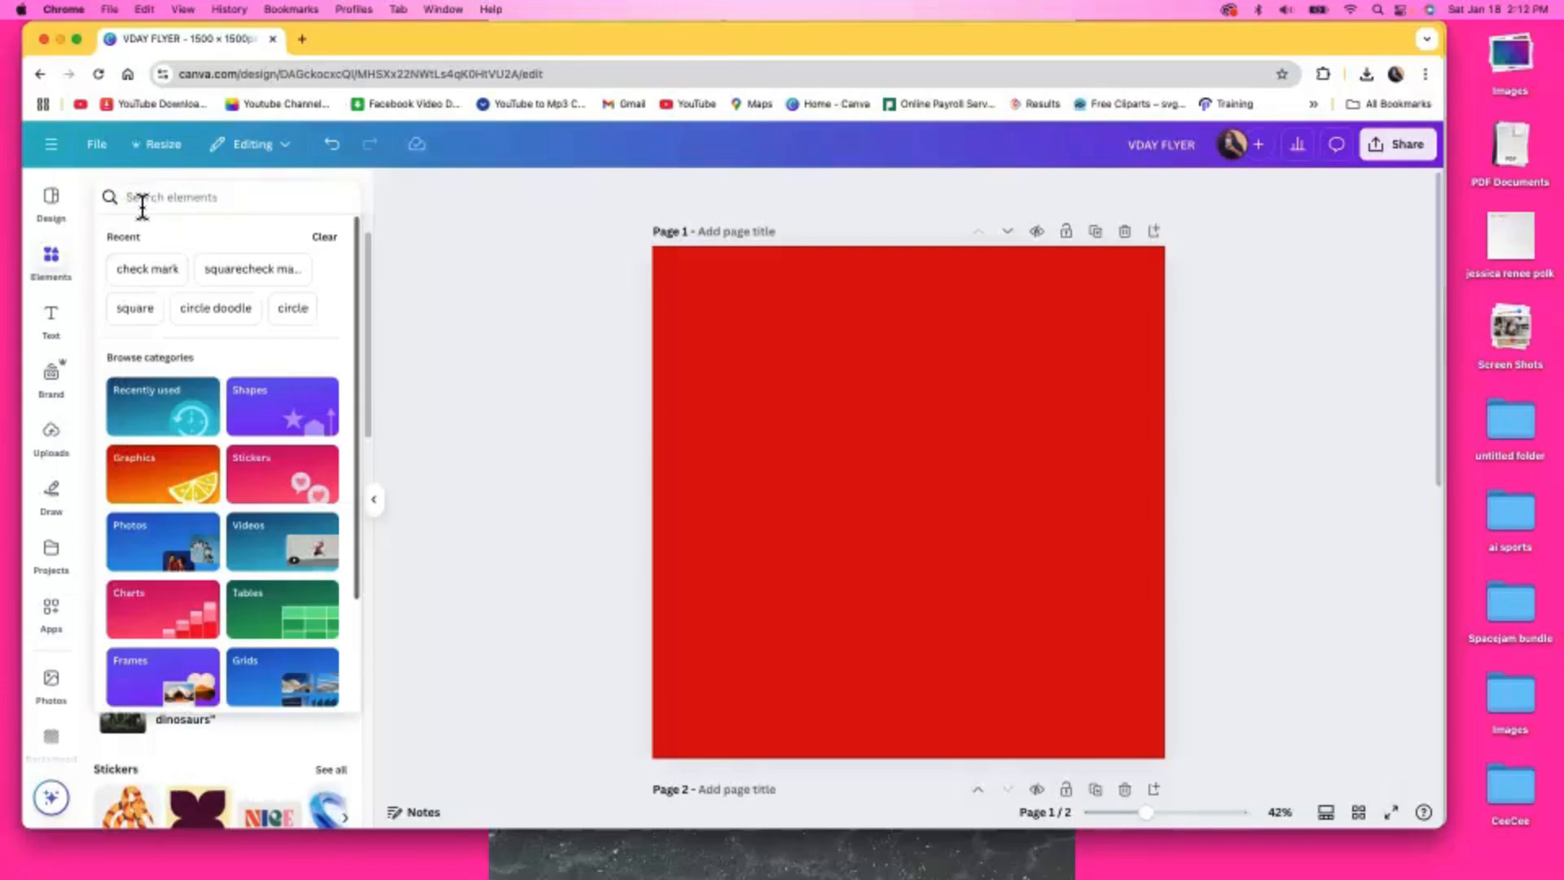
{"action": "type", "text": "BRICKS"}
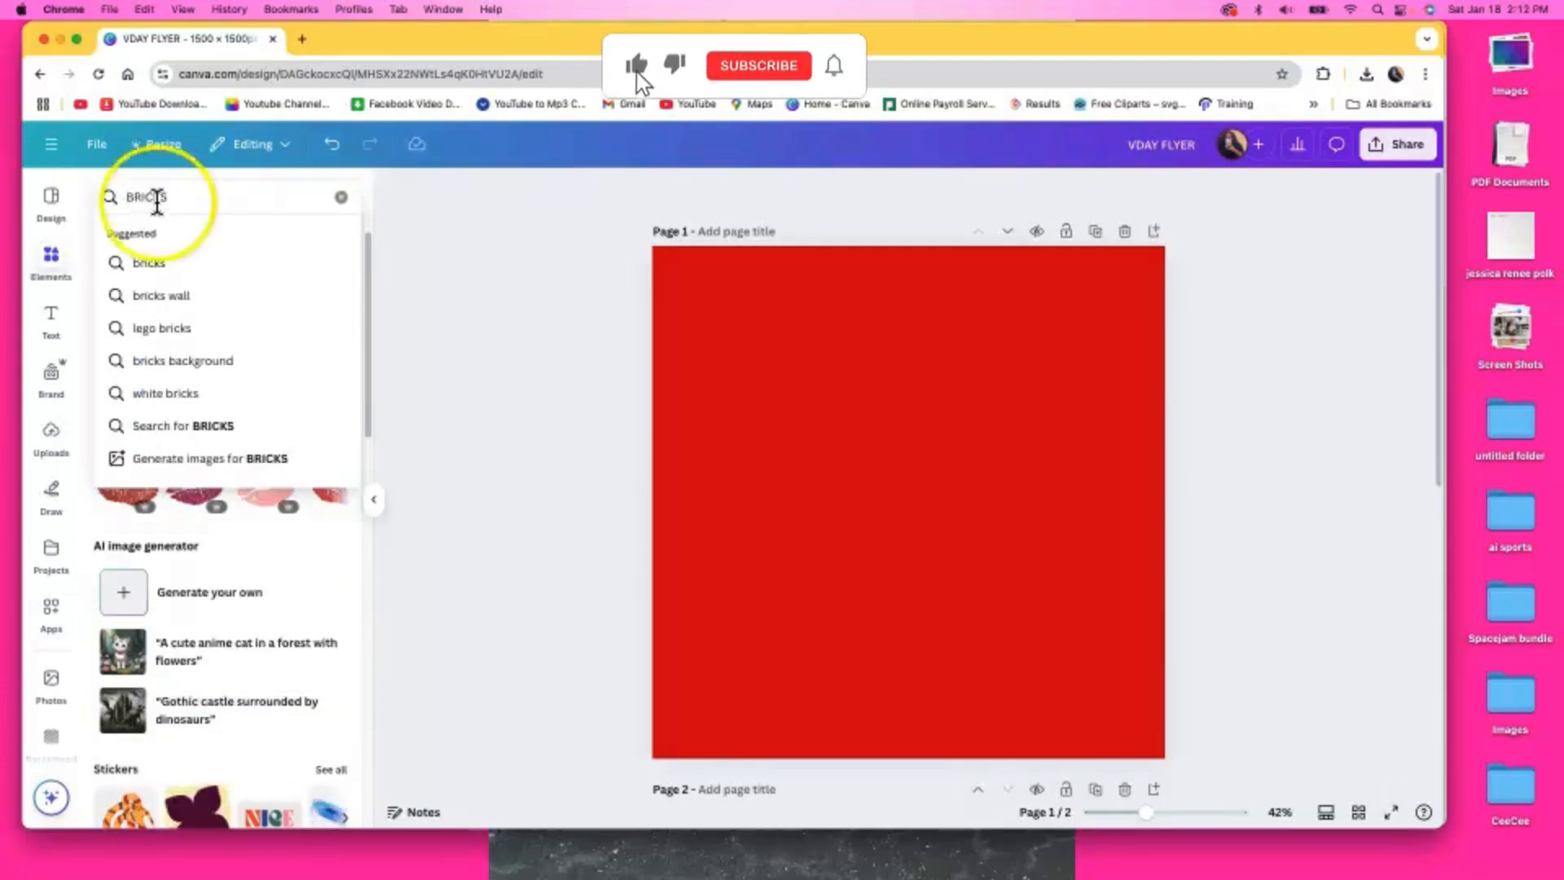
{"action": "left_click", "coordinate": [234, 300]}
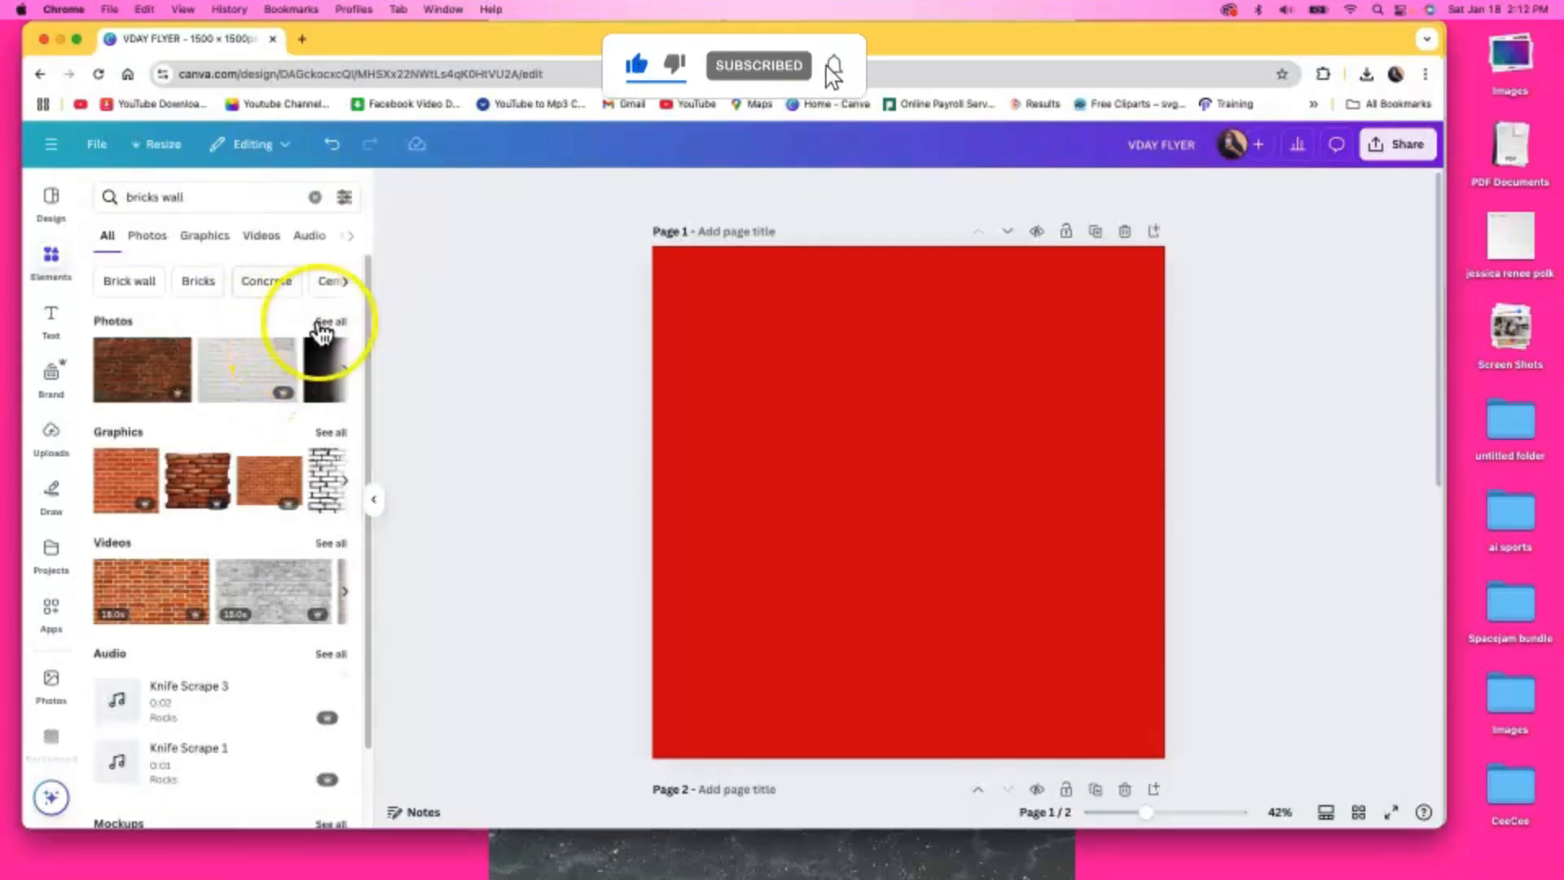
Place a pale white brick wall photo from the full photo results and enlarge it across the upper part of page 1
{"action": "left_click", "coordinate": [217, 390]}
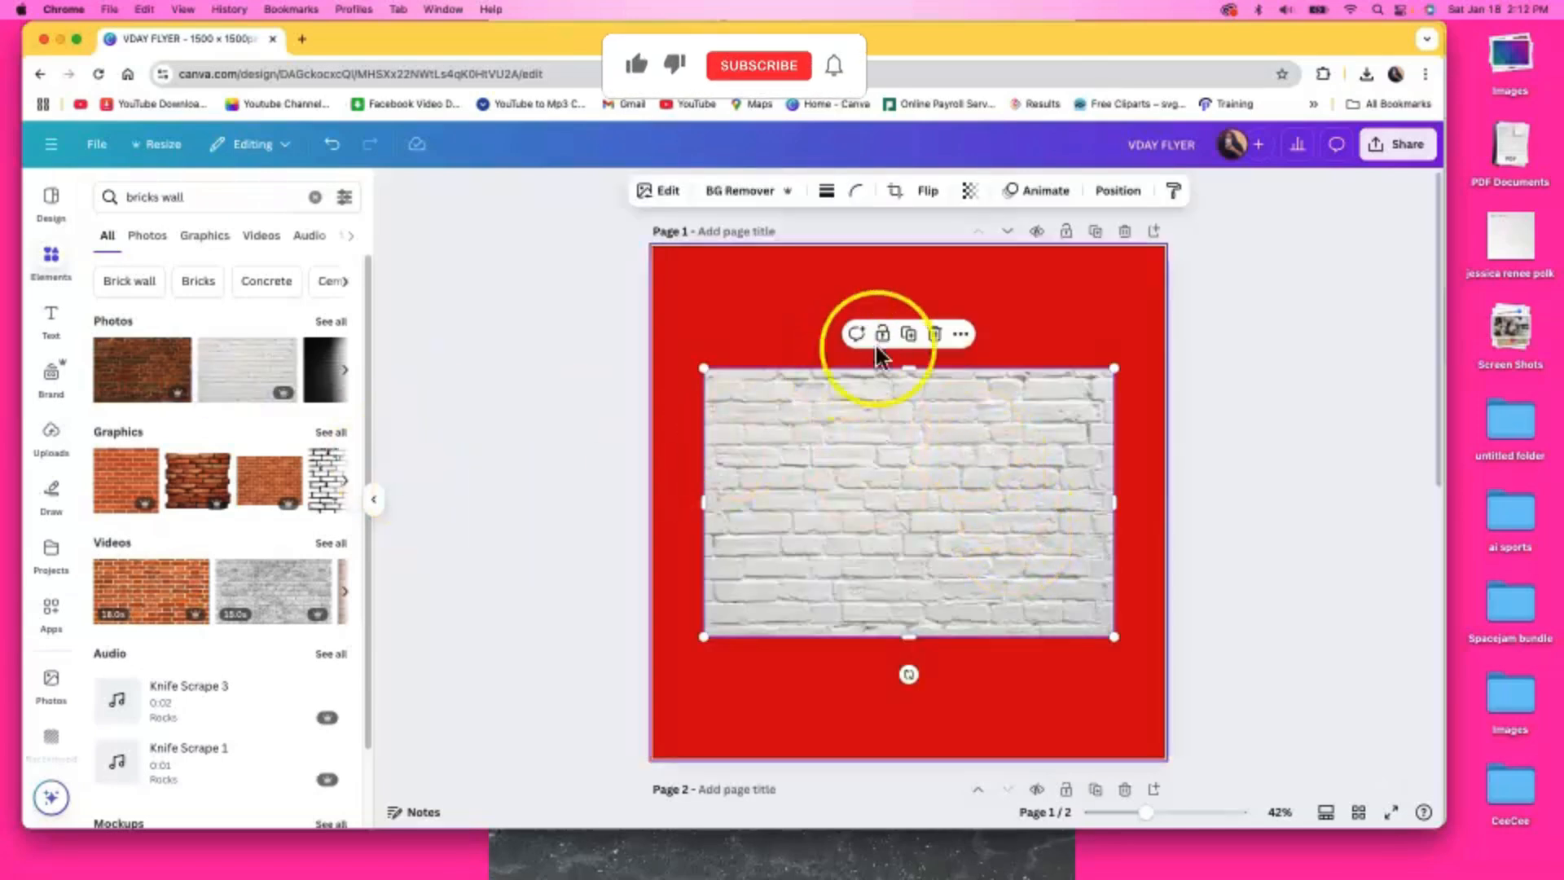
{"action": "left_click", "coordinate": [932, 334]}
{"action": "left_click", "coordinate": [326, 322]}
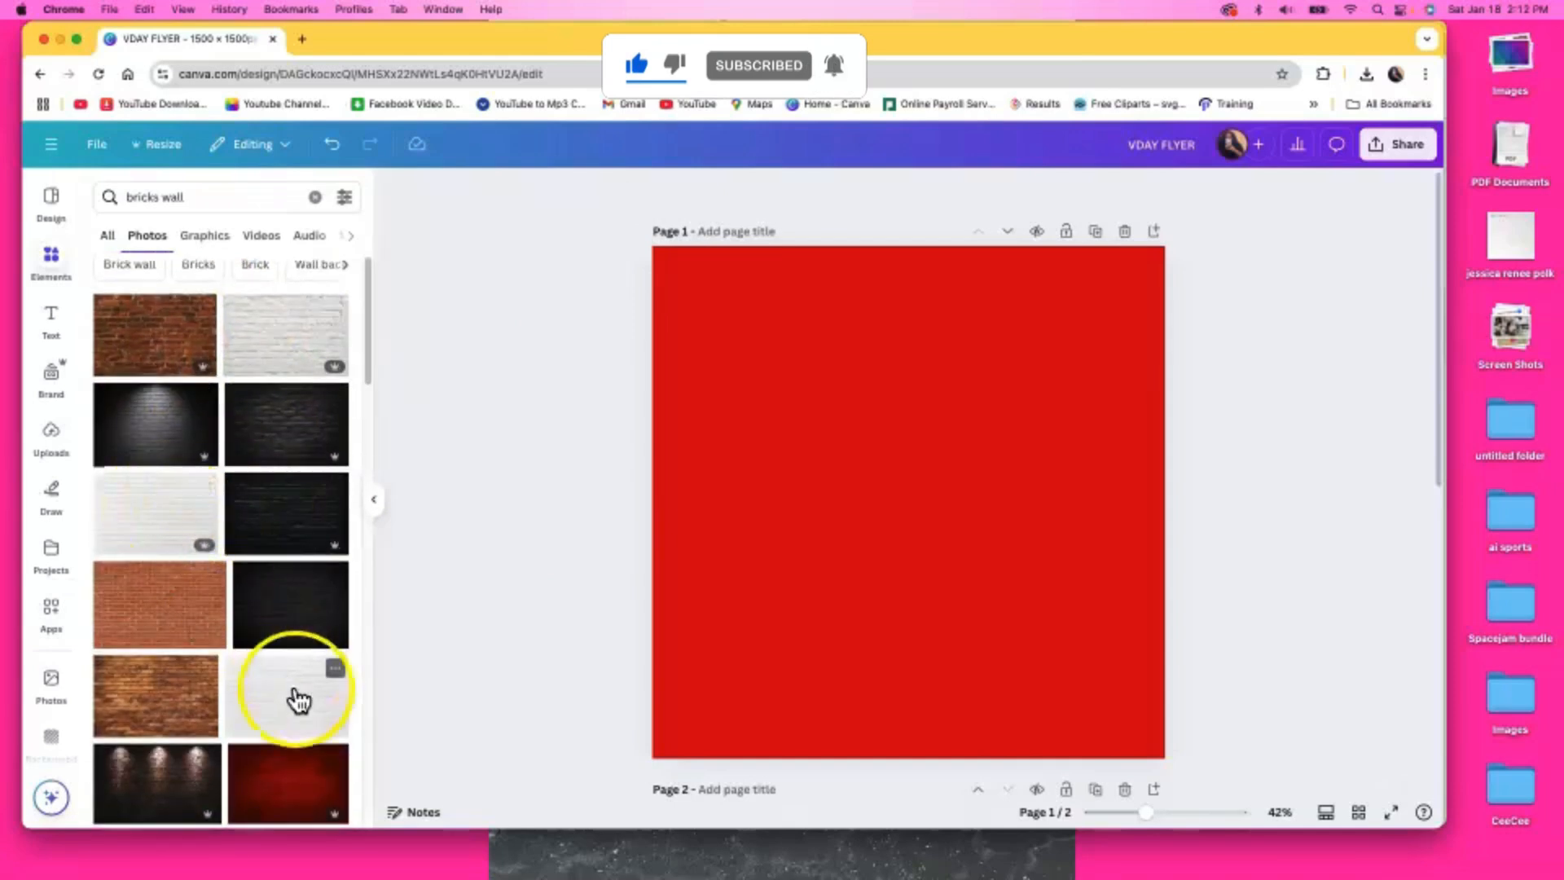
{"action": "left_click", "coordinate": [298, 699]}
{"action": "left_click_drag", "start_coordinate": [935, 467], "coordinate": [893, 396]}
{"action": "left_click_drag", "start_coordinate": [1063, 522], "coordinate": [1181, 574]}
Apply a custom Duotone effect to the brick photo with red highlights, black shadows and intensity 100
{"action": "left_click", "coordinate": [658, 194]}
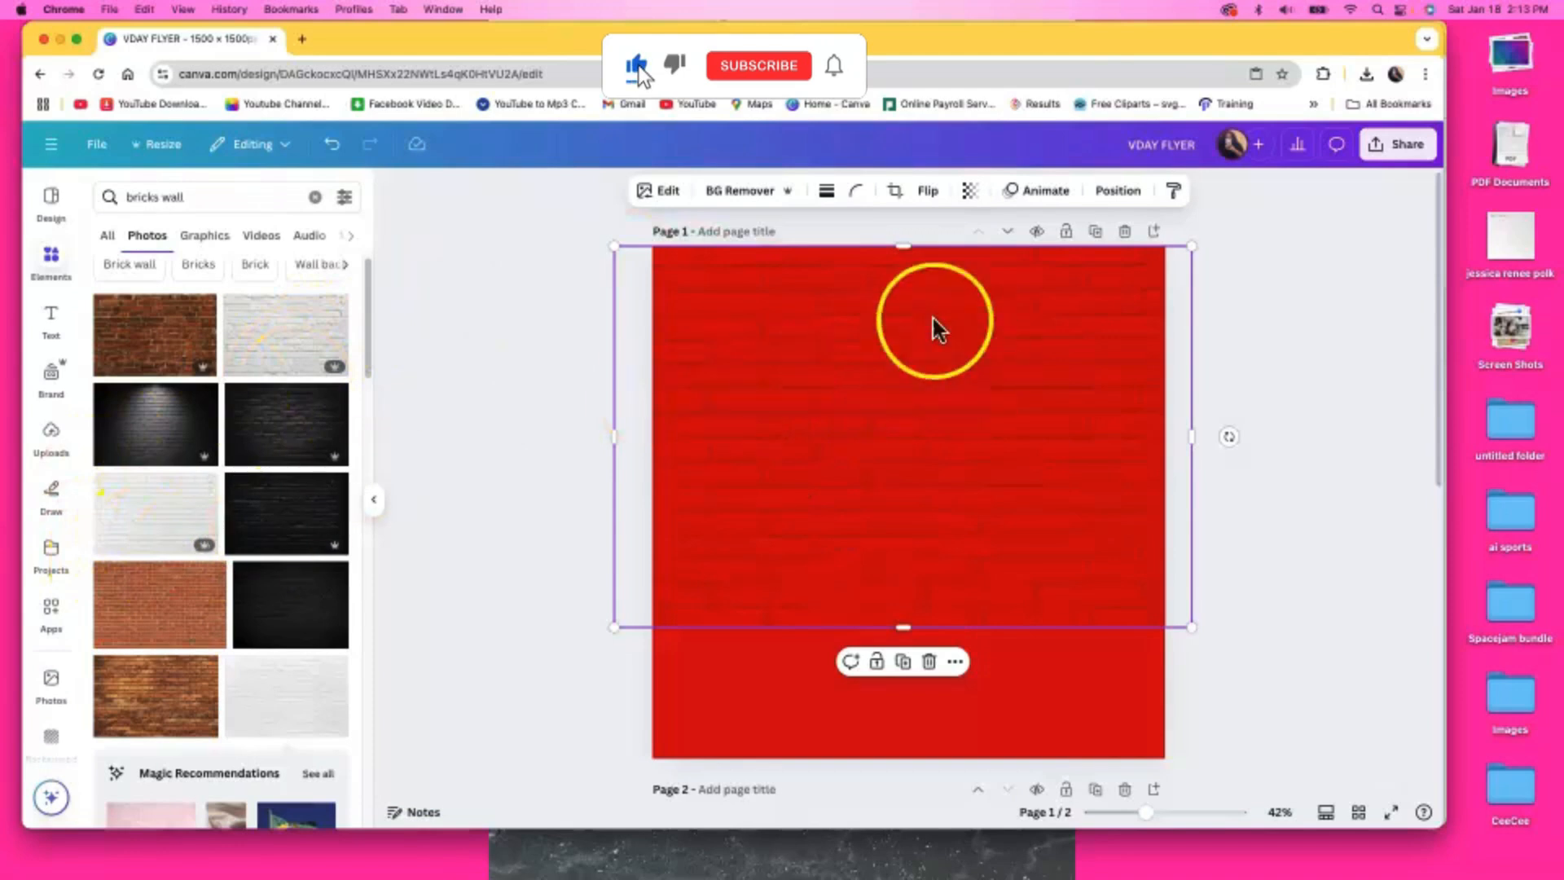
{"action": "left_click", "coordinate": [675, 192]}
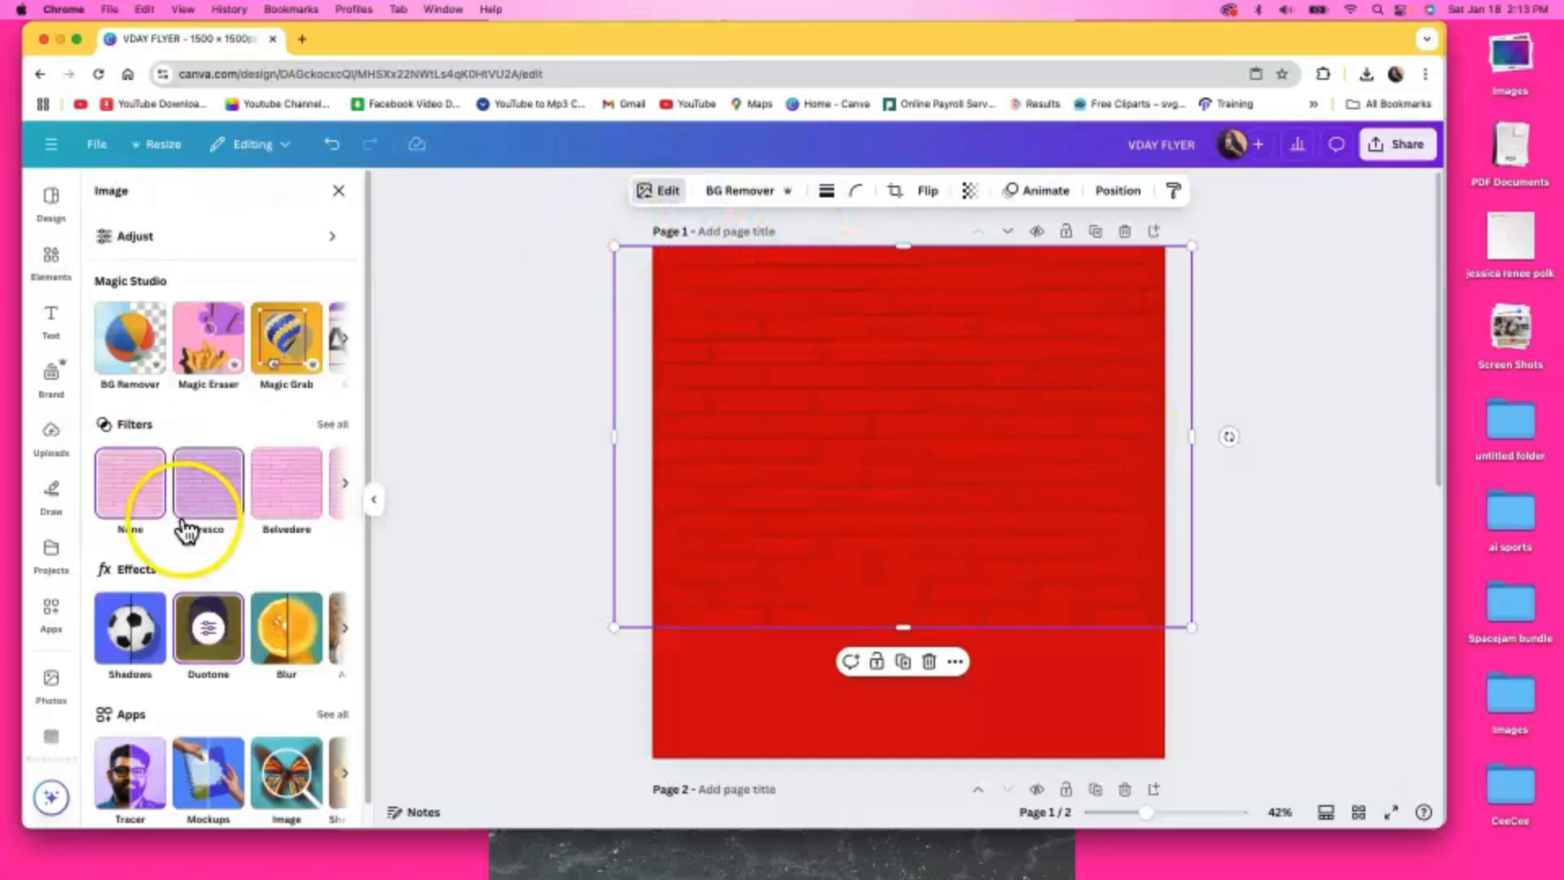
{"action": "left_click", "coordinate": [210, 652]}
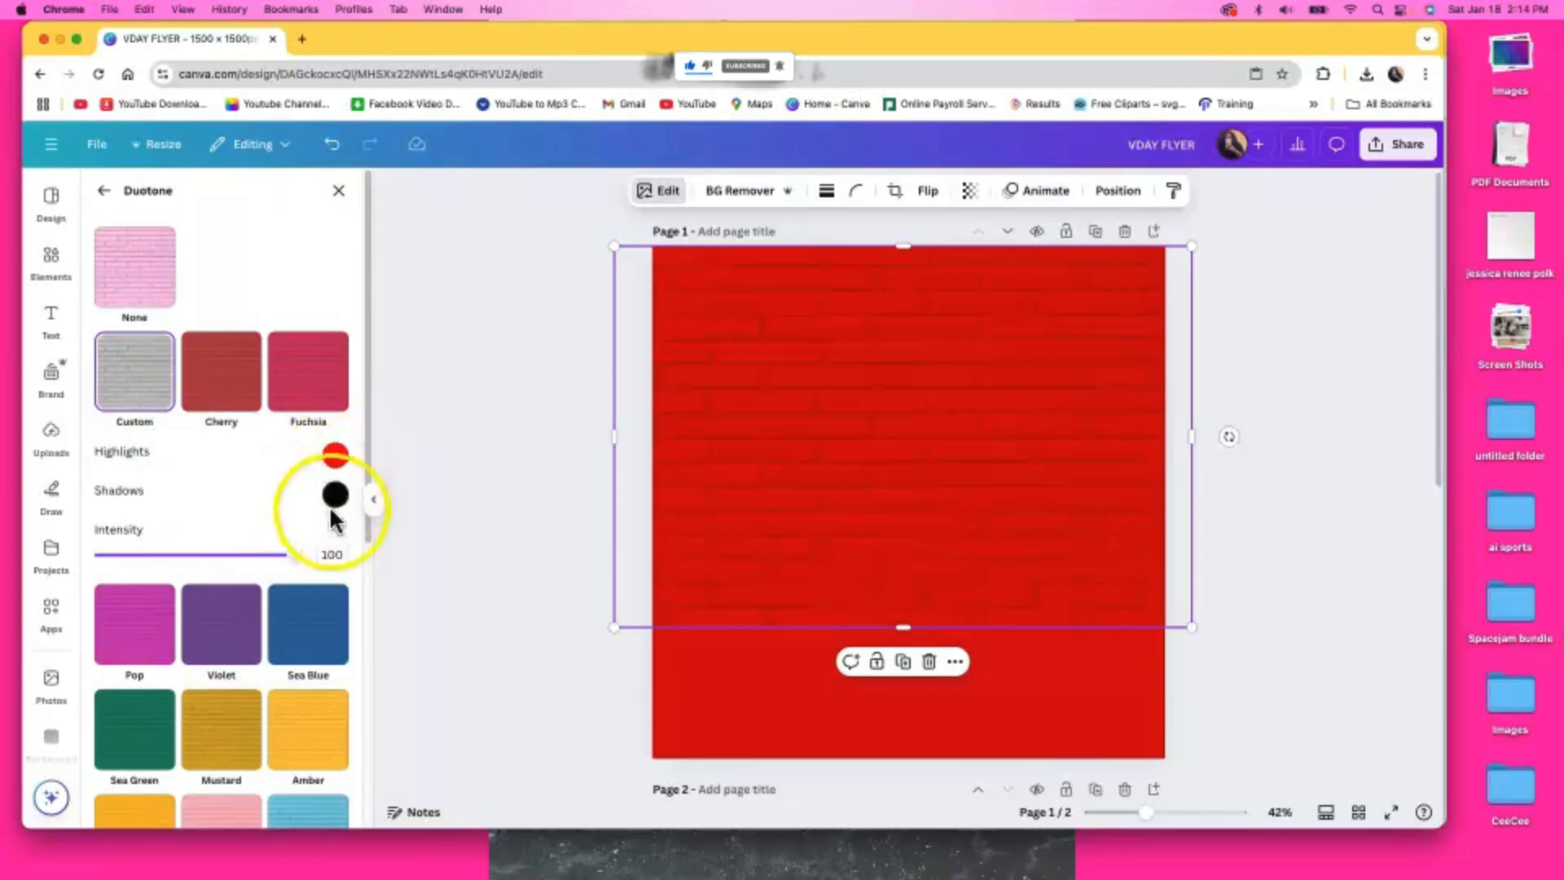
{"action": "left_click", "coordinate": [736, 706]}
{"action": "left_click", "coordinate": [538, 710]}
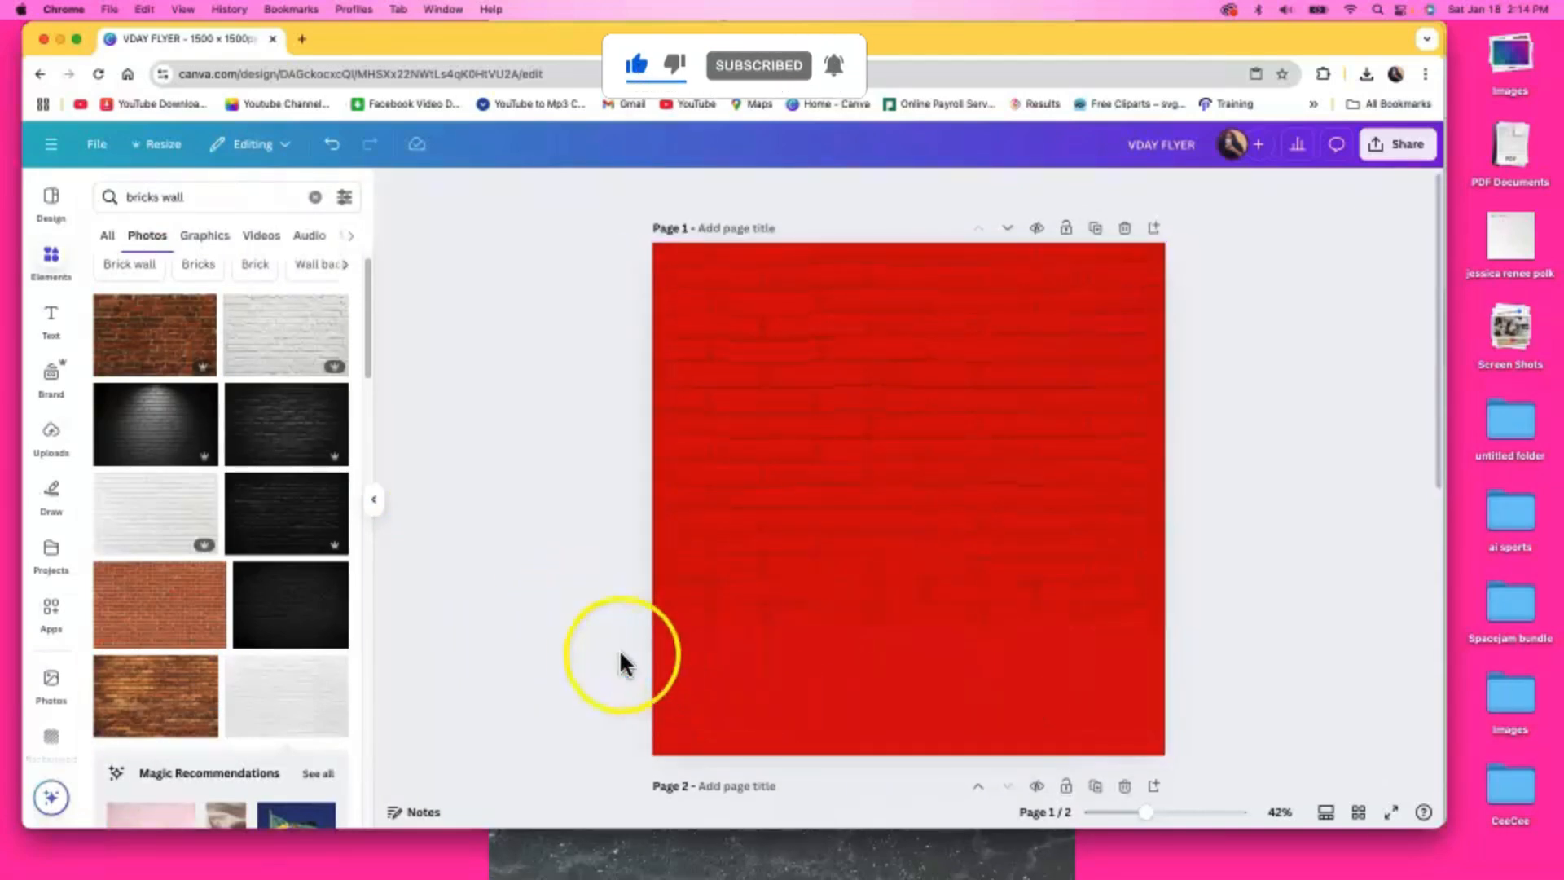
Add the uploaded photos of the black-haired, blonde and pink-haired women to page 1
{"action": "scroll", "coordinate": [814, 609], "scroll_direction": "down", "scroll_amount": 1}
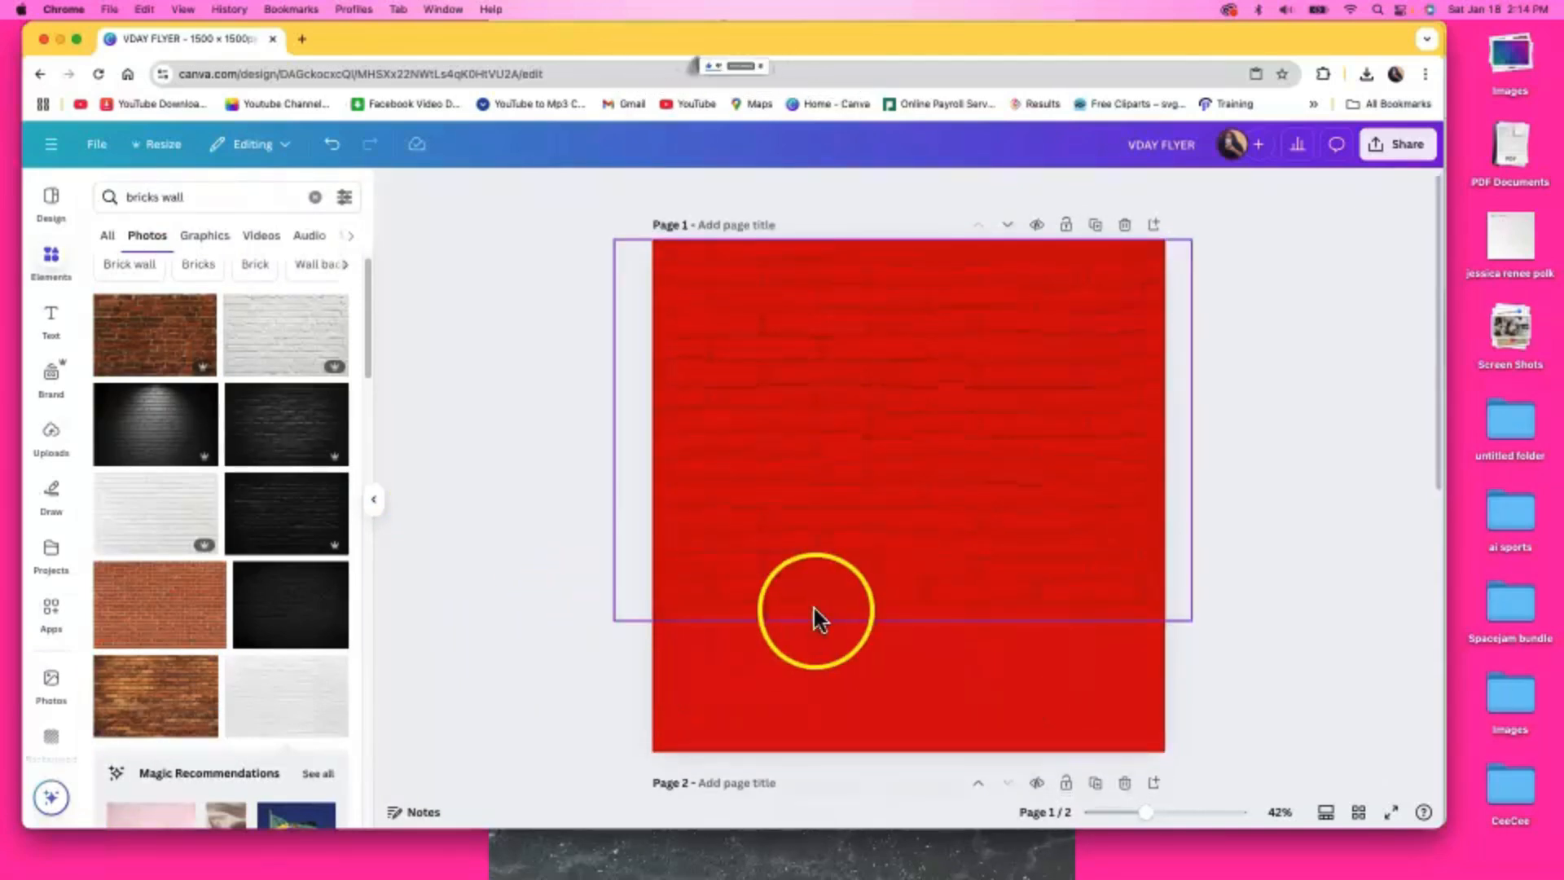
{"action": "left_click", "coordinate": [55, 444]}
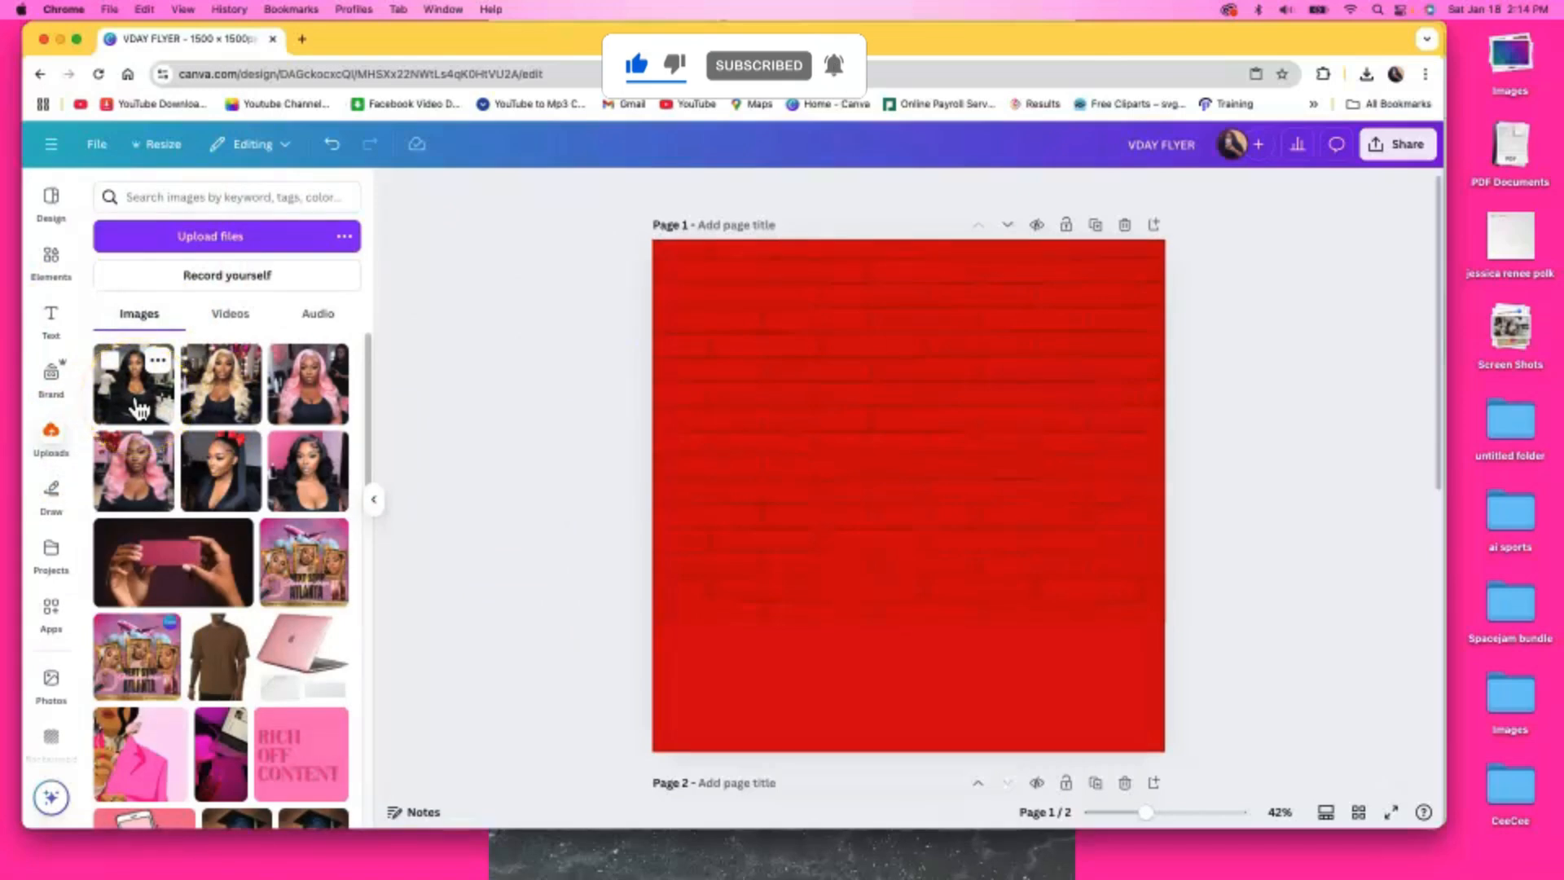
{"action": "left_click", "coordinate": [139, 407]}
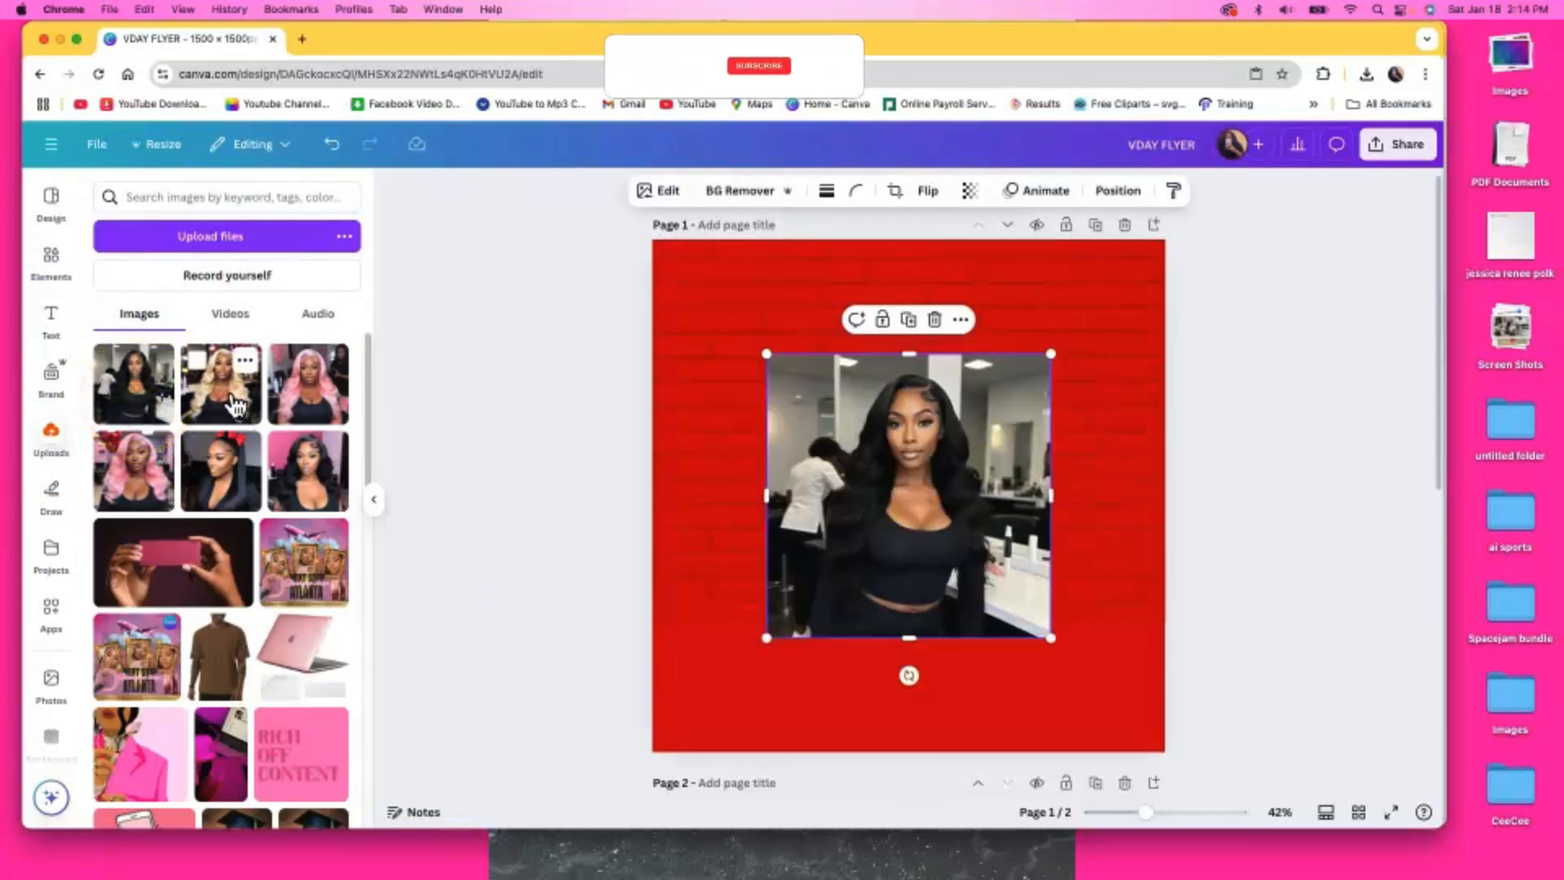
{"action": "left_click", "coordinate": [236, 403]}
{"action": "left_click", "coordinate": [147, 471]}
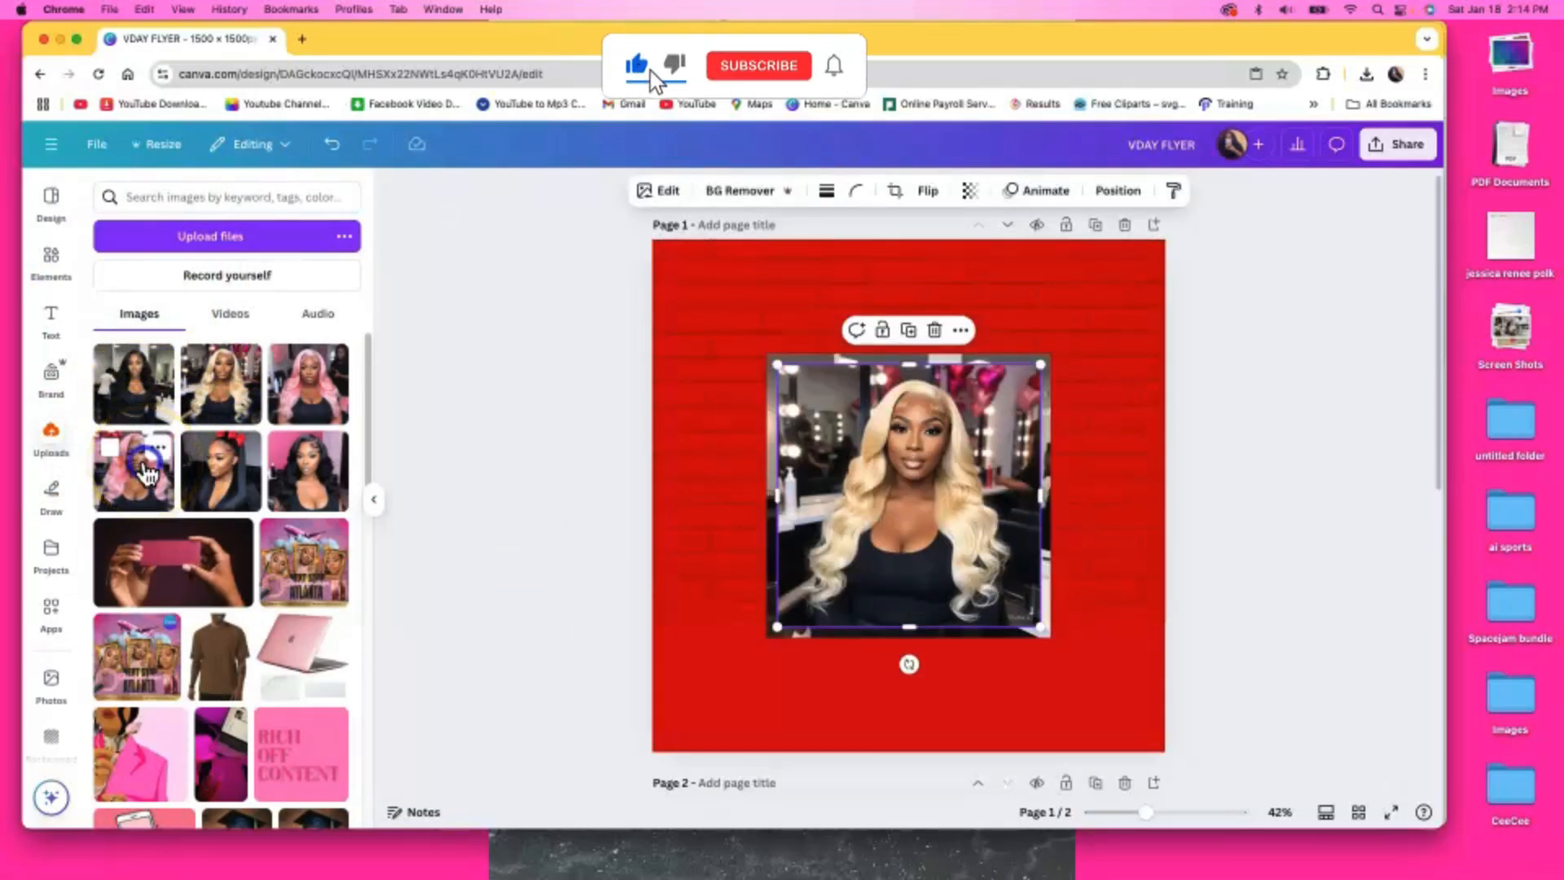
{"action": "left_click", "coordinate": [146, 471]}
Remove the background from the pink-haired woman's photo and move it to the page's lower right corner
{"action": "left_click", "coordinate": [529, 481]}
{"action": "left_click", "coordinate": [815, 395]}
{"action": "left_click", "coordinate": [740, 191]}
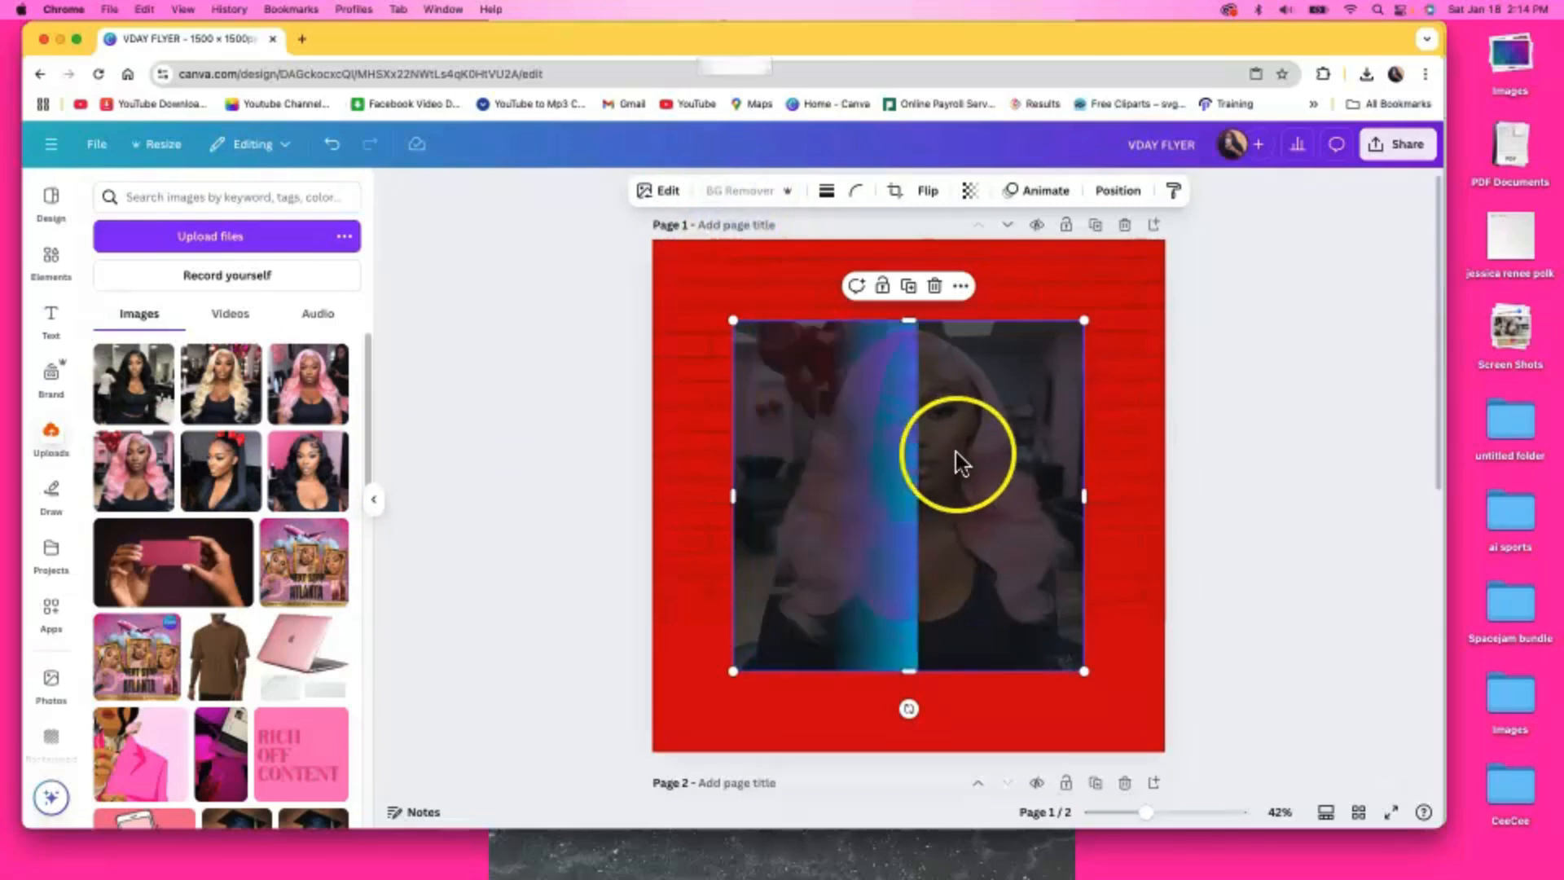
{"action": "left_click_drag", "start_coordinate": [936, 480], "coordinate": [1014, 550]}
Remove the background from the blonde woman's photo and move it to the page's lower left corner
{"action": "left_click", "coordinate": [880, 440]}
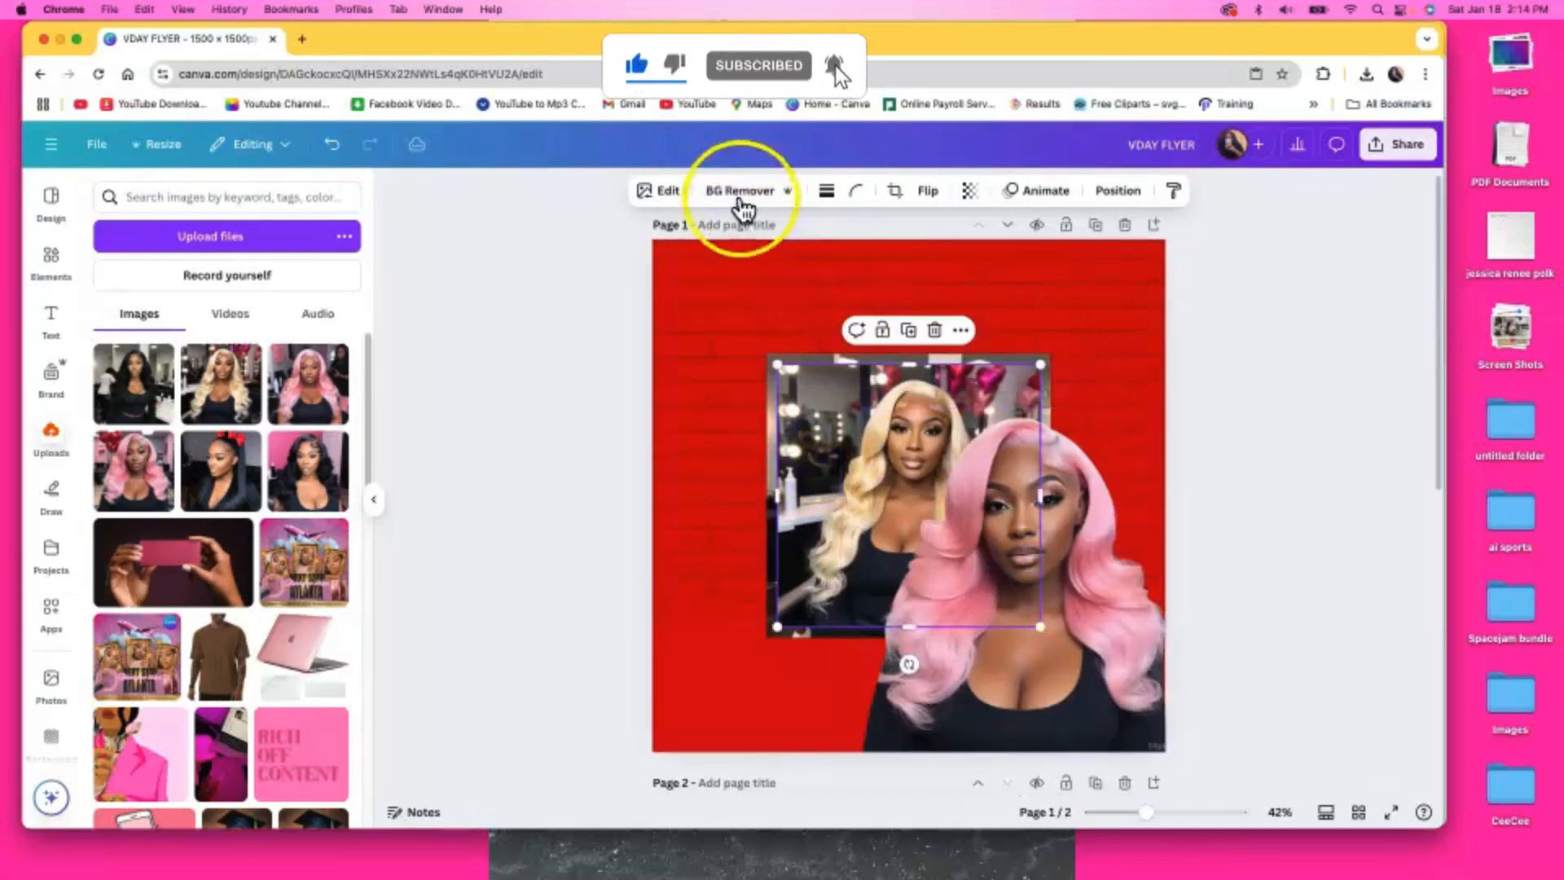
{"action": "left_click", "coordinate": [1095, 601]}
{"action": "left_click_drag", "start_coordinate": [934, 543], "coordinate": [688, 619]}
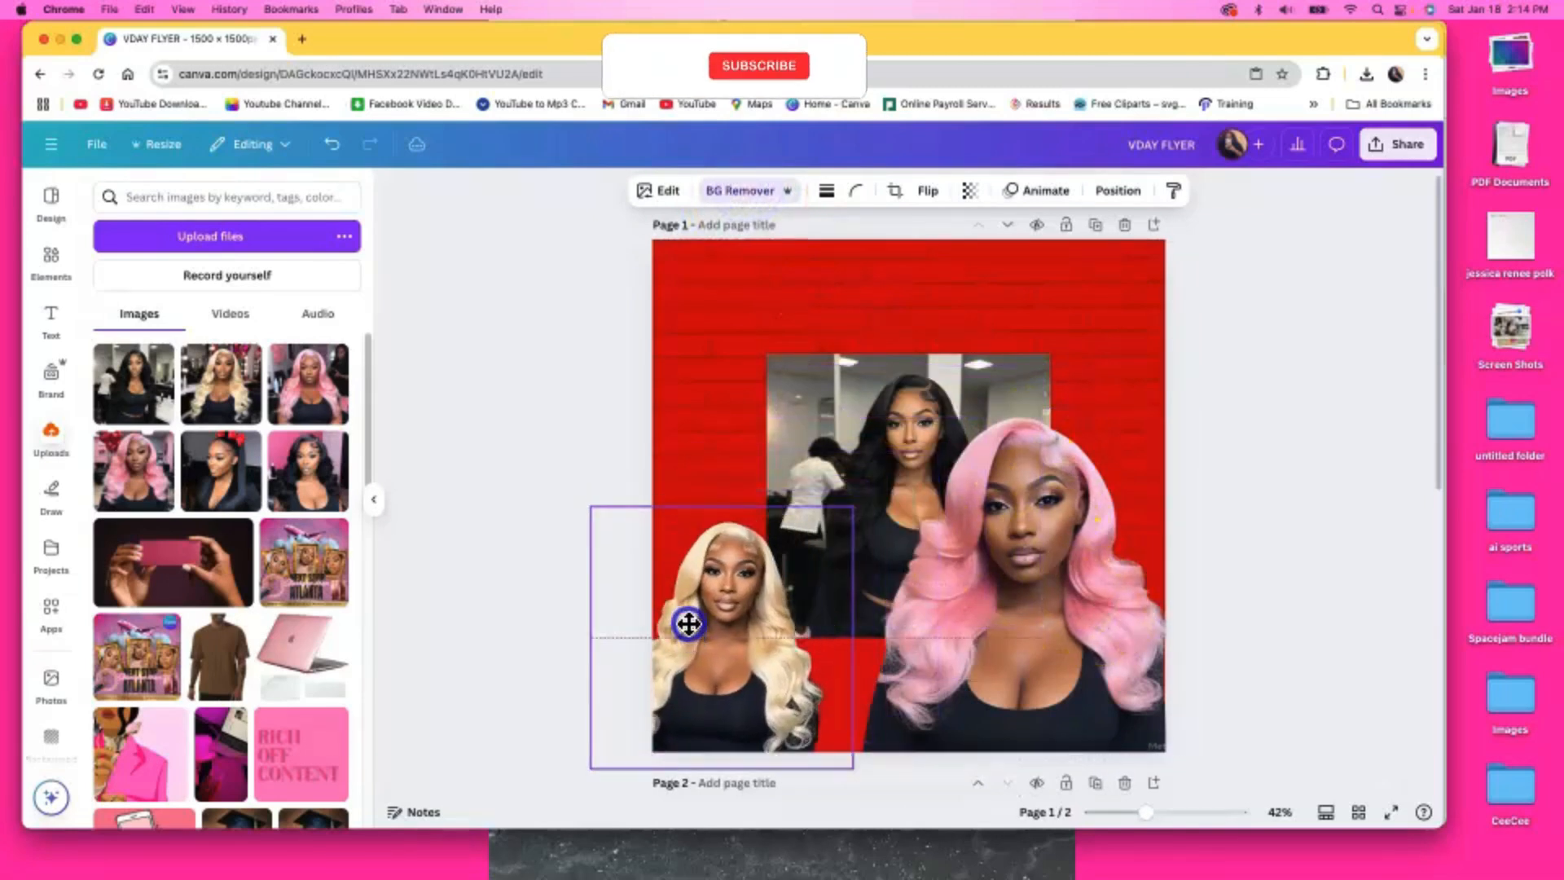
Flip the blonde woman's photo horizontally and rotate it slightly
{"action": "left_click", "coordinate": [930, 193]}
{"action": "left_click", "coordinate": [896, 234]}
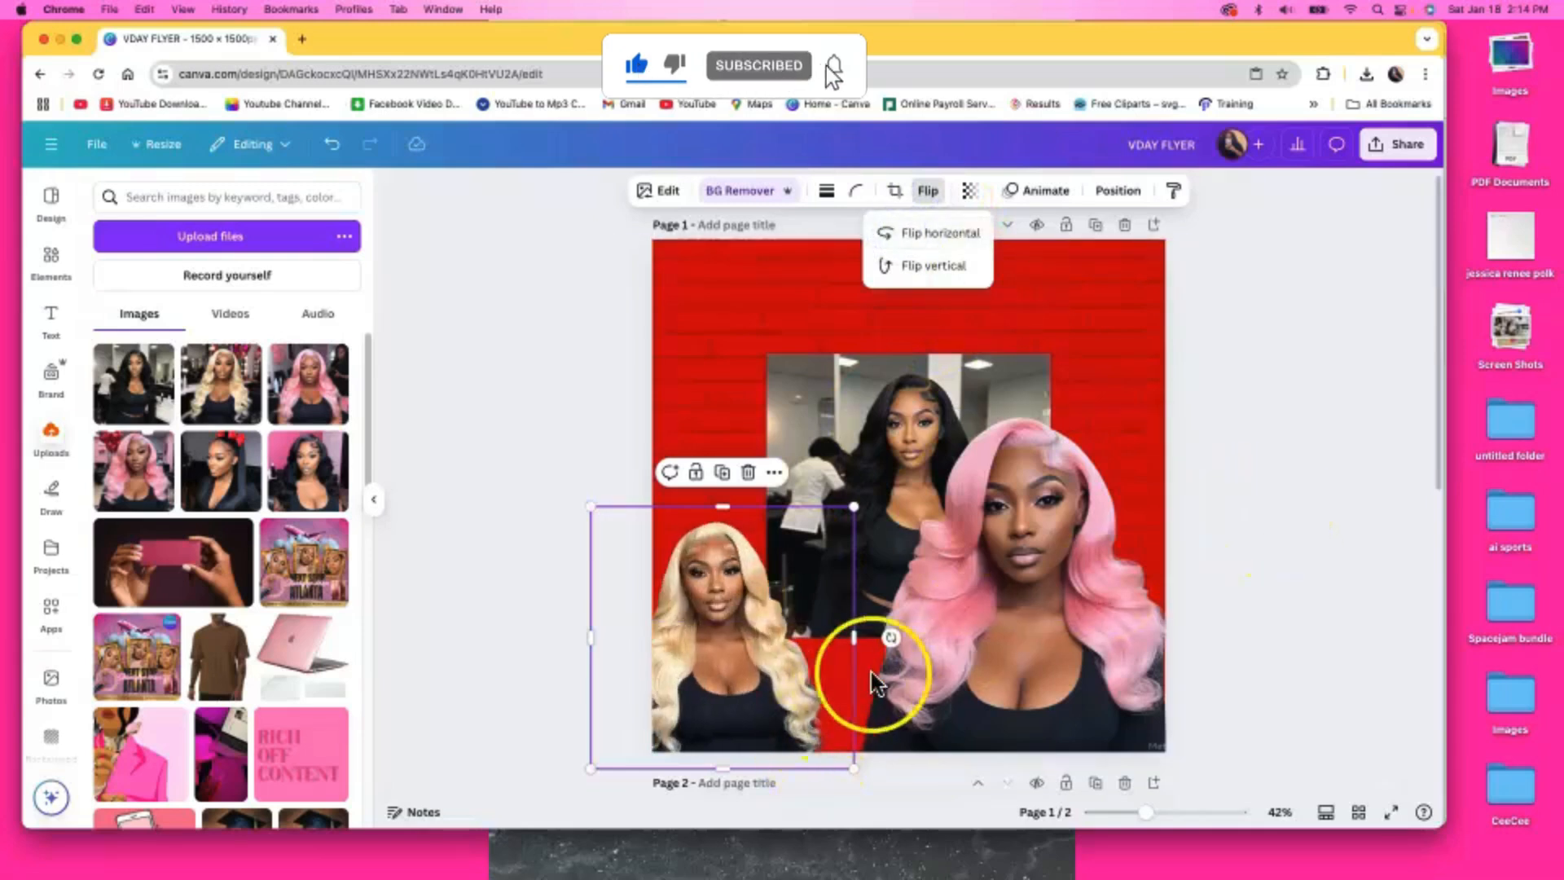
{"action": "left_click_drag", "start_coordinate": [891, 640], "coordinate": [891, 652]}
Remove the background from the black-haired woman's photo
{"action": "left_click", "coordinate": [834, 410]}
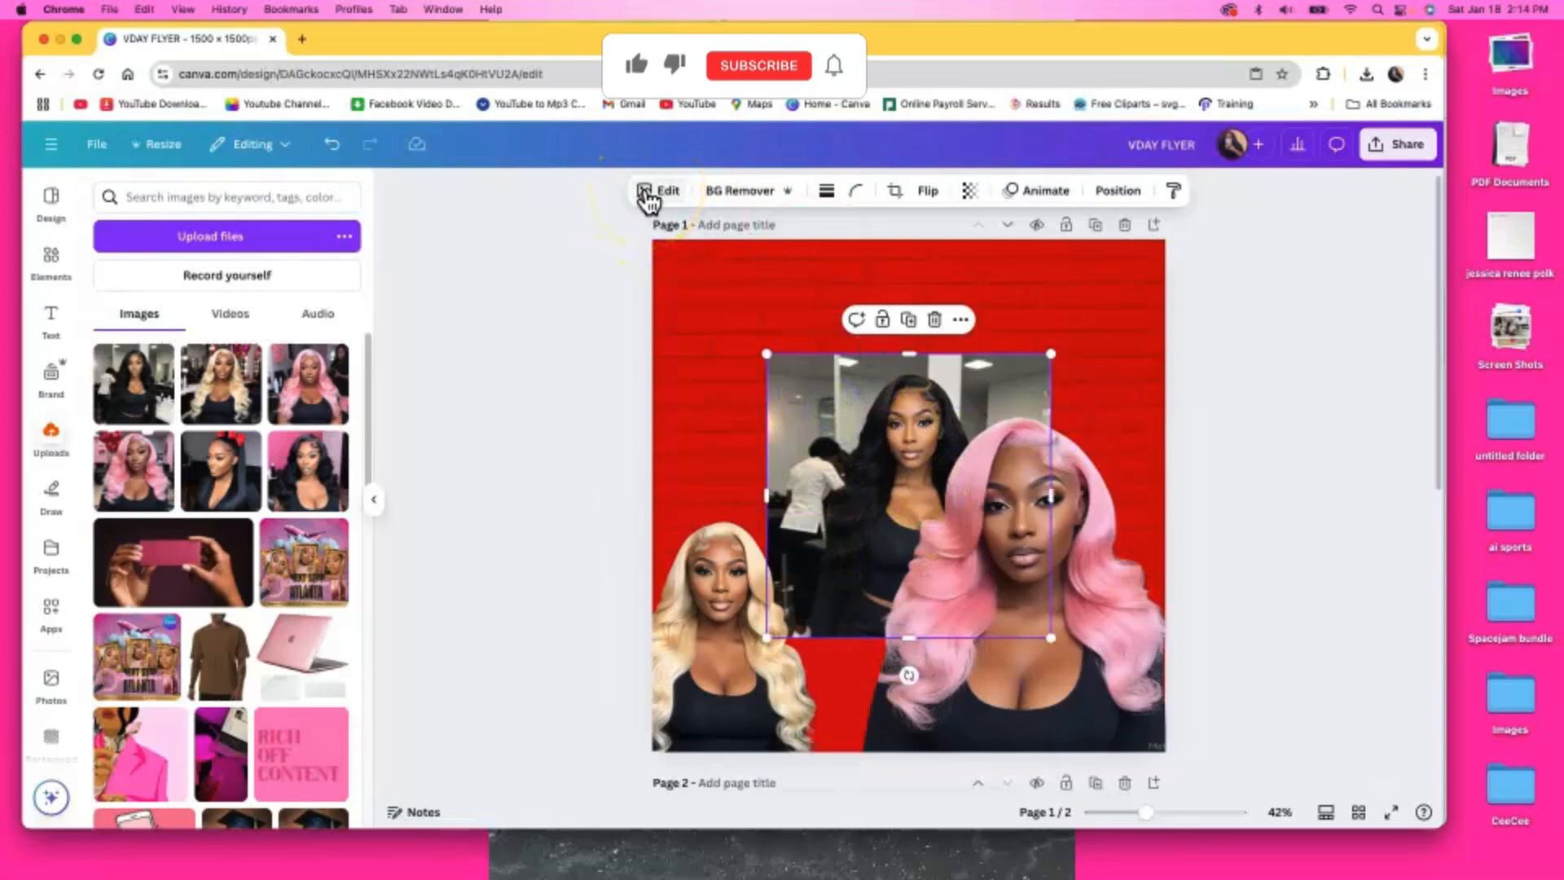
{"action": "left_click", "coordinate": [753, 192]}
Shrink the pink-haired woman's photo and fit it into the page's lower right corner
{"action": "left_click_drag", "start_coordinate": [1123, 648], "coordinate": [1155, 657]}
{"action": "left_click_drag", "start_coordinate": [1178, 464], "coordinate": [1162, 474]}
{"action": "left_click_drag", "start_coordinate": [1059, 558], "coordinate": [1089, 576]}
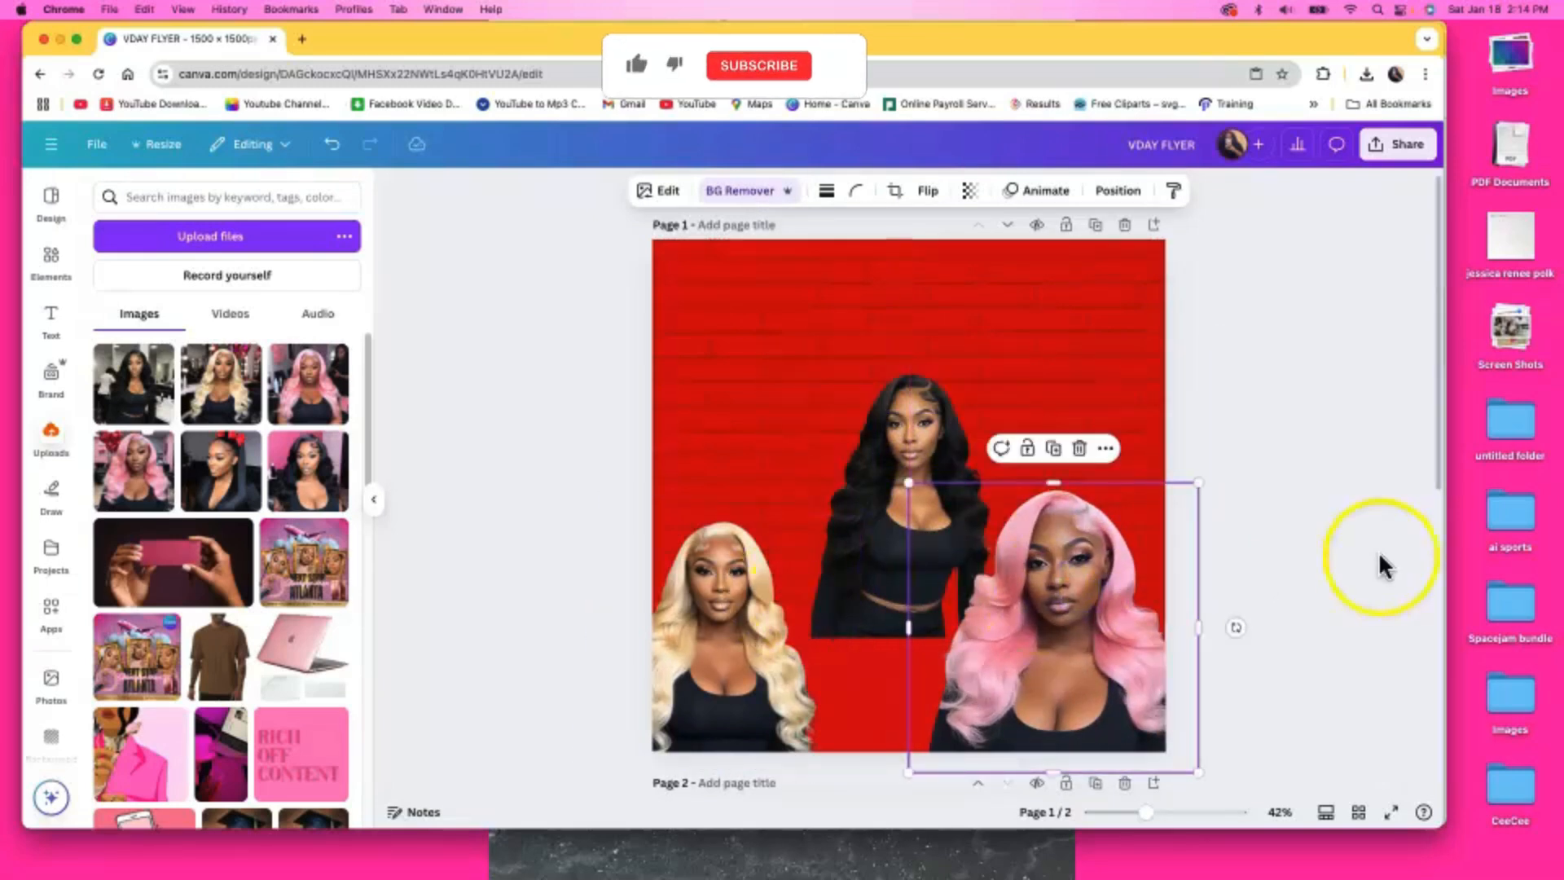
{"action": "left_click_drag", "start_coordinate": [1179, 522], "coordinate": [1174, 530]}
{"action": "left_click_drag", "start_coordinate": [1104, 604], "coordinate": [1133, 601]}
Enlarge the black-haired woman's photo, centered along the page's bottom edge, and bring it in front of the other two women
{"action": "left_click", "coordinate": [664, 588]}
{"action": "left_click_drag", "start_coordinate": [919, 453], "coordinate": [890, 518]}
{"action": "left_click_drag", "start_coordinate": [890, 705], "coordinate": [906, 629]}
{"action": "left_click_drag", "start_coordinate": [1024, 627], "coordinate": [1180, 701]}
{"action": "left_click_drag", "start_coordinate": [906, 593], "coordinate": [880, 621]}
{"action": "left_click", "coordinate": [1123, 192]}
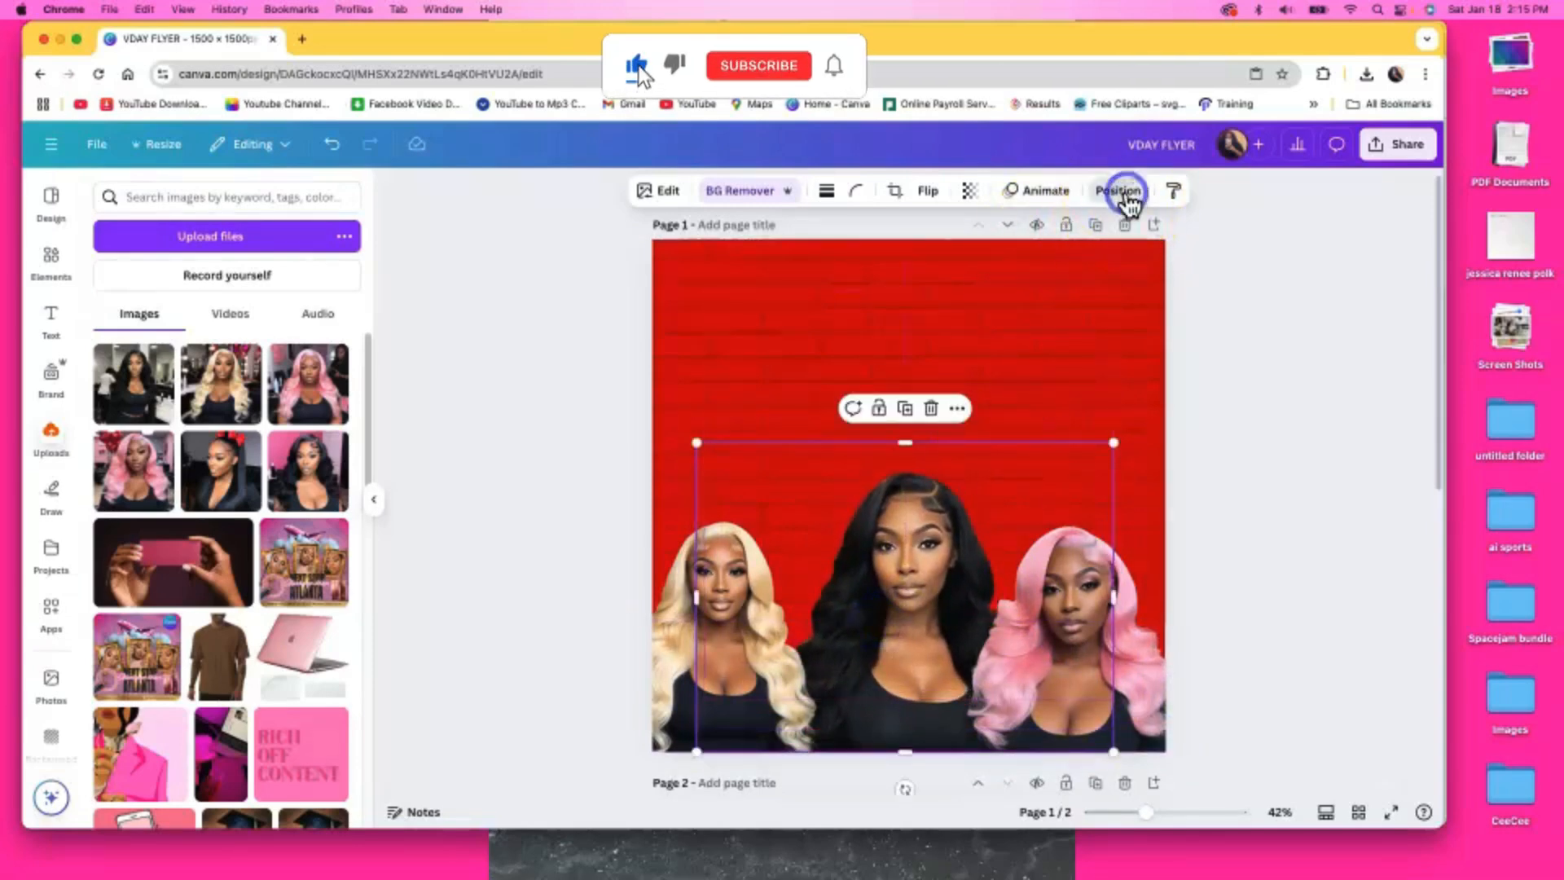
{"action": "left_click_drag", "start_coordinate": [253, 452], "coordinate": [233, 330]}
Move the pink-haired woman closer to the page's right edge and the blonde woman slightly toward the center
{"action": "left_click", "coordinate": [828, 574]}
{"action": "left_click_drag", "start_coordinate": [1089, 644], "coordinate": [1165, 643]}
{"action": "left_click_drag", "start_coordinate": [673, 635], "coordinate": [697, 641]}
{"action": "left_click", "coordinate": [1380, 555]}
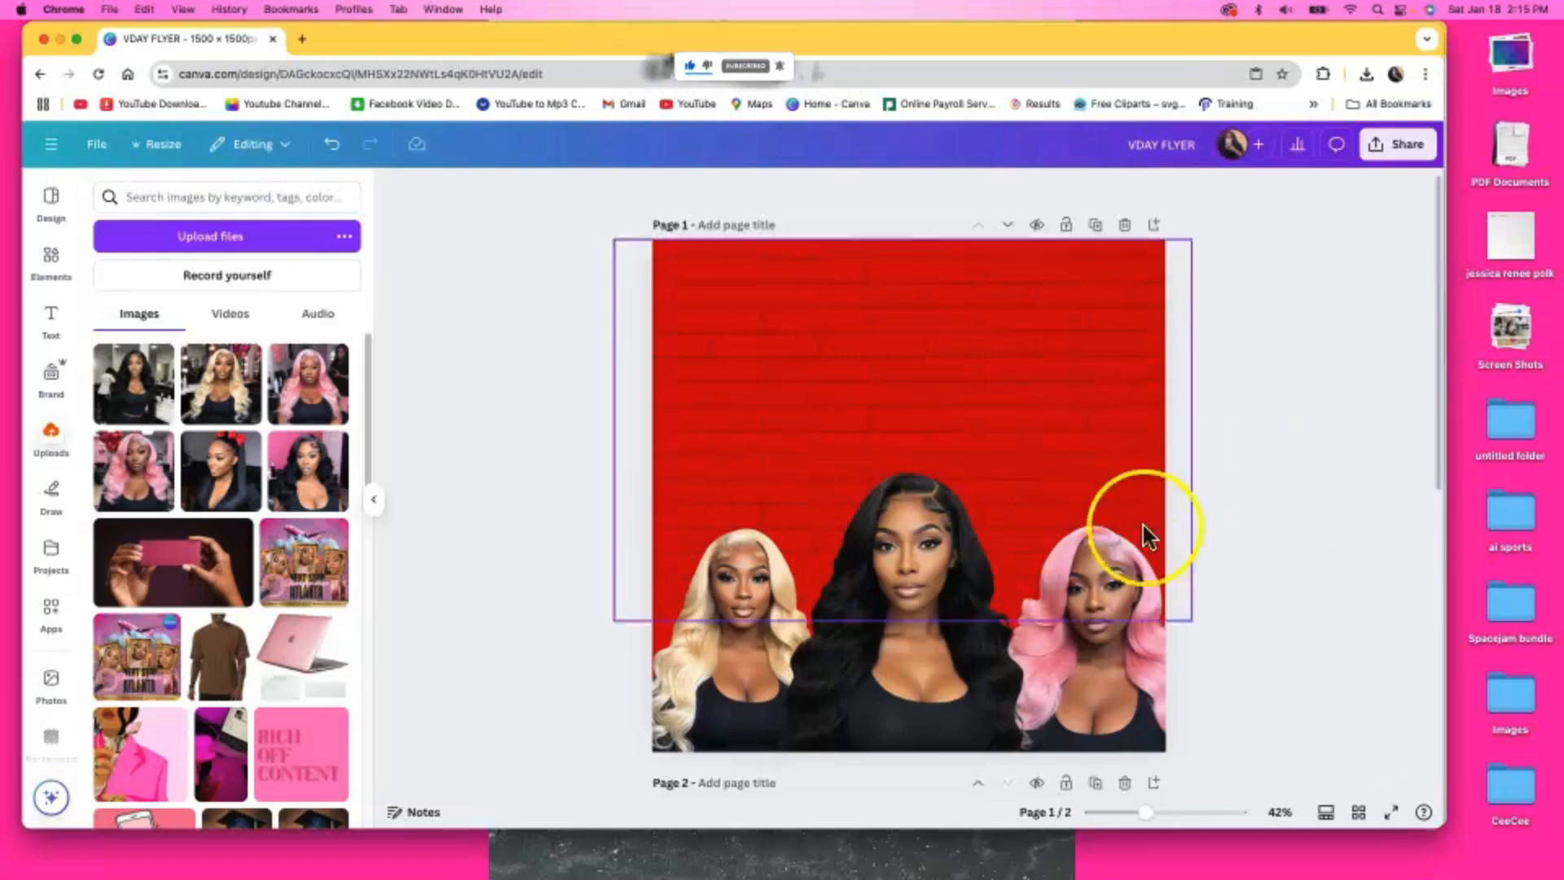
Shrink the pink-haired woman's photo slightly and nudge the blonde woman's photo into place beside the center figure
{"action": "left_click", "coordinate": [1116, 611]}
{"action": "left_click_drag", "start_coordinate": [1220, 769], "coordinate": [1192, 756]}
{"action": "left_click", "coordinate": [1288, 673]}
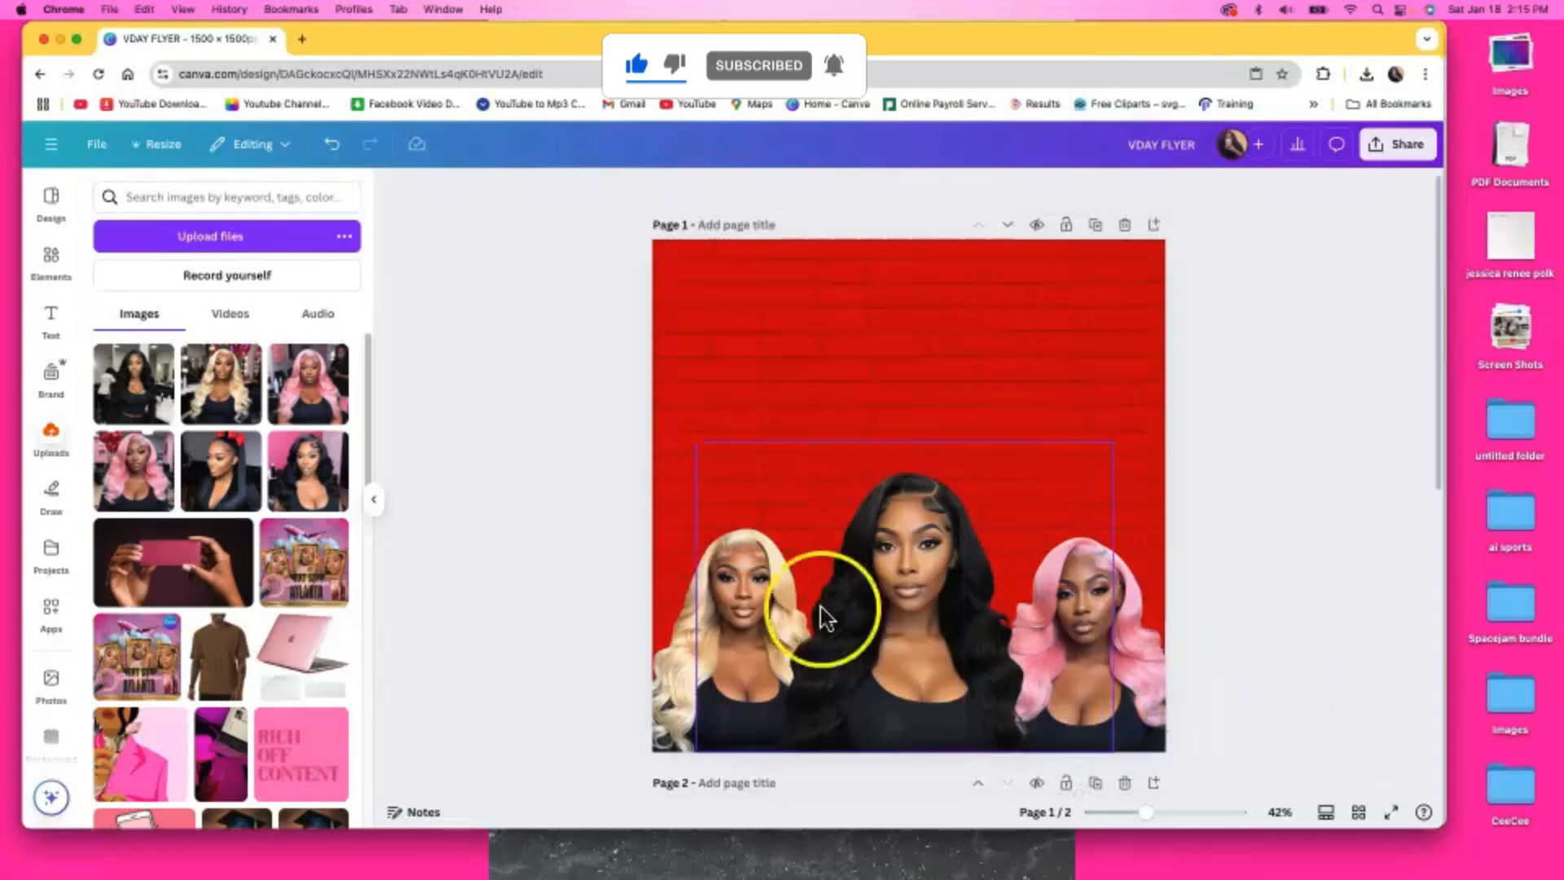
{"action": "left_click", "coordinate": [658, 642]}
{"action": "left_click_drag", "start_coordinate": [672, 644], "coordinate": [669, 642]}
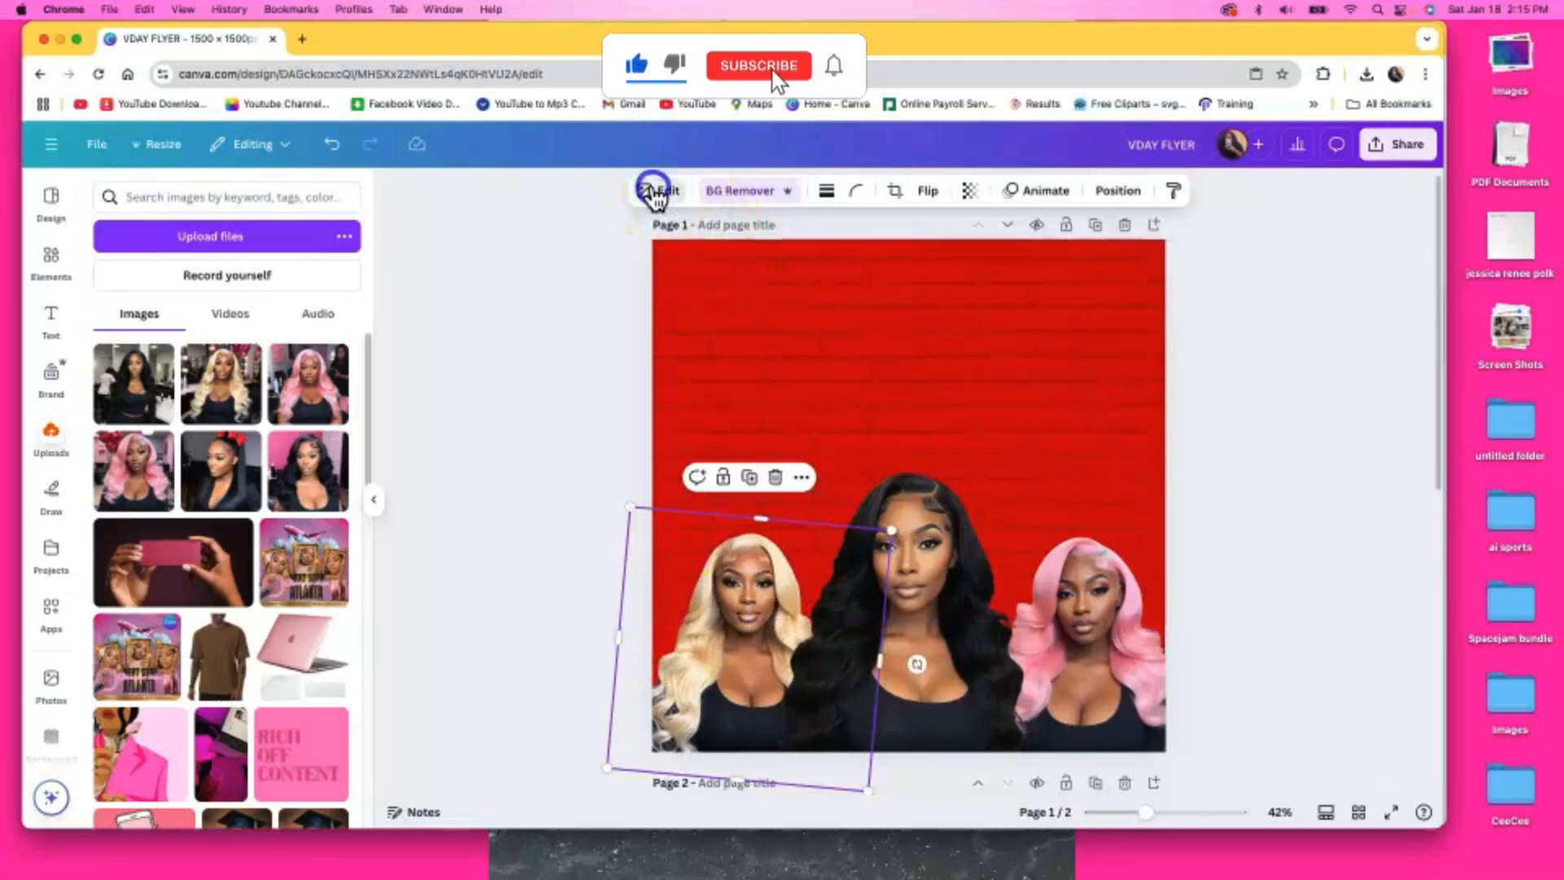
Add a white Outline shadow of size about 27 to the blonde woman's photo
{"action": "left_click", "coordinate": [656, 192]}
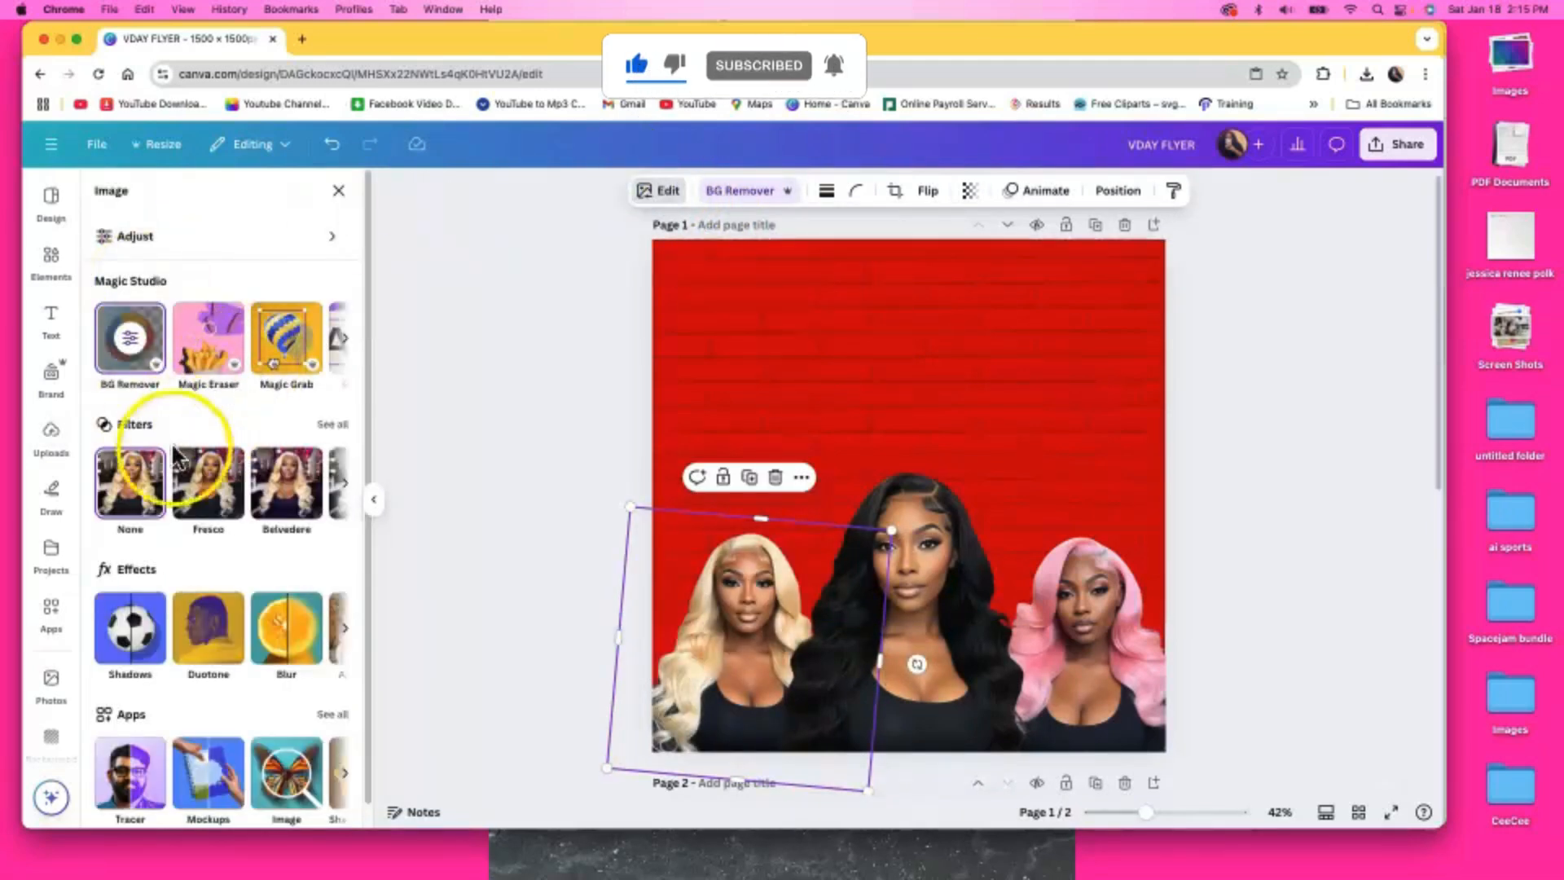
{"action": "scroll", "coordinate": [237, 571], "scroll_direction": "down", "scroll_amount": 1}
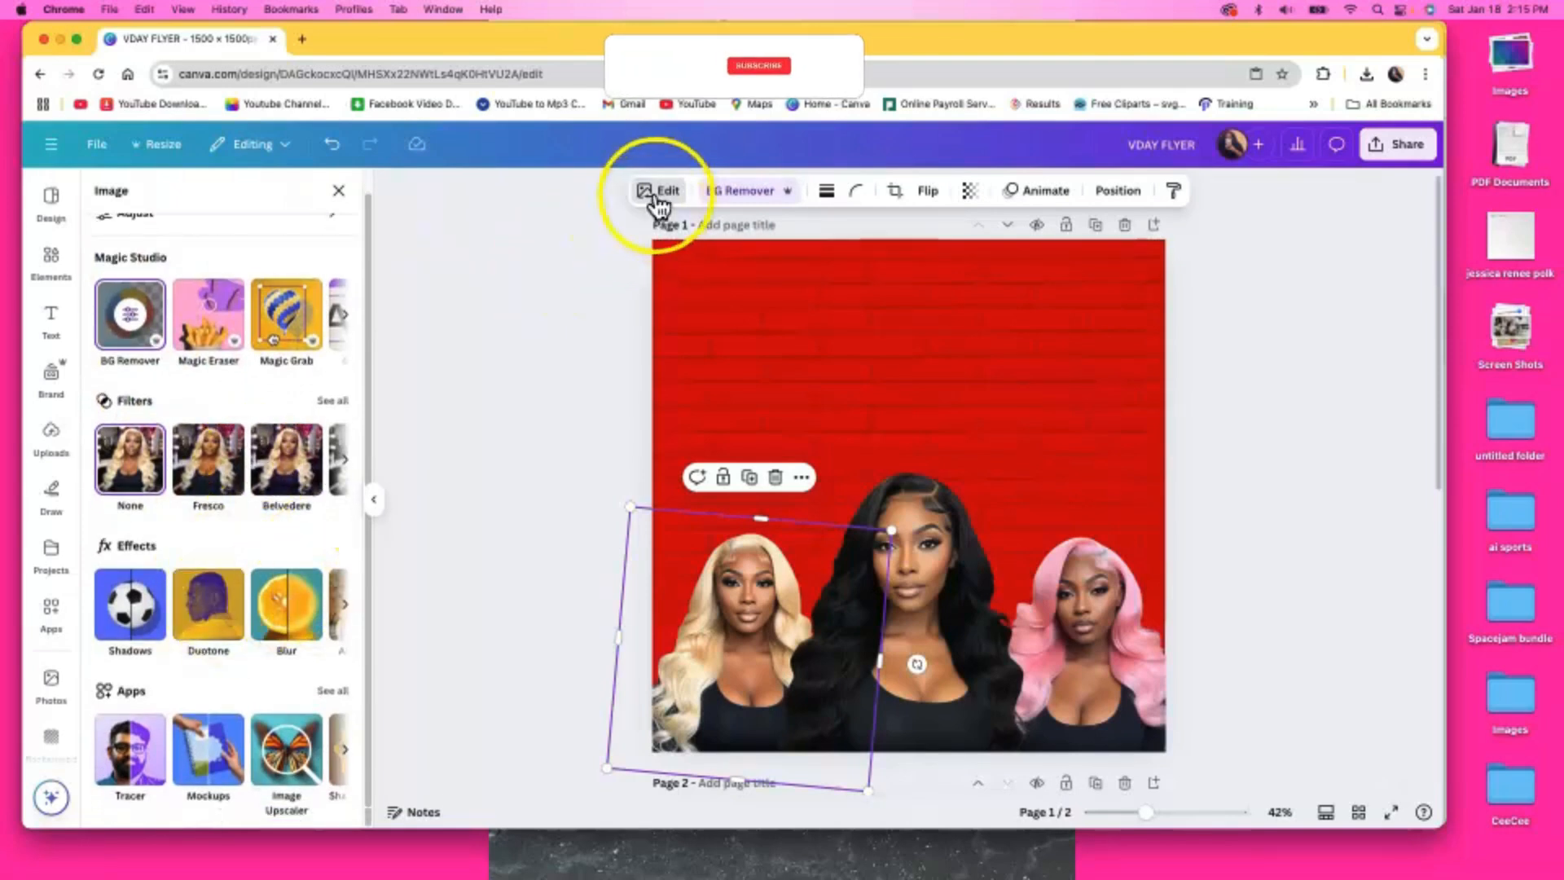
{"action": "left_click", "coordinate": [135, 627]}
{"action": "left_click", "coordinate": [314, 371]}
{"action": "left_click", "coordinate": [334, 729]}
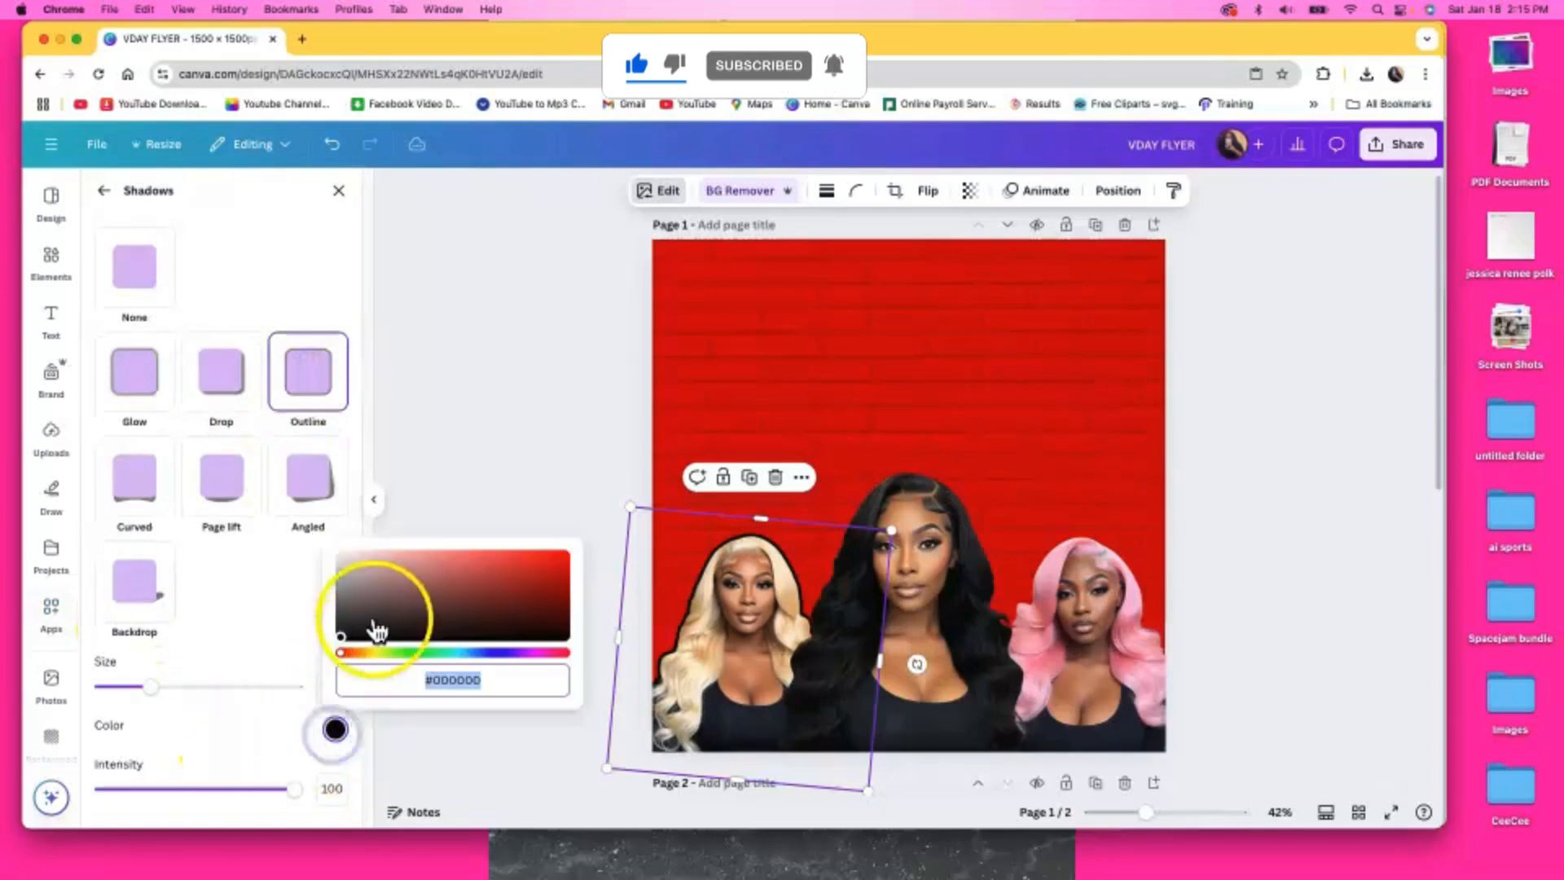
{"action": "left_click_drag", "start_coordinate": [346, 647], "coordinate": [314, 524]}
{"action": "left_click", "coordinate": [217, 663]}
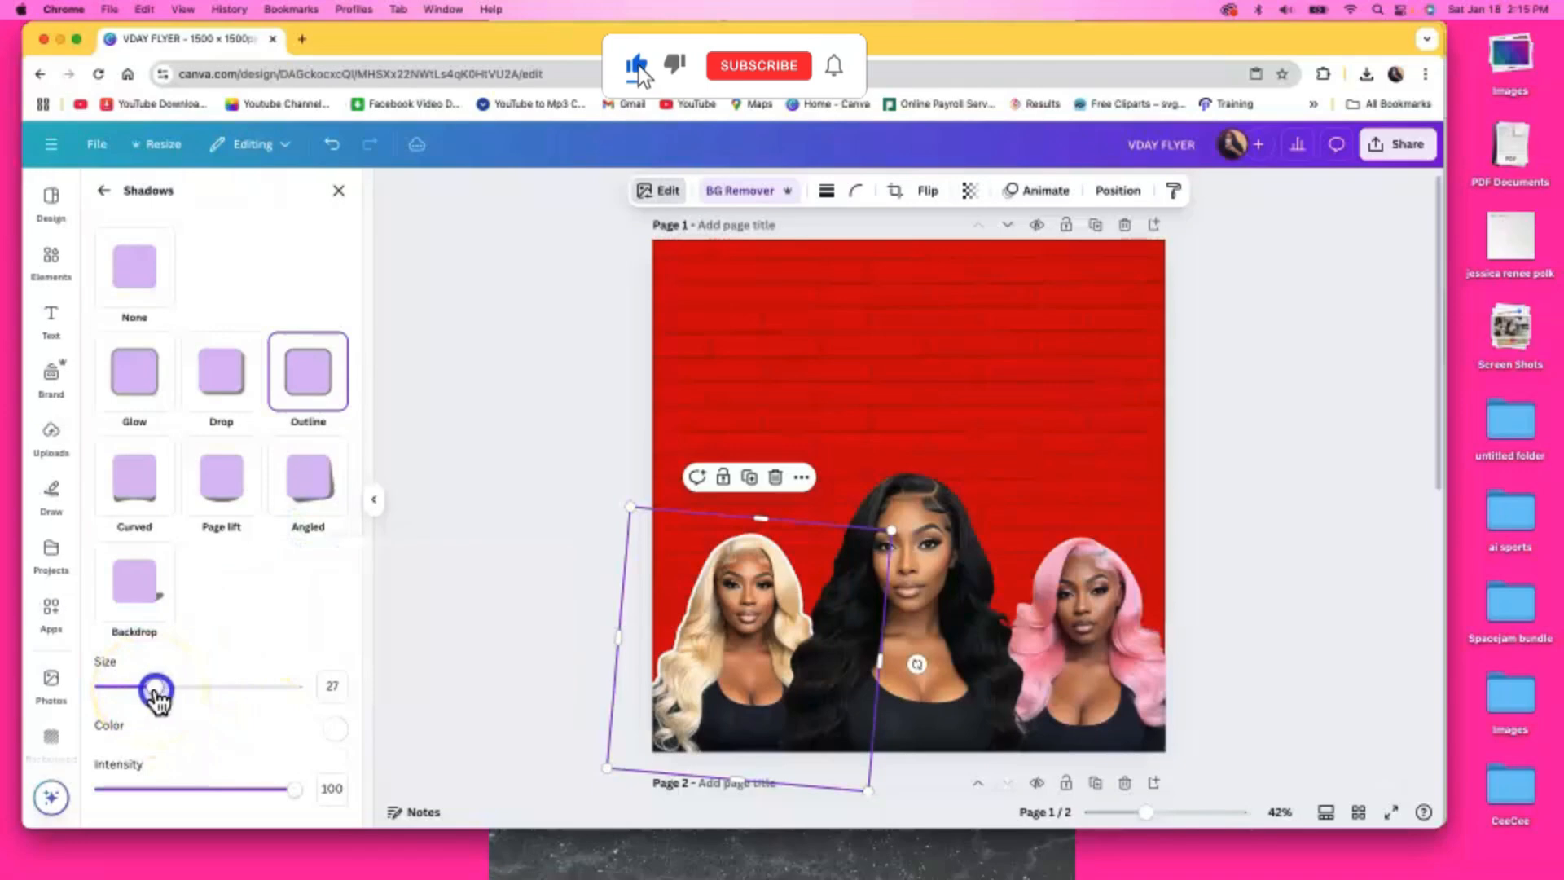
Add a white Outline shadow of size 30 to the pink-haired woman's photo
{"action": "left_click", "coordinate": [1160, 652]}
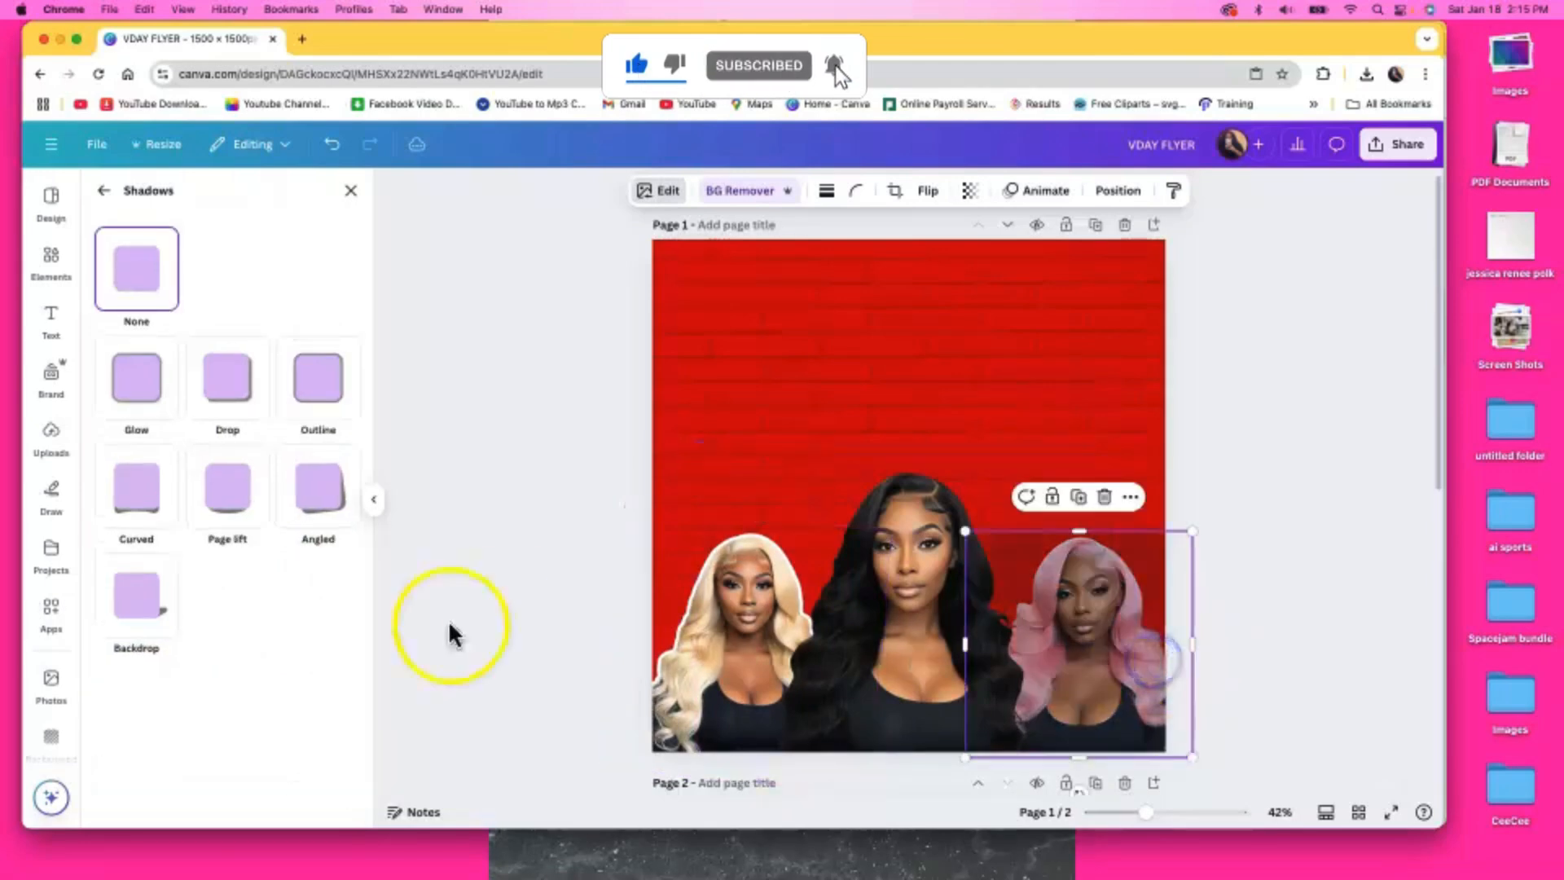
{"action": "left_click", "coordinate": [305, 383]}
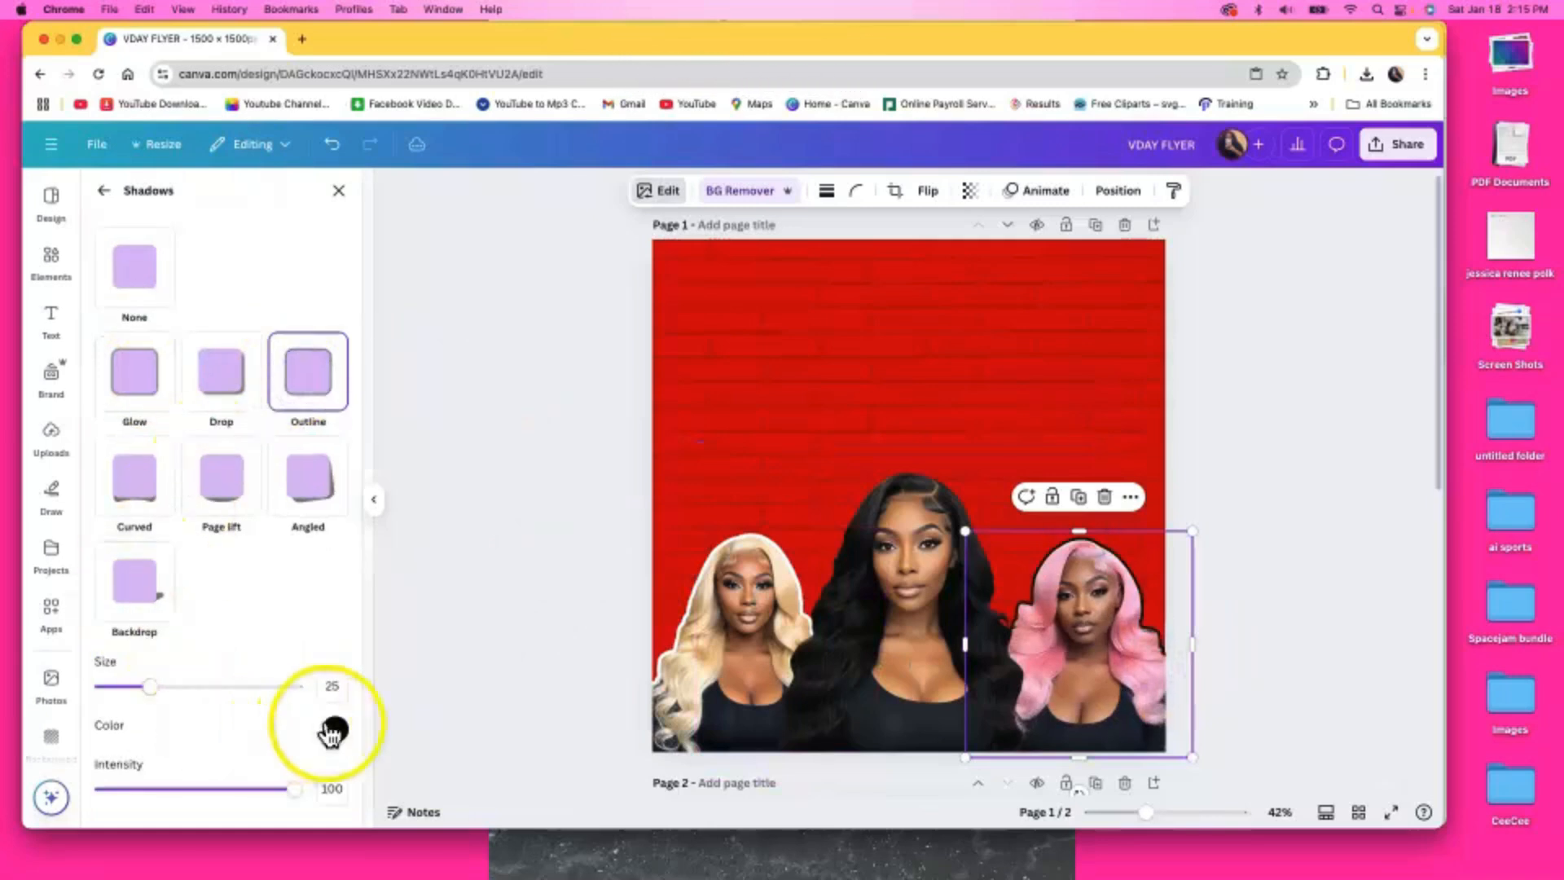
{"action": "left_click", "coordinate": [333, 729]}
{"action": "left_click", "coordinate": [344, 564]}
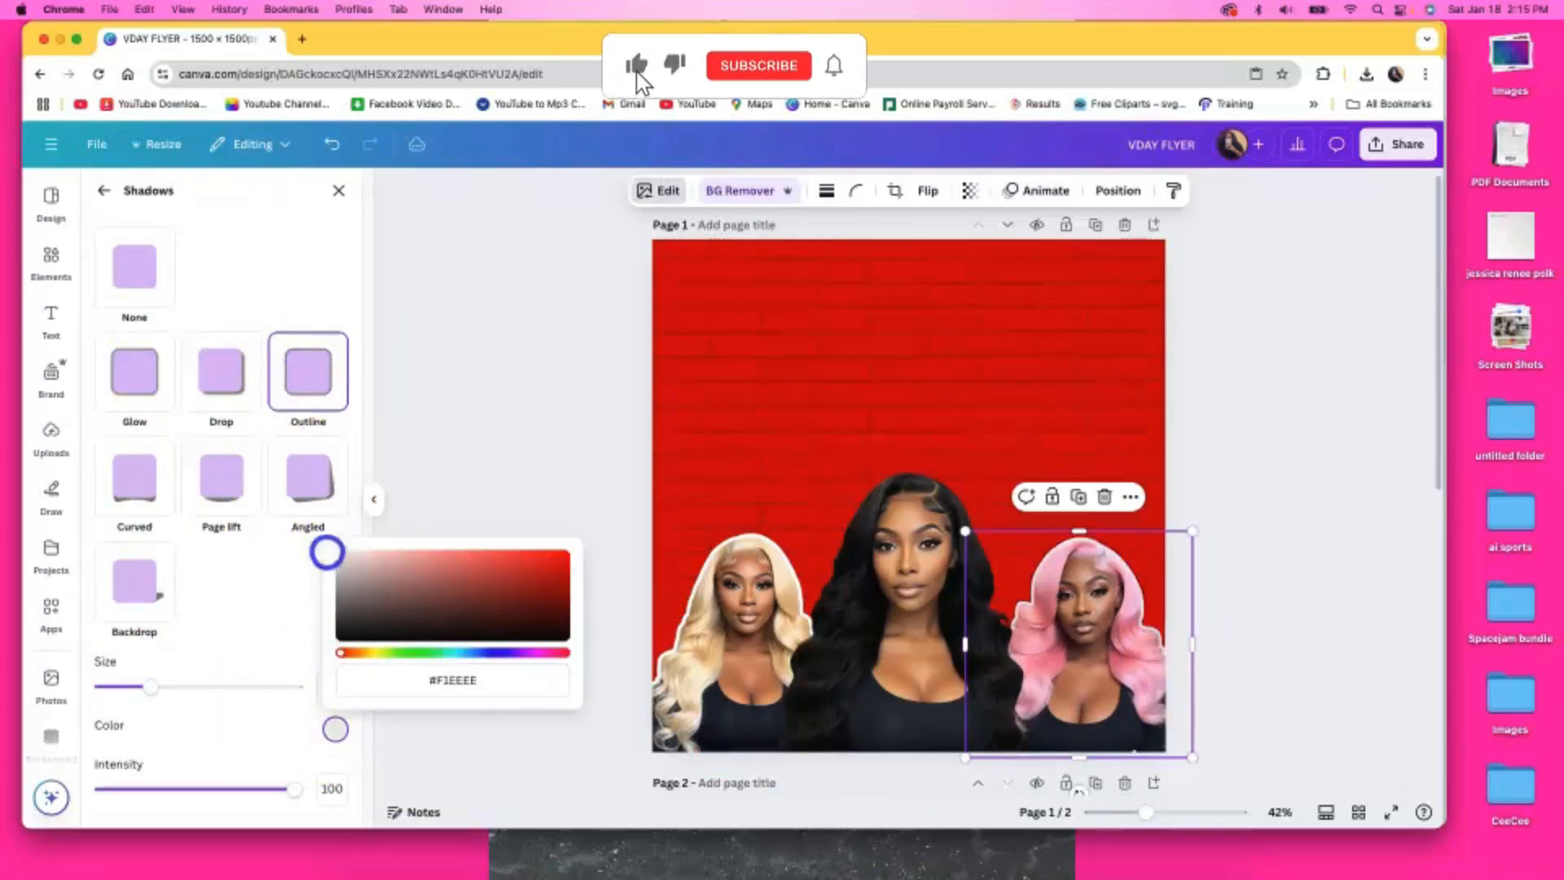
{"action": "left_click_drag", "start_coordinate": [161, 699], "coordinate": [172, 696]}
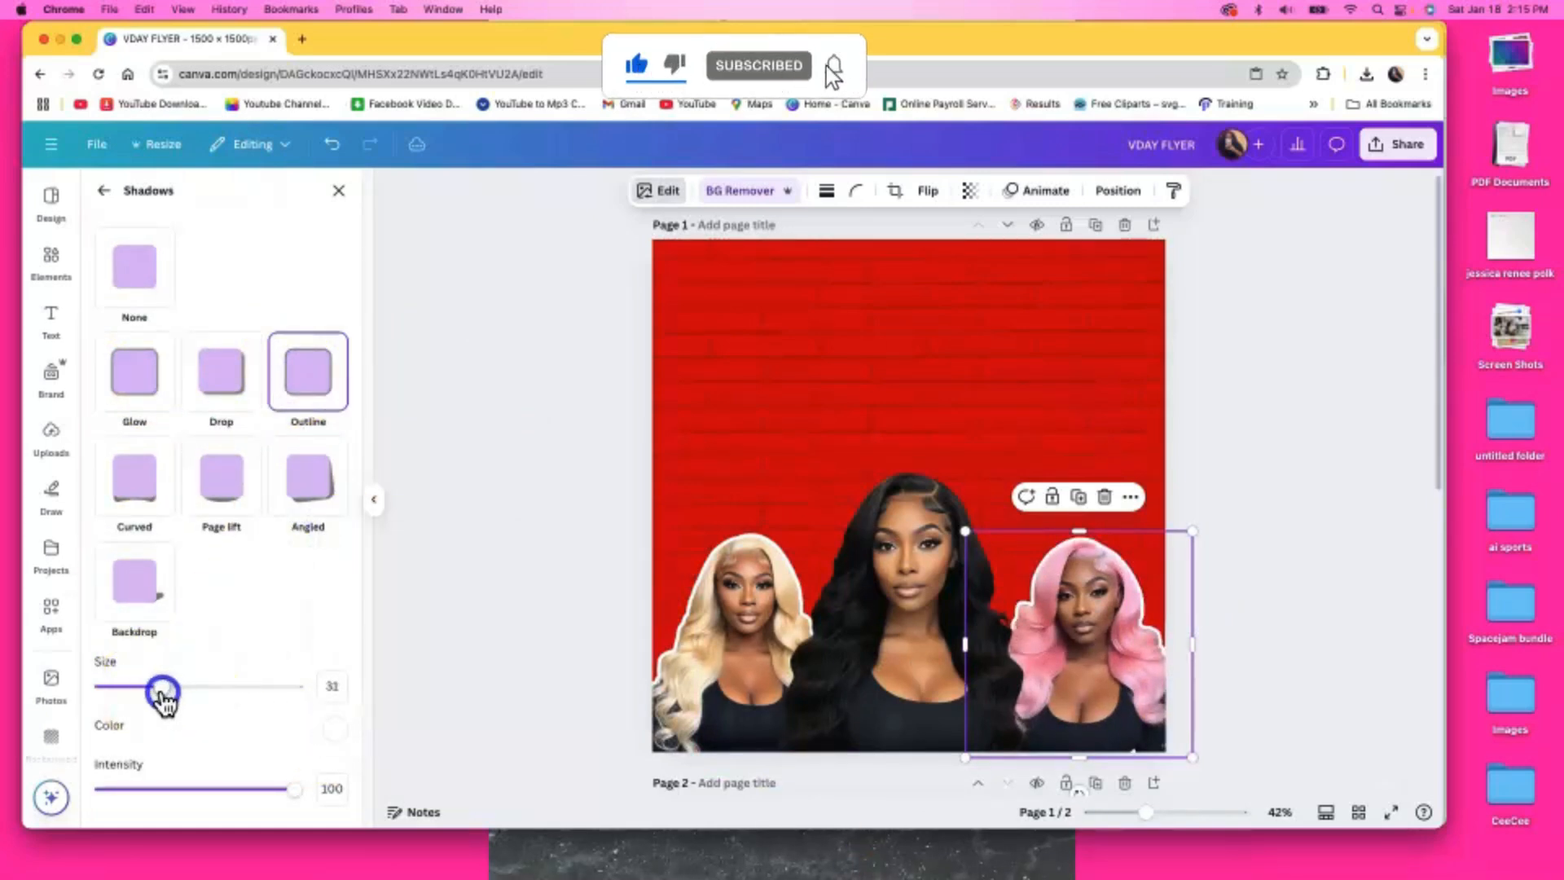
Add a white Outline shadow of size about 20 to the center black-haired woman's photo
{"action": "left_click", "coordinate": [893, 580]}
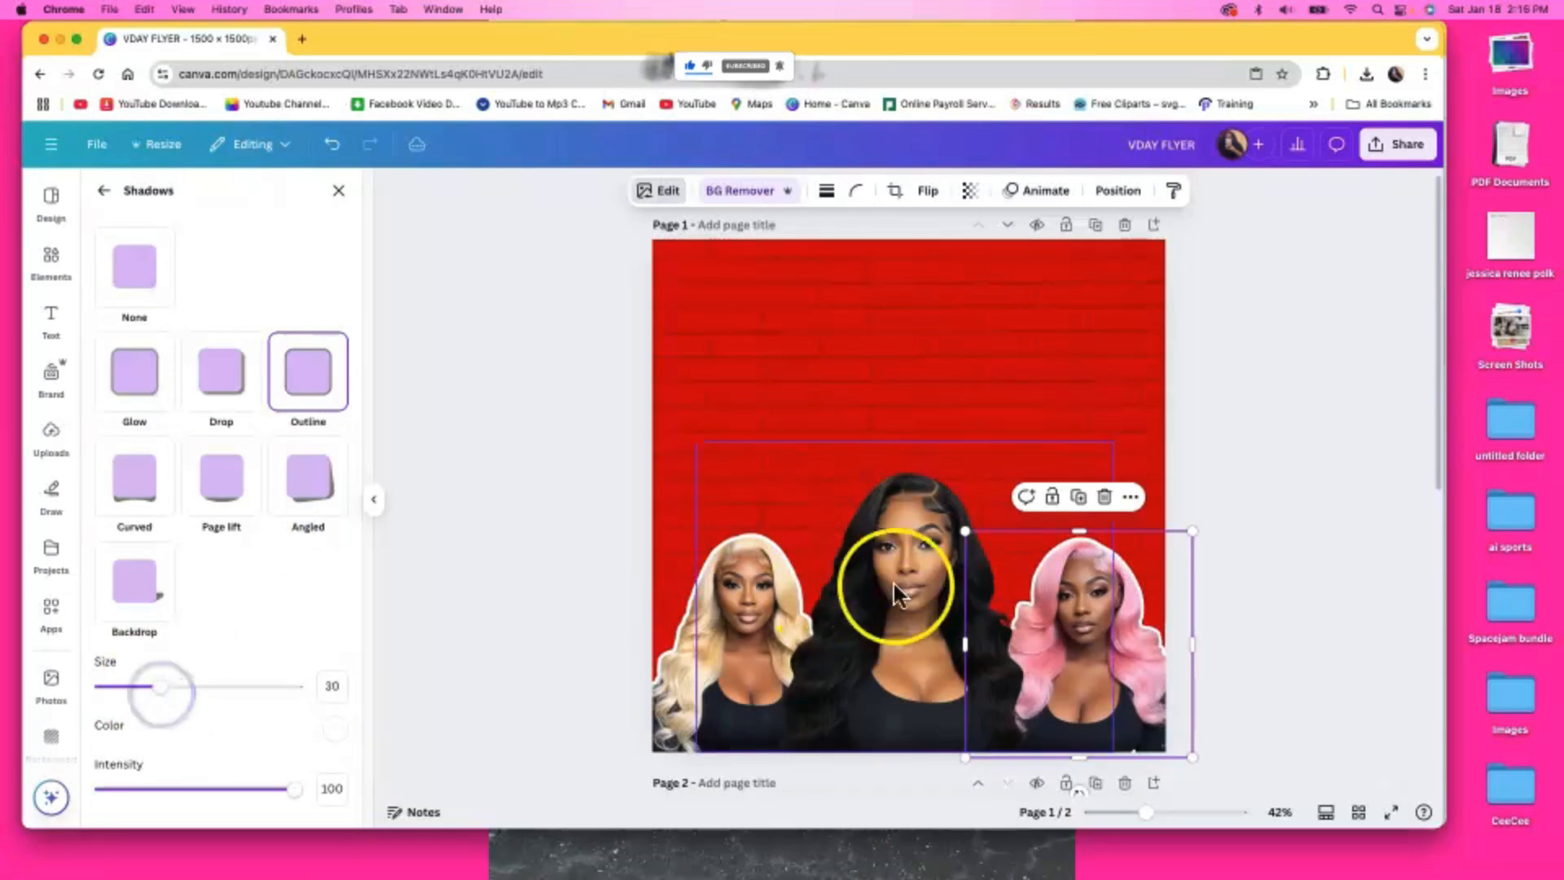
{"action": "left_click", "coordinate": [314, 376]}
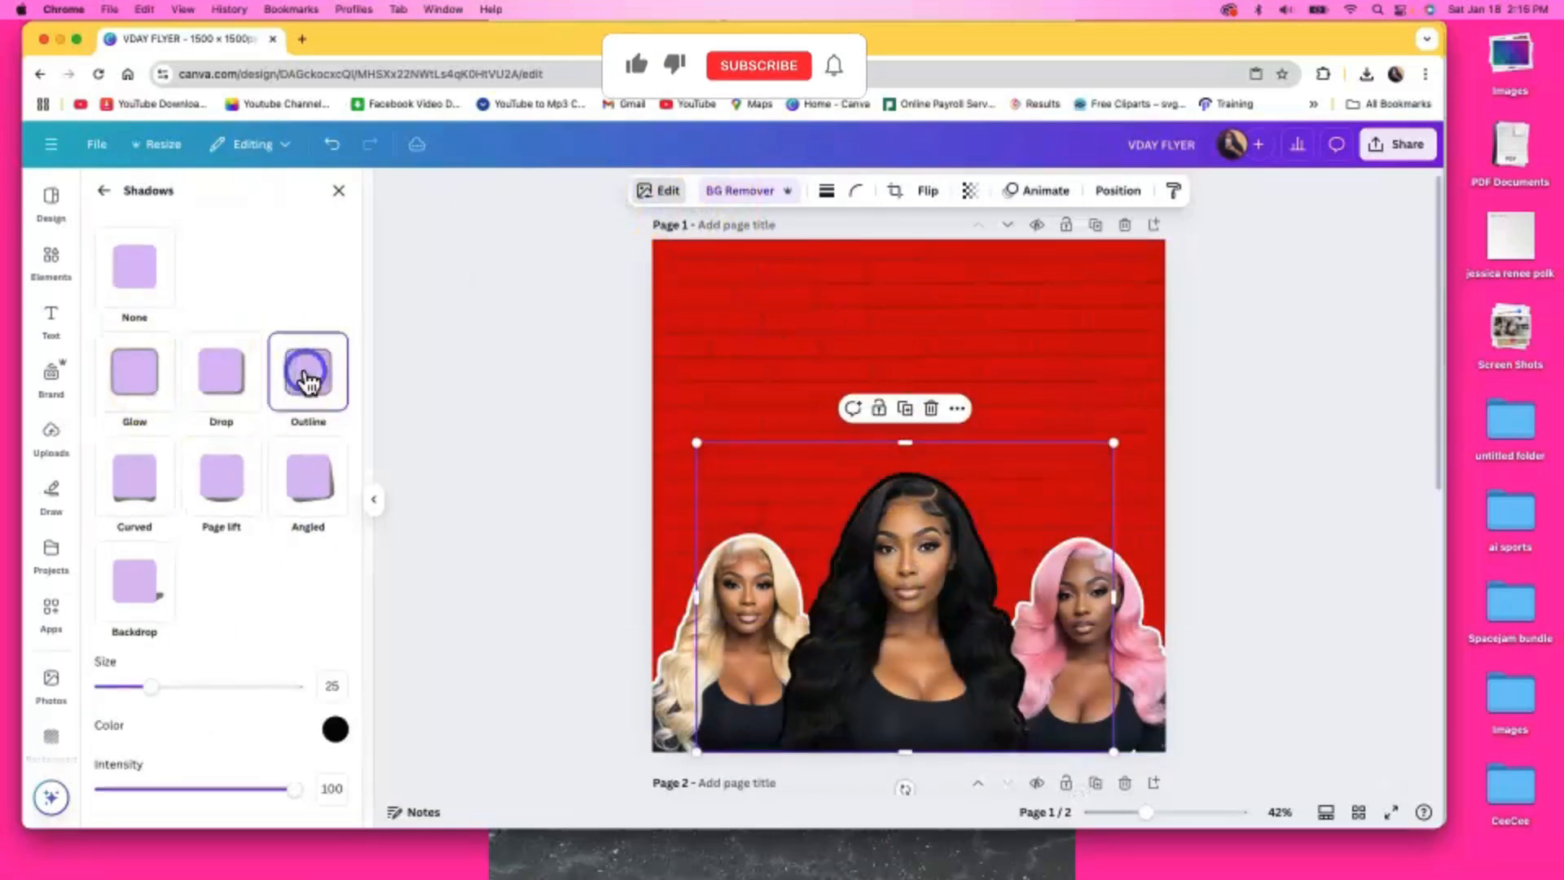
{"action": "left_click_drag", "start_coordinate": [199, 686], "coordinate": [153, 700]}
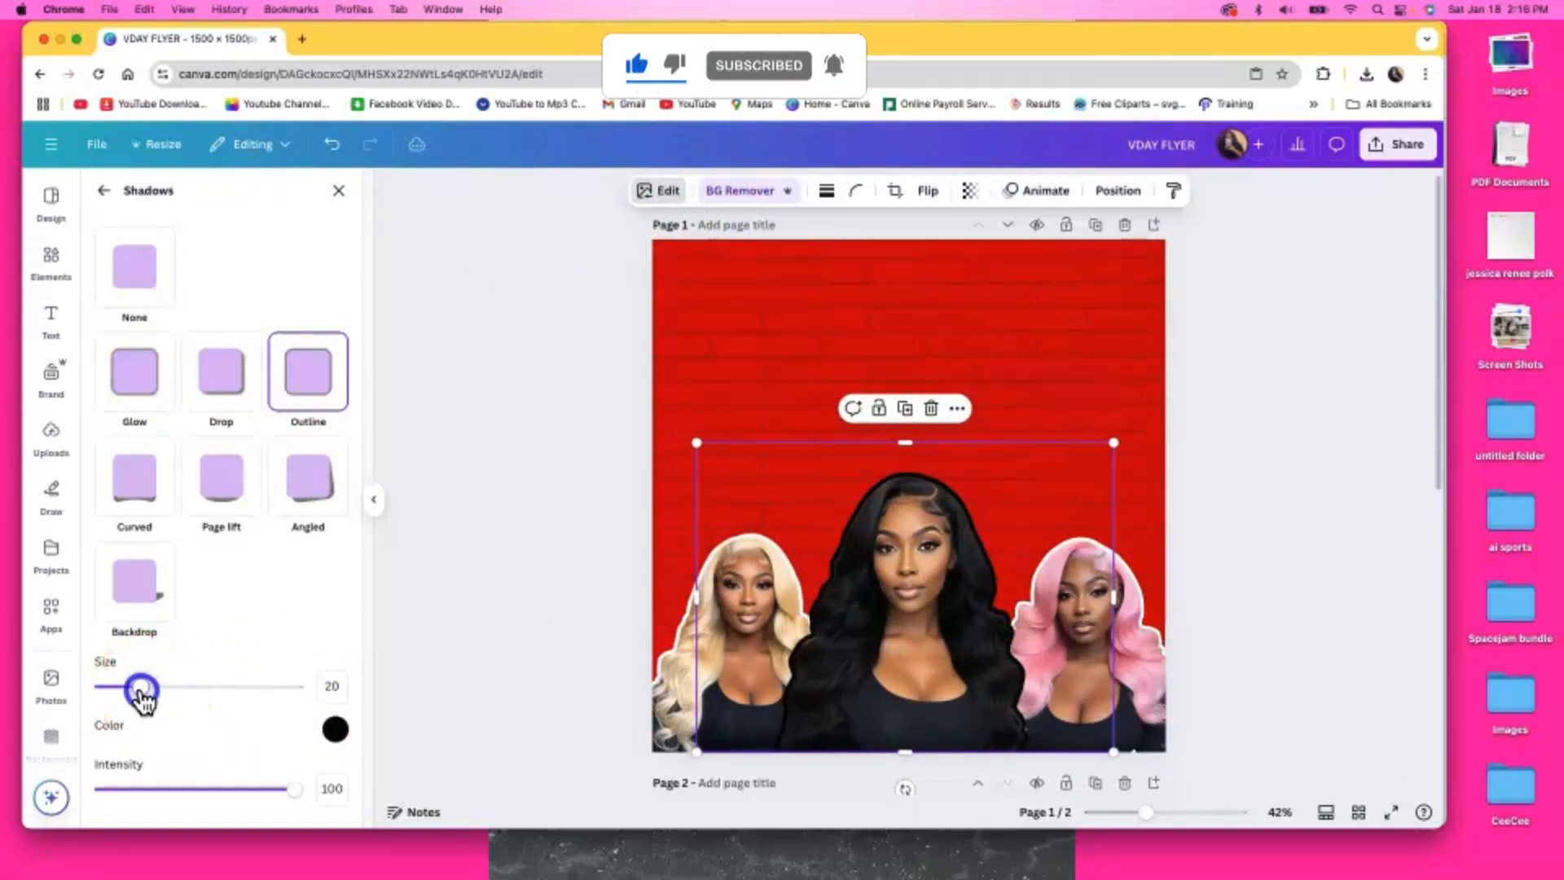
{"action": "left_click", "coordinate": [332, 732]}
{"action": "left_click_drag", "start_coordinate": [339, 640], "coordinate": [313, 484]}
{"action": "left_click", "coordinate": [446, 379]}
{"action": "left_click", "coordinate": [1258, 636]}
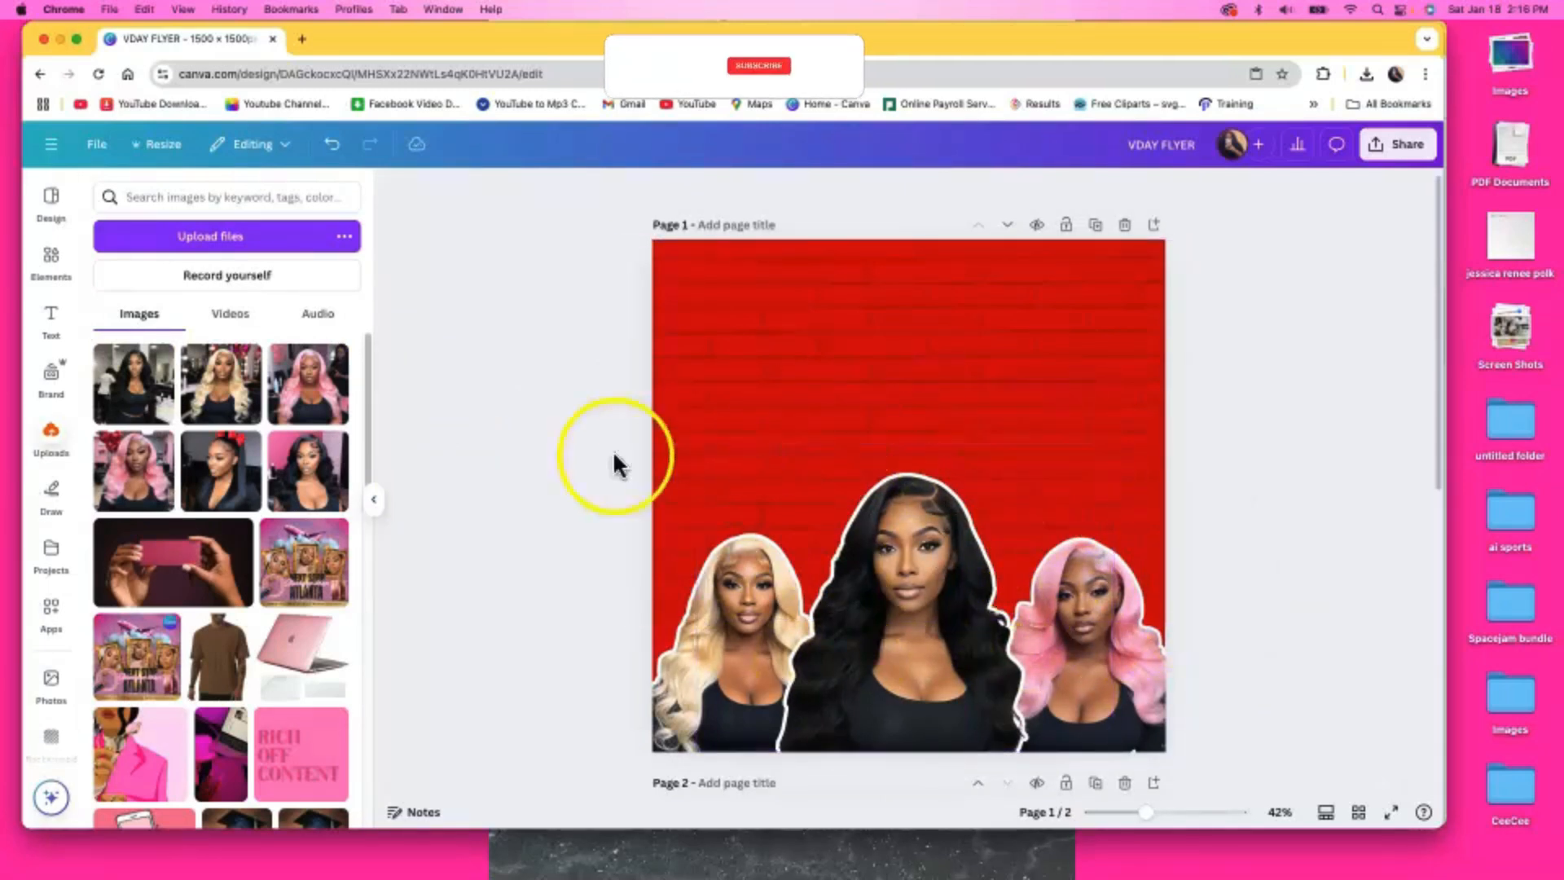
Add a text box reading "WILL YOU BE MY" and place it near the upper edge of the page
{"action": "left_click", "coordinate": [50, 317]}
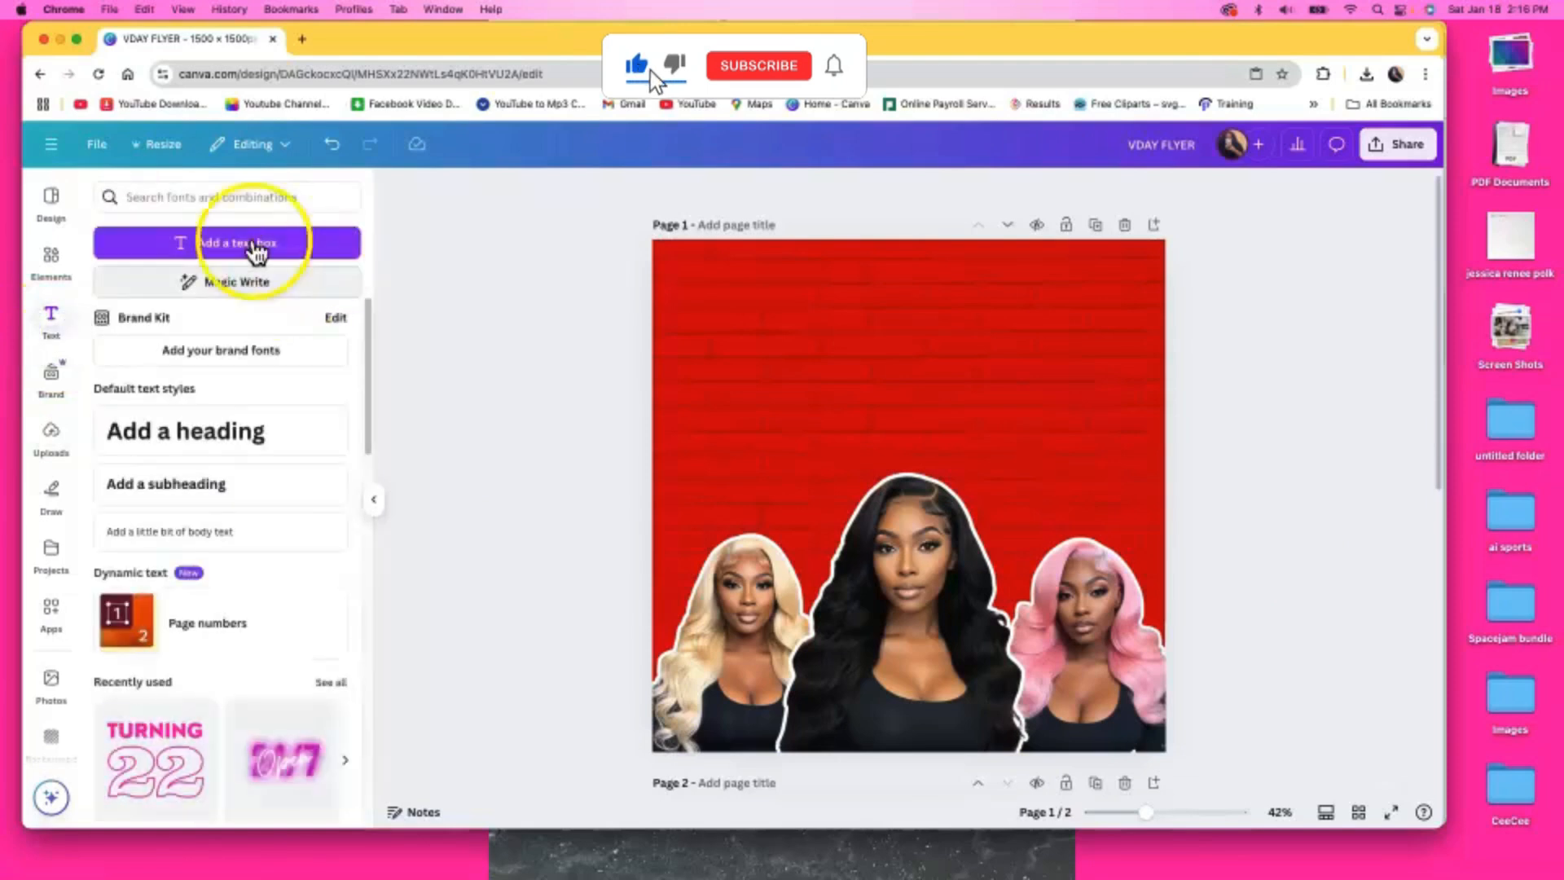
{"action": "left_click", "coordinate": [255, 244]}
{"action": "double_click", "coordinate": [1020, 505]}
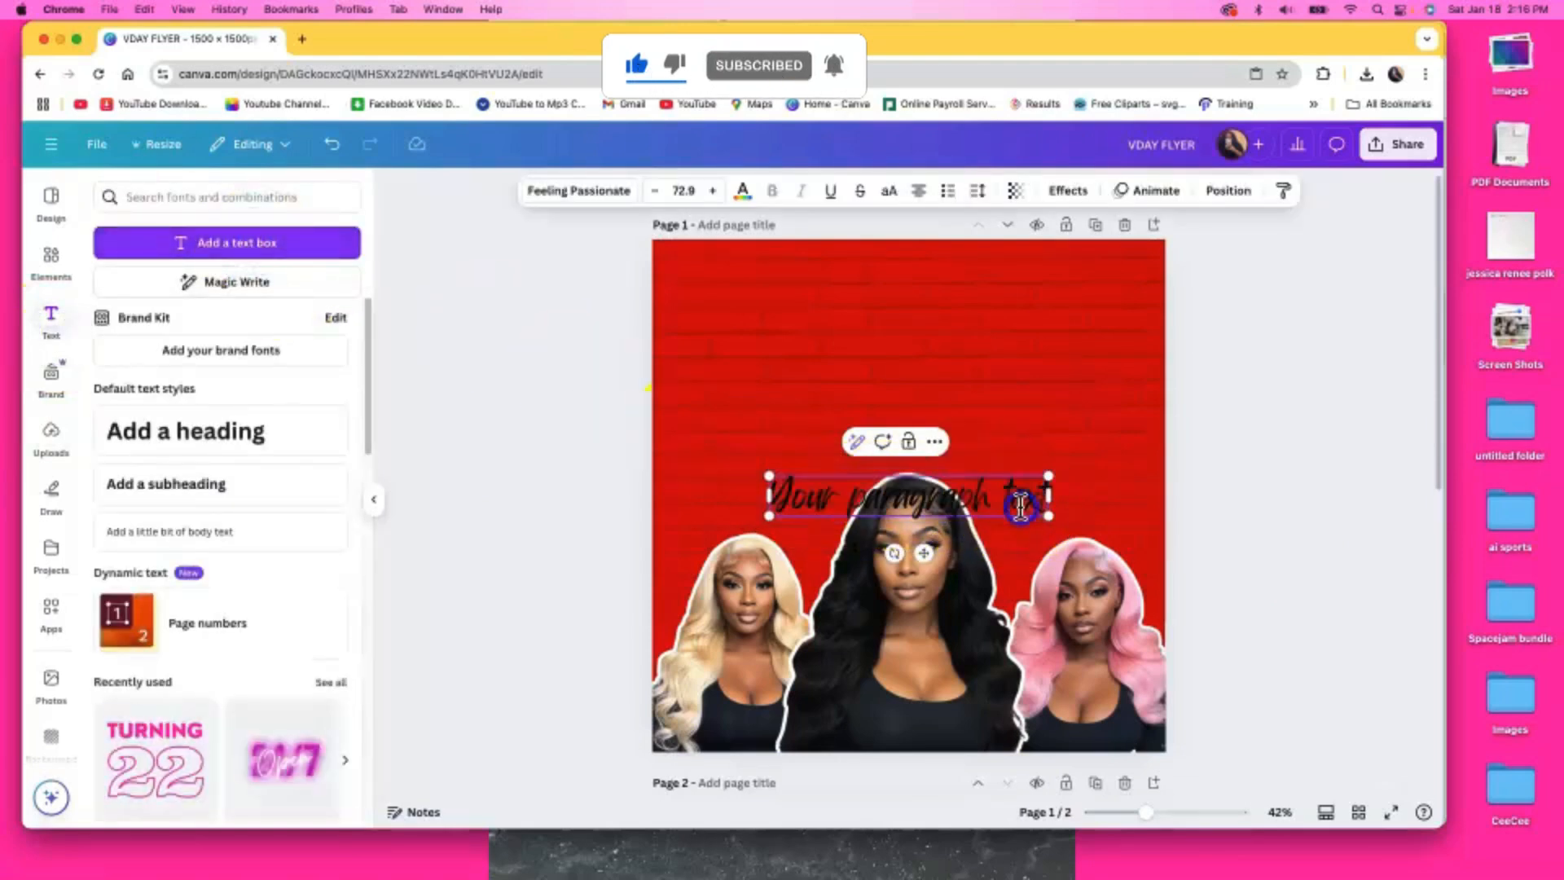
{"action": "left_click_drag", "start_coordinate": [1045, 503], "coordinate": [818, 505]}
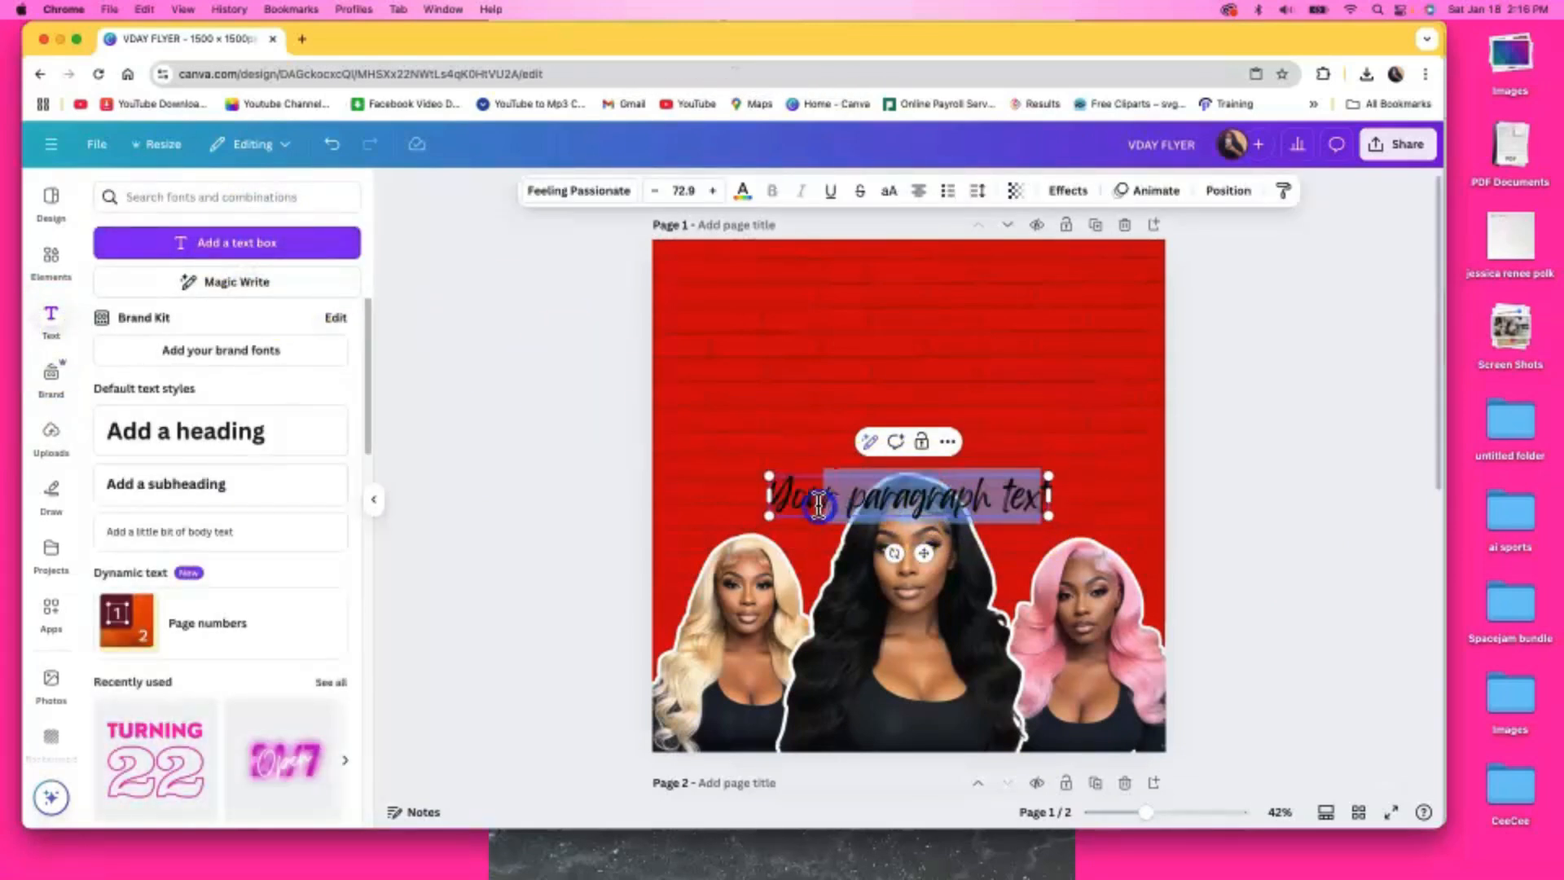
{"action": "left_click", "coordinate": [940, 503]}
{"action": "left_click_drag", "start_coordinate": [1046, 505], "coordinate": [785, 499]}
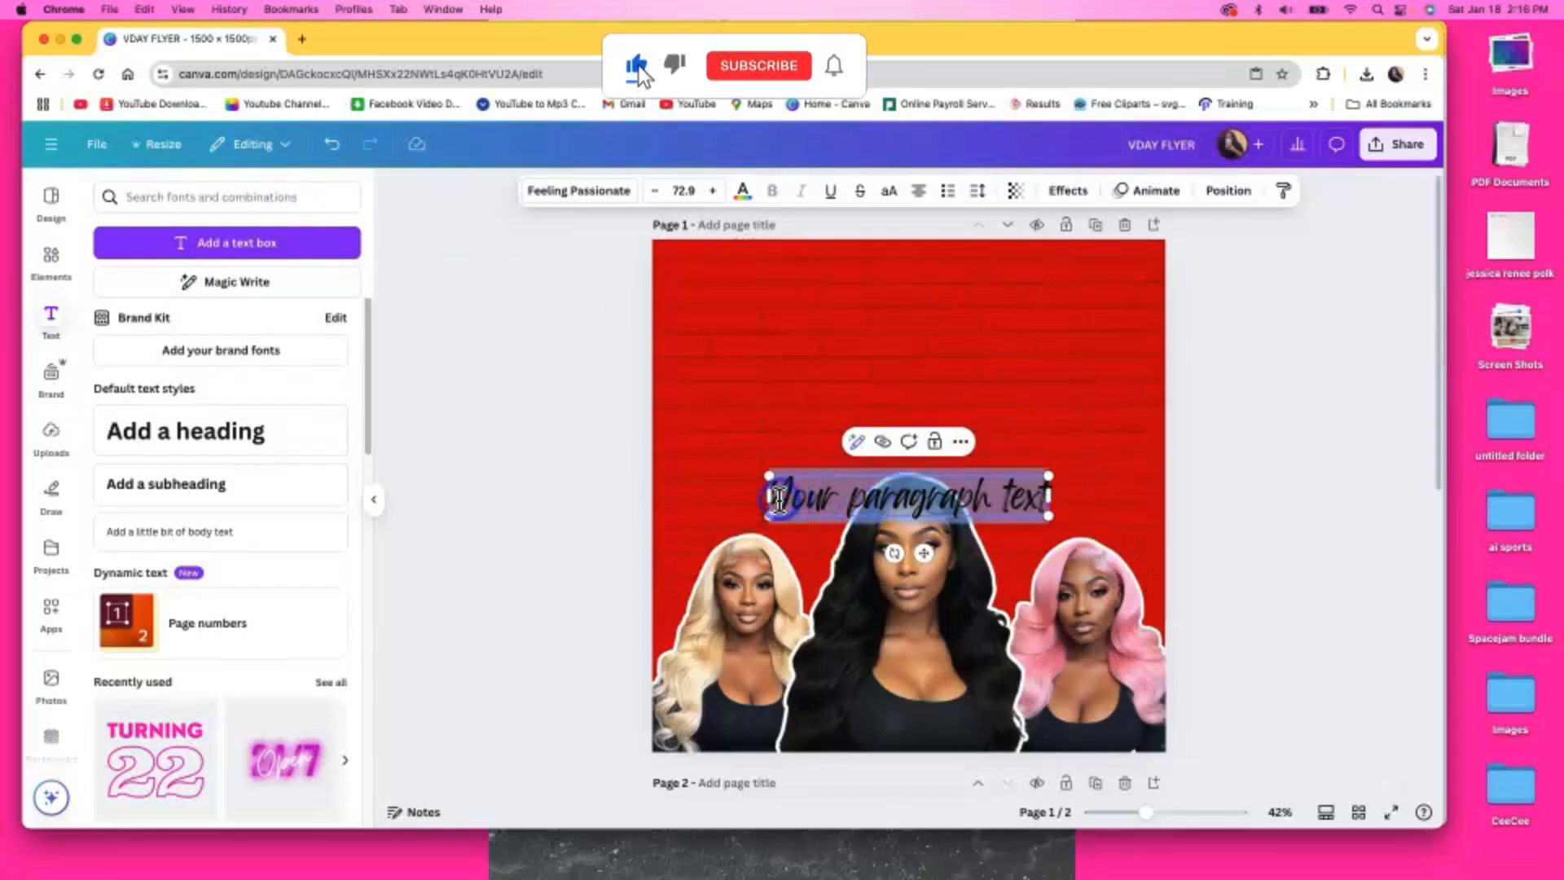
{"action": "key", "text": "BackSpace"}
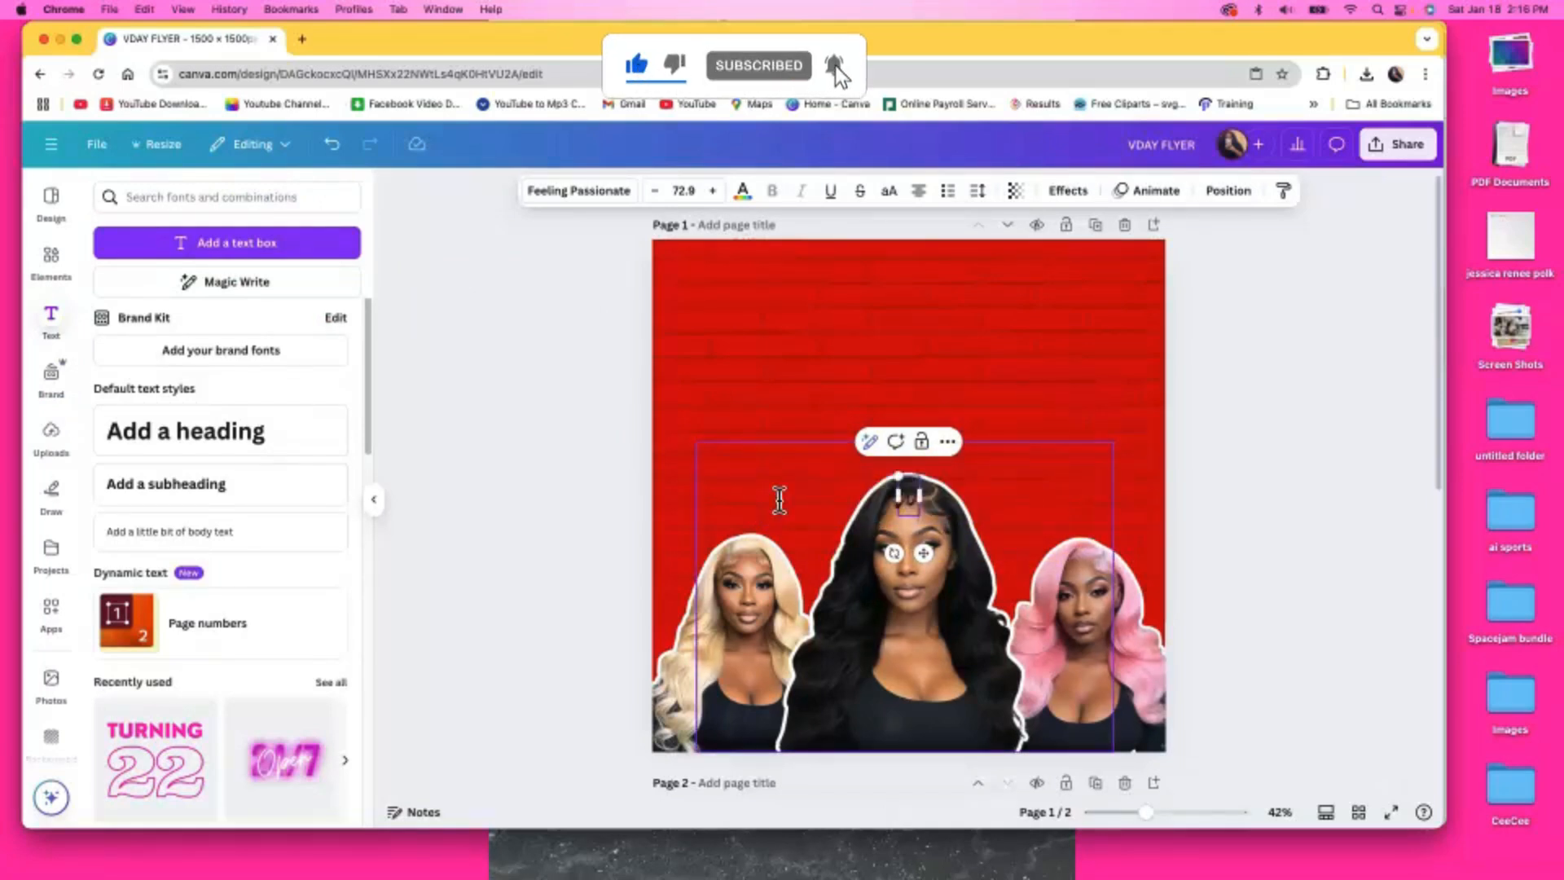
{"action": "type", "text": "WILL YOU BE MY"}
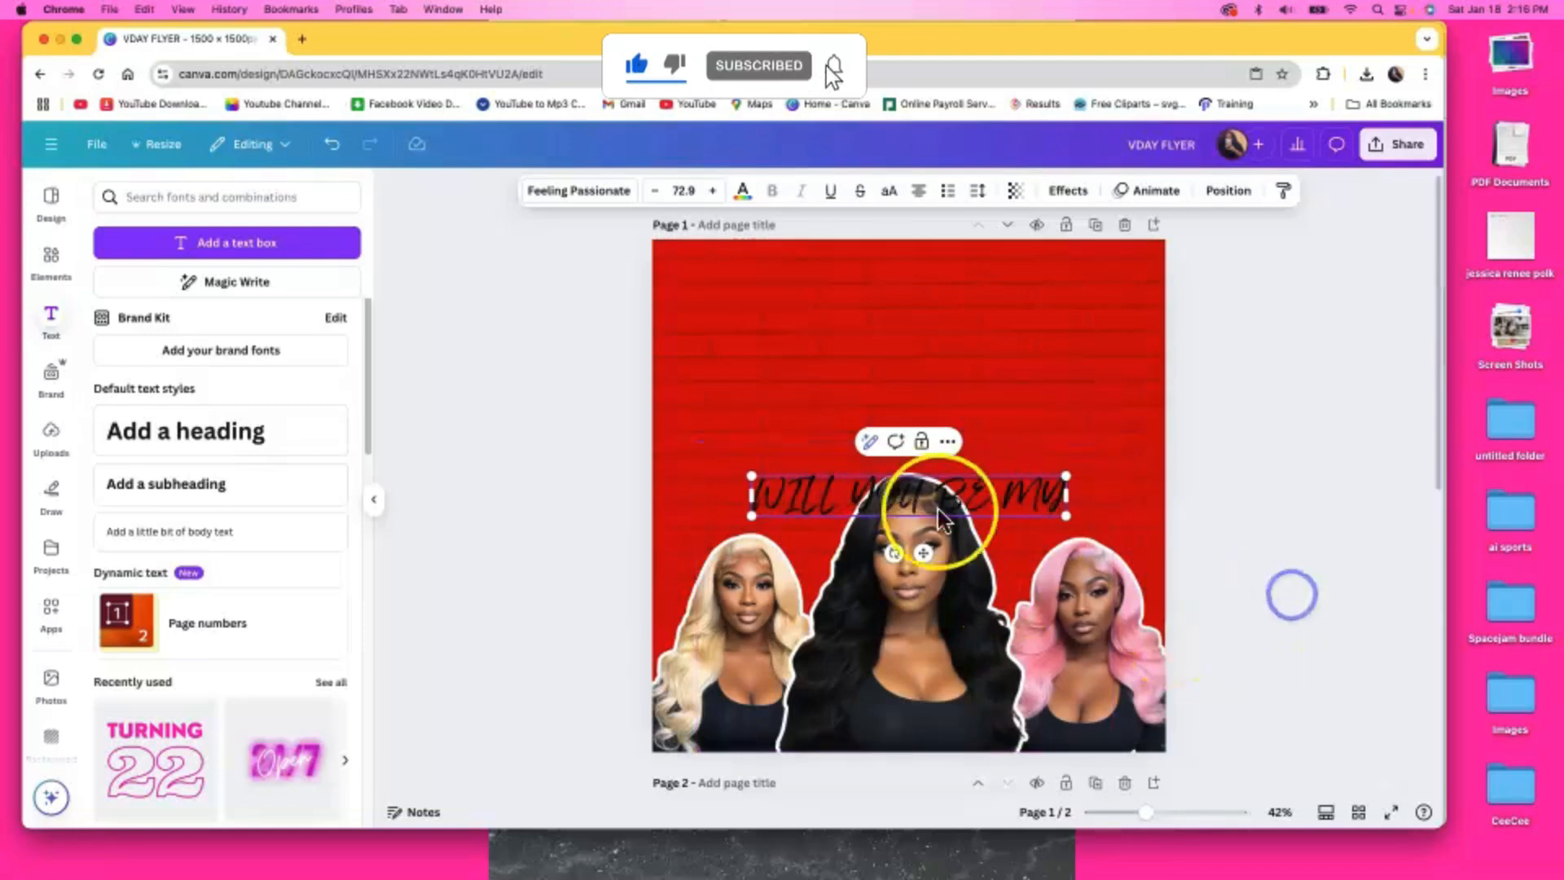
{"action": "left_click", "coordinate": [1178, 529]}
{"action": "left_click_drag", "start_coordinate": [980, 377], "coordinate": [1002, 304]}
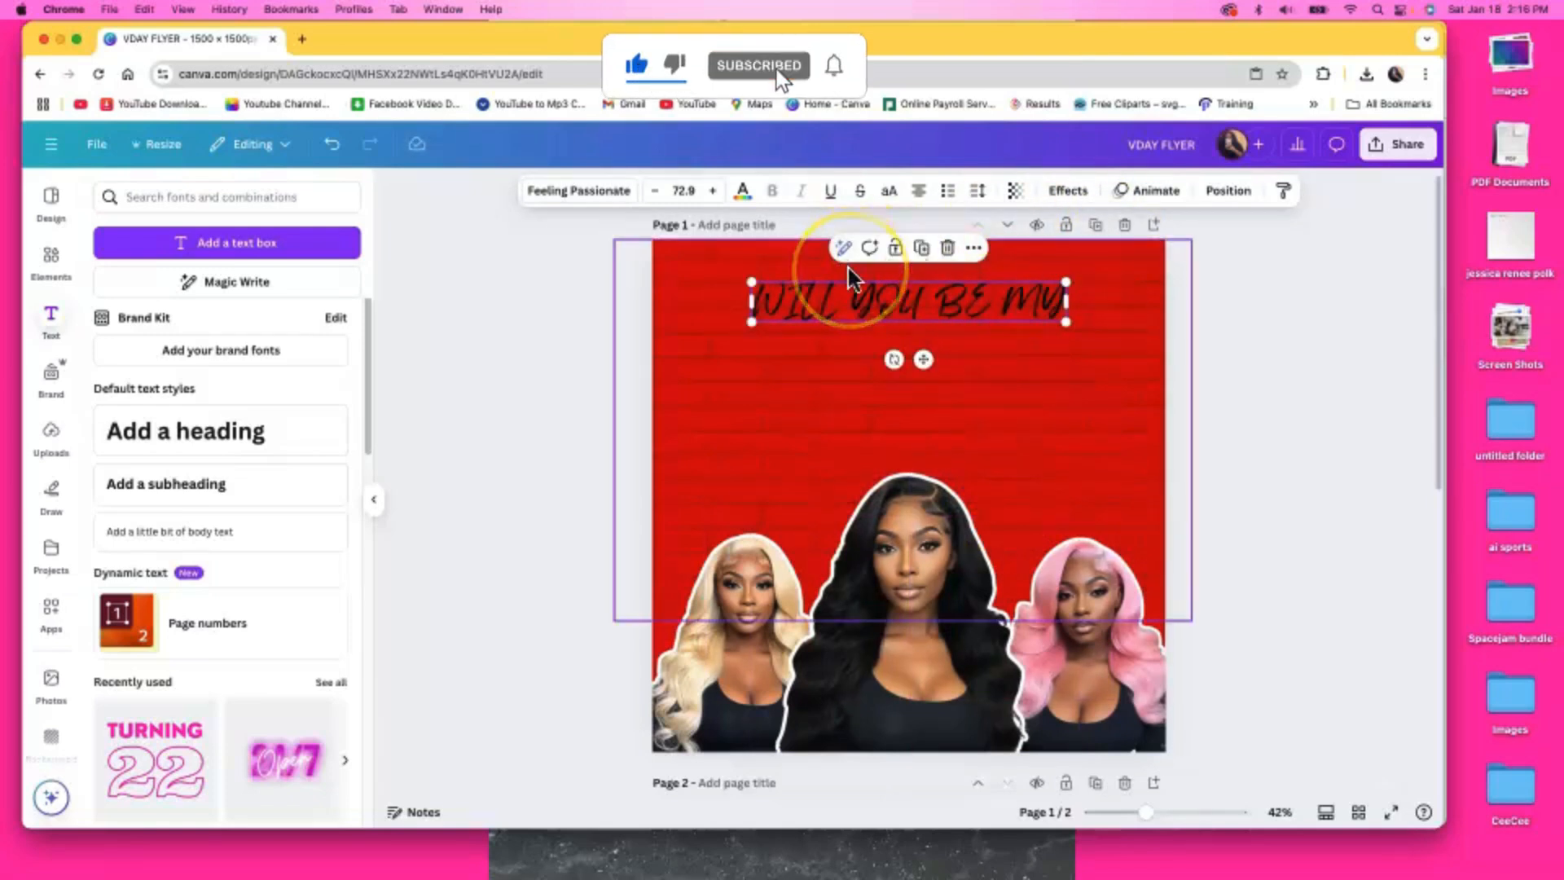
Change the headline's font to League Gothic and enlarge it to about size 188 across the upper part of the page
{"action": "left_click", "coordinate": [568, 192]}
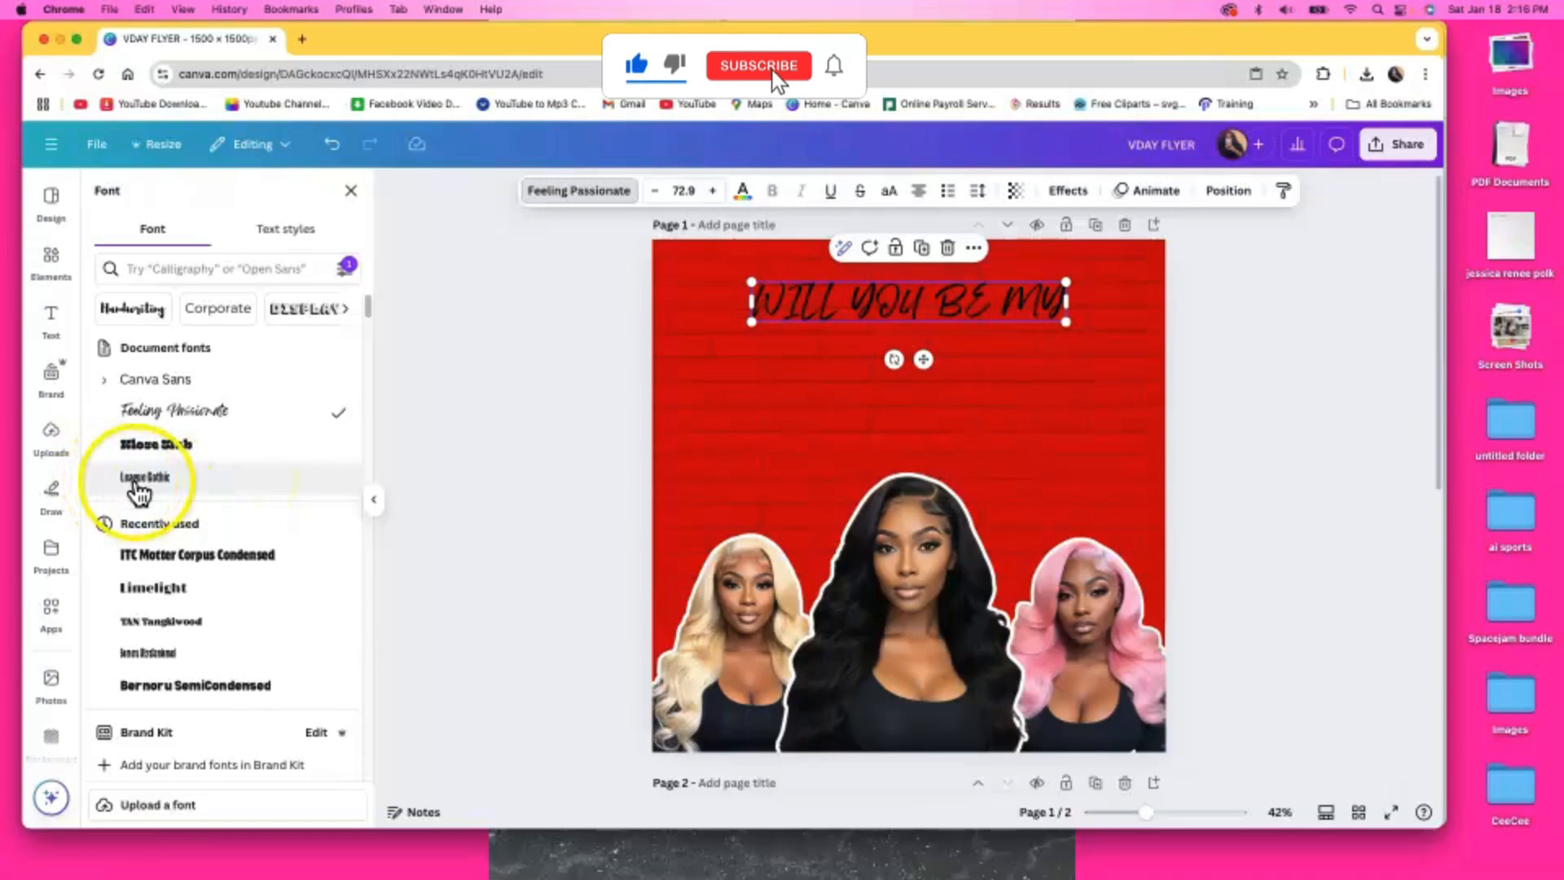
{"action": "left_click", "coordinate": [158, 487]}
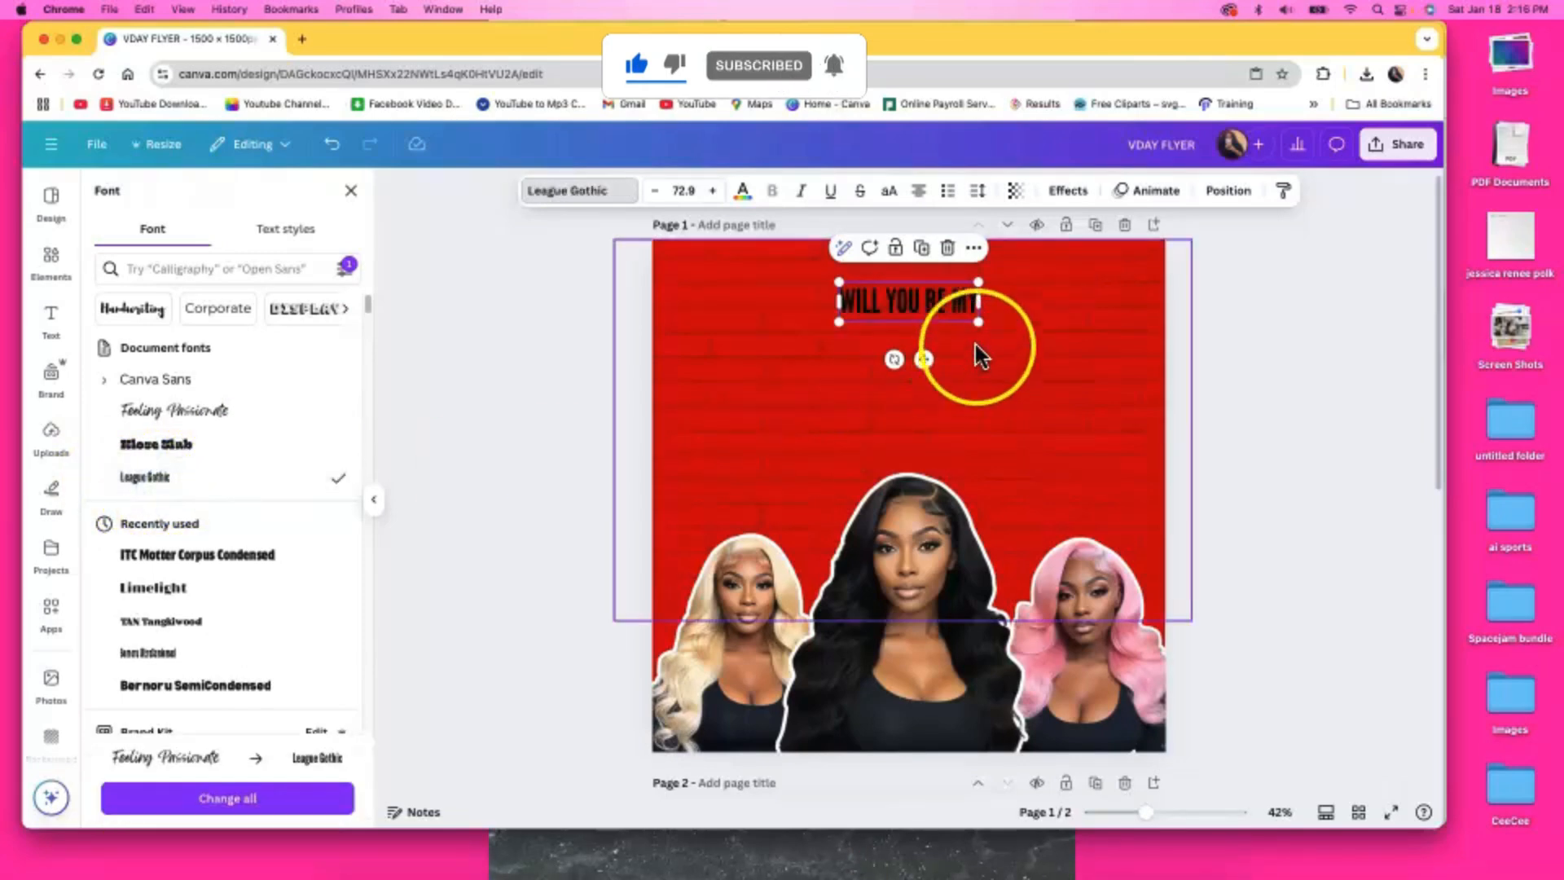
{"action": "left_click_drag", "start_coordinate": [984, 324], "coordinate": [1204, 384]}
{"action": "left_click_drag", "start_coordinate": [1061, 339], "coordinate": [971, 331]}
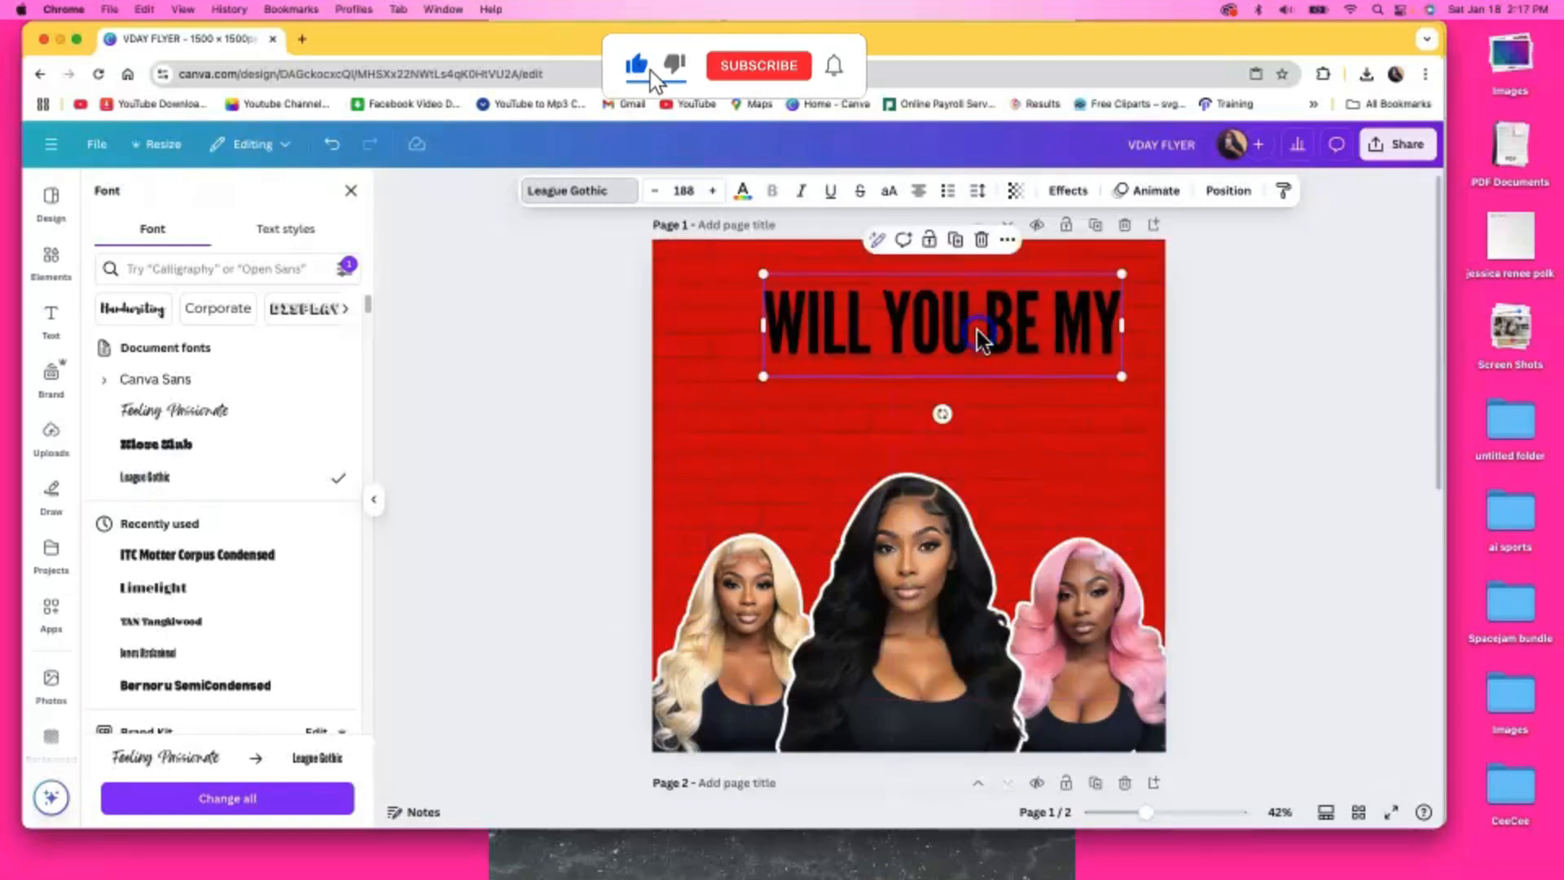
Apply a Shadow effect in light pink (#FFB0B0) to the "WILL YOU BE MY" headline and center it horizontally
{"action": "left_click", "coordinate": [1067, 192]}
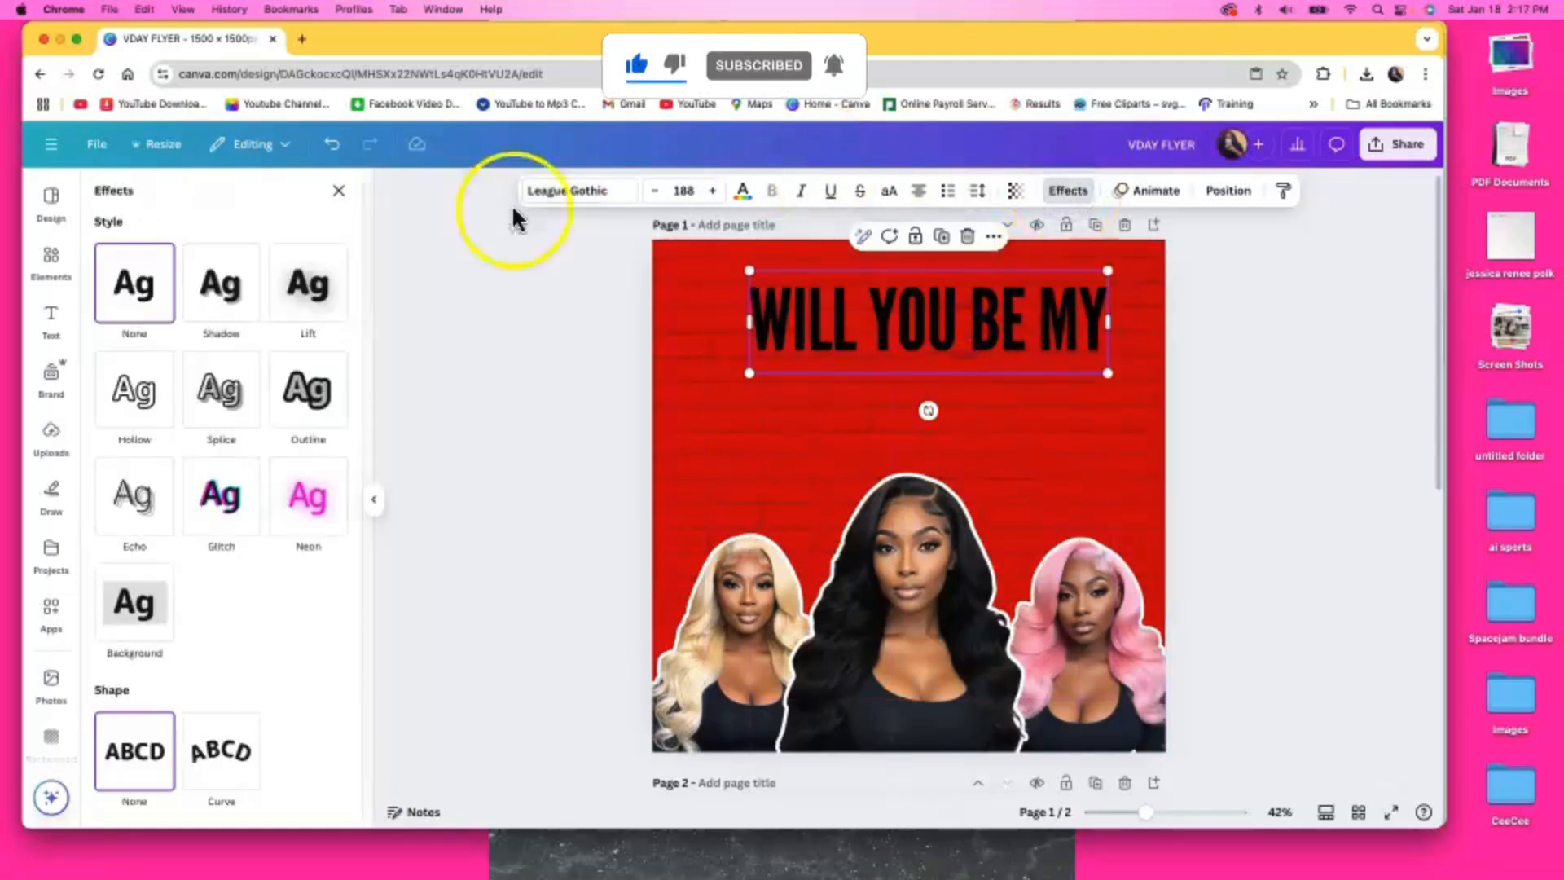
{"action": "left_click", "coordinate": [216, 294]}
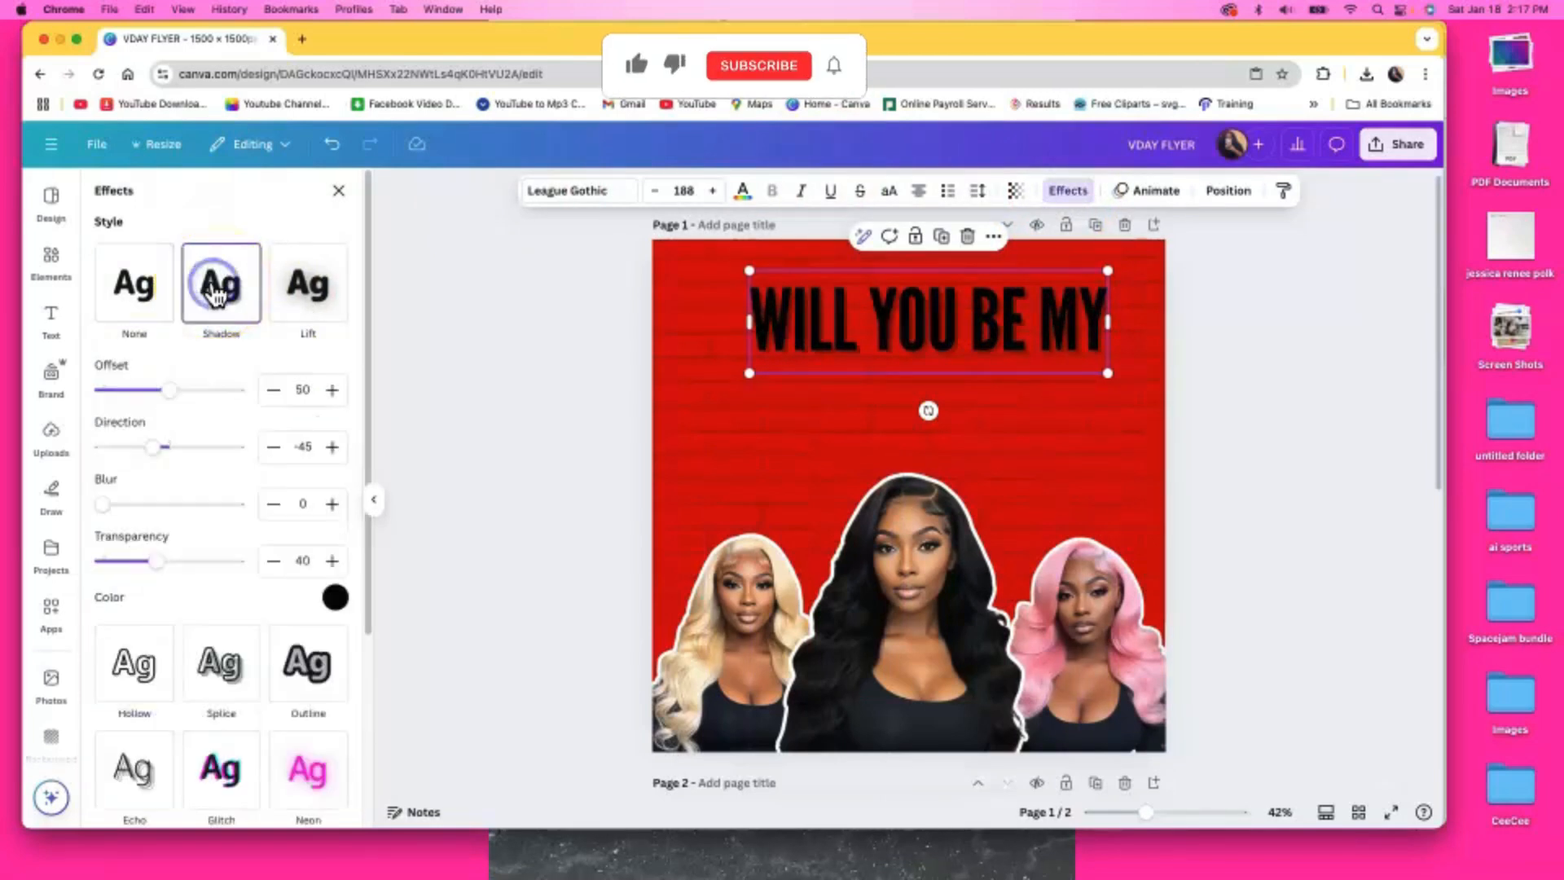
{"action": "left_click", "coordinate": [334, 597]}
{"action": "left_click", "coordinate": [309, 363]}
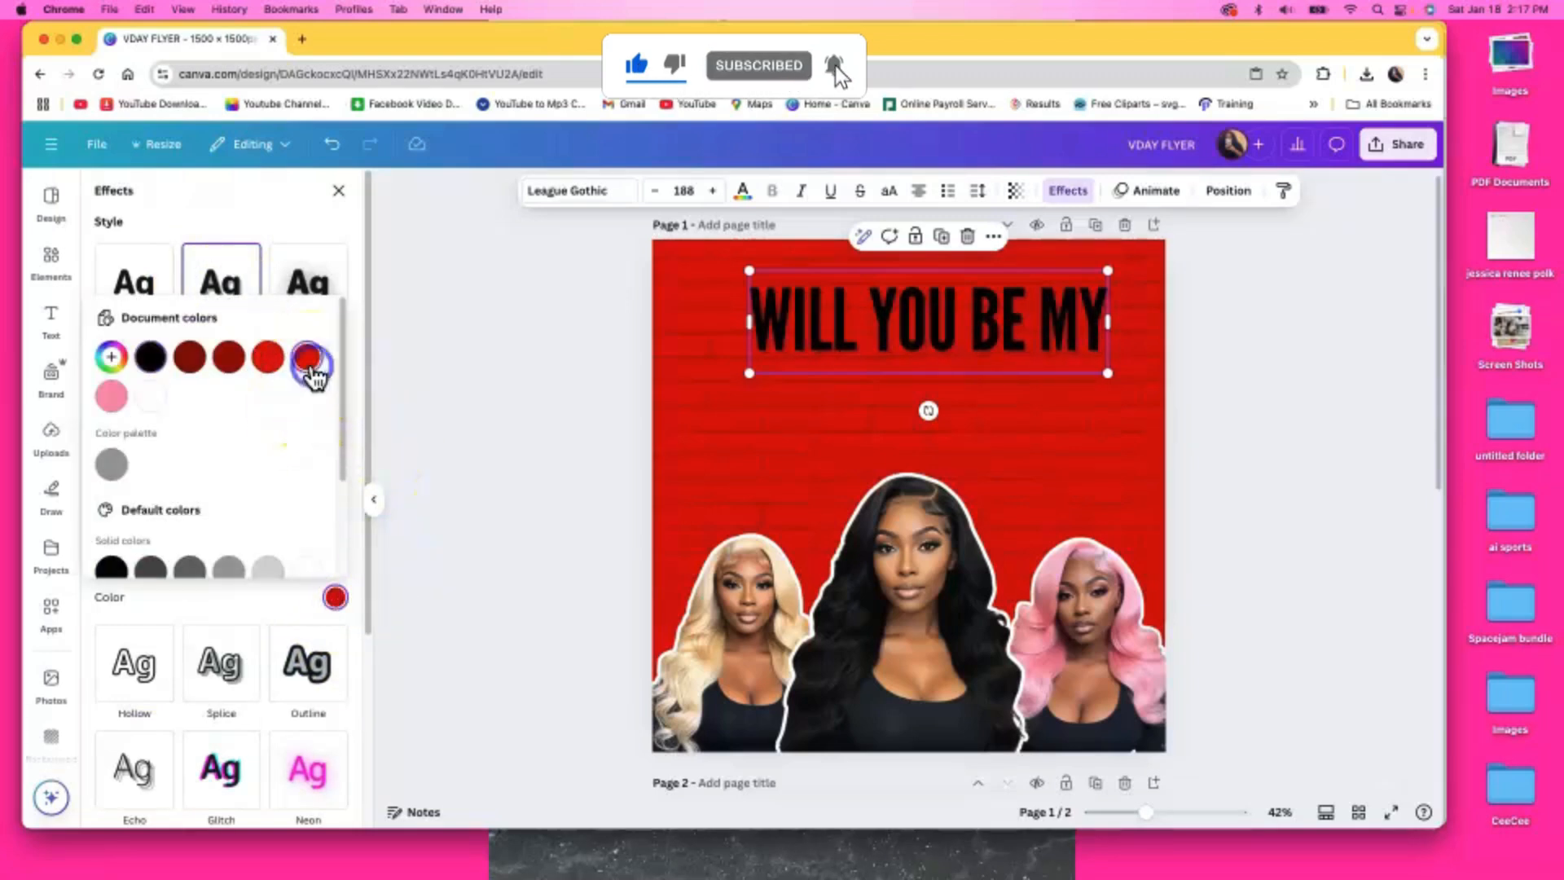
{"action": "left_click", "coordinate": [111, 356]}
{"action": "left_click_drag", "start_coordinate": [329, 411], "coordinate": [182, 389]}
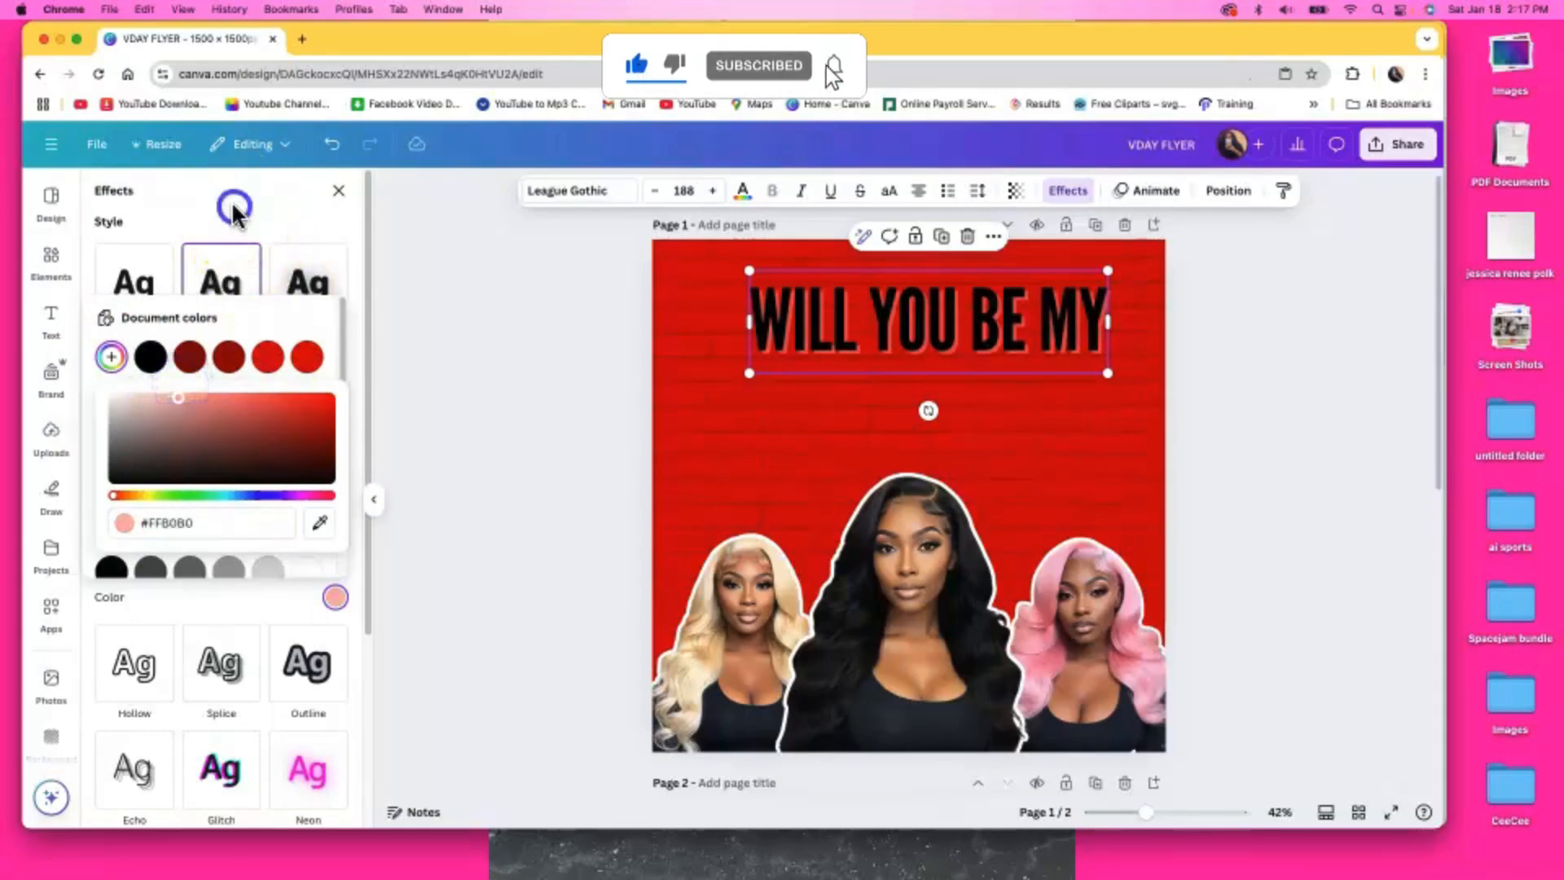
{"action": "left_click", "coordinate": [239, 224]}
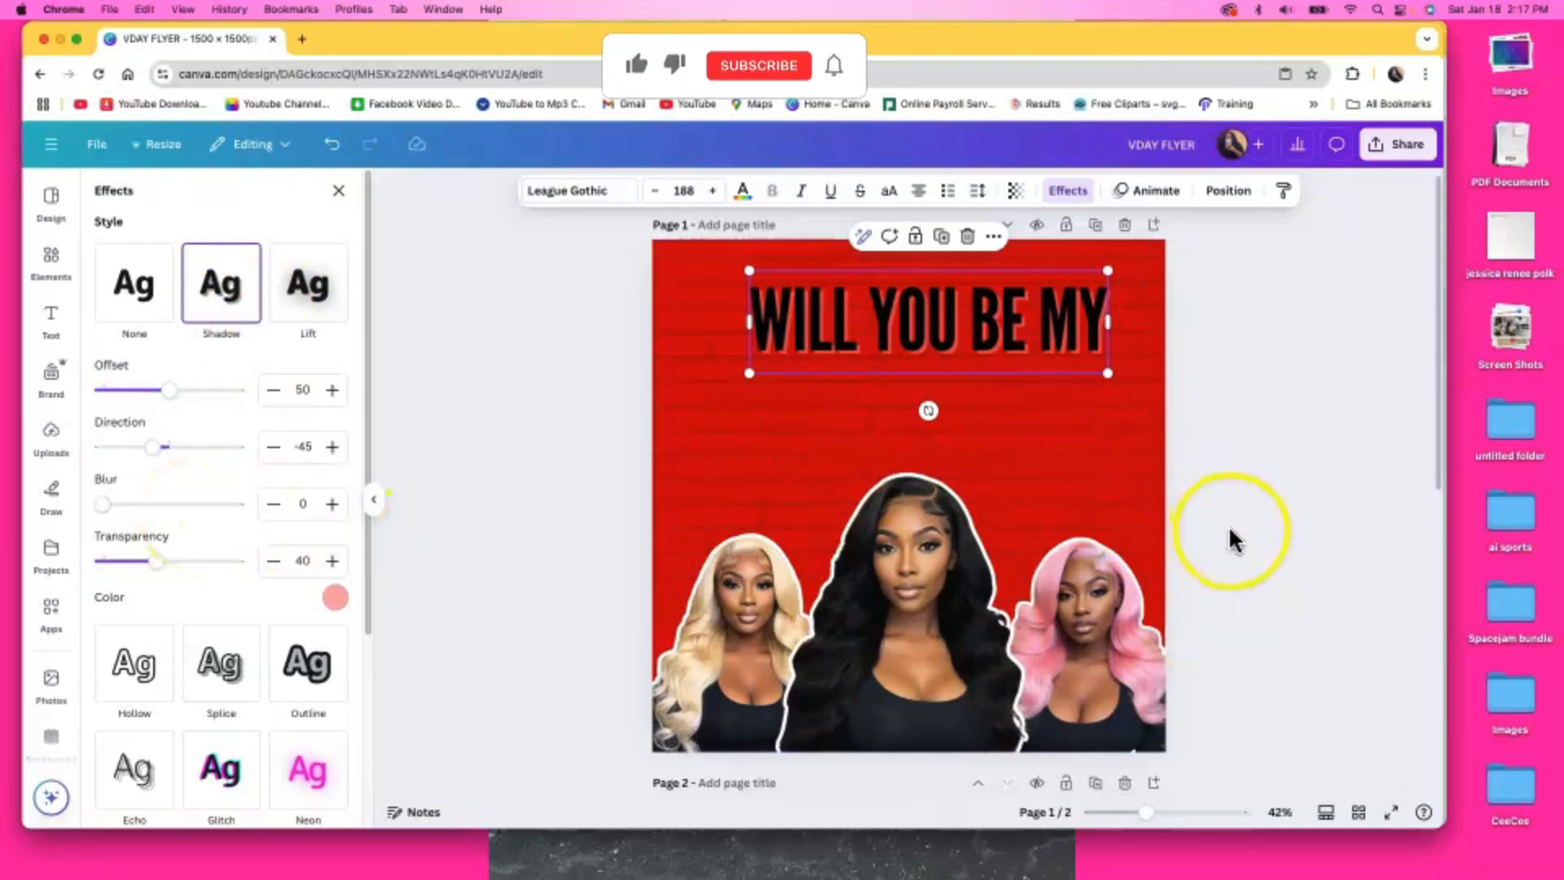
{"action": "left_click", "coordinate": [1098, 465]}
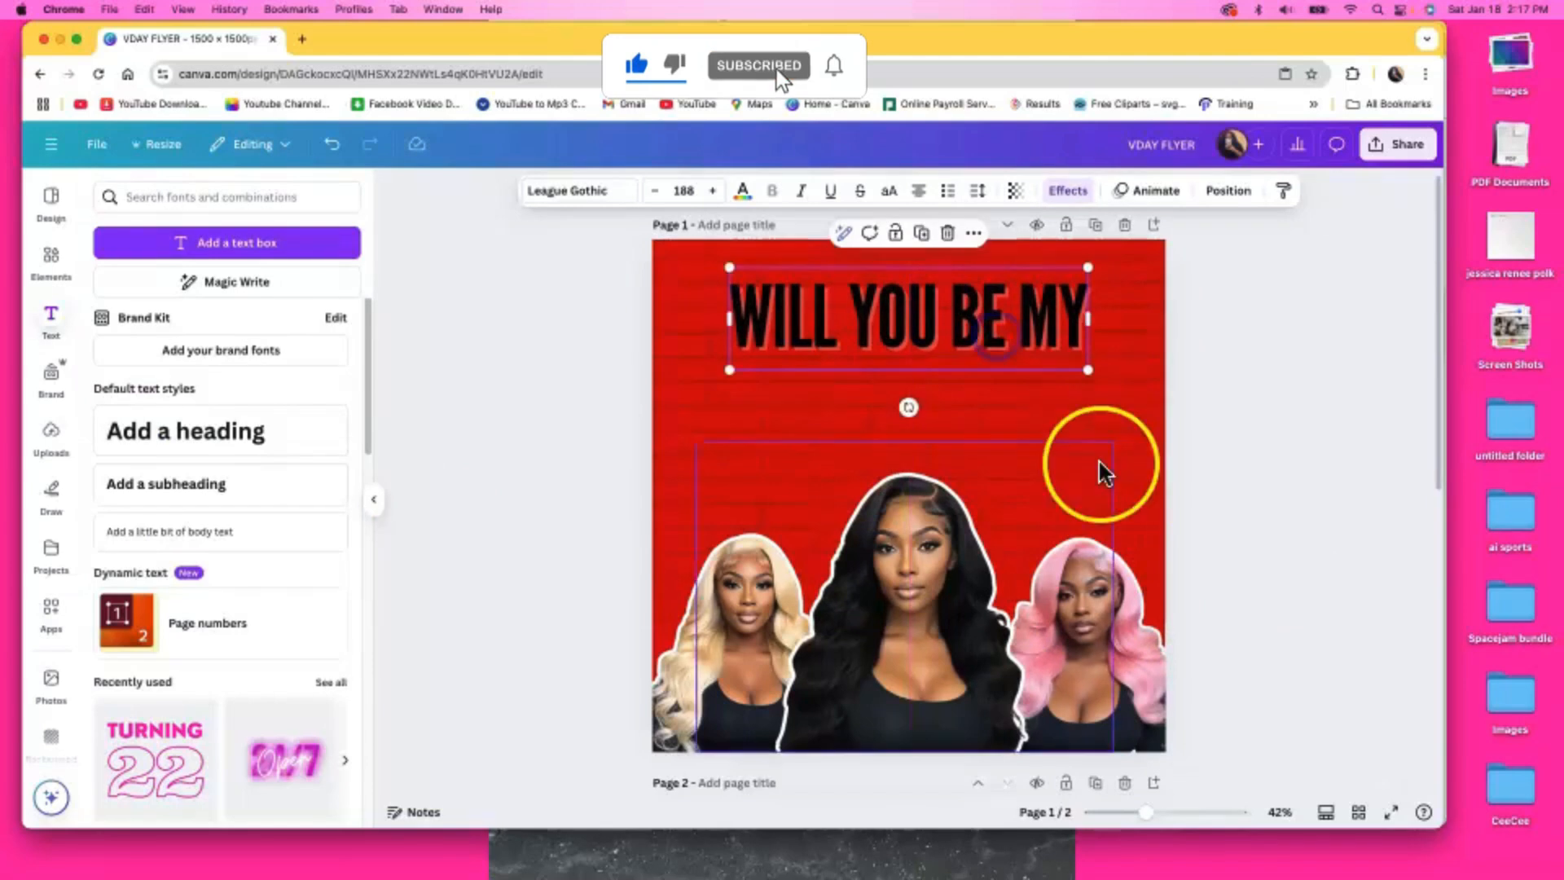
Change the page background behind the brick texture to the brighter red from the default solid colors
{"action": "left_click", "coordinate": [1143, 400]}
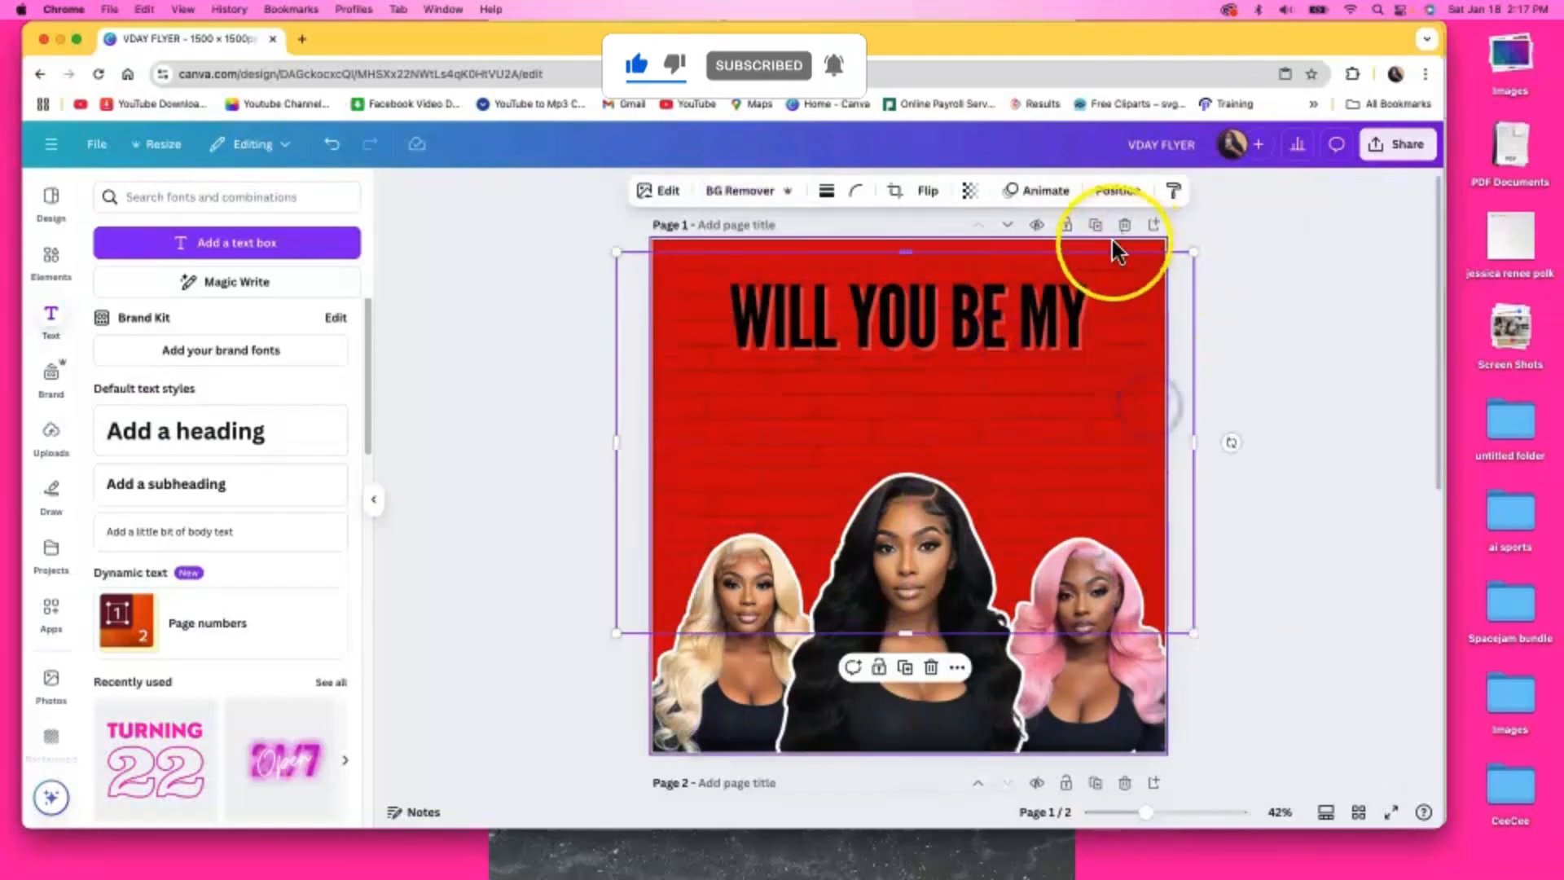
{"action": "left_click", "coordinate": [792, 191]}
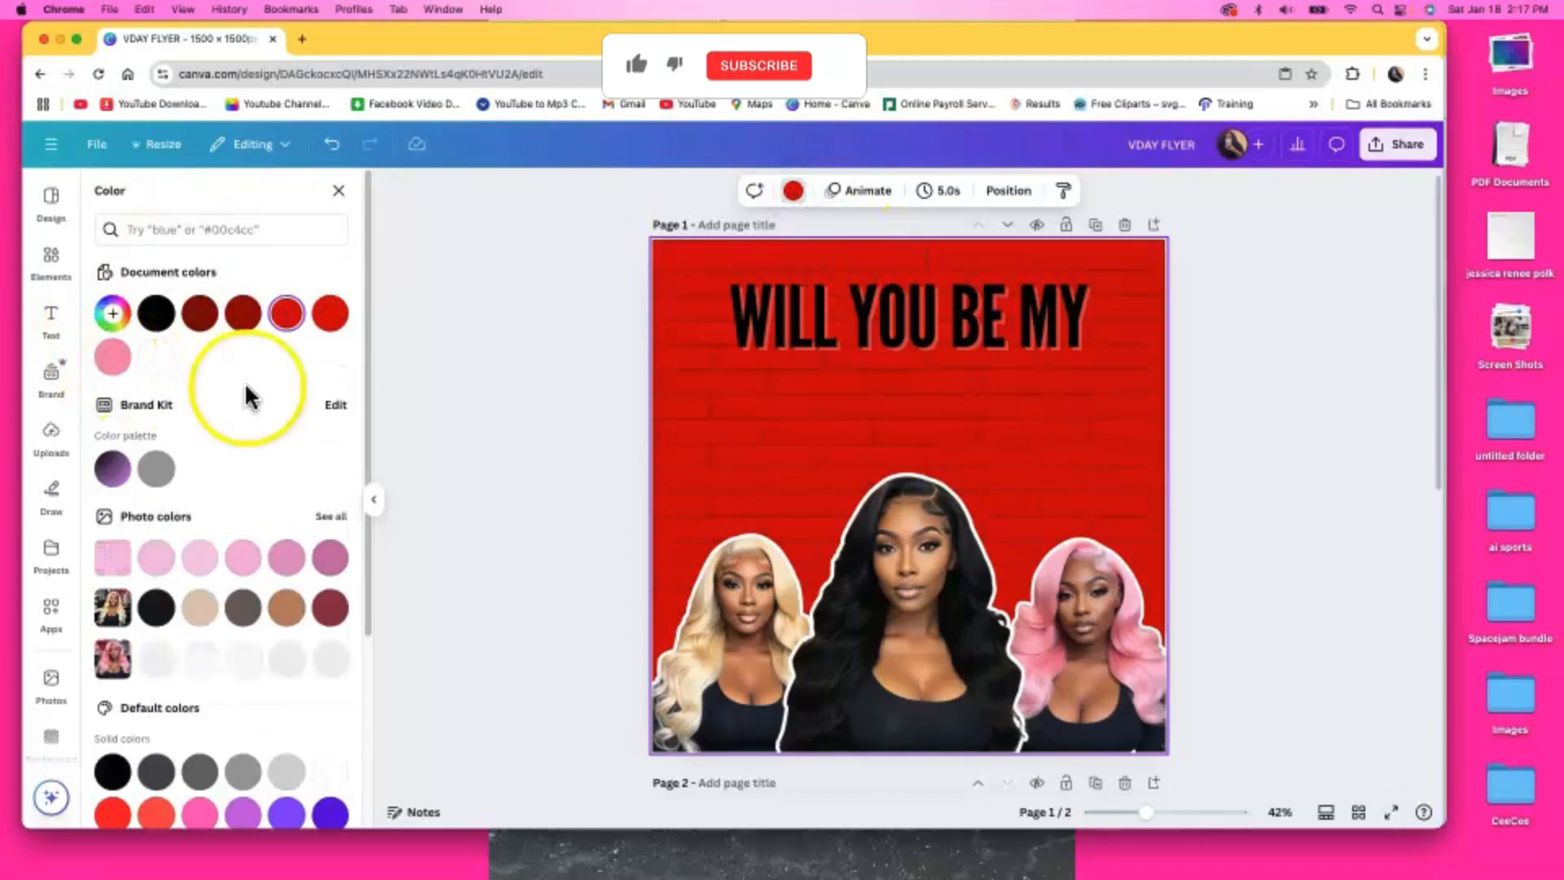
{"action": "left_click", "coordinate": [110, 794]}
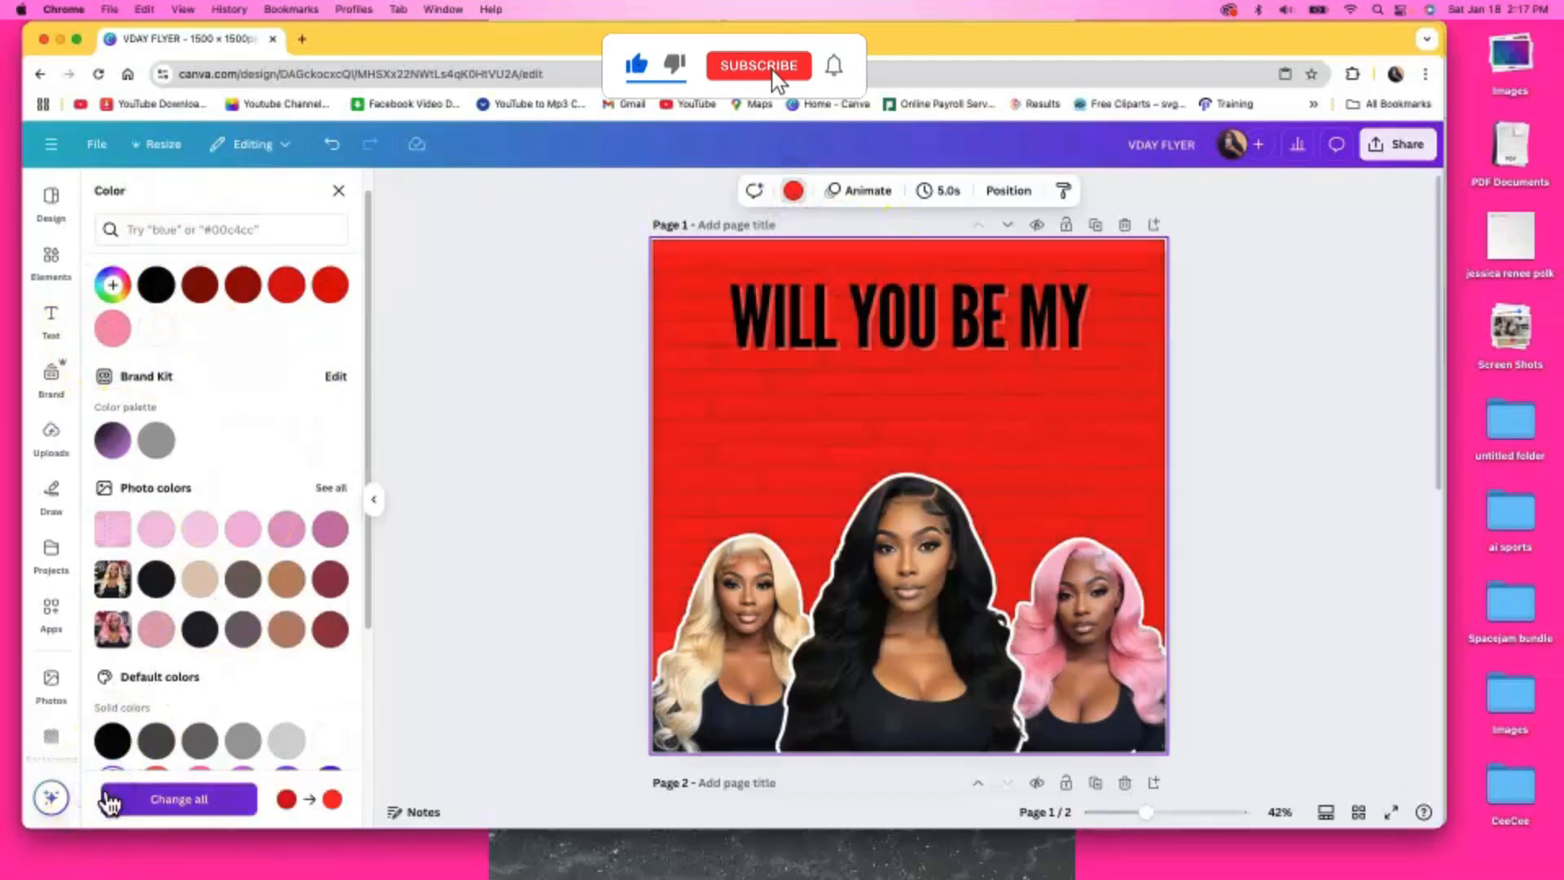
{"action": "left_click", "coordinate": [1123, 383]}
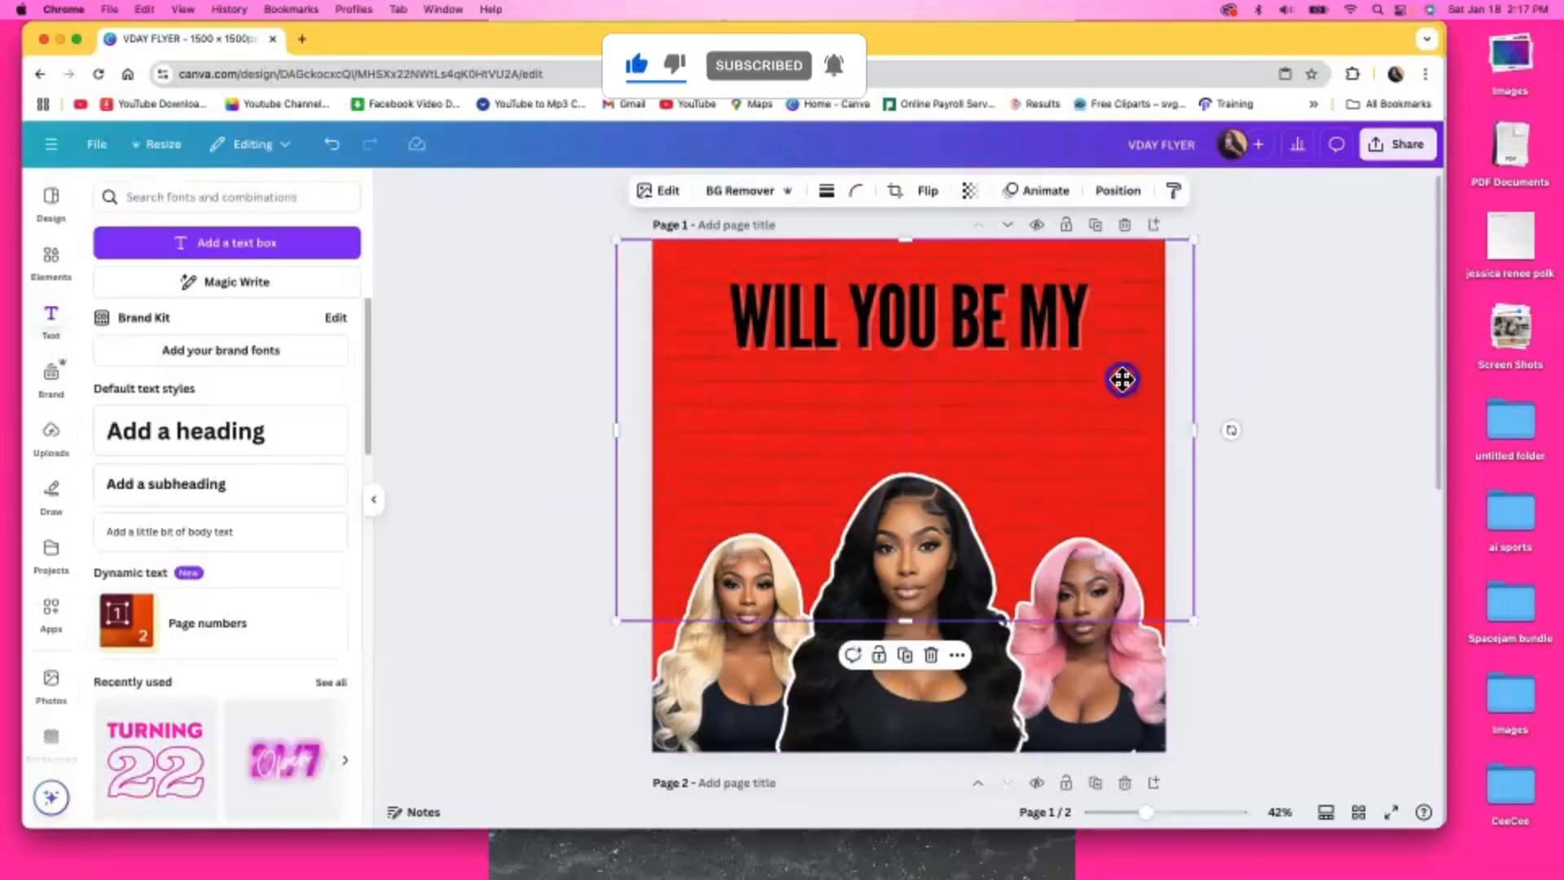
{"action": "left_click", "coordinate": [1264, 444]}
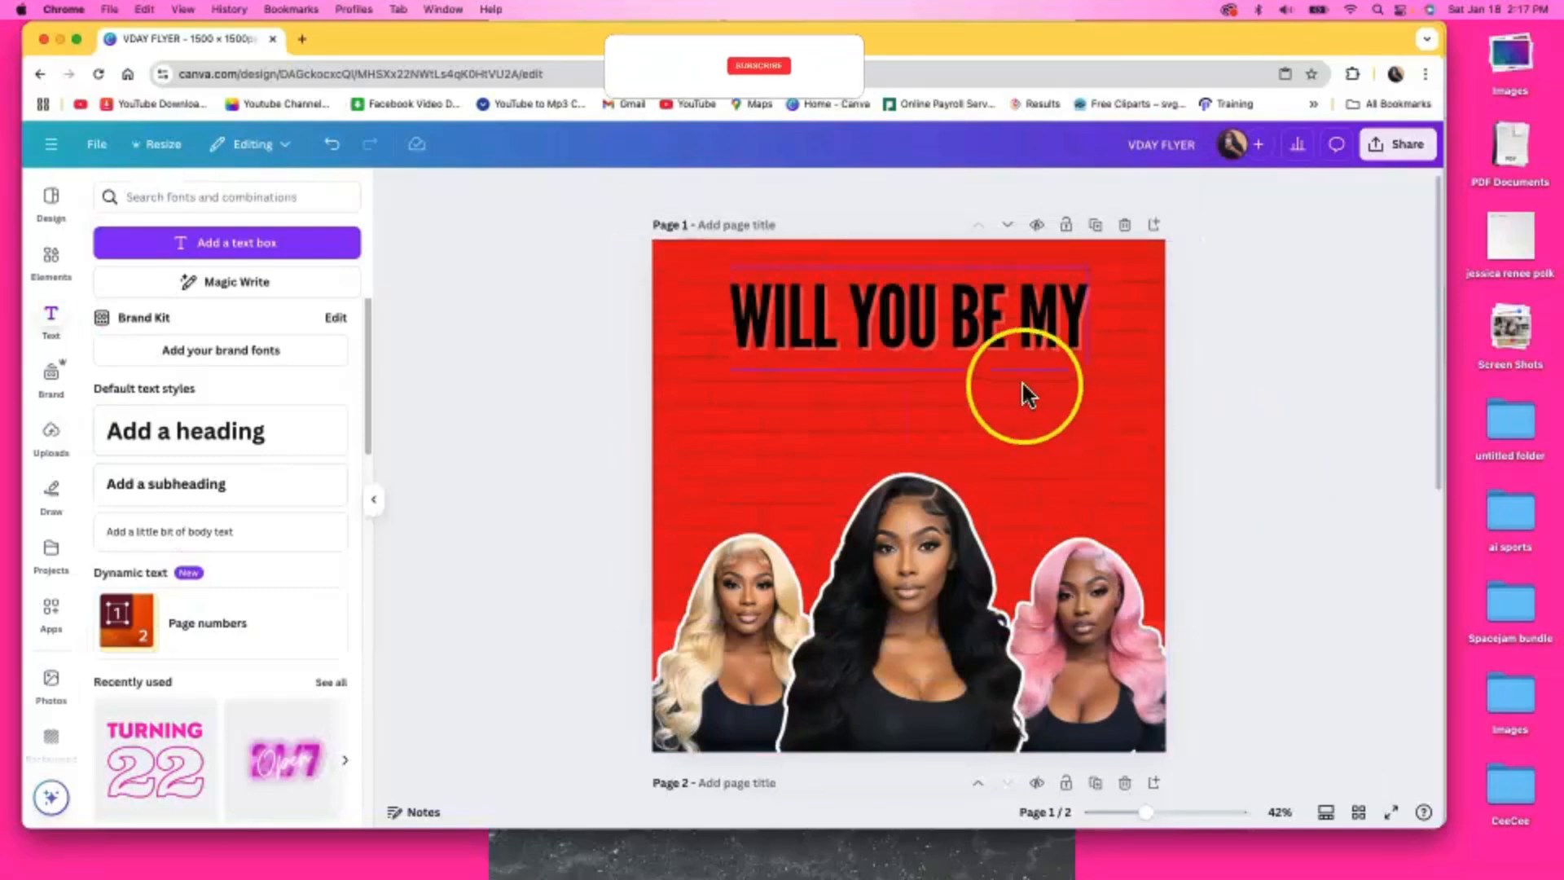
Set the "WILL YOU BE MY" headline's text color to white
{"action": "left_click", "coordinate": [1043, 341]}
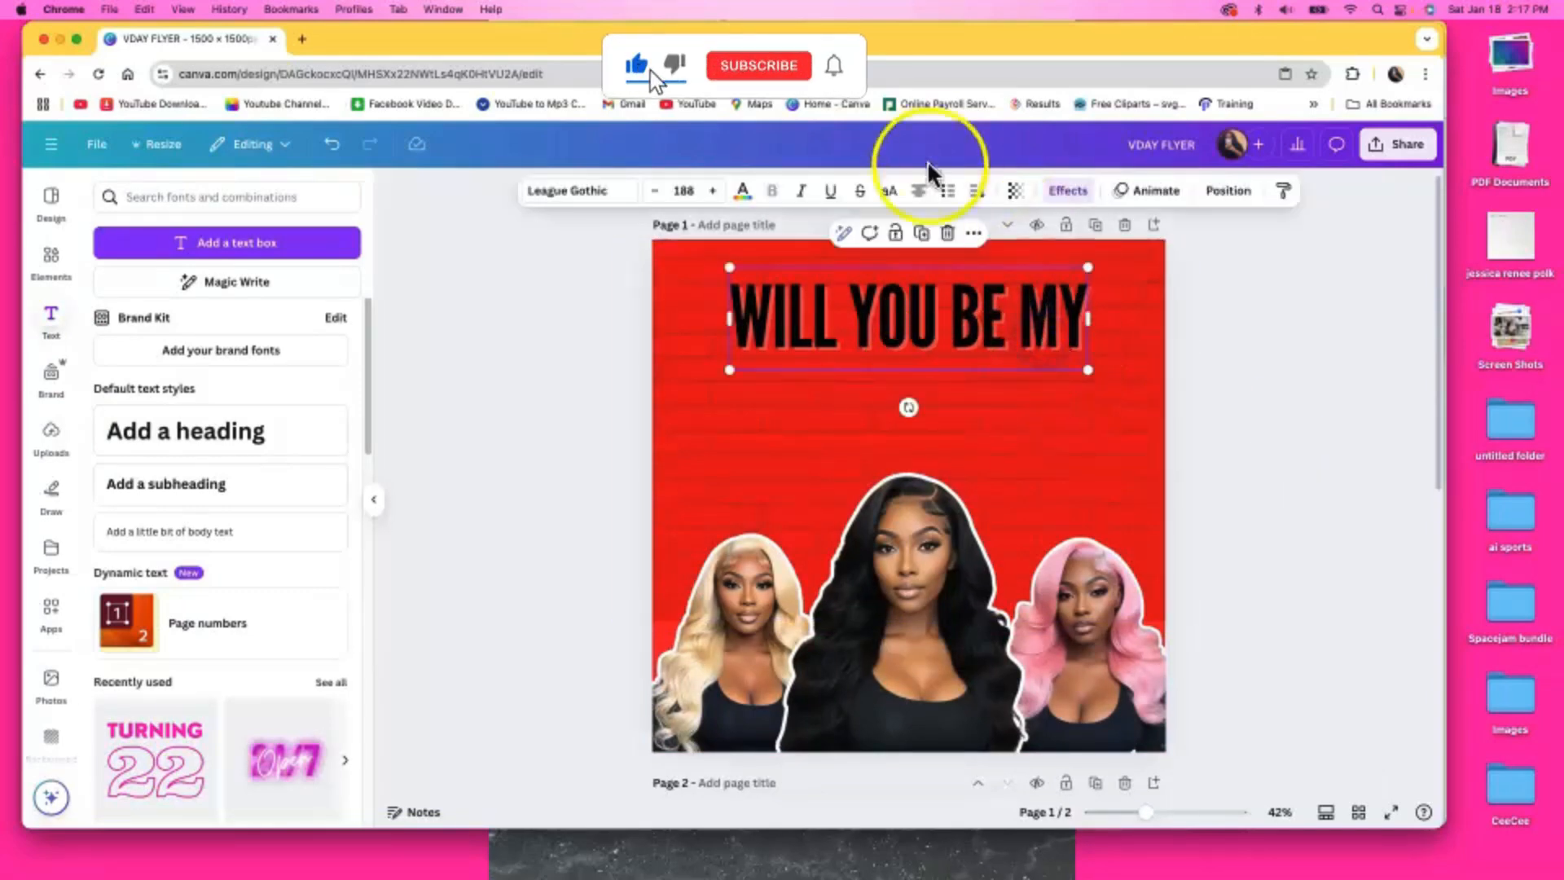
{"action": "left_click", "coordinate": [745, 193]}
{"action": "left_click", "coordinate": [199, 356]}
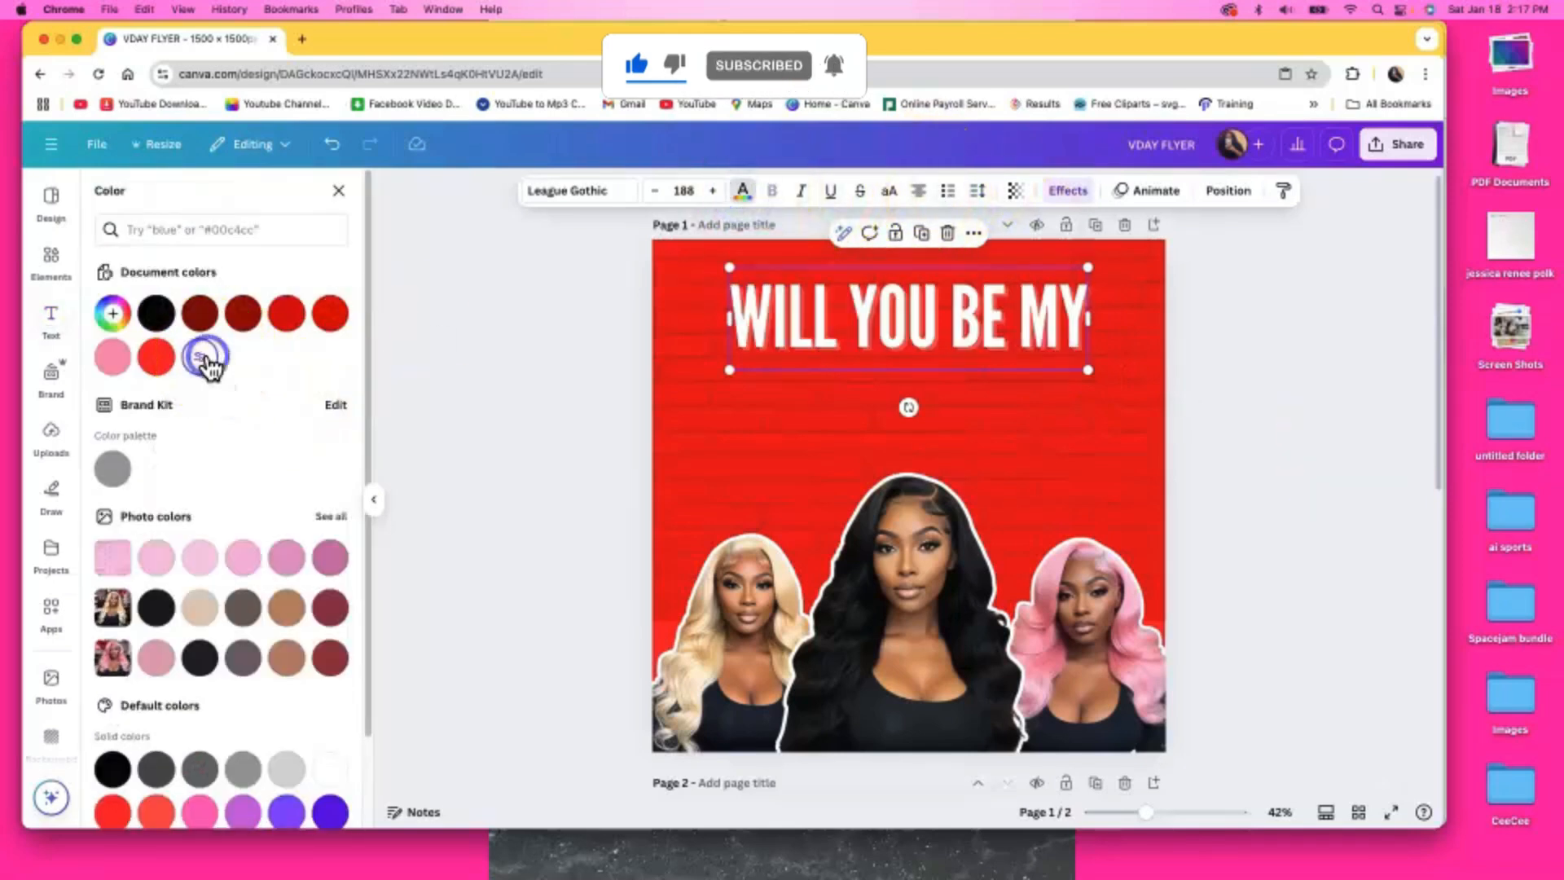
{"action": "left_click", "coordinate": [1281, 503]}
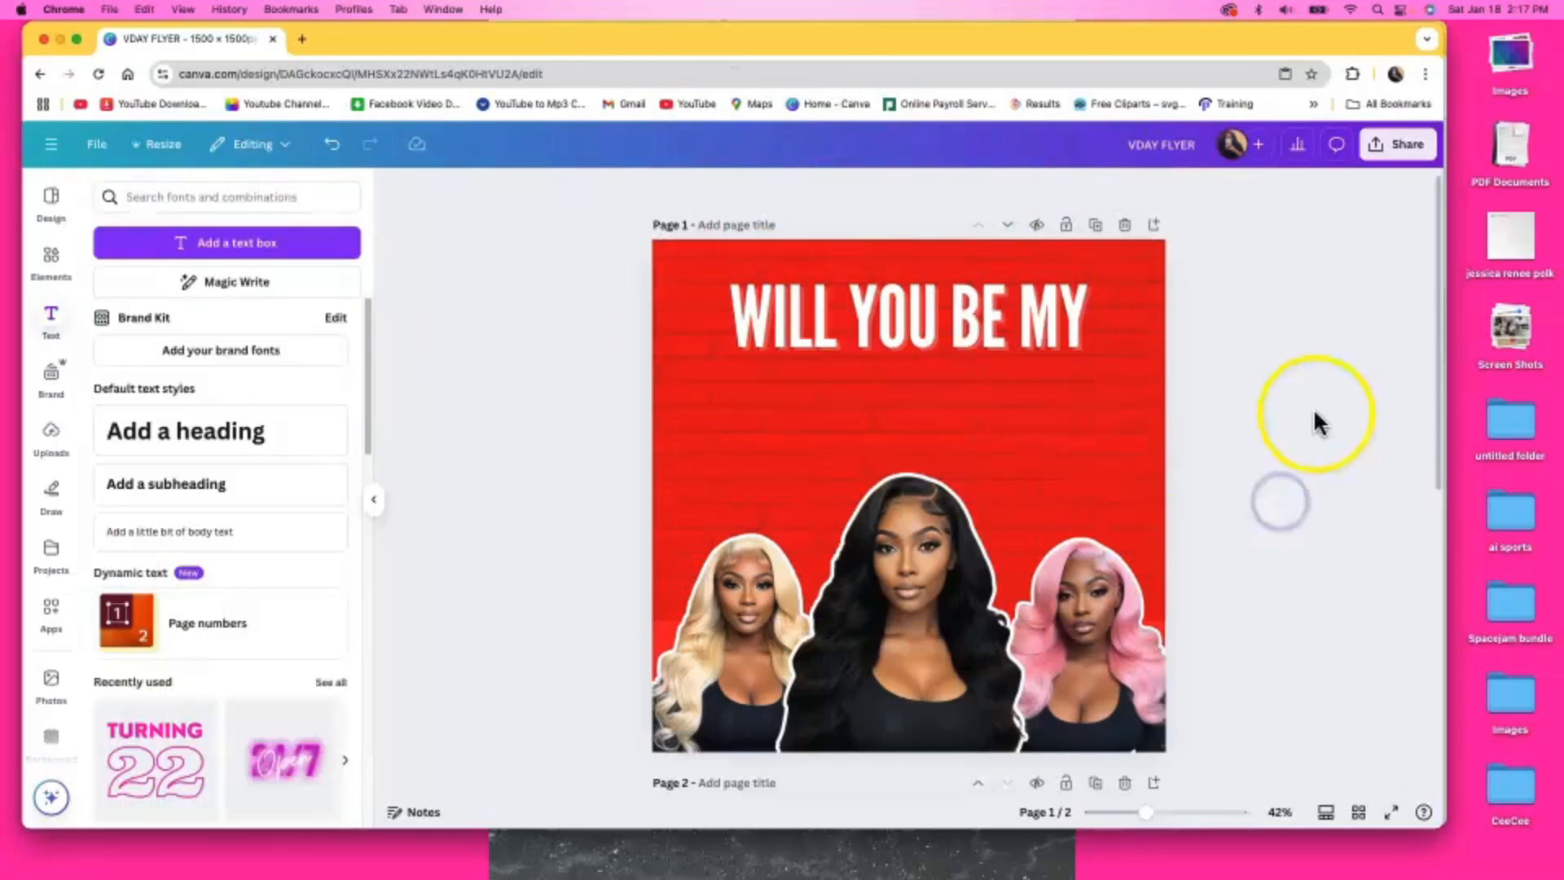
{"action": "left_click", "coordinate": [960, 308]}
{"action": "left_click", "coordinate": [927, 238]}
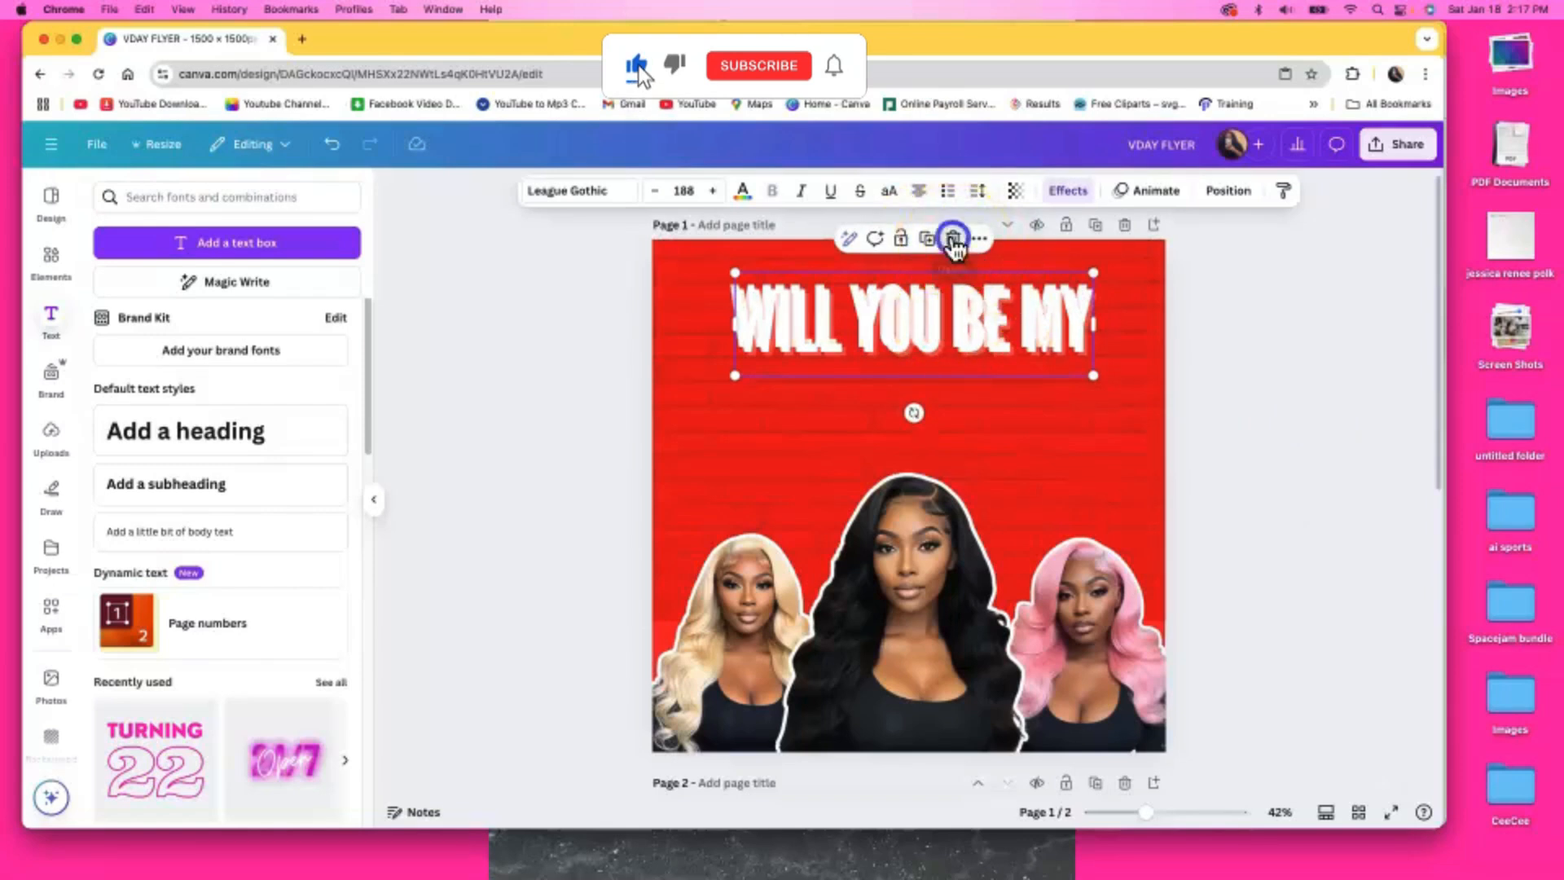
{"action": "left_click", "coordinate": [953, 240]}
{"action": "left_click", "coordinate": [916, 301]}
{"action": "left_click", "coordinate": [927, 237]}
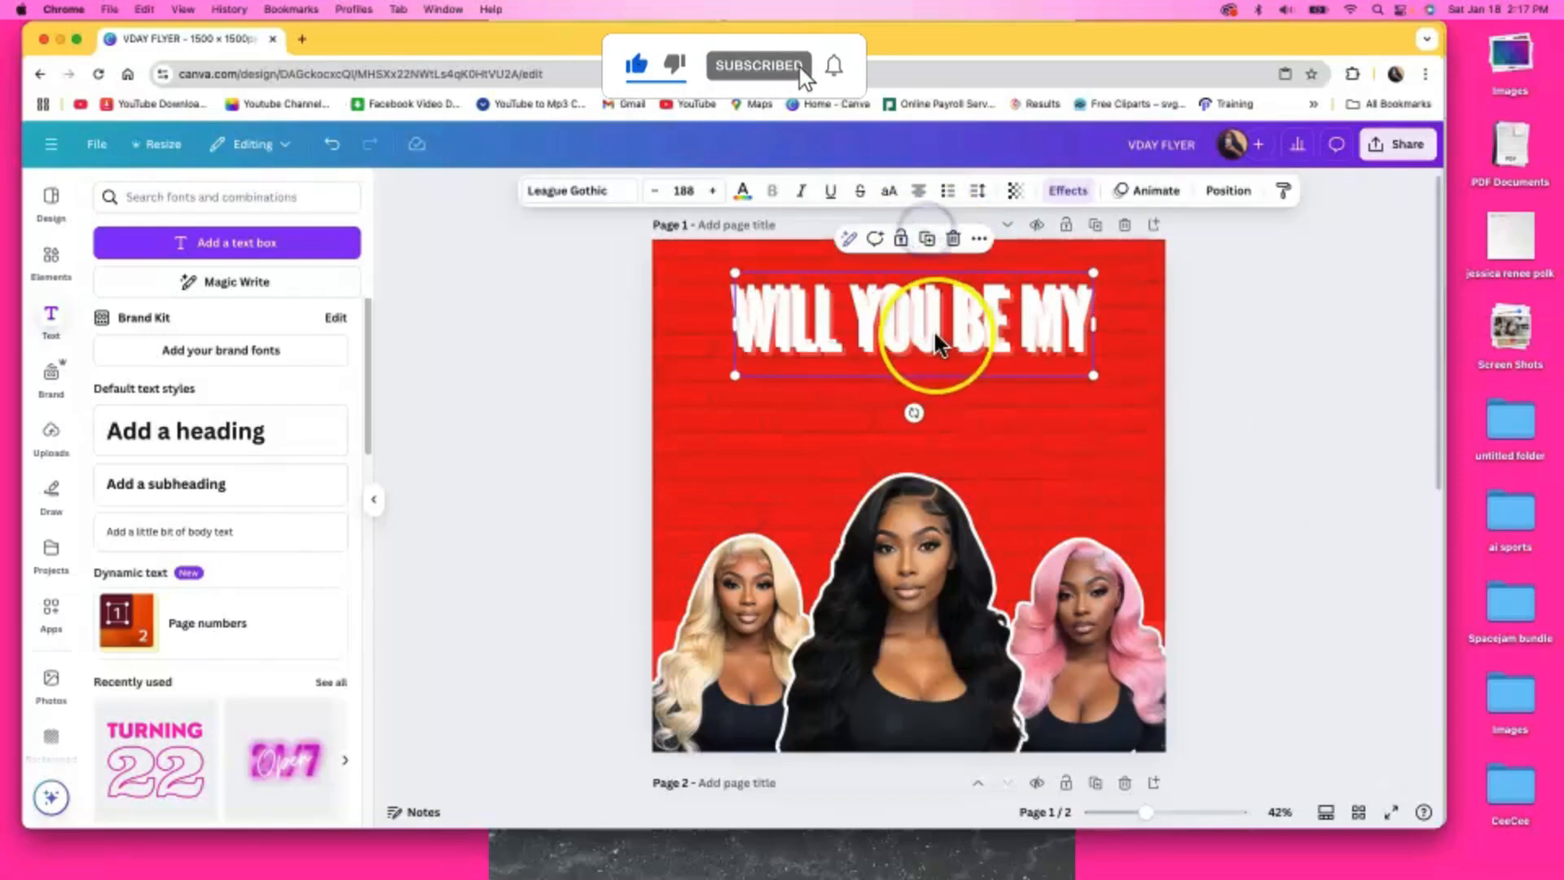
{"action": "left_click", "coordinate": [953, 240]}
Add a second text box reading "Clientine?" below the headline
{"action": "left_click", "coordinate": [237, 248]}
{"action": "left_click_drag", "start_coordinate": [1045, 504], "coordinate": [733, 421]}
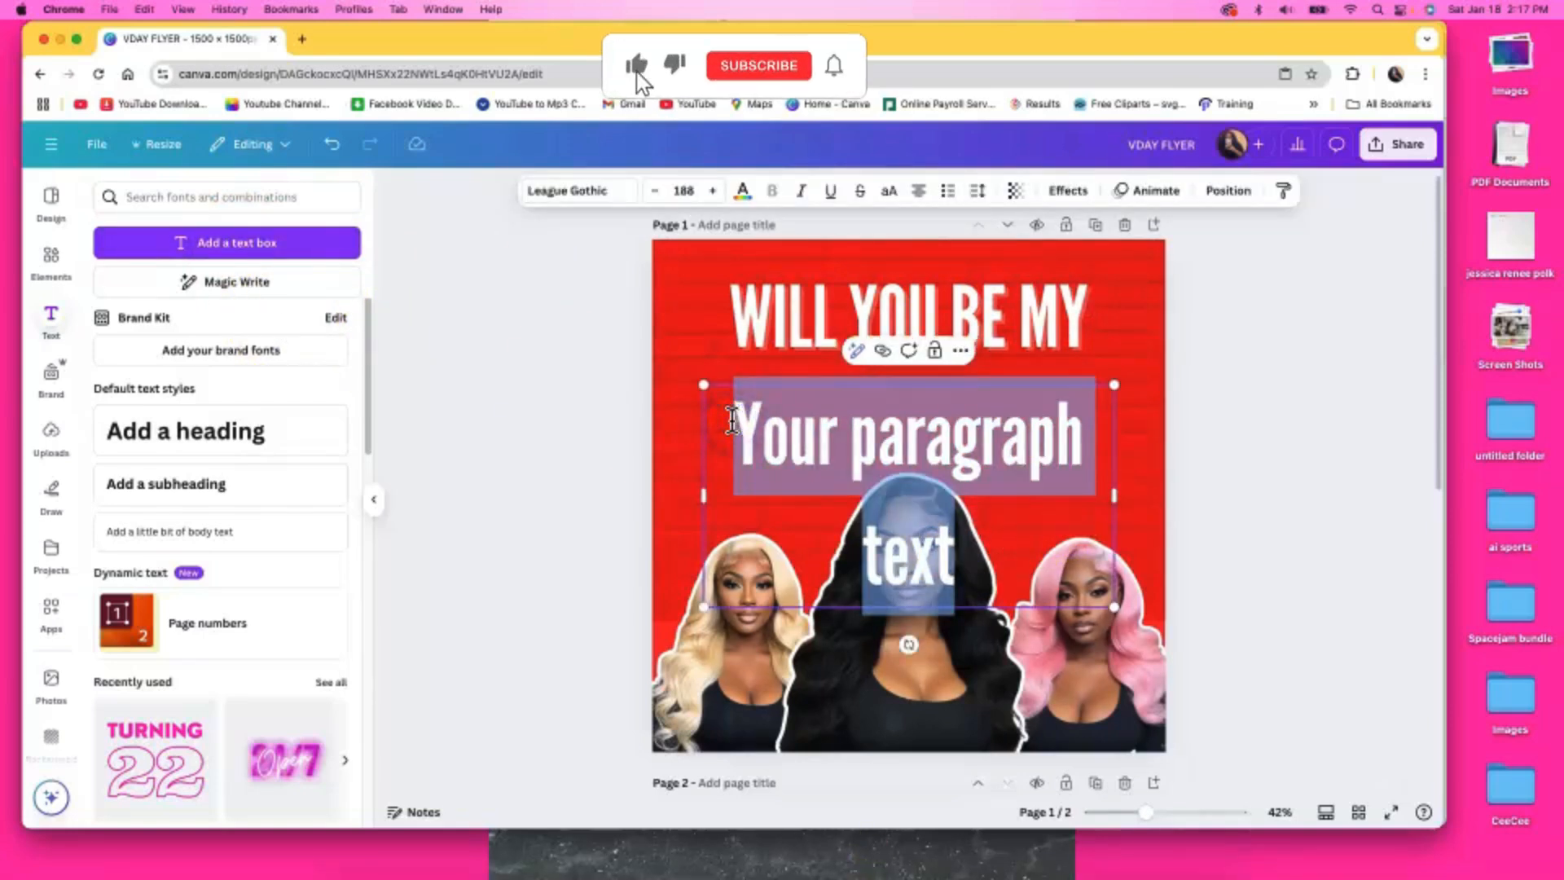
{"action": "type", "text": "C"}
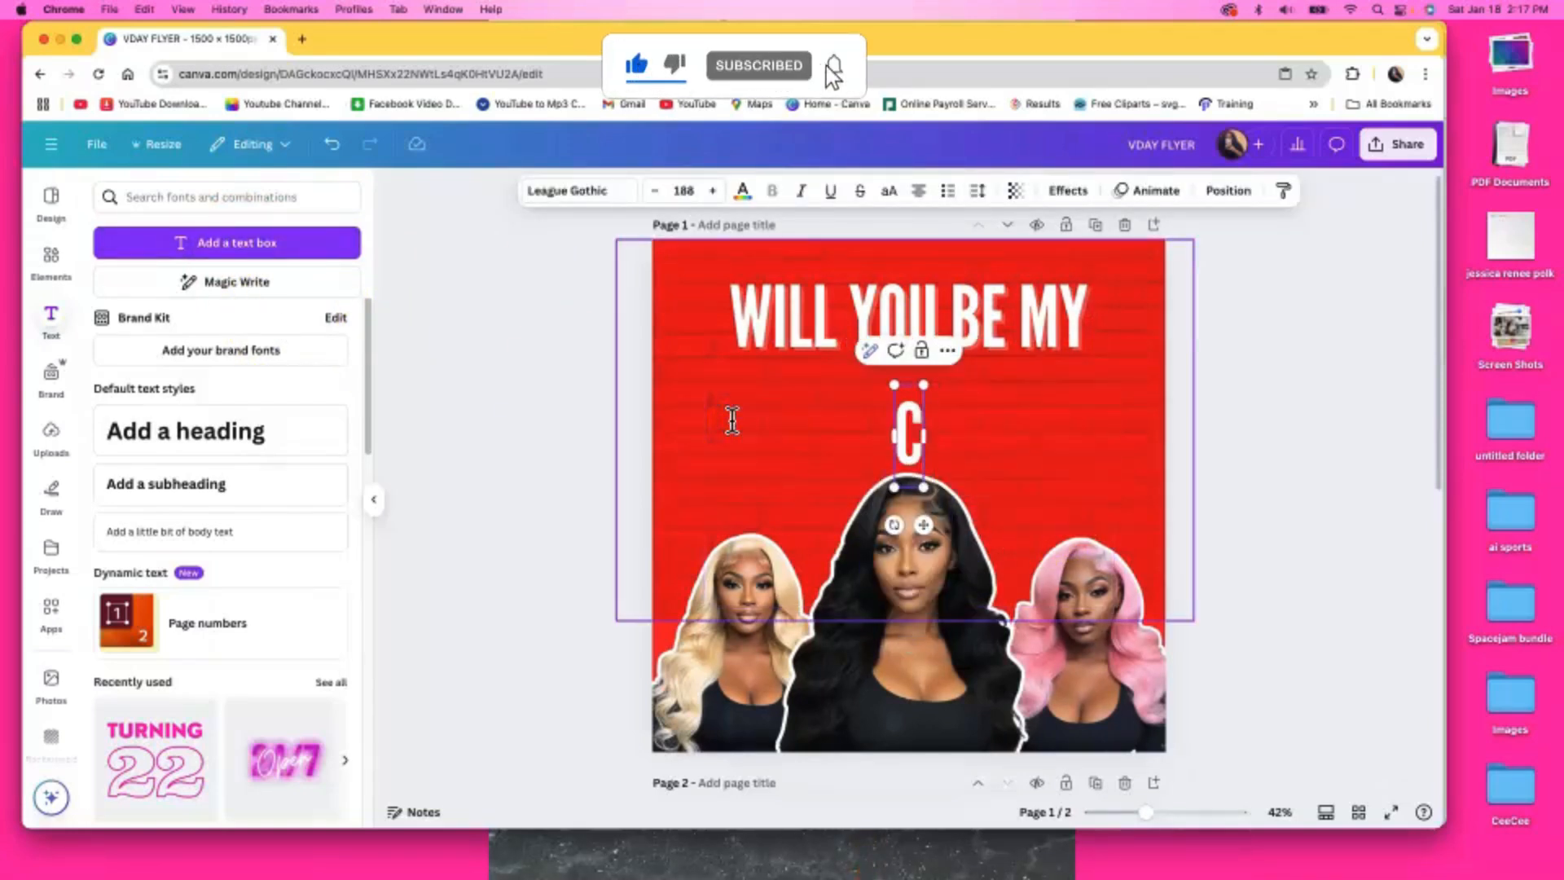
{"action": "type", "text": "lientine?"}
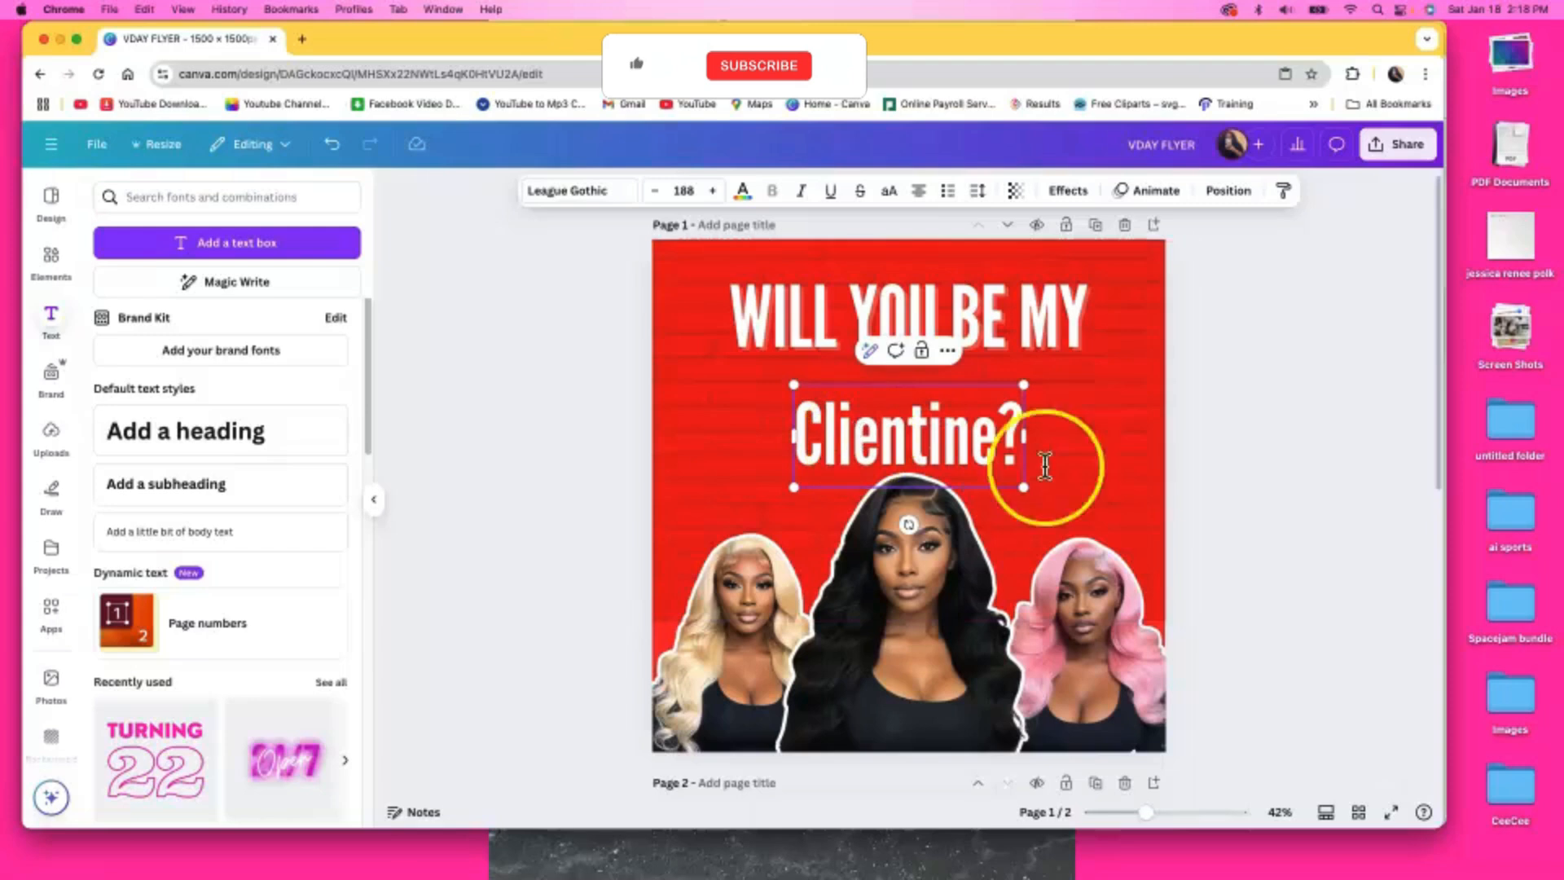
{"action": "left_click", "coordinate": [1365, 500]}
Set the "Clientine?" text in the Klose Slab font and fit it directly beneath the "WILL YOU BE MY" line at about size 154
{"action": "left_click_drag", "start_coordinate": [968, 454], "coordinate": [965, 396]}
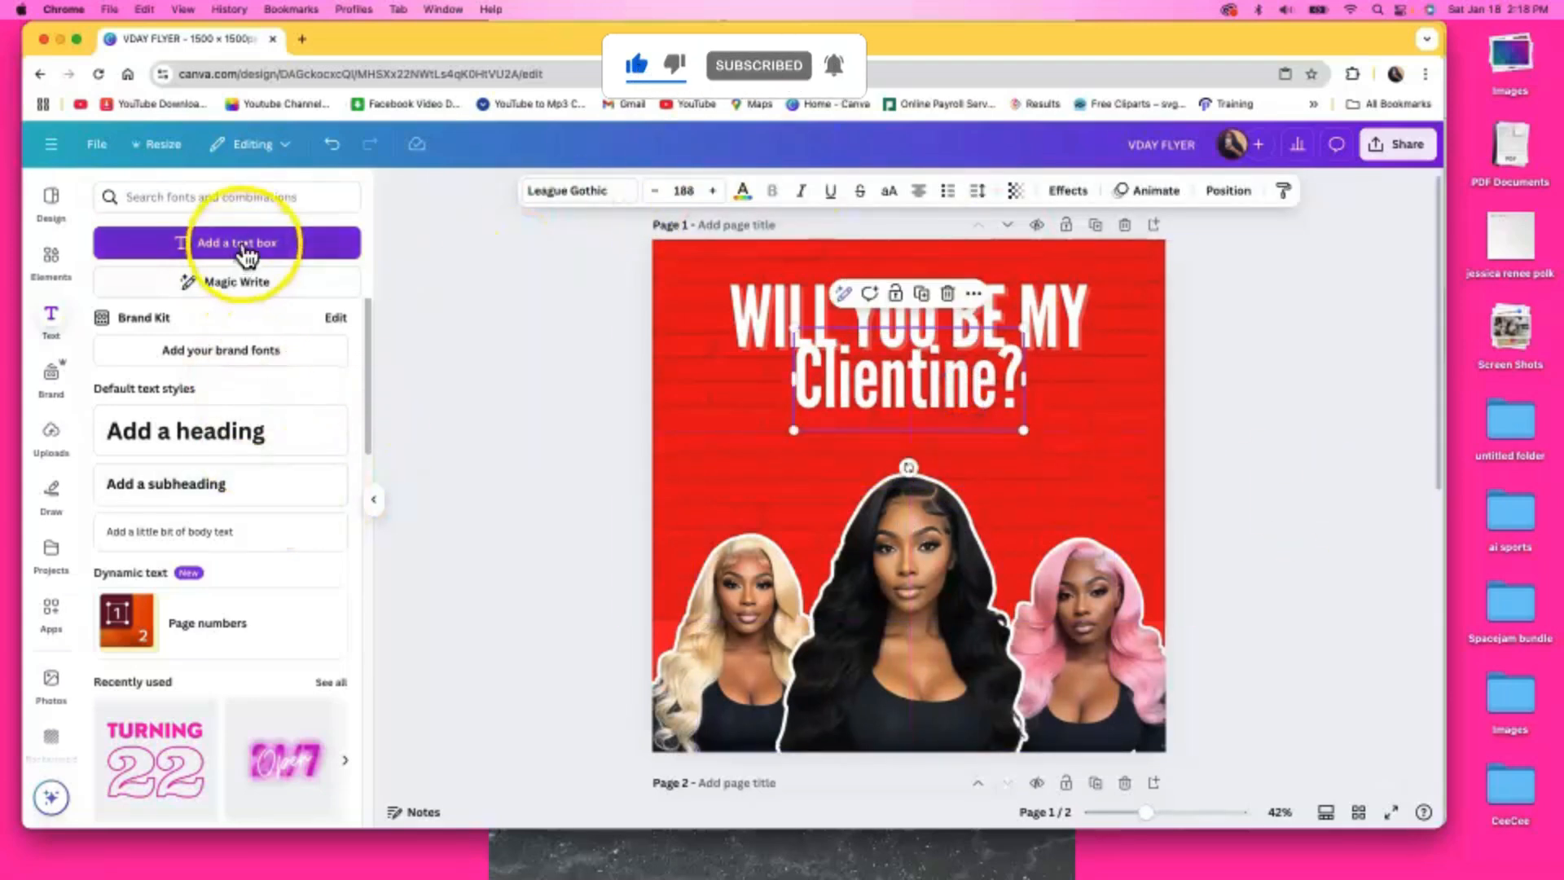
{"action": "left_click", "coordinate": [575, 204]}
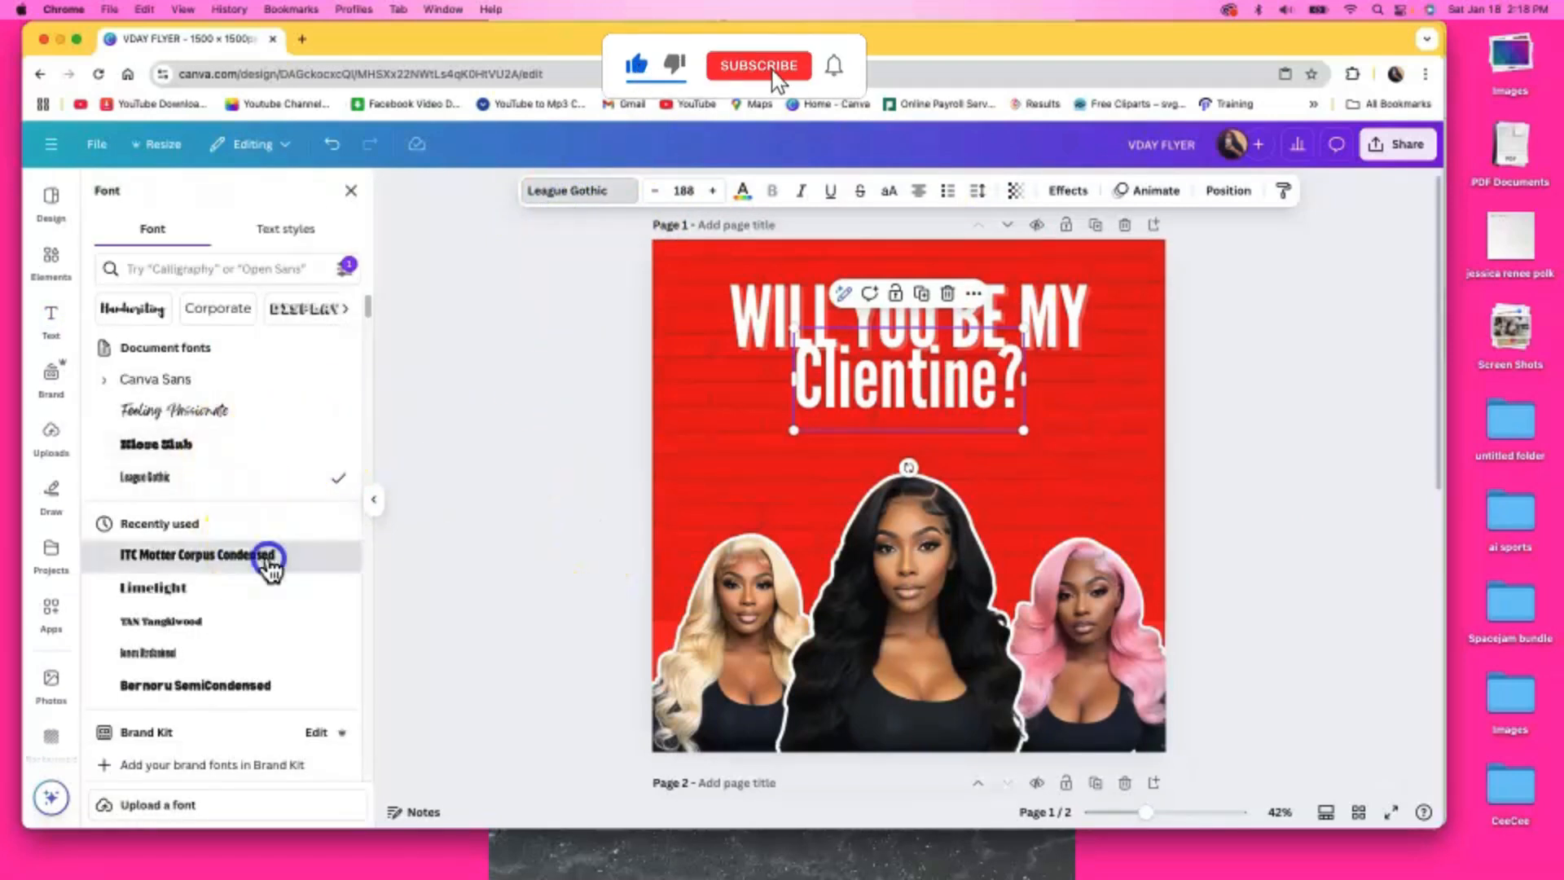
{"action": "left_click", "coordinate": [268, 556]}
{"action": "left_click", "coordinate": [231, 446]}
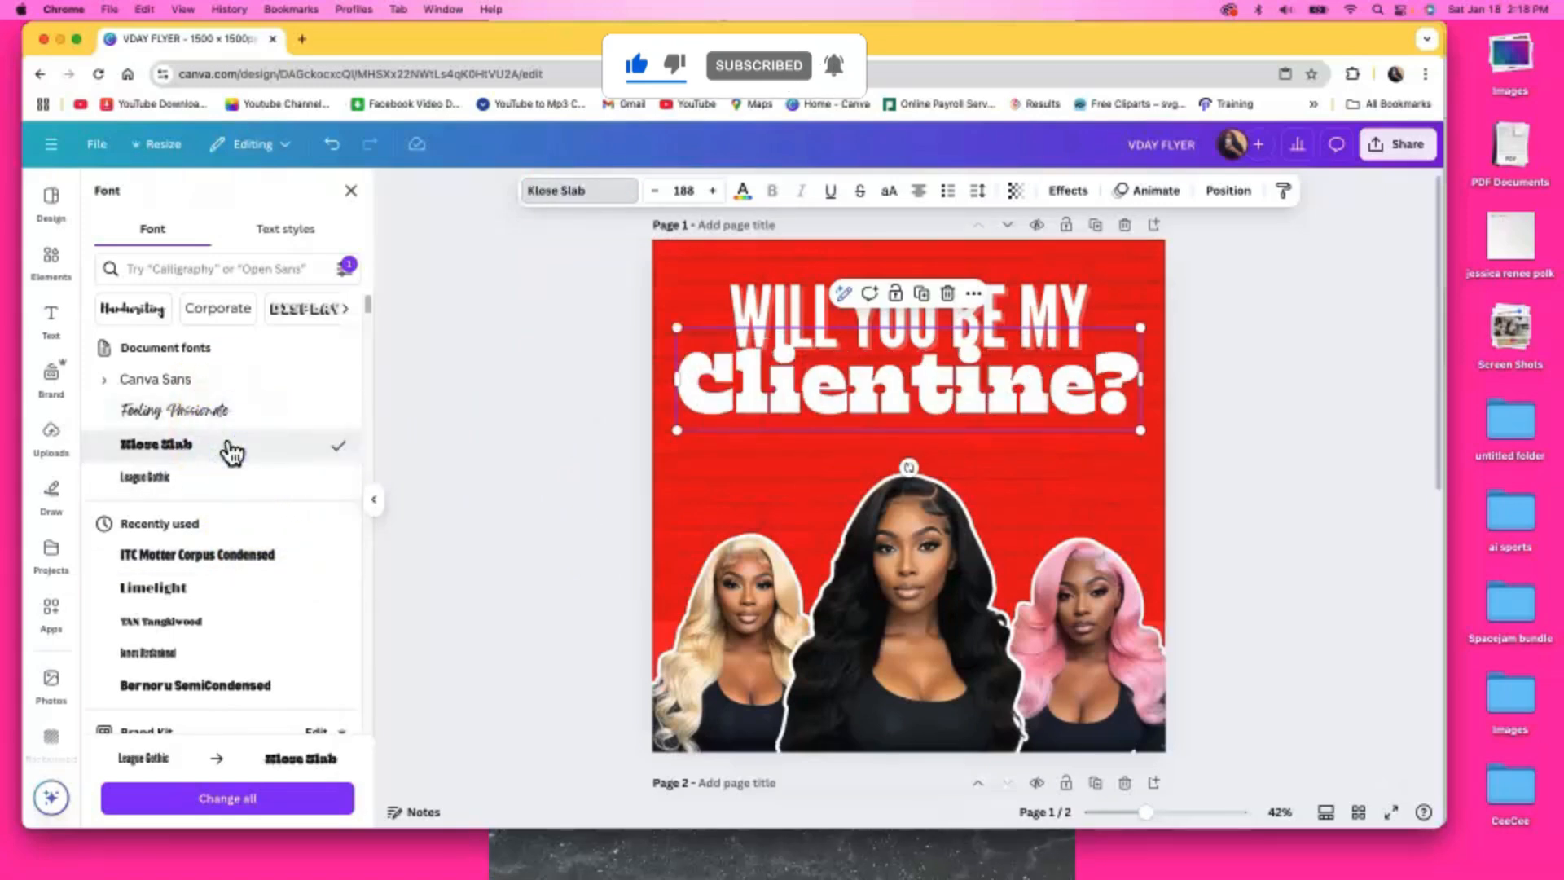
{"action": "left_click", "coordinate": [1281, 569]}
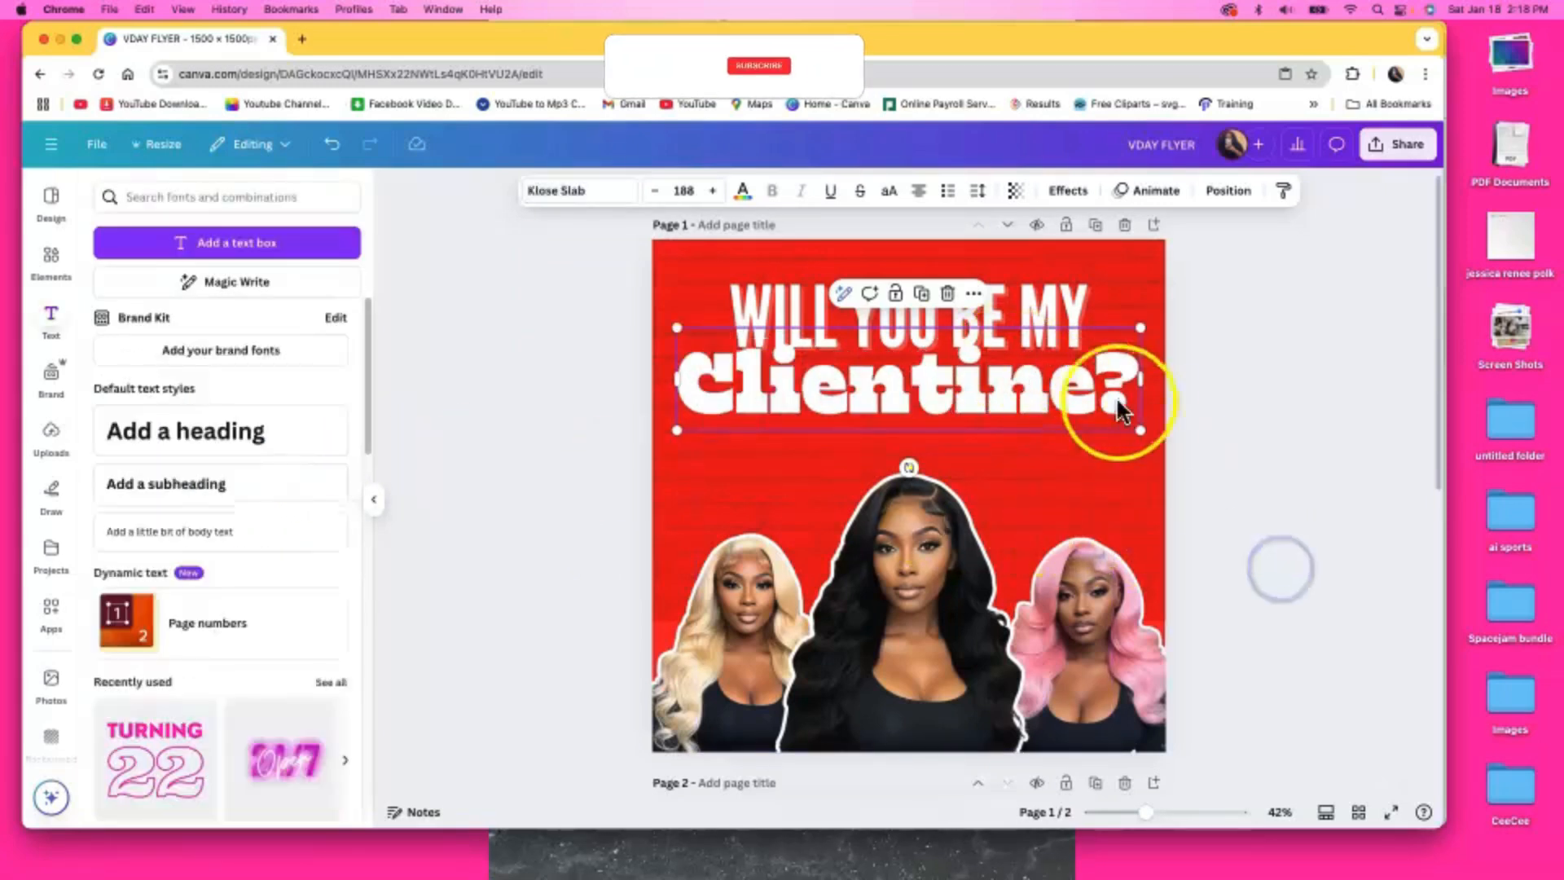
{"action": "left_click_drag", "start_coordinate": [1143, 430], "coordinate": [1056, 414]}
{"action": "left_click_drag", "start_coordinate": [979, 380], "coordinate": [1016, 382]}
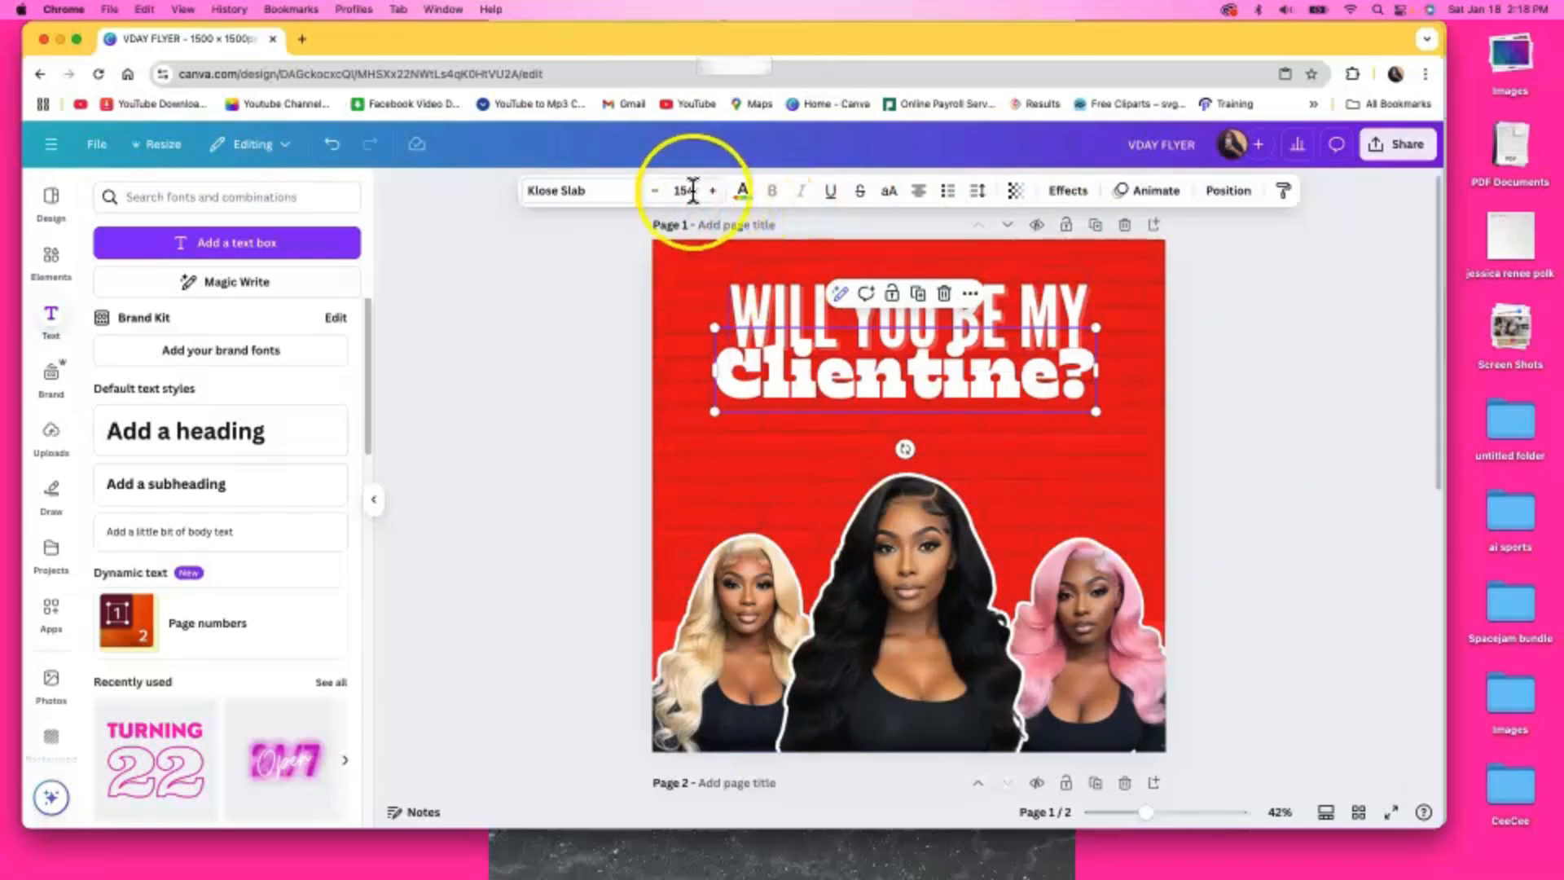
Apply an Outline effect in white to the "Clientine?" text
{"action": "left_click", "coordinate": [1068, 190]}
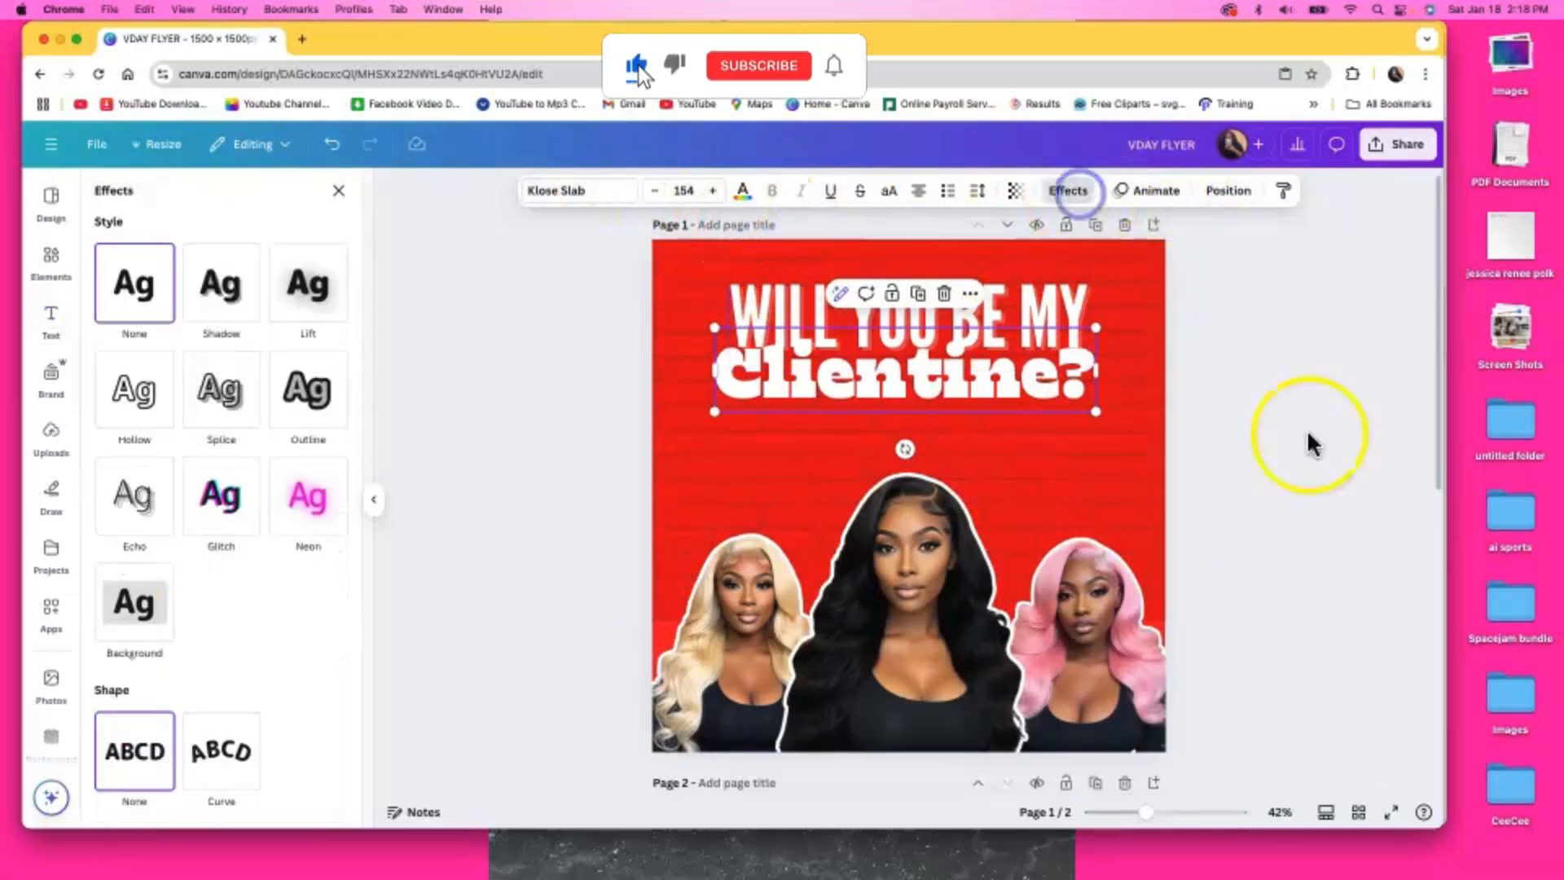
{"action": "left_click", "coordinate": [129, 395]}
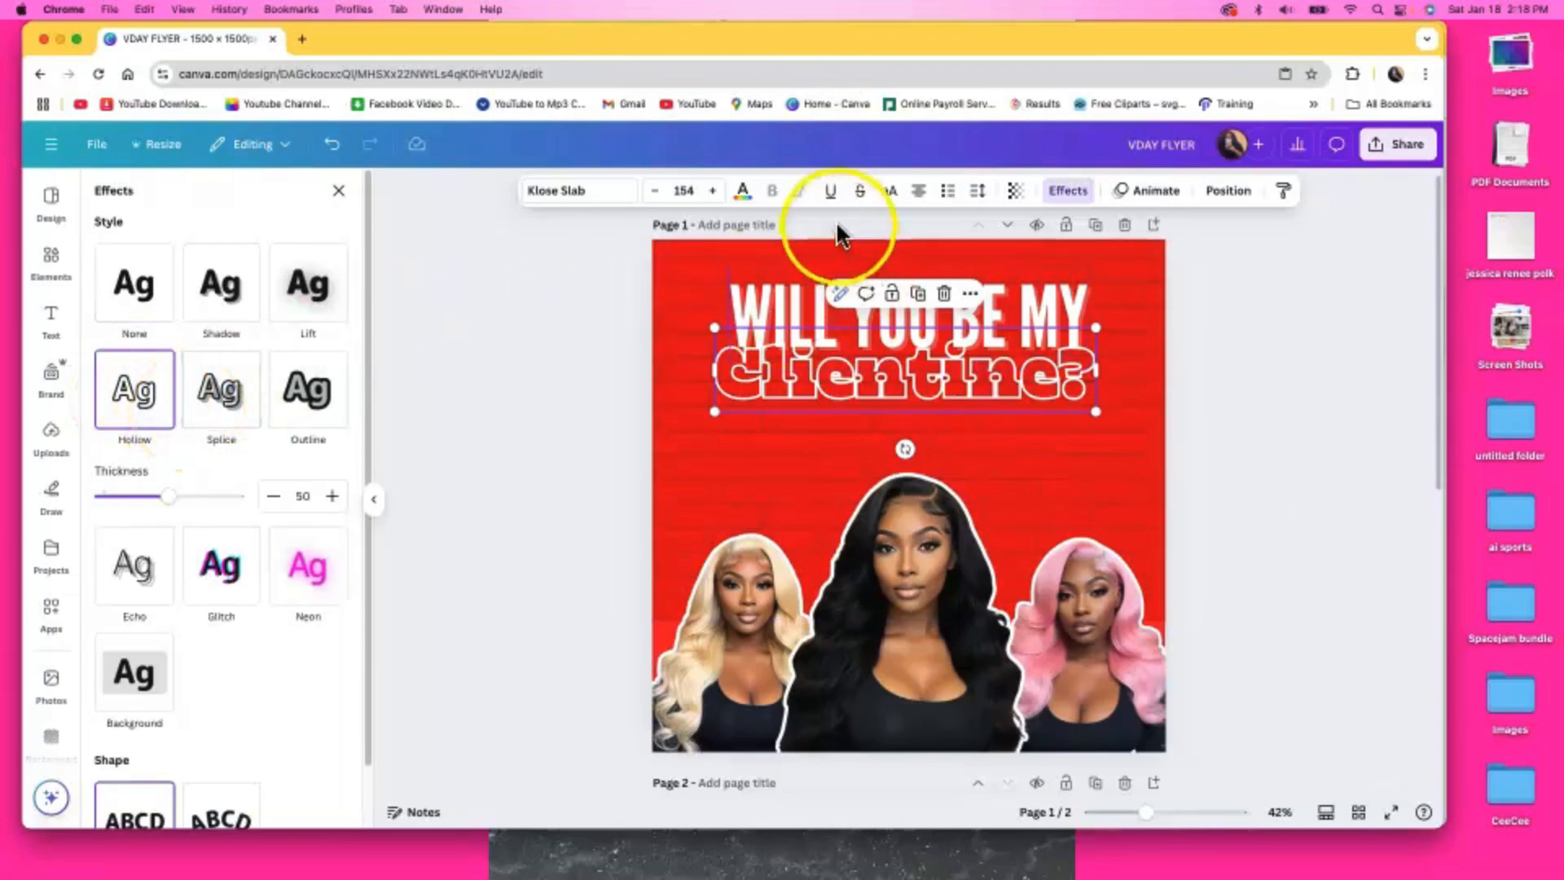
{"action": "left_click", "coordinate": [321, 401]}
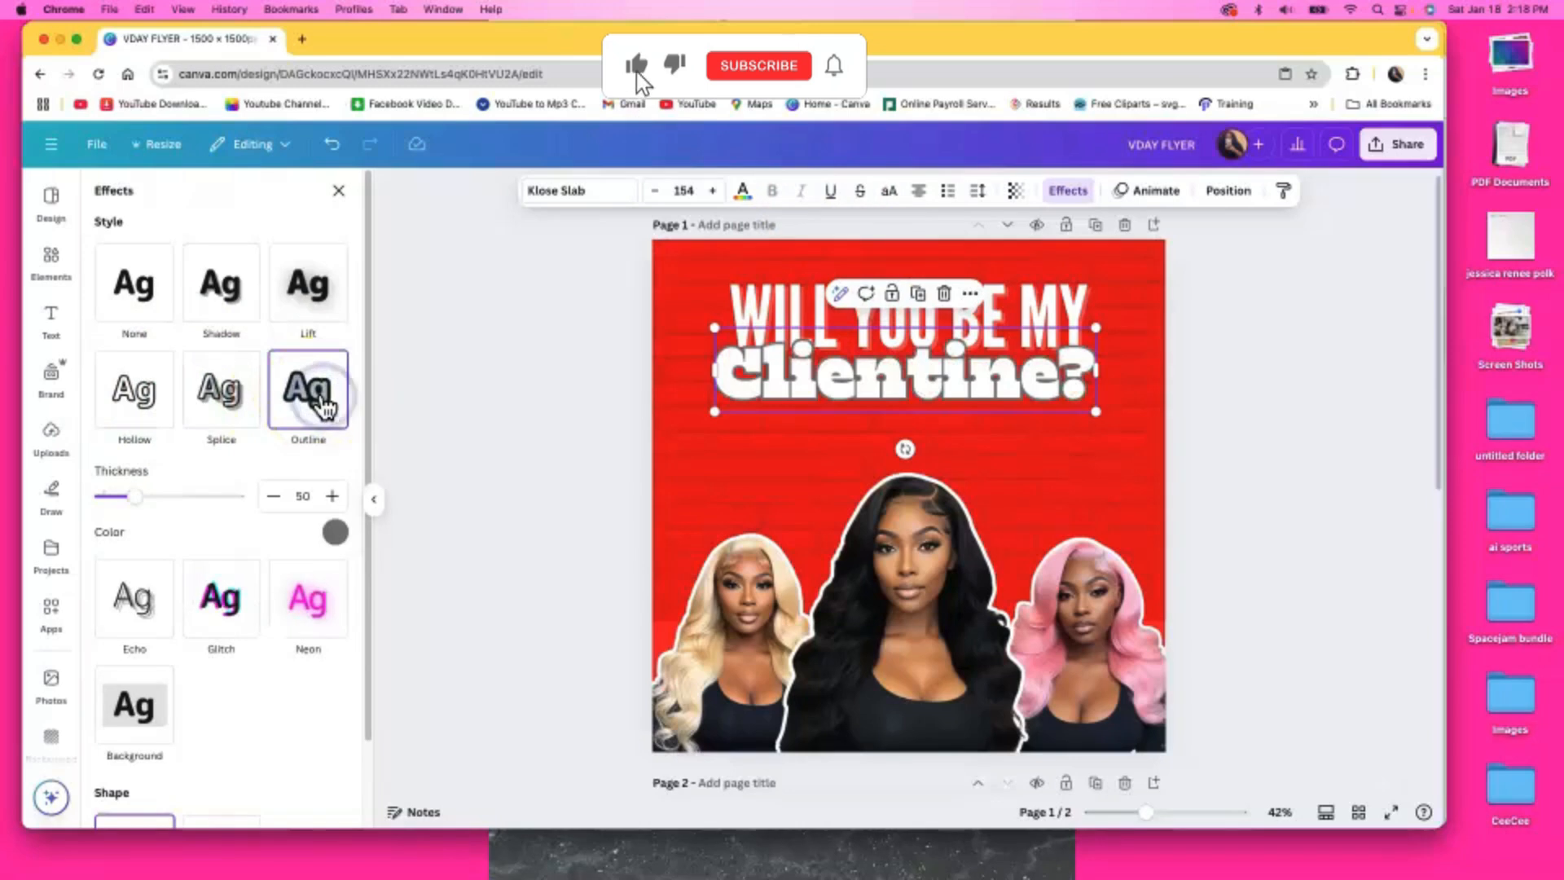
{"action": "left_click", "coordinate": [334, 533]}
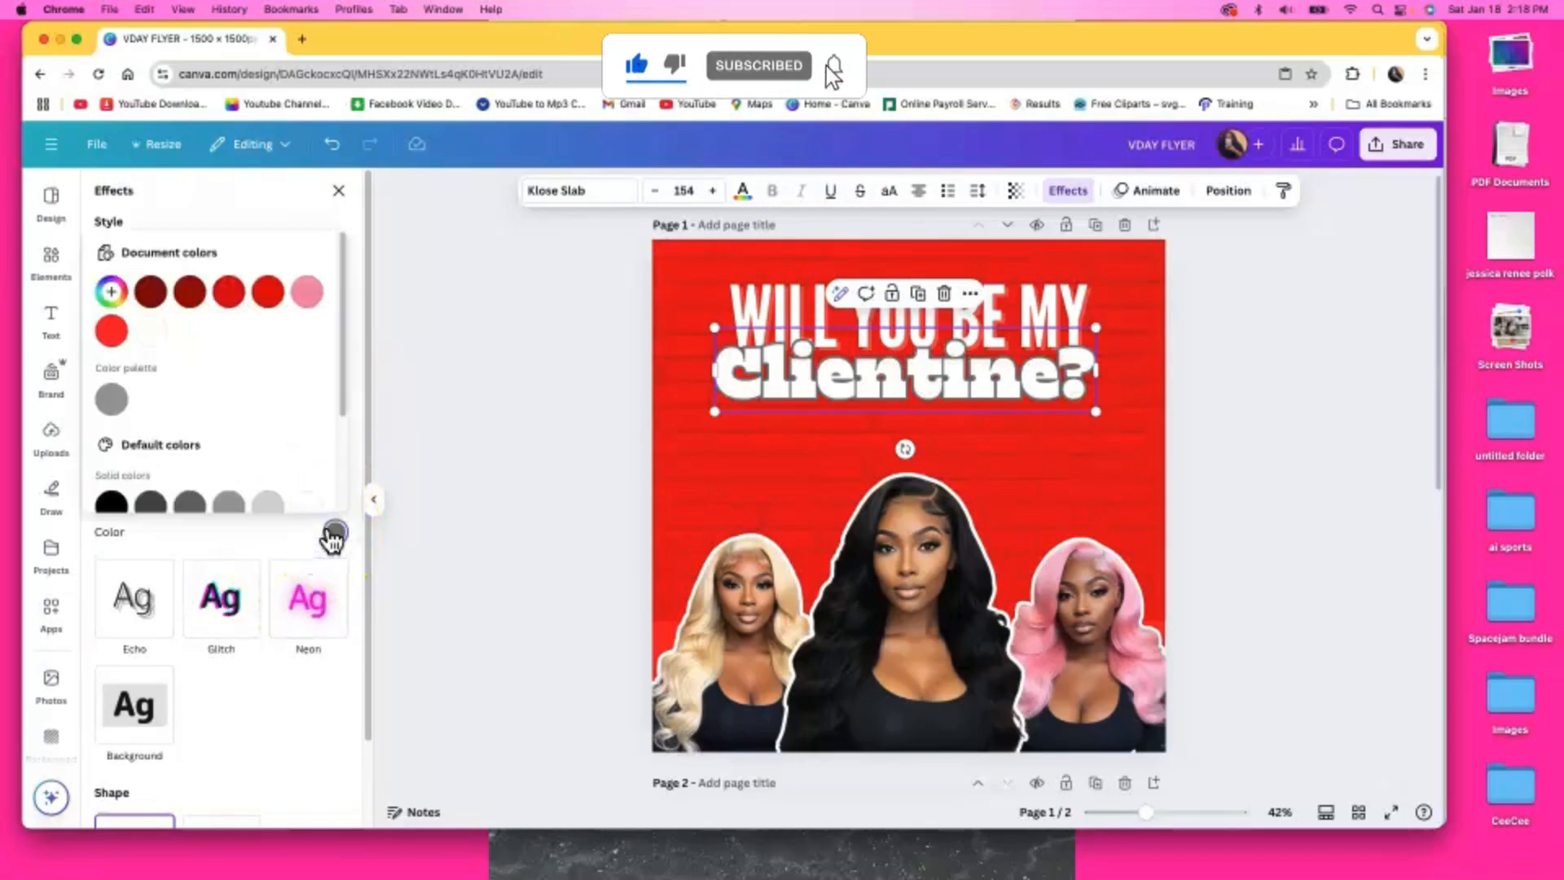
{"action": "left_click", "coordinate": [265, 294]}
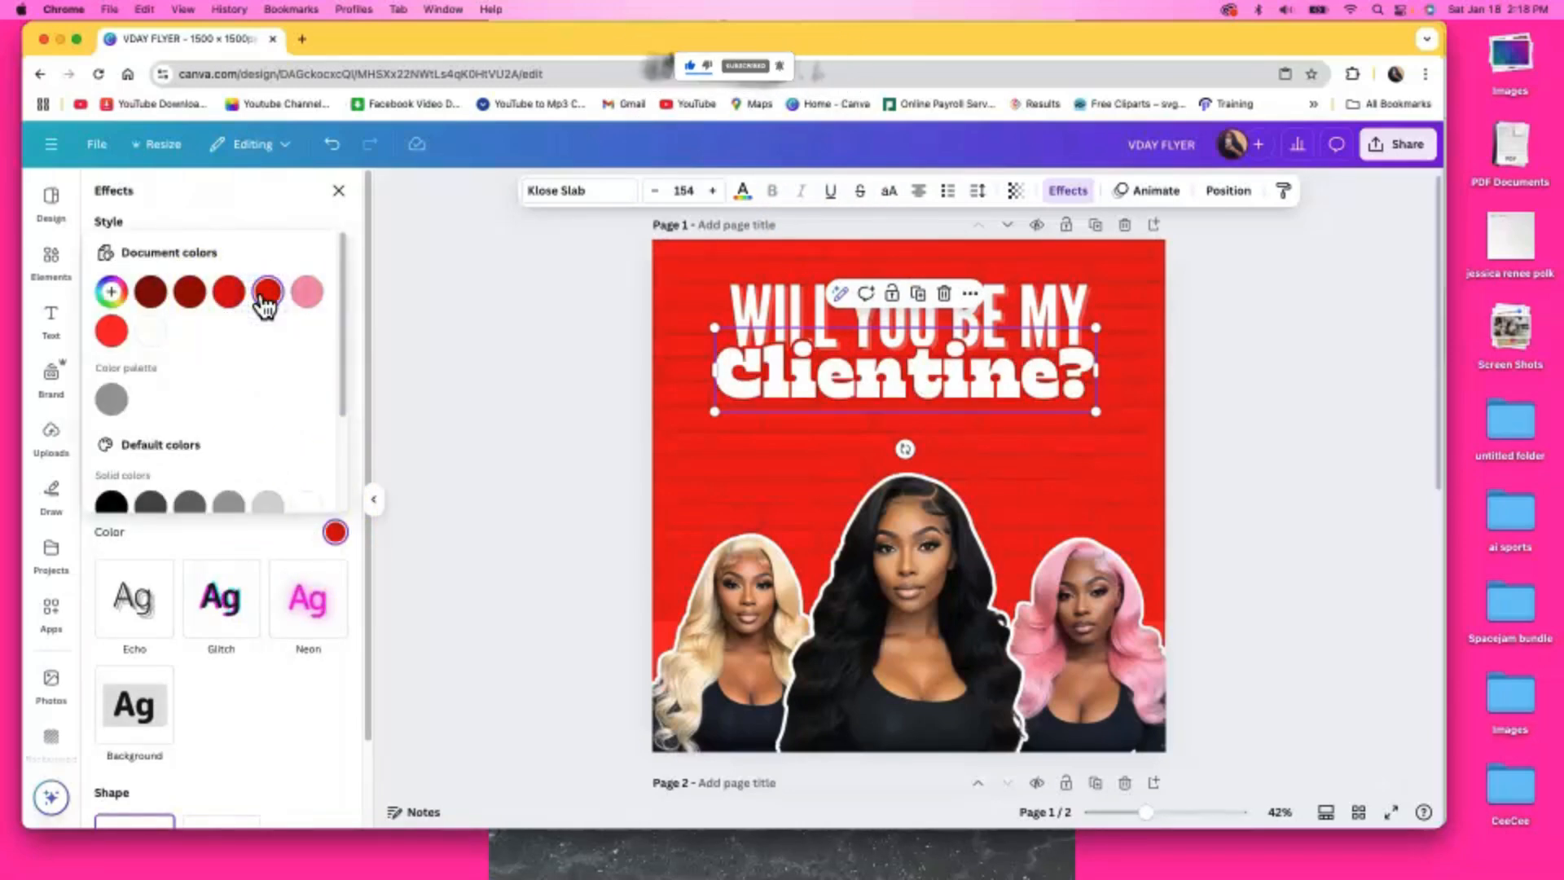
{"action": "left_click", "coordinate": [147, 332]}
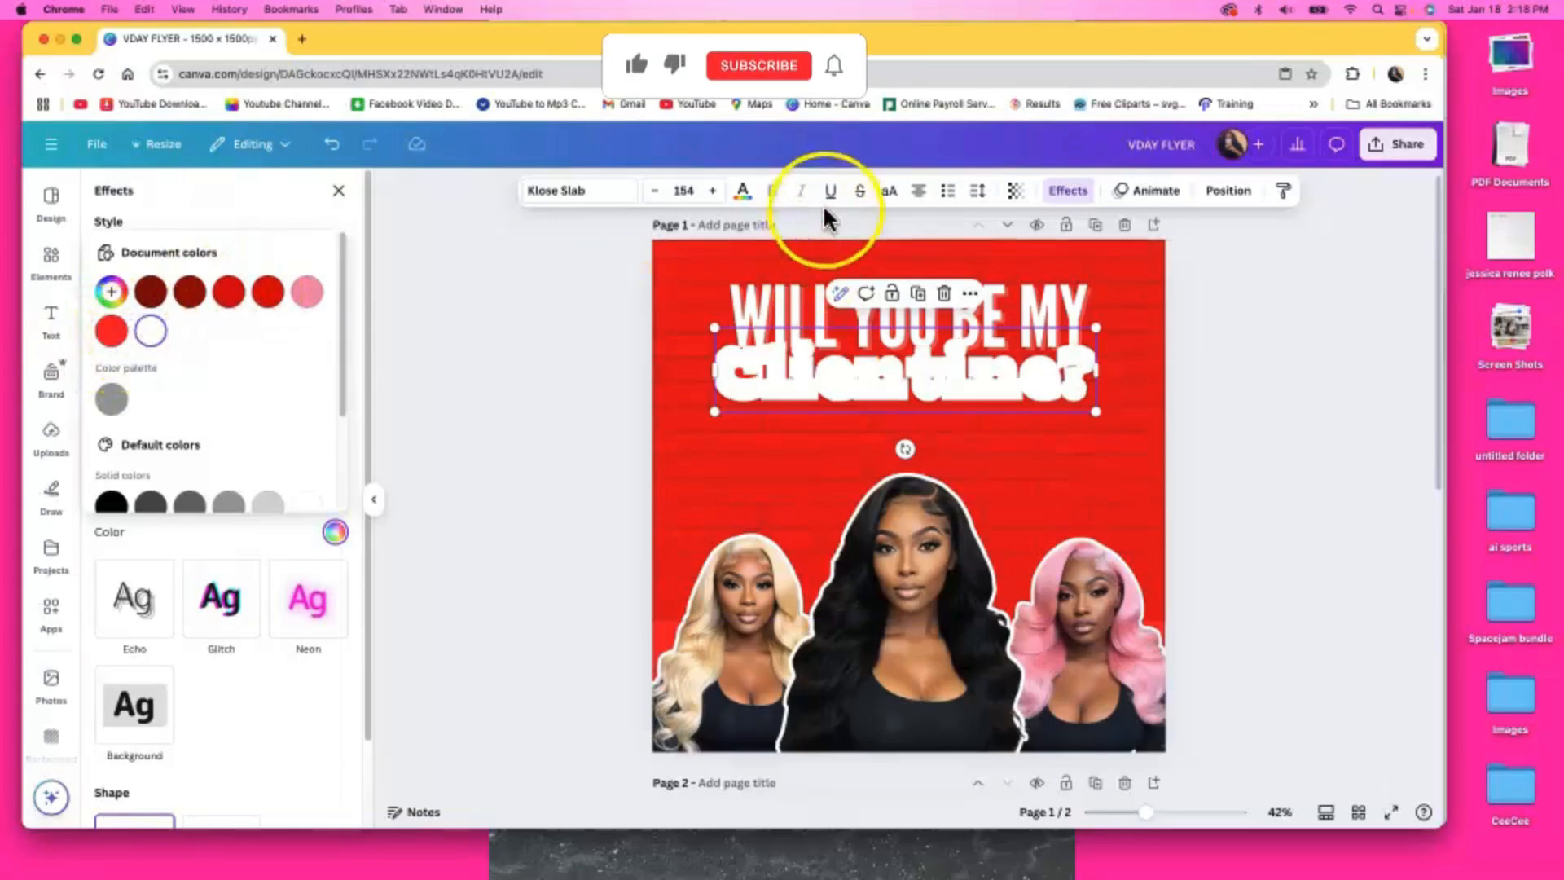
Change the "Clientine?" text color to bright red (#ff3131) from the document colors
{"action": "left_click", "coordinate": [741, 192]}
{"action": "left_click", "coordinate": [252, 320]}
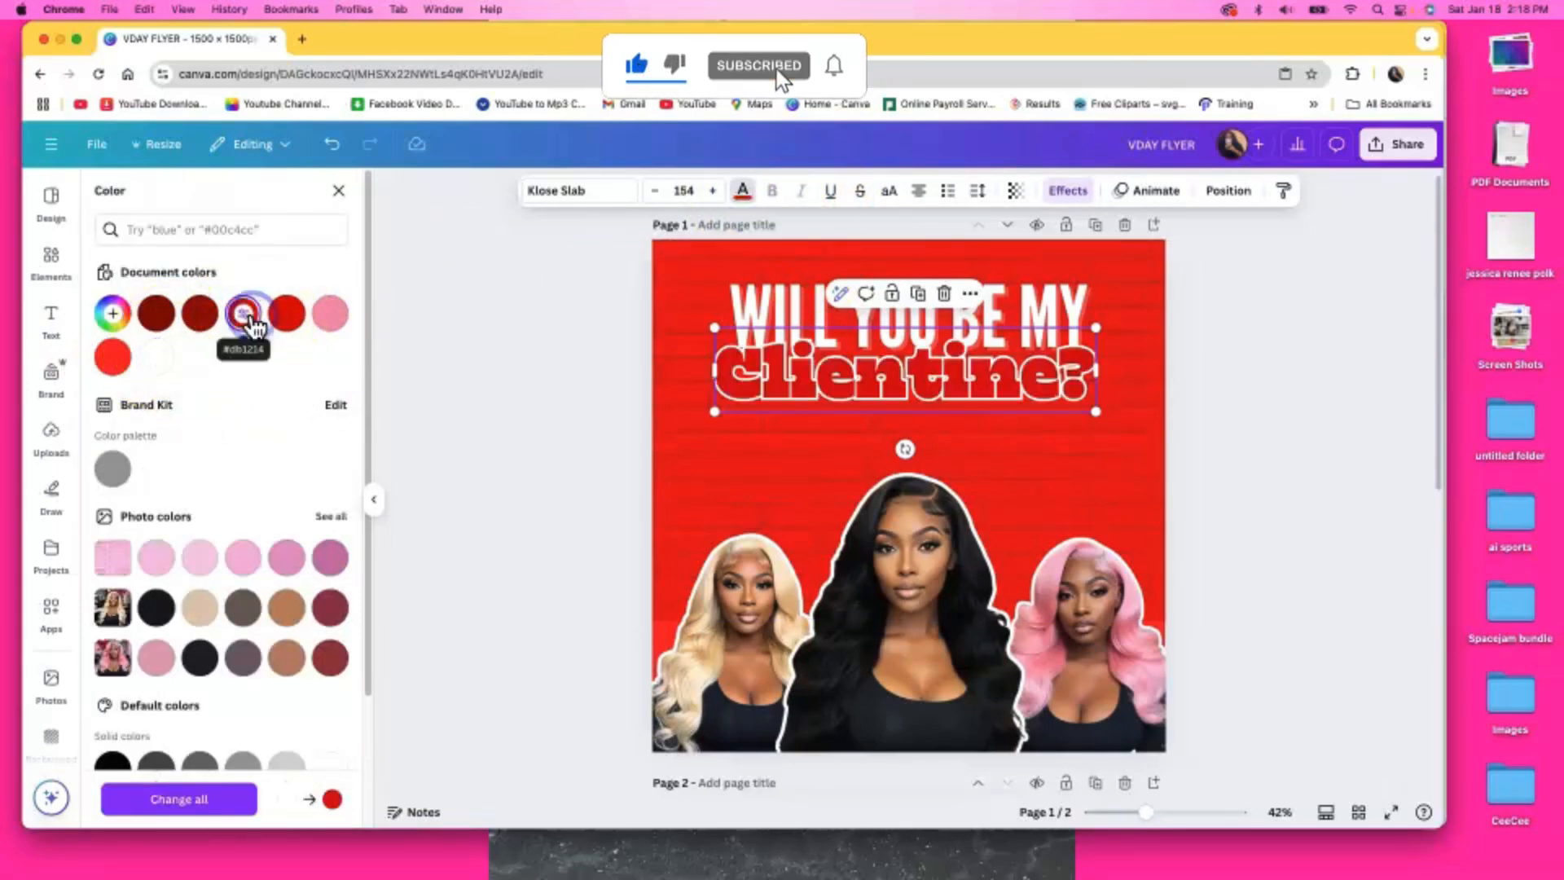
{"action": "left_click", "coordinate": [112, 358]}
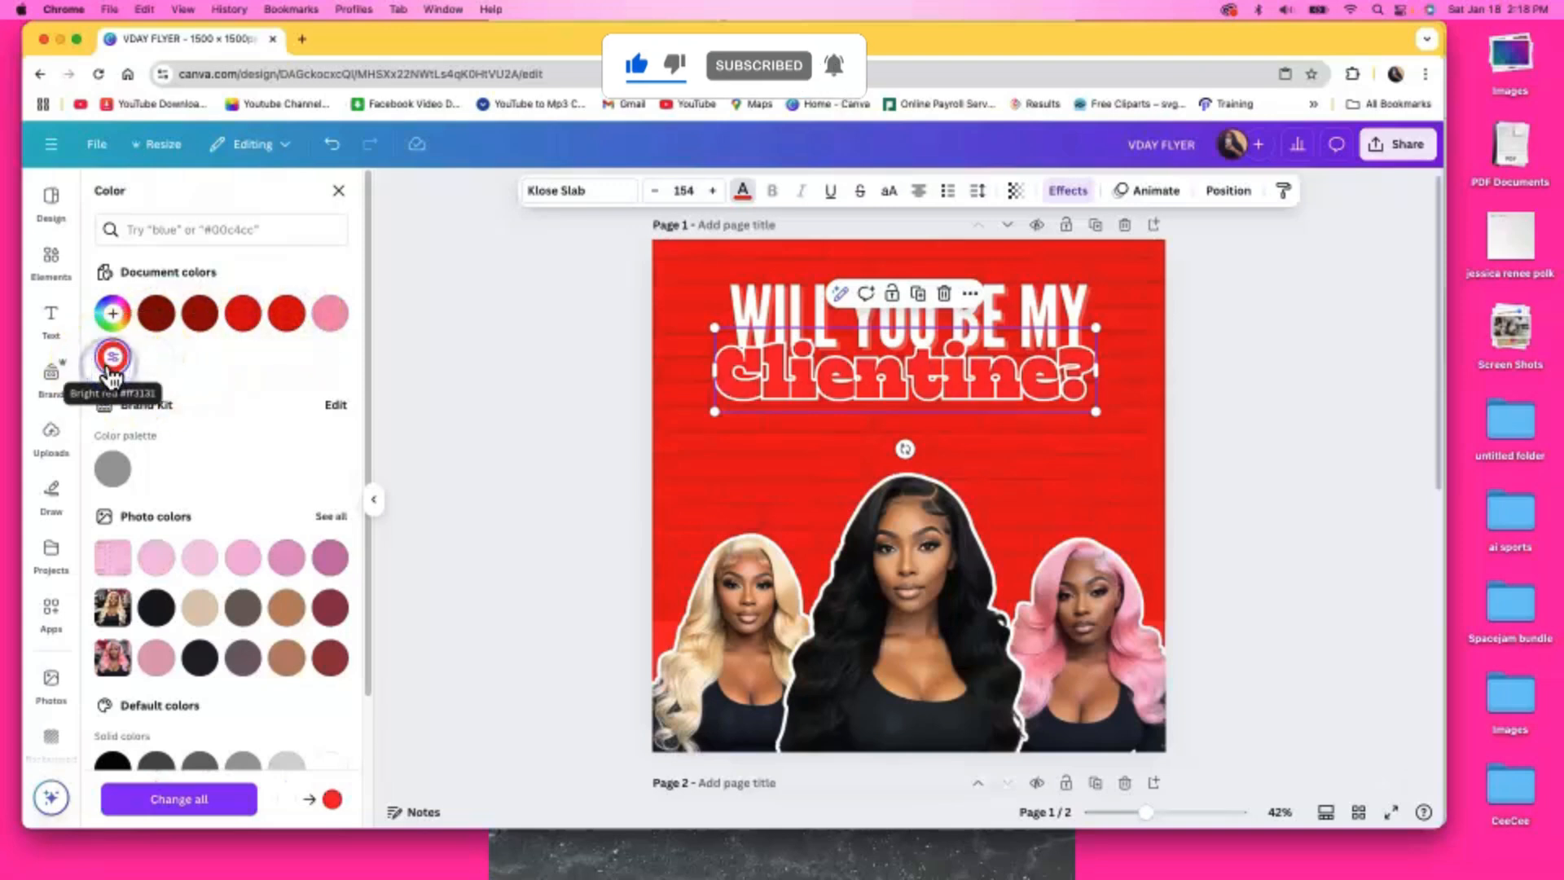
{"action": "left_click", "coordinate": [287, 315]}
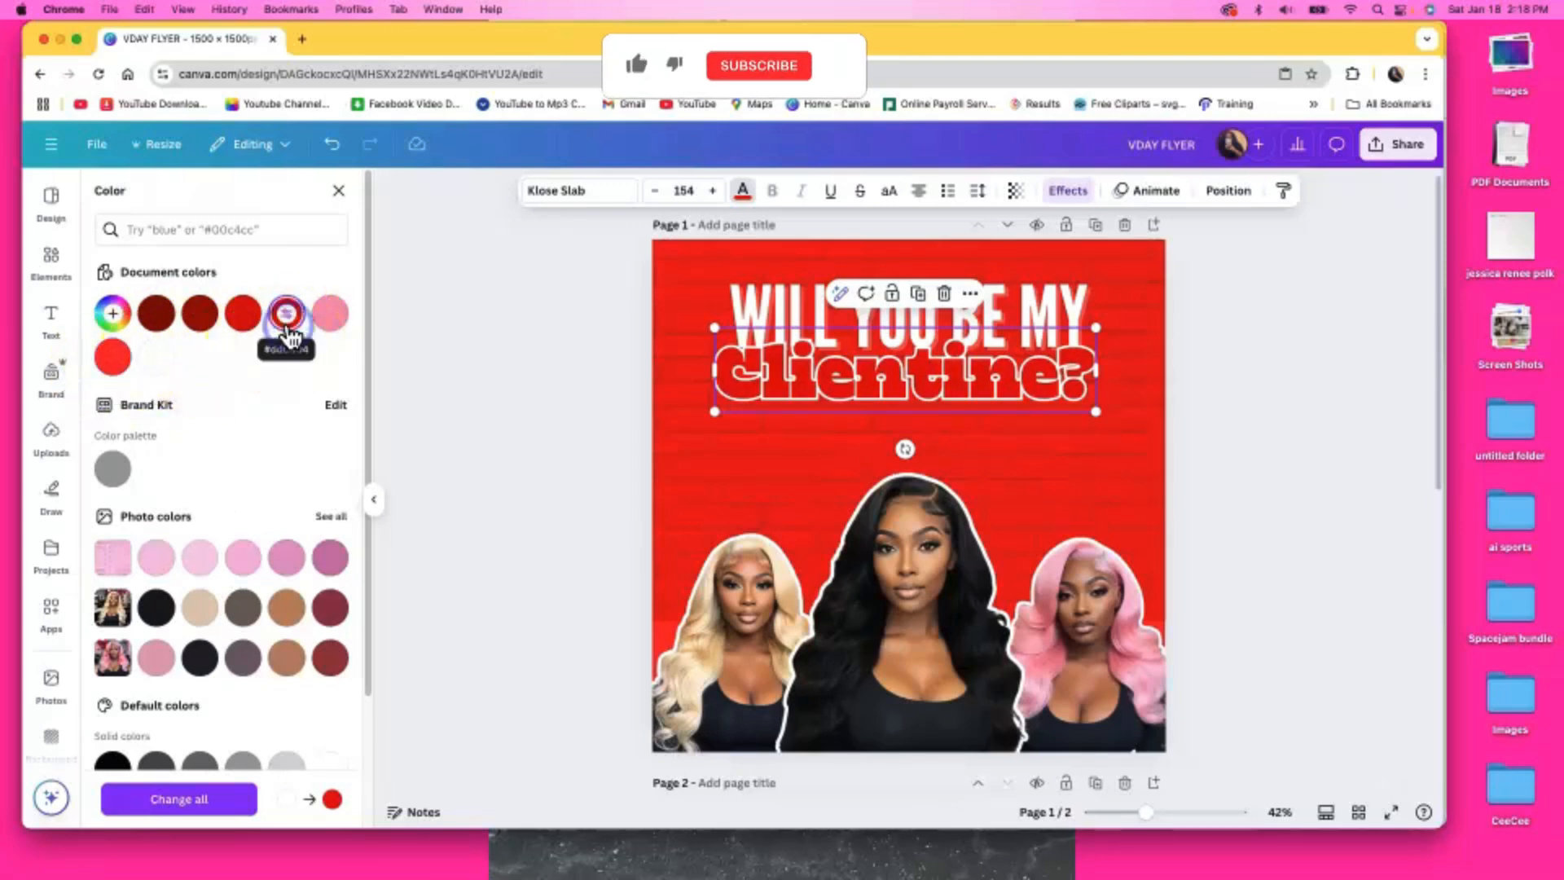
{"action": "left_click", "coordinate": [112, 357]}
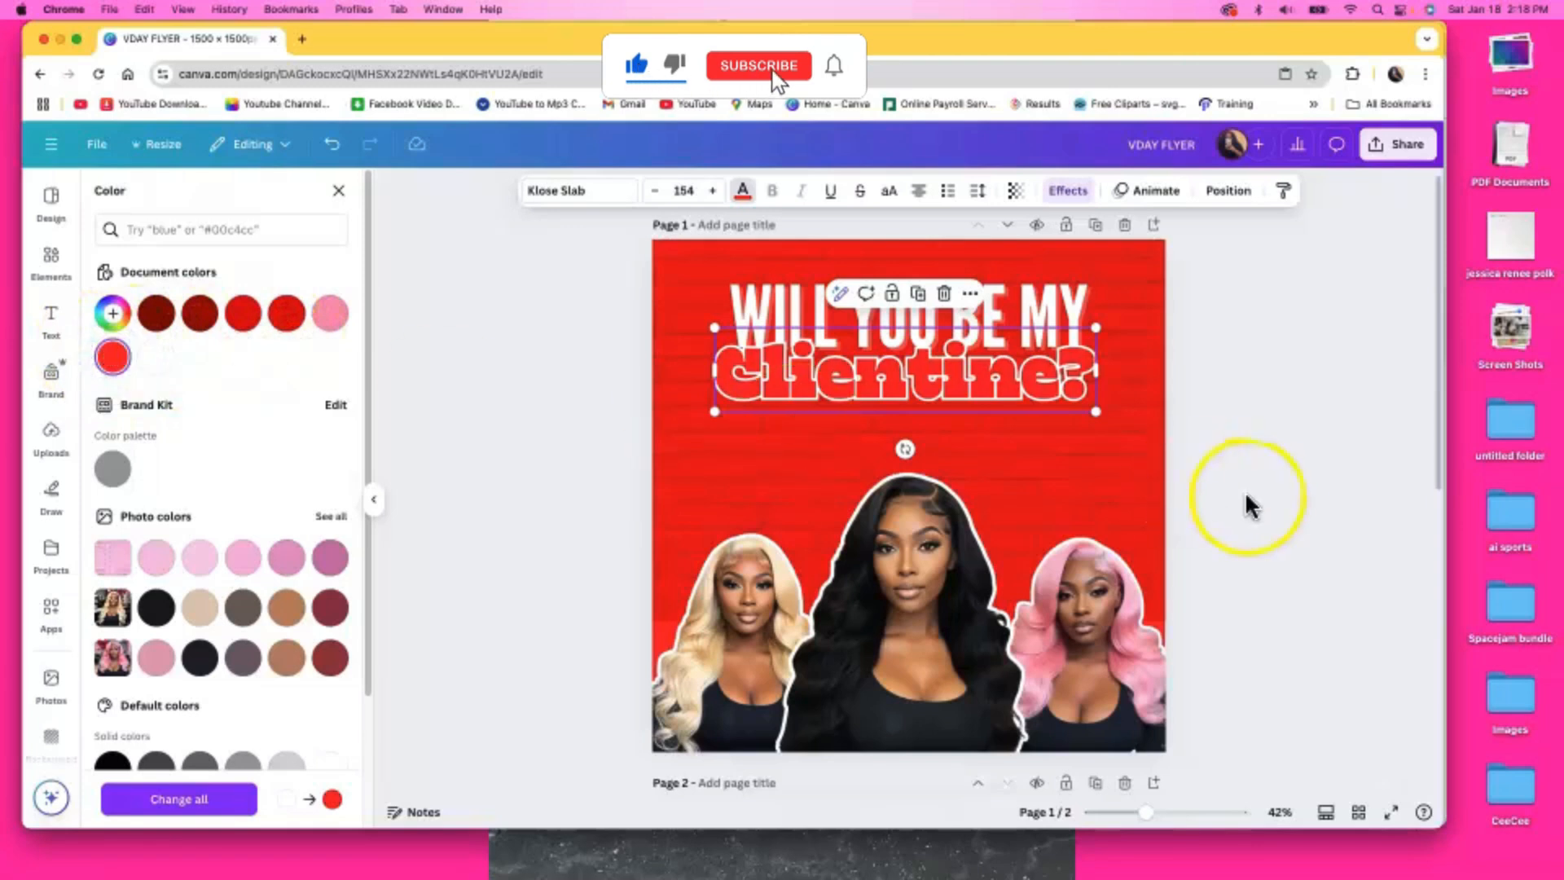
{"action": "left_click", "coordinate": [1250, 495]}
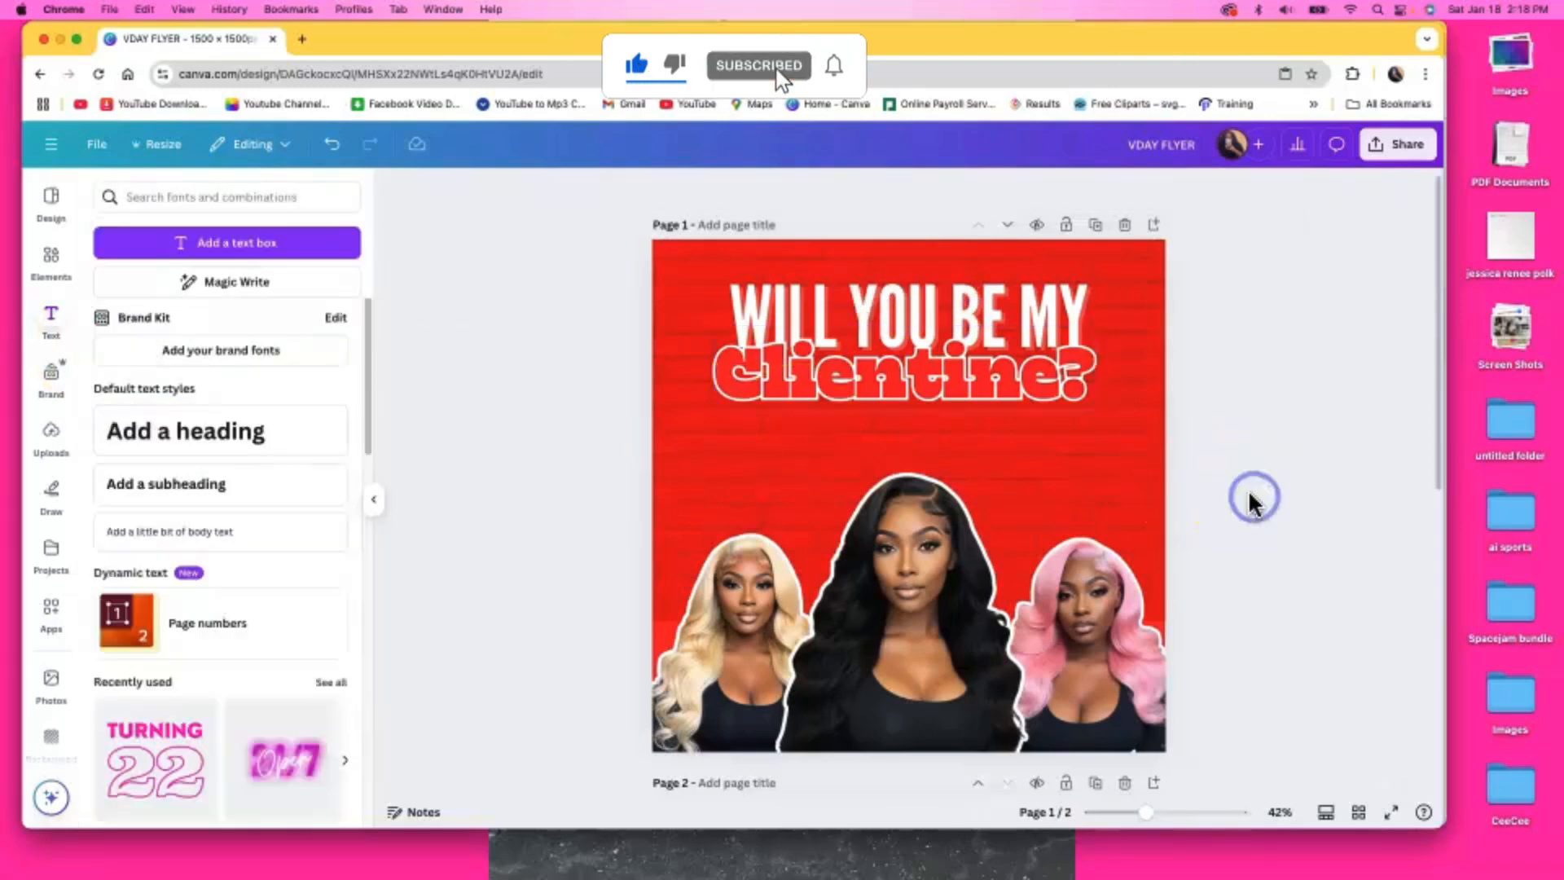
Enlarge the "Clientine?" text slightly and re-center it beneath the "WILL YOU BE MY" line
{"action": "left_click", "coordinate": [1006, 382]}
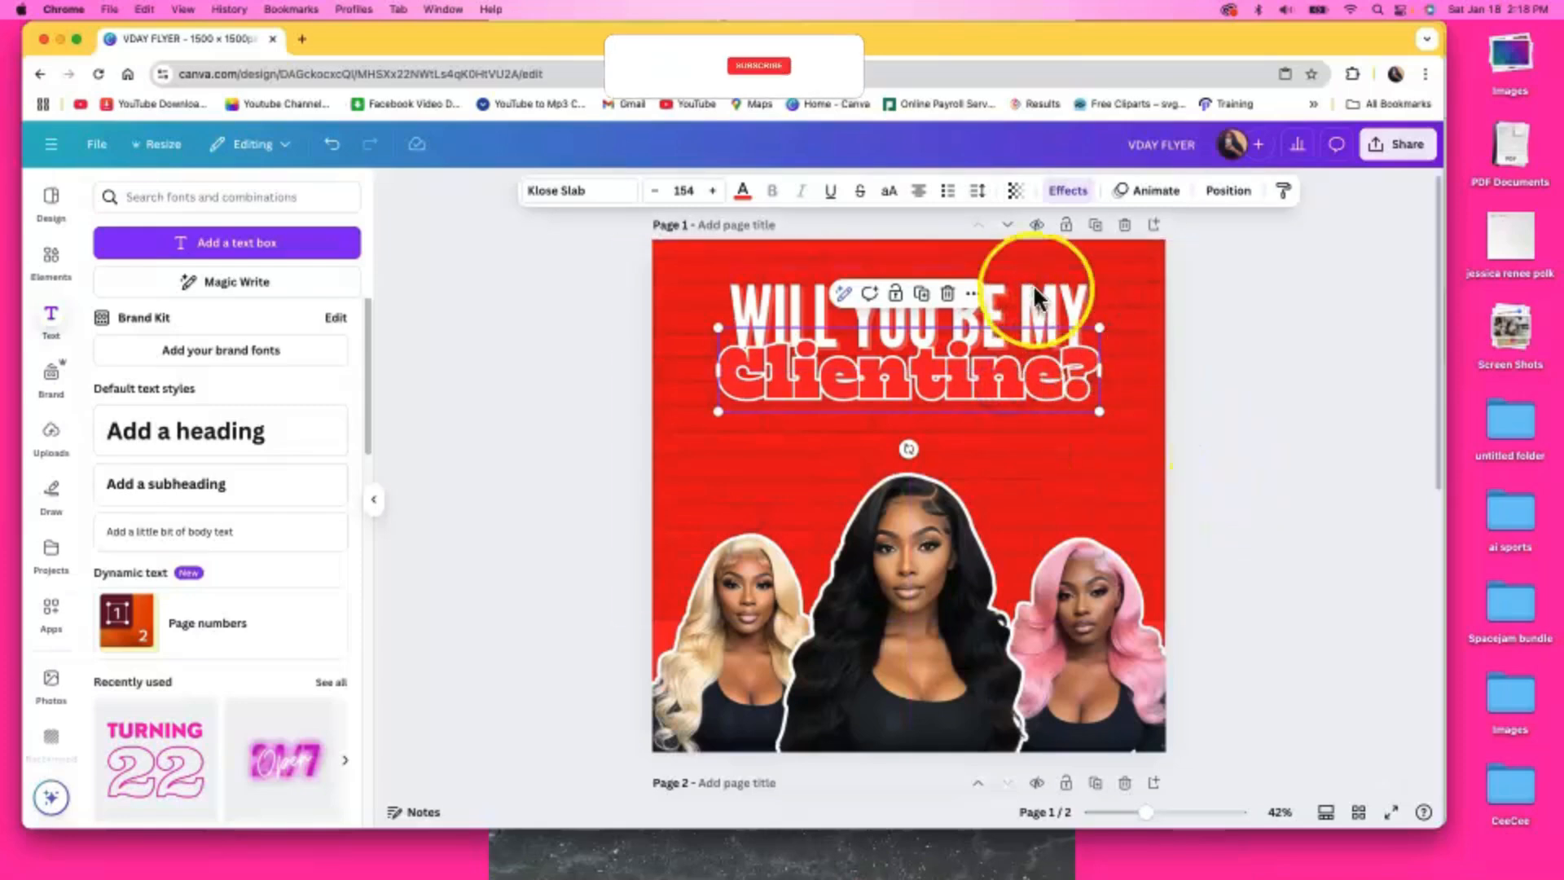
{"action": "left_click_drag", "start_coordinate": [715, 329], "coordinate": [697, 322]}
{"action": "left_click_drag", "start_coordinate": [848, 363], "coordinate": [861, 370]}
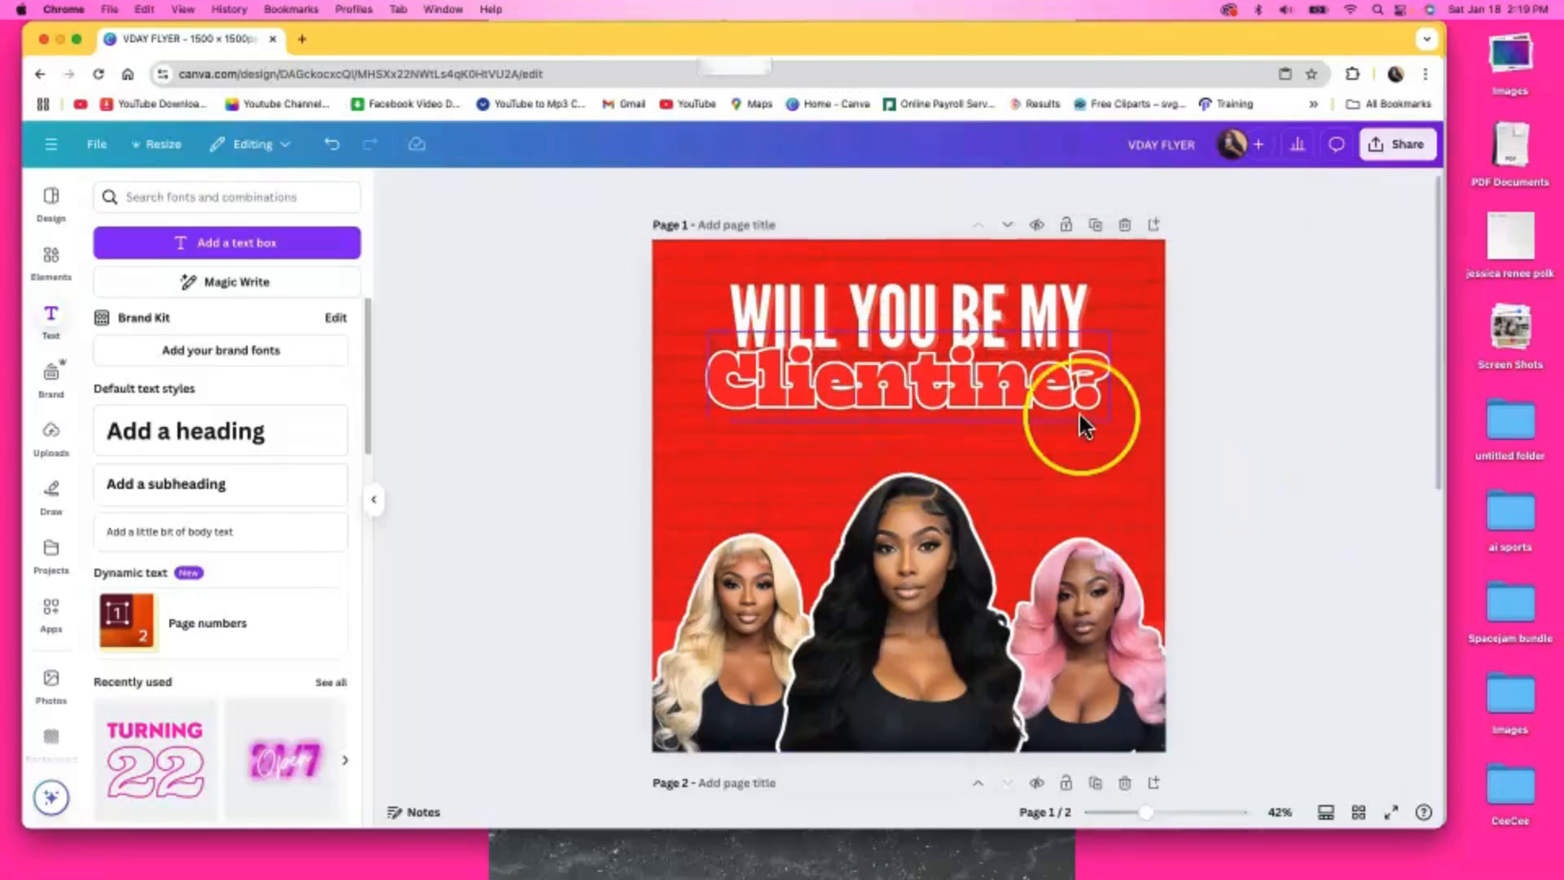
{"action": "left_click", "coordinate": [1296, 425]}
Move both headline text boxes up together, closer to the flyer's top edge
{"action": "left_click_drag", "start_coordinate": [1292, 421], "coordinate": [980, 300]}
{"action": "left_click", "coordinate": [1297, 365]}
{"action": "left_click_drag", "start_coordinate": [990, 386], "coordinate": [988, 366]}
{"action": "left_click", "coordinate": [1249, 421]}
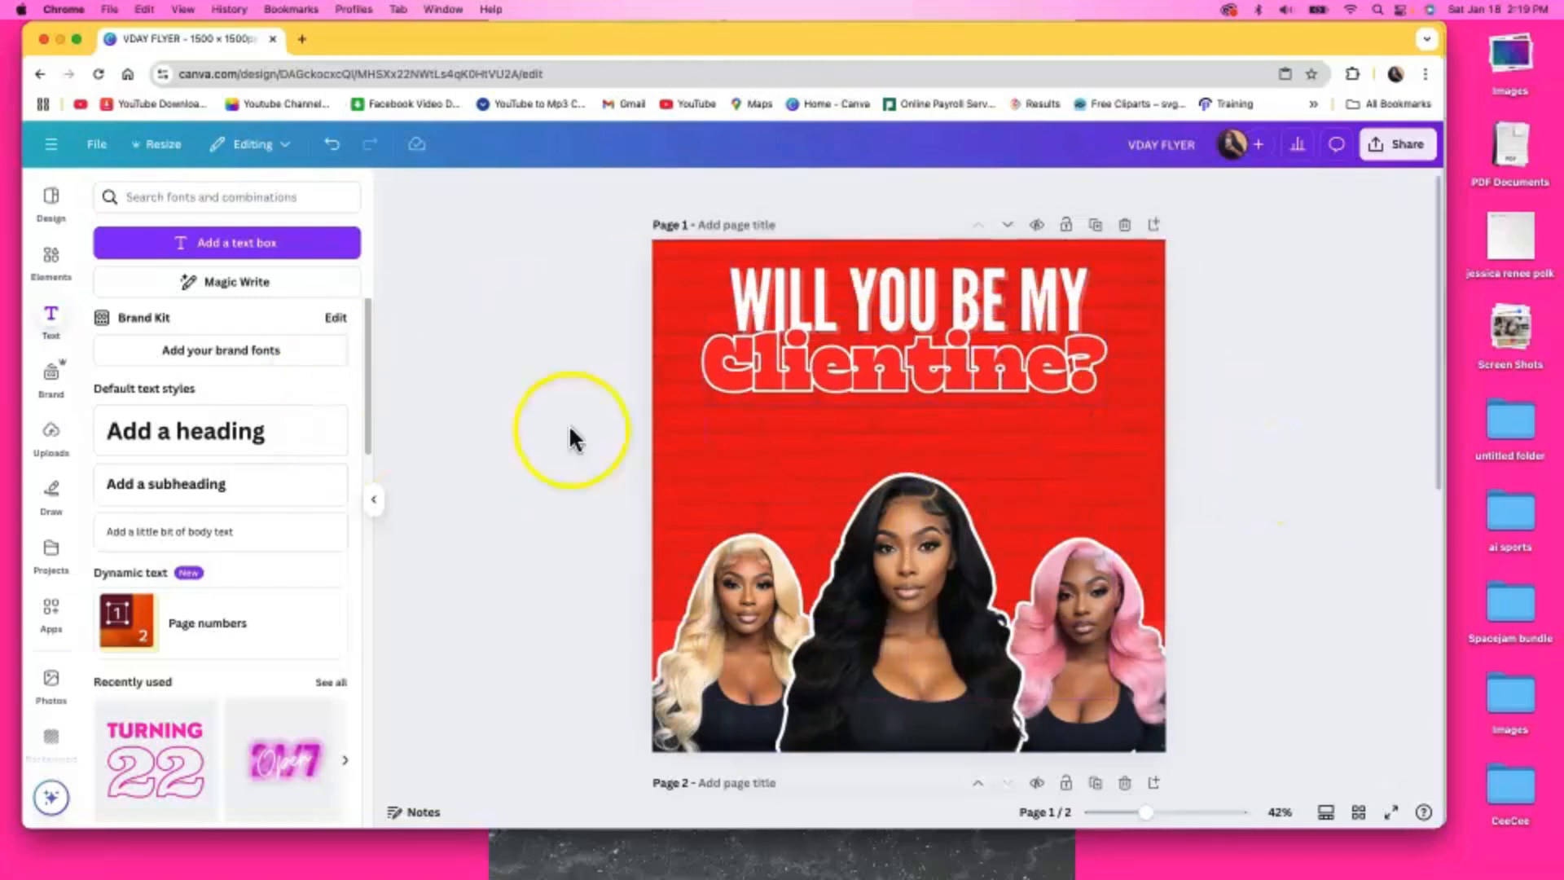
Search the elements for "xoxo" and place the black brush-style XOXO graphic above the pink-haired woman
{"action": "left_click", "coordinate": [55, 257]}
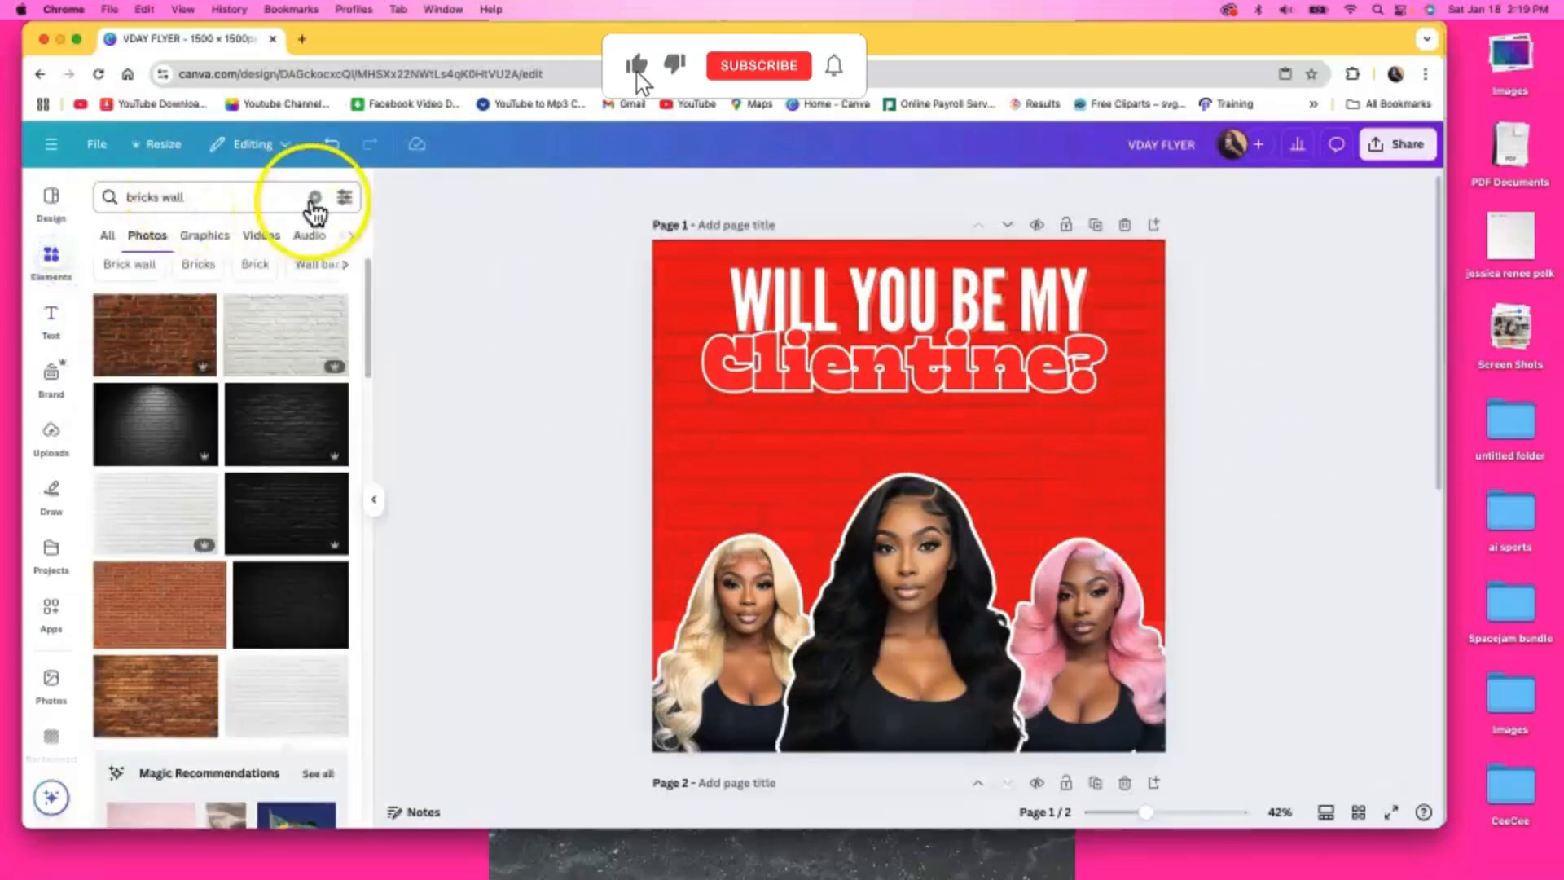
{"action": "left_click", "coordinate": [188, 198]}
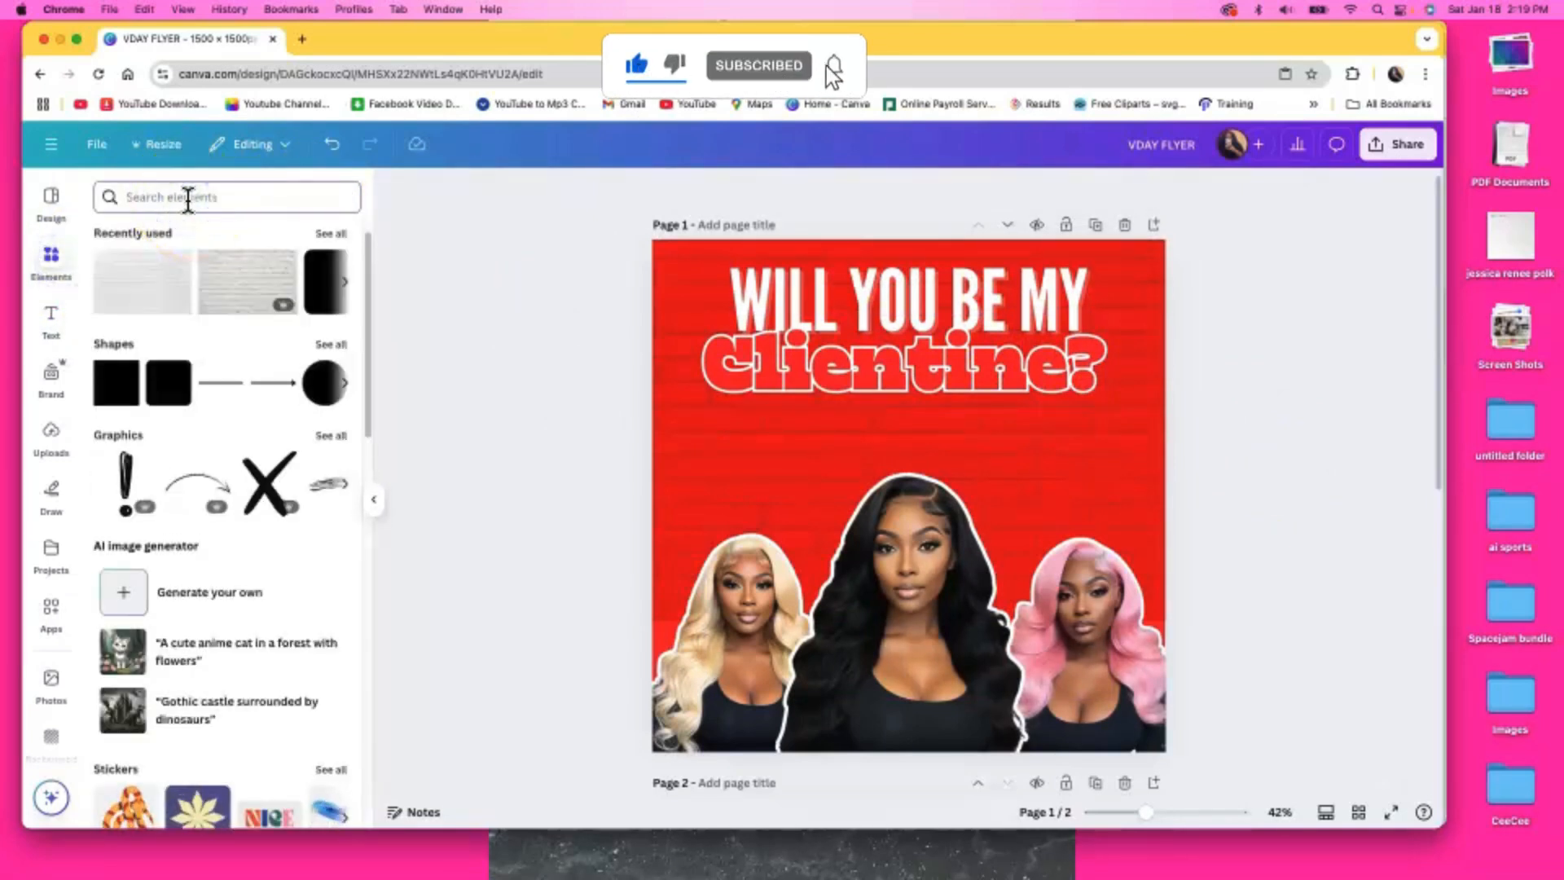
{"action": "type", "text": "xoxo"}
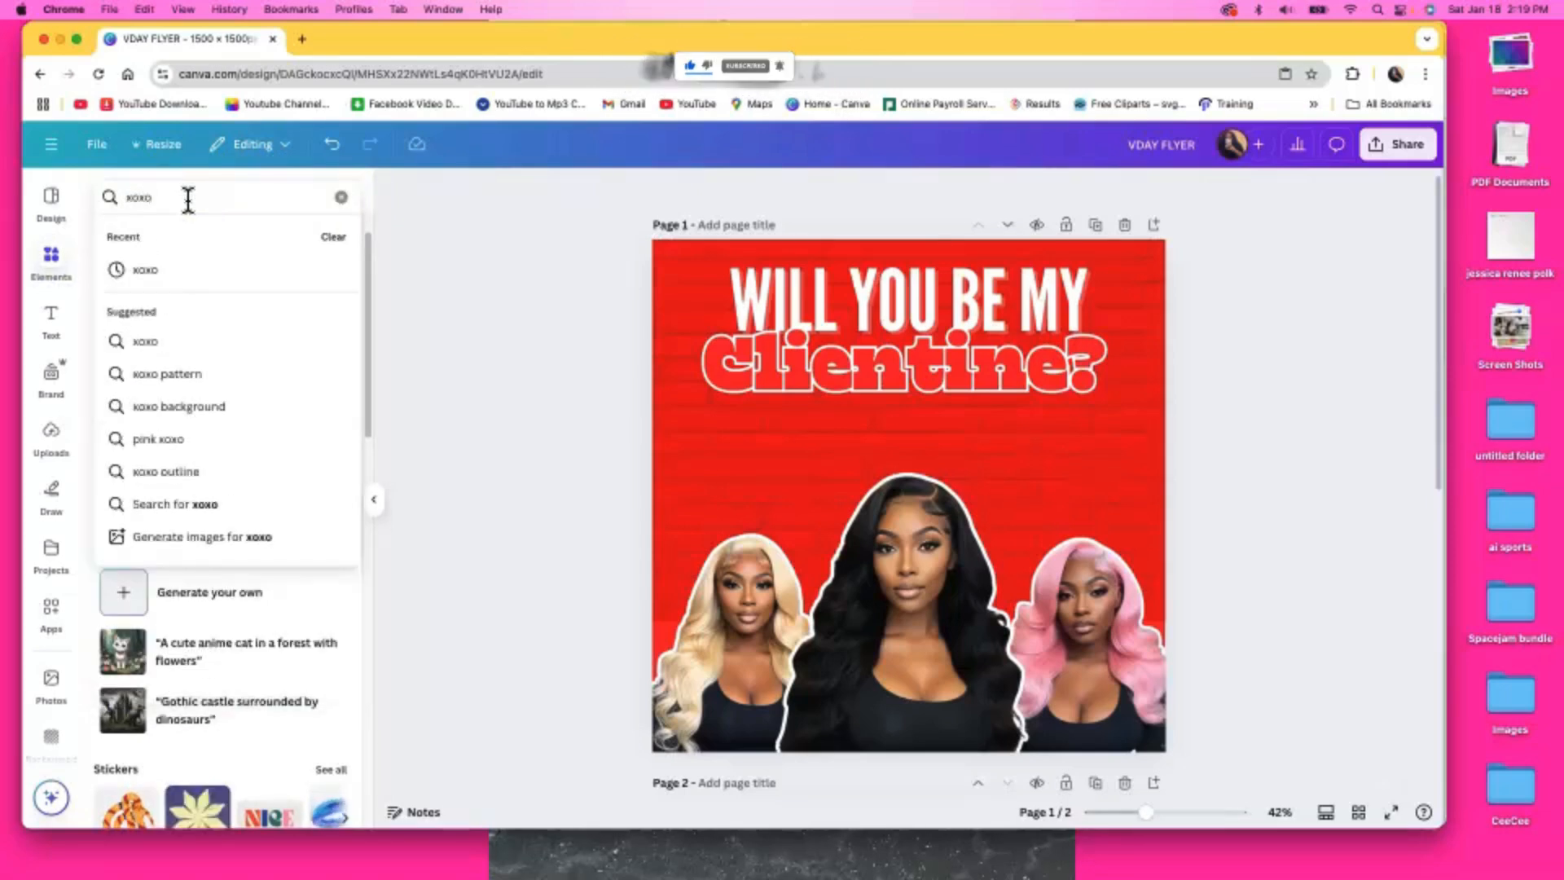
{"action": "key", "text": "Return"}
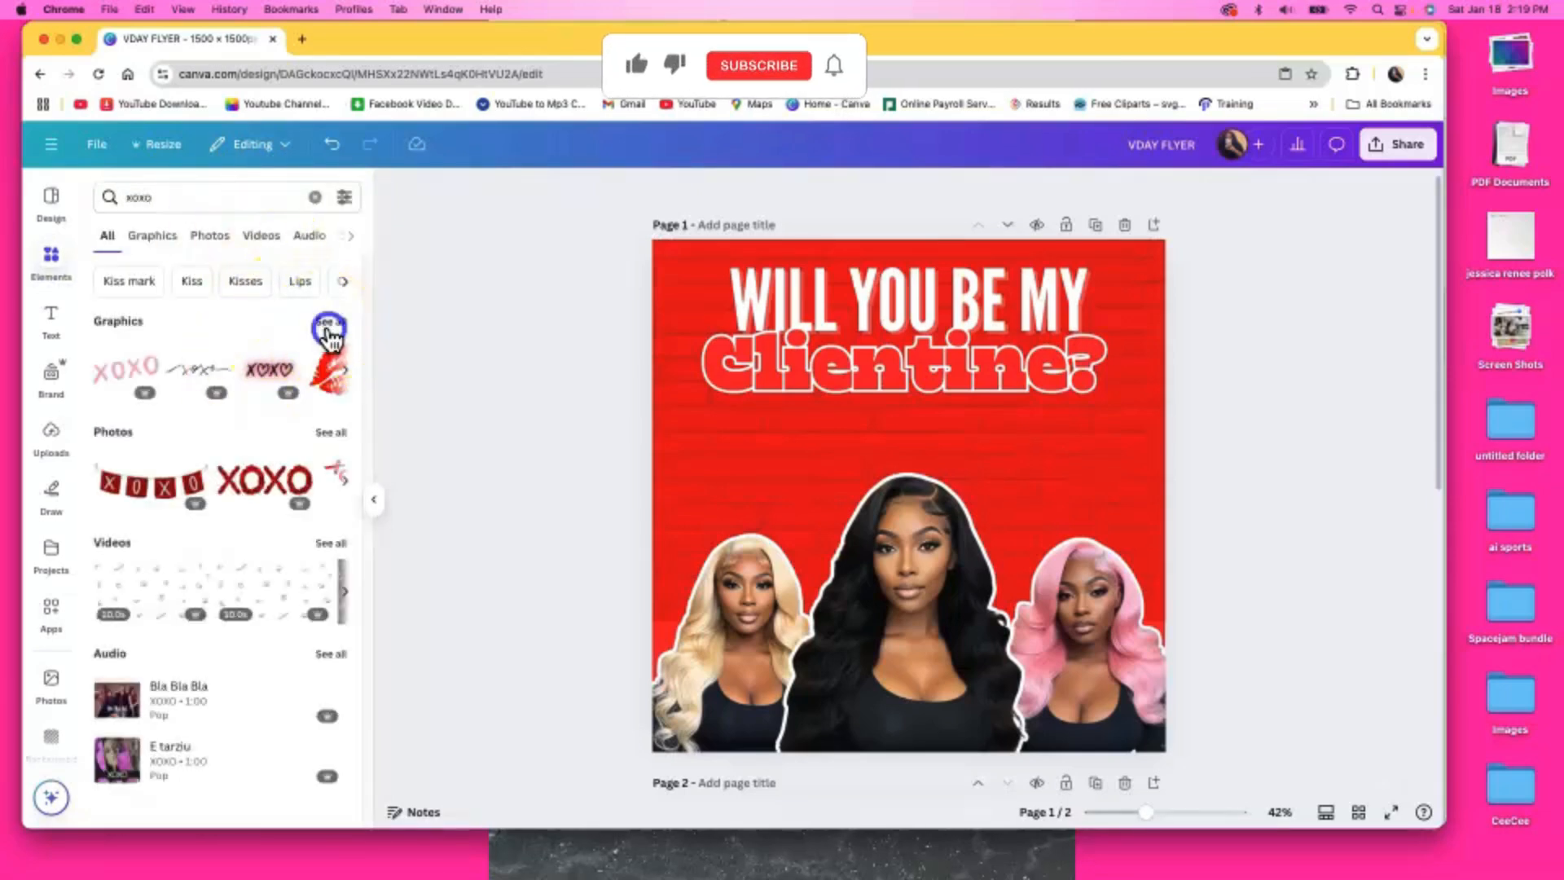
{"action": "left_click", "coordinate": [324, 320]}
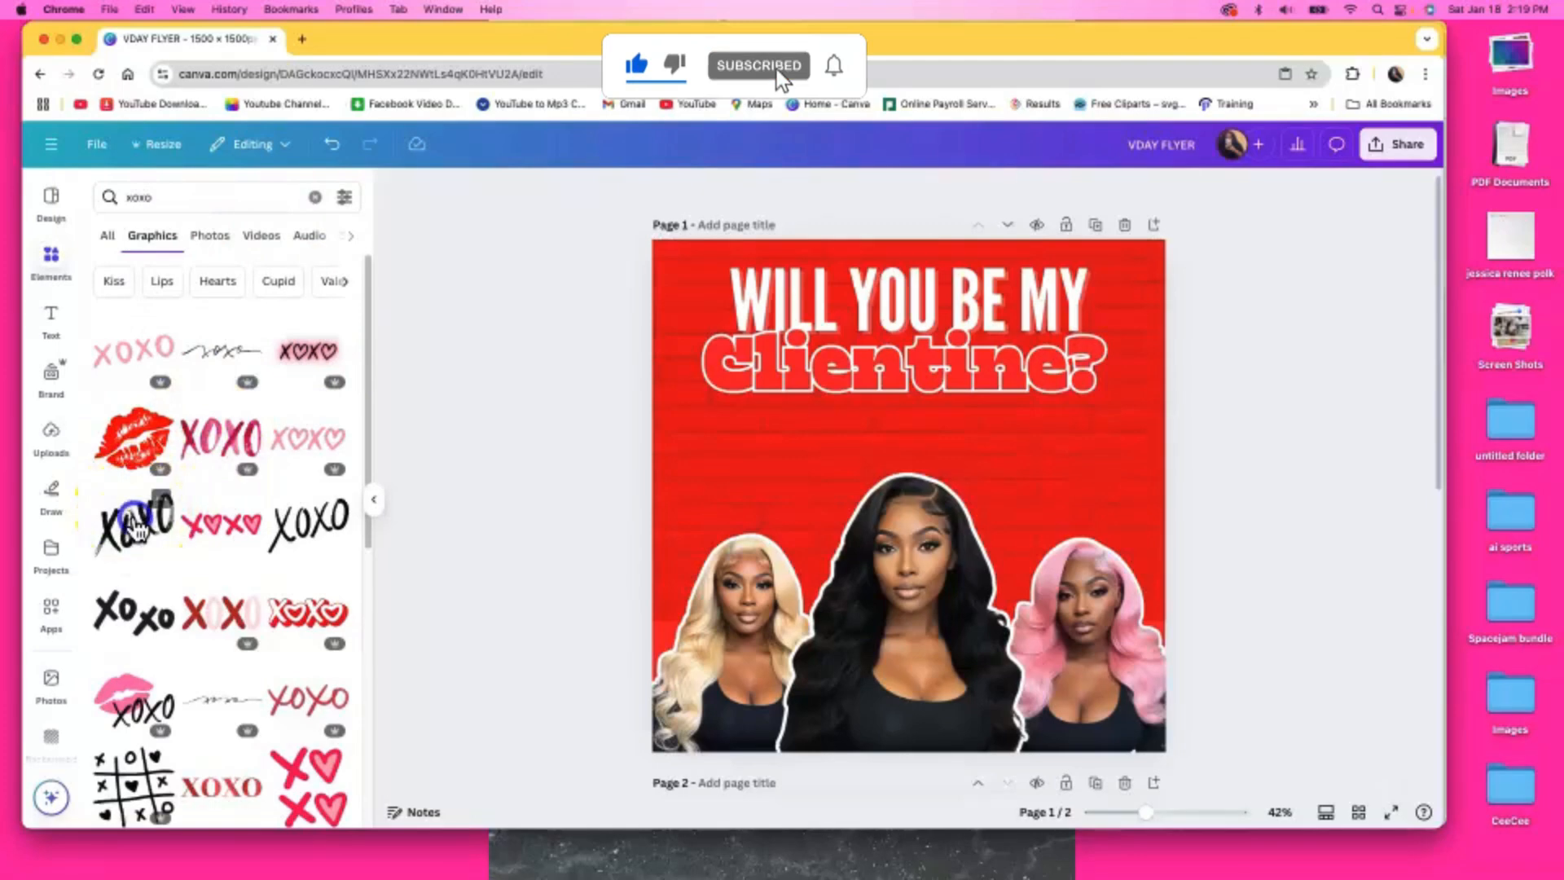
{"action": "left_click", "coordinate": [134, 526]}
{"action": "left_click_drag", "start_coordinate": [928, 513], "coordinate": [1027, 531]}
Recolor the XOXO graphic to white from the document colors
{"action": "left_click", "coordinate": [755, 192]}
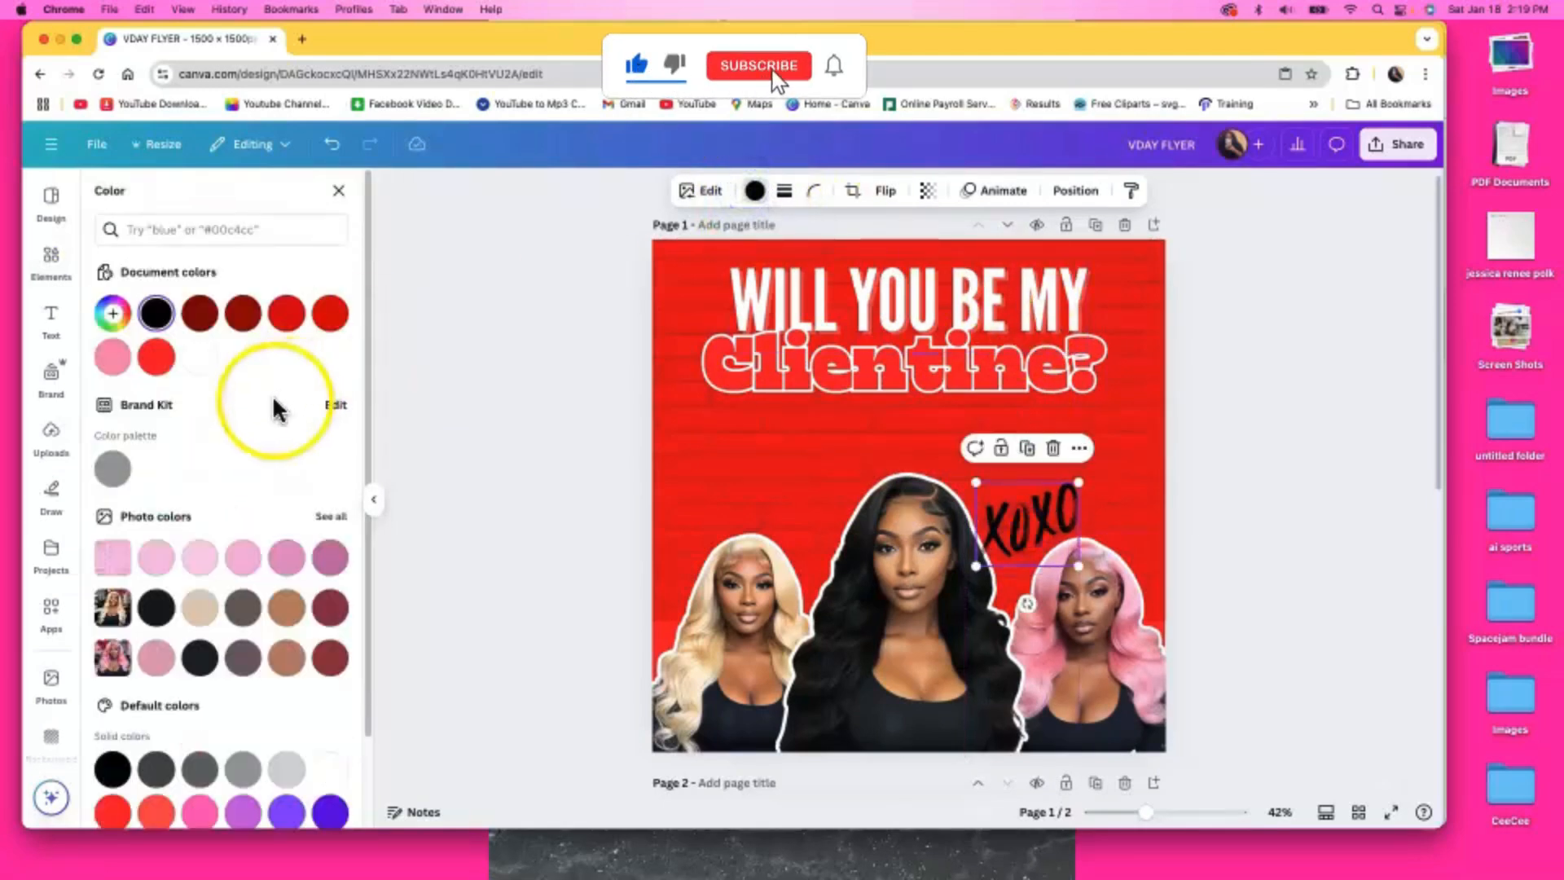
{"action": "left_click", "coordinate": [222, 361]}
{"action": "left_click", "coordinate": [1228, 573]}
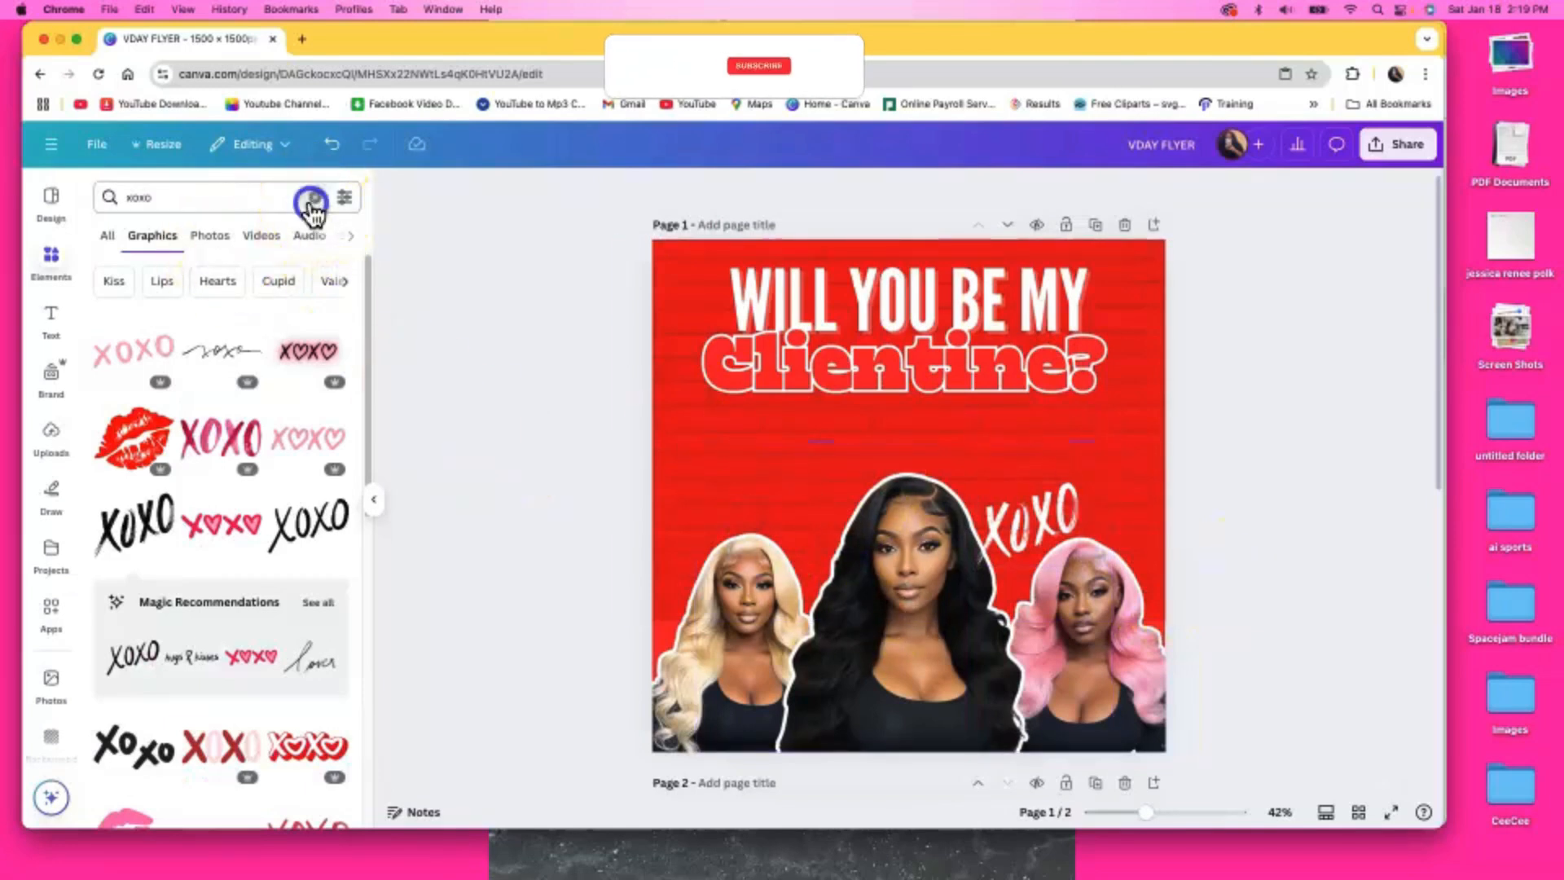
Search the element graphics for "heart" and look through the results for a heart that suits the flyer
{"action": "left_click", "coordinate": [314, 197]}
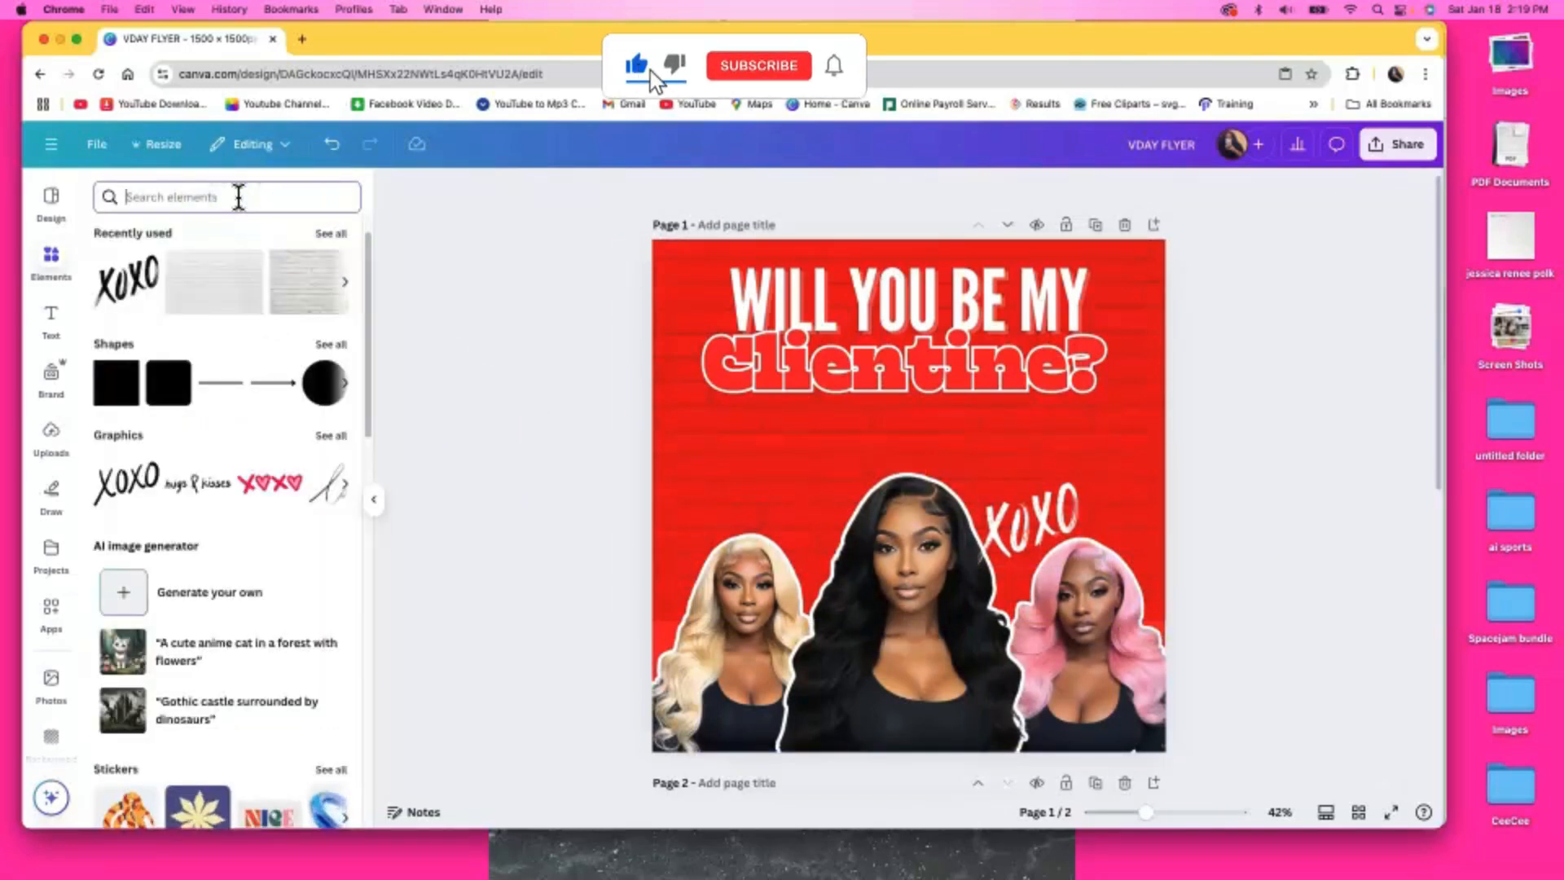
{"action": "left_click", "coordinate": [238, 197]}
{"action": "type", "text": "heart"}
{"action": "key", "text": "Return"}
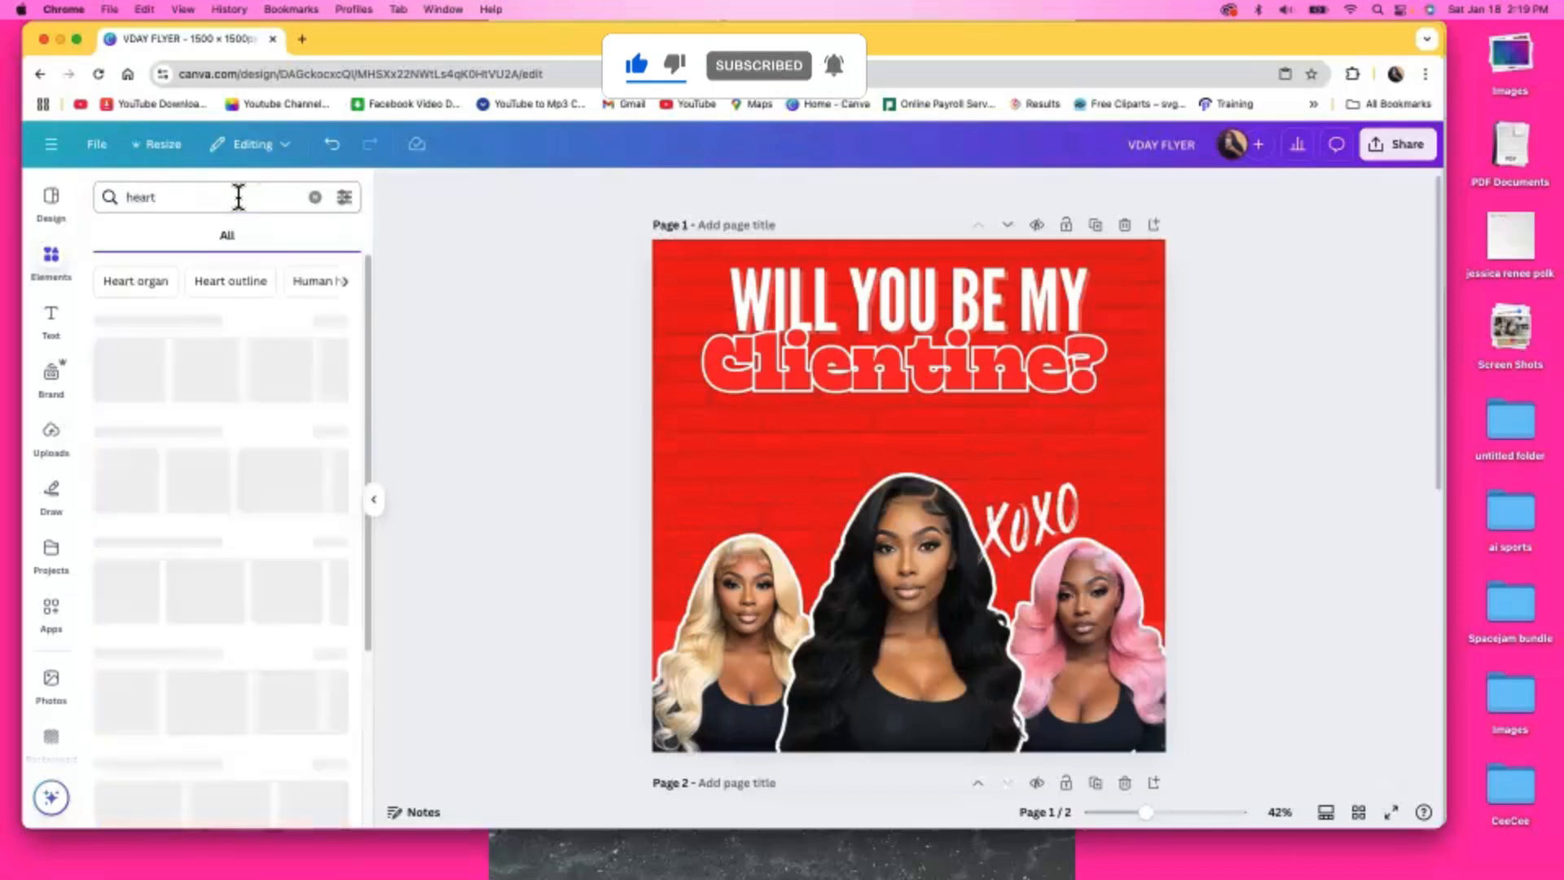
{"action": "left_click", "coordinate": [326, 413]}
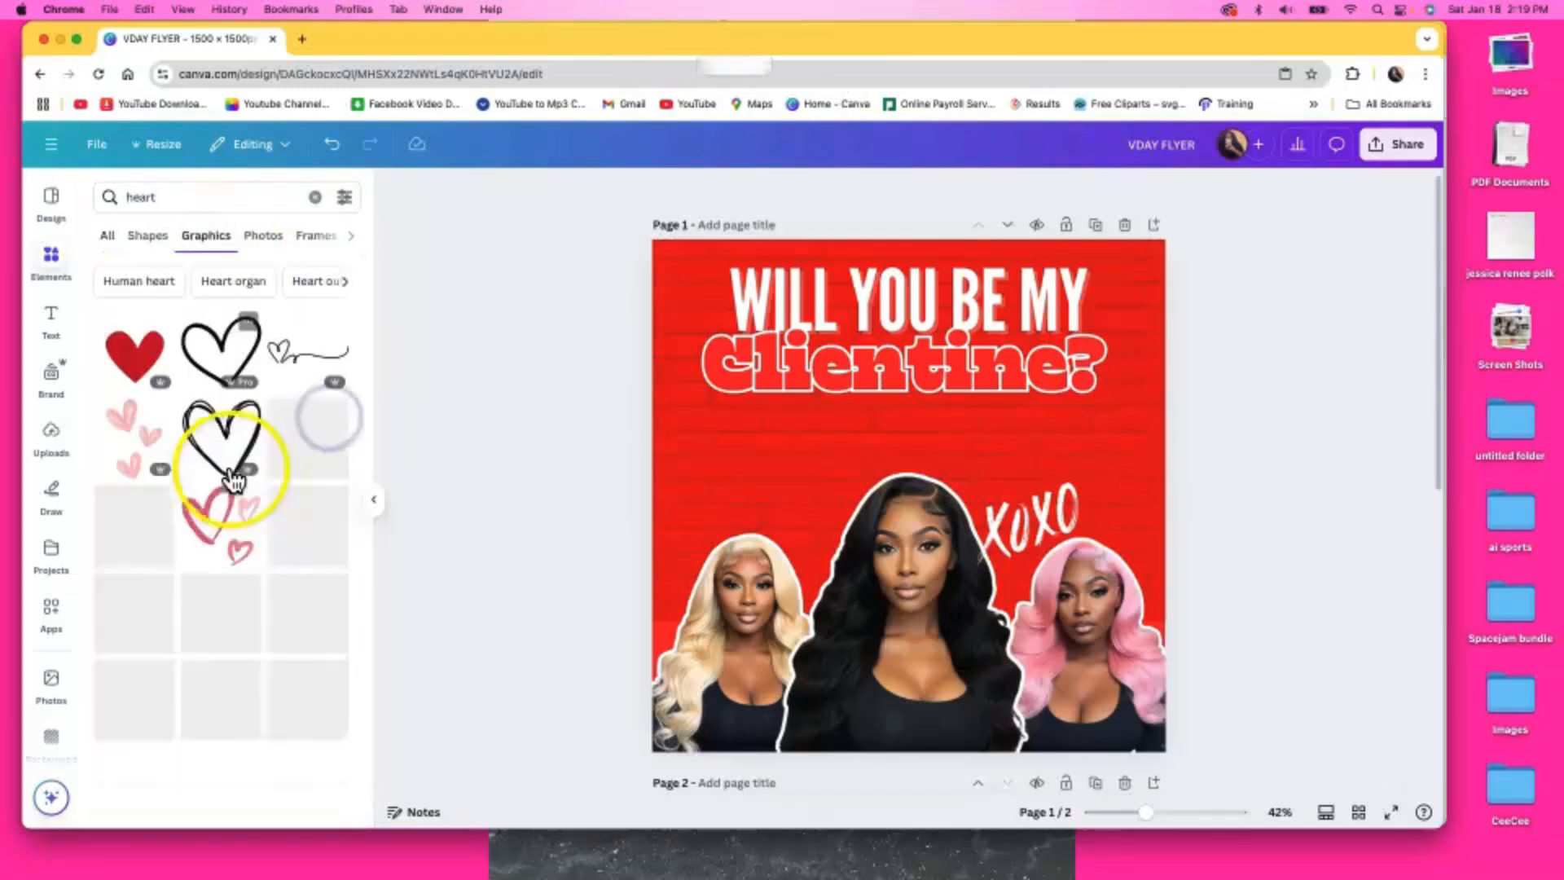
{"action": "scroll", "coordinate": [163, 423], "scroll_direction": "down", "scroll_amount": 2}
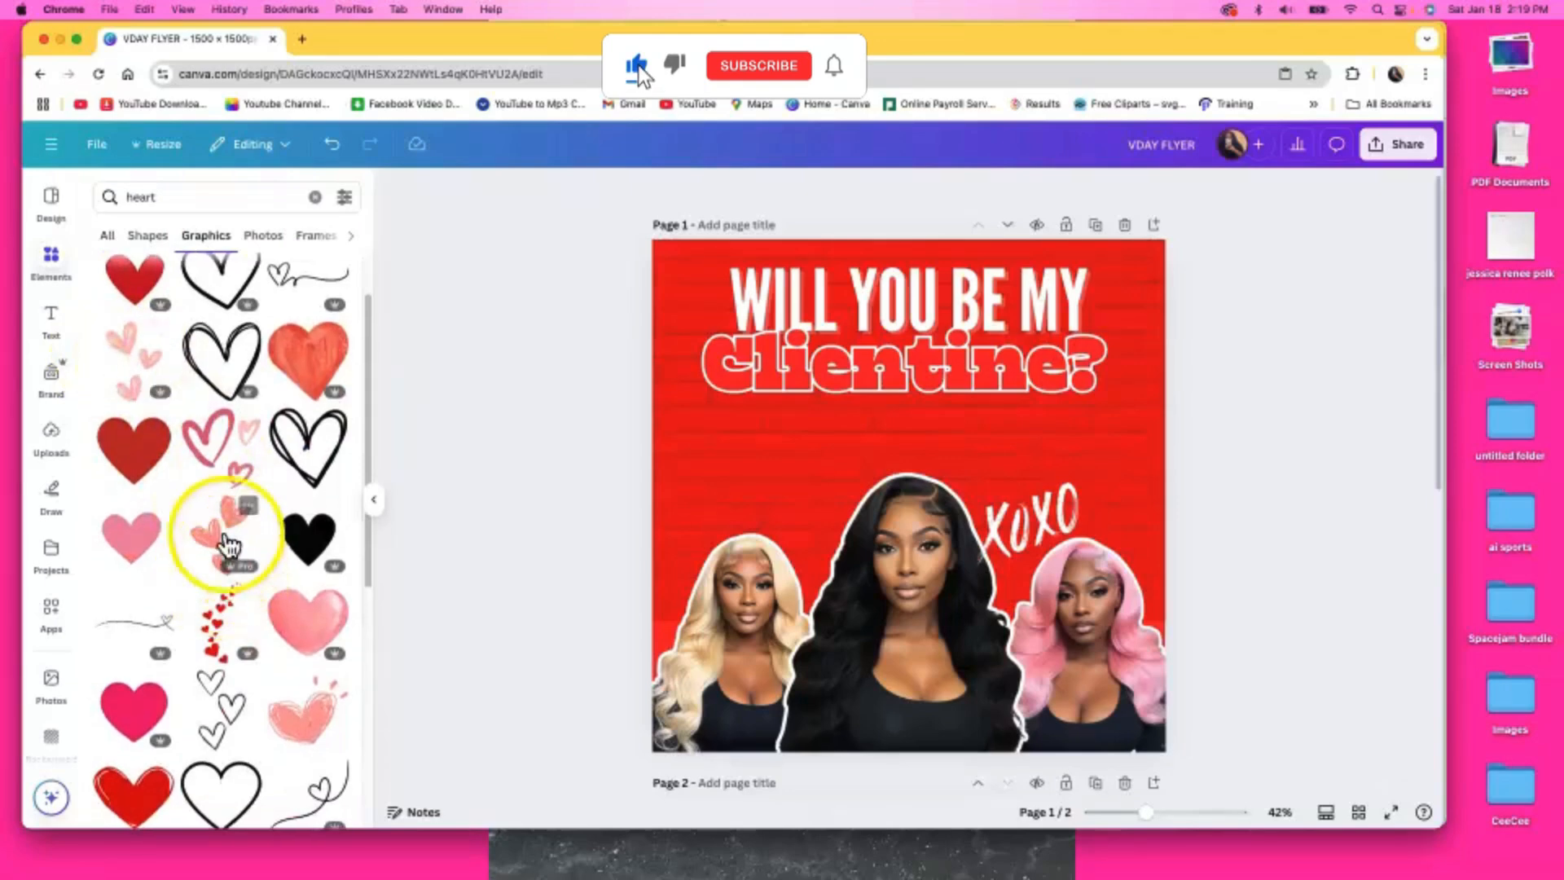
{"action": "scroll", "coordinate": [204, 619], "scroll_direction": "down", "scroll_amount": 10}
{"action": "scroll", "coordinate": [183, 664], "scroll_direction": "down", "scroll_amount": 9}
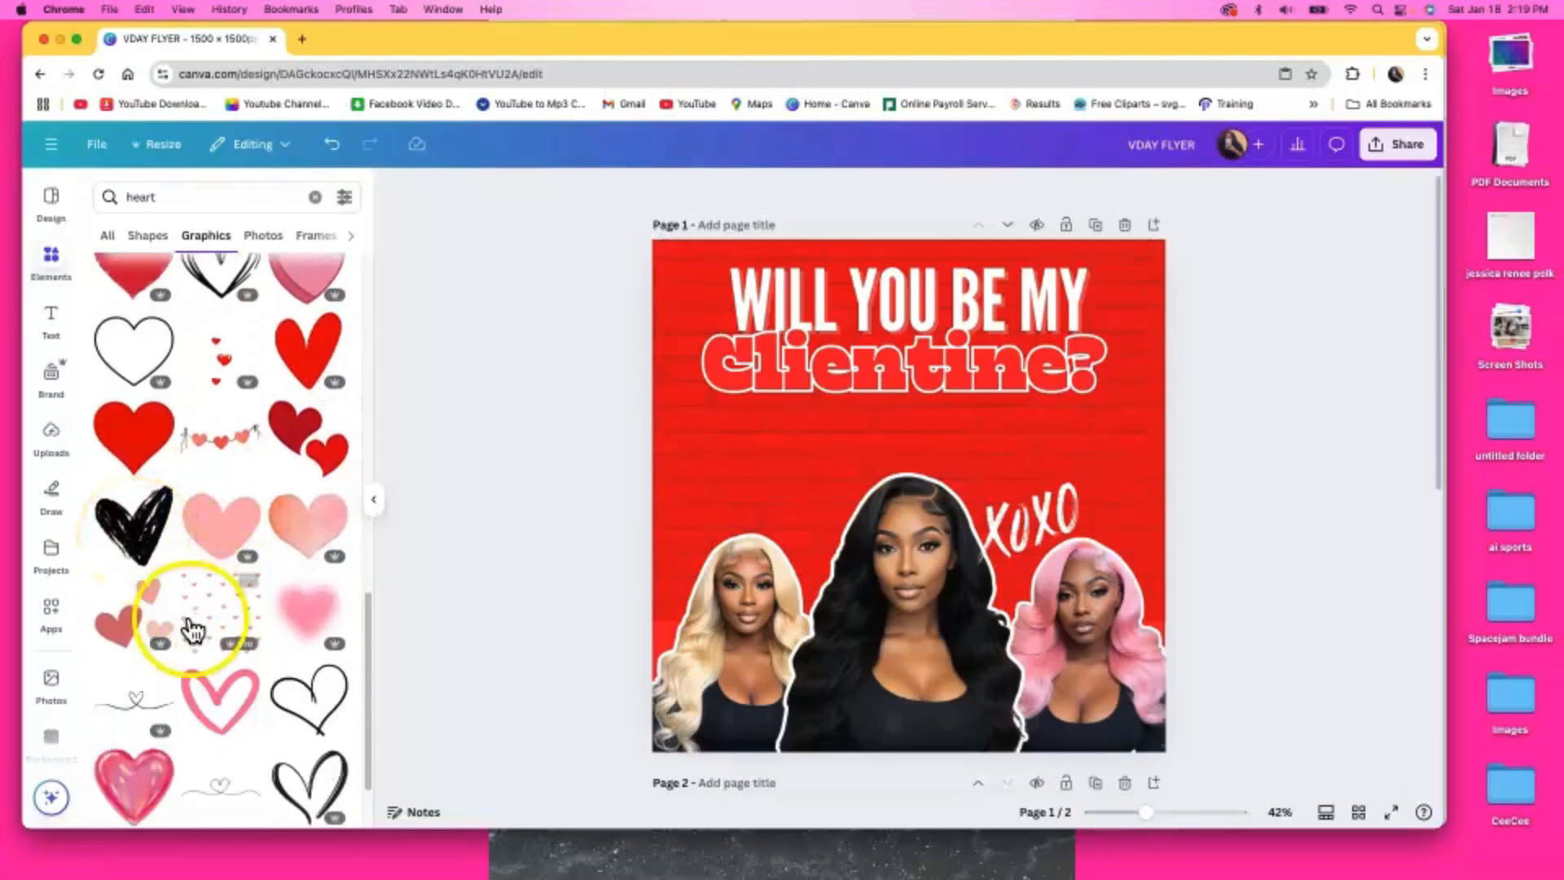
{"action": "scroll", "coordinate": [192, 570], "scroll_direction": "down", "scroll_amount": 6}
{"action": "scroll", "coordinate": [211, 577], "scroll_direction": "down", "scroll_amount": 12}
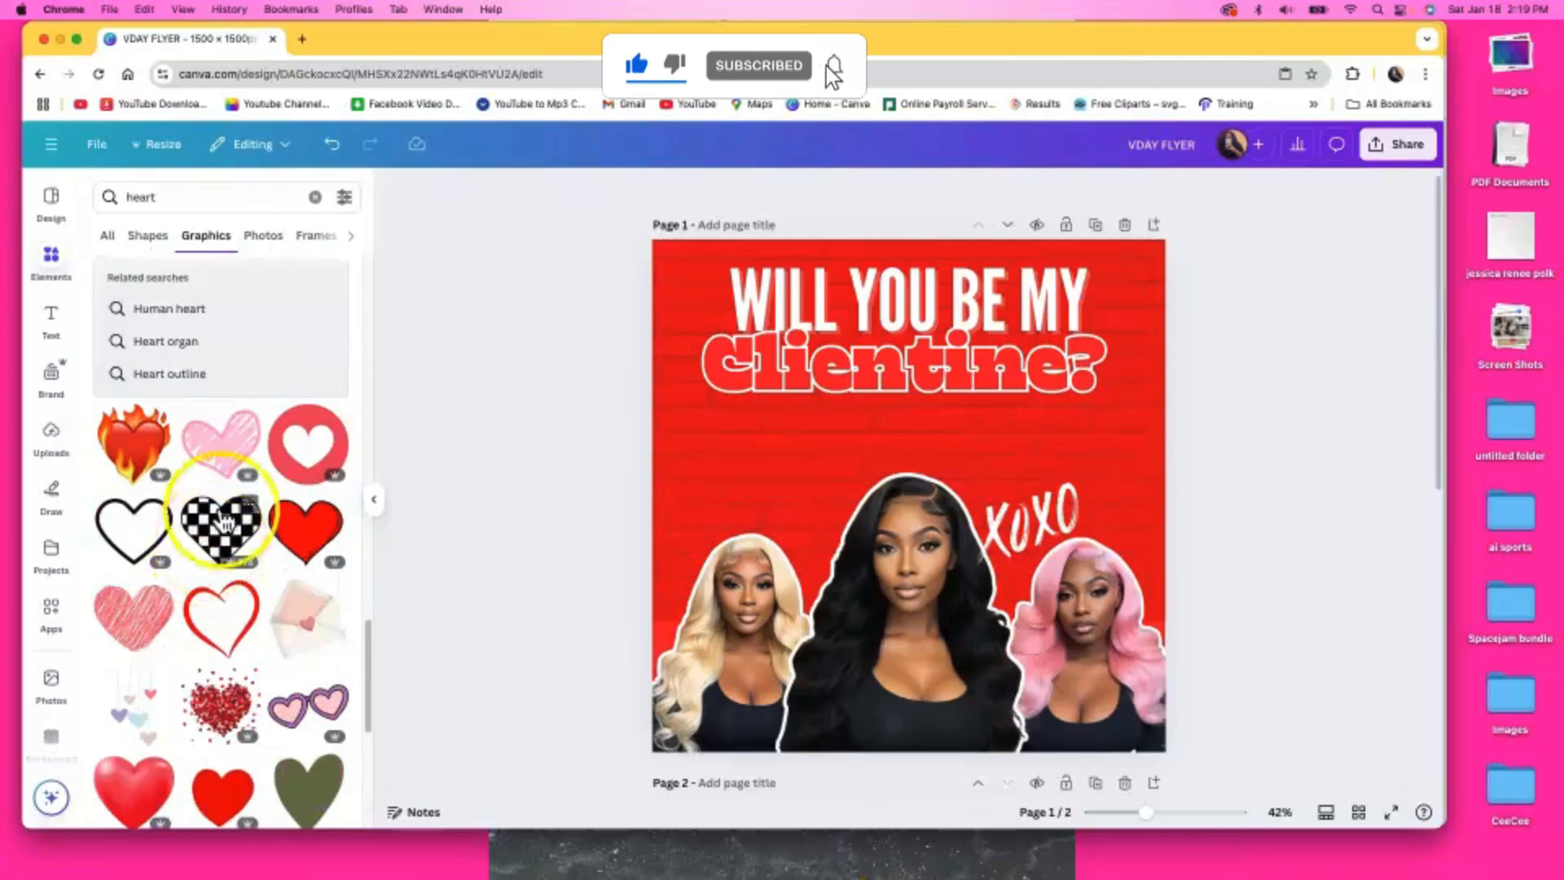
{"action": "left_click", "coordinate": [214, 465]}
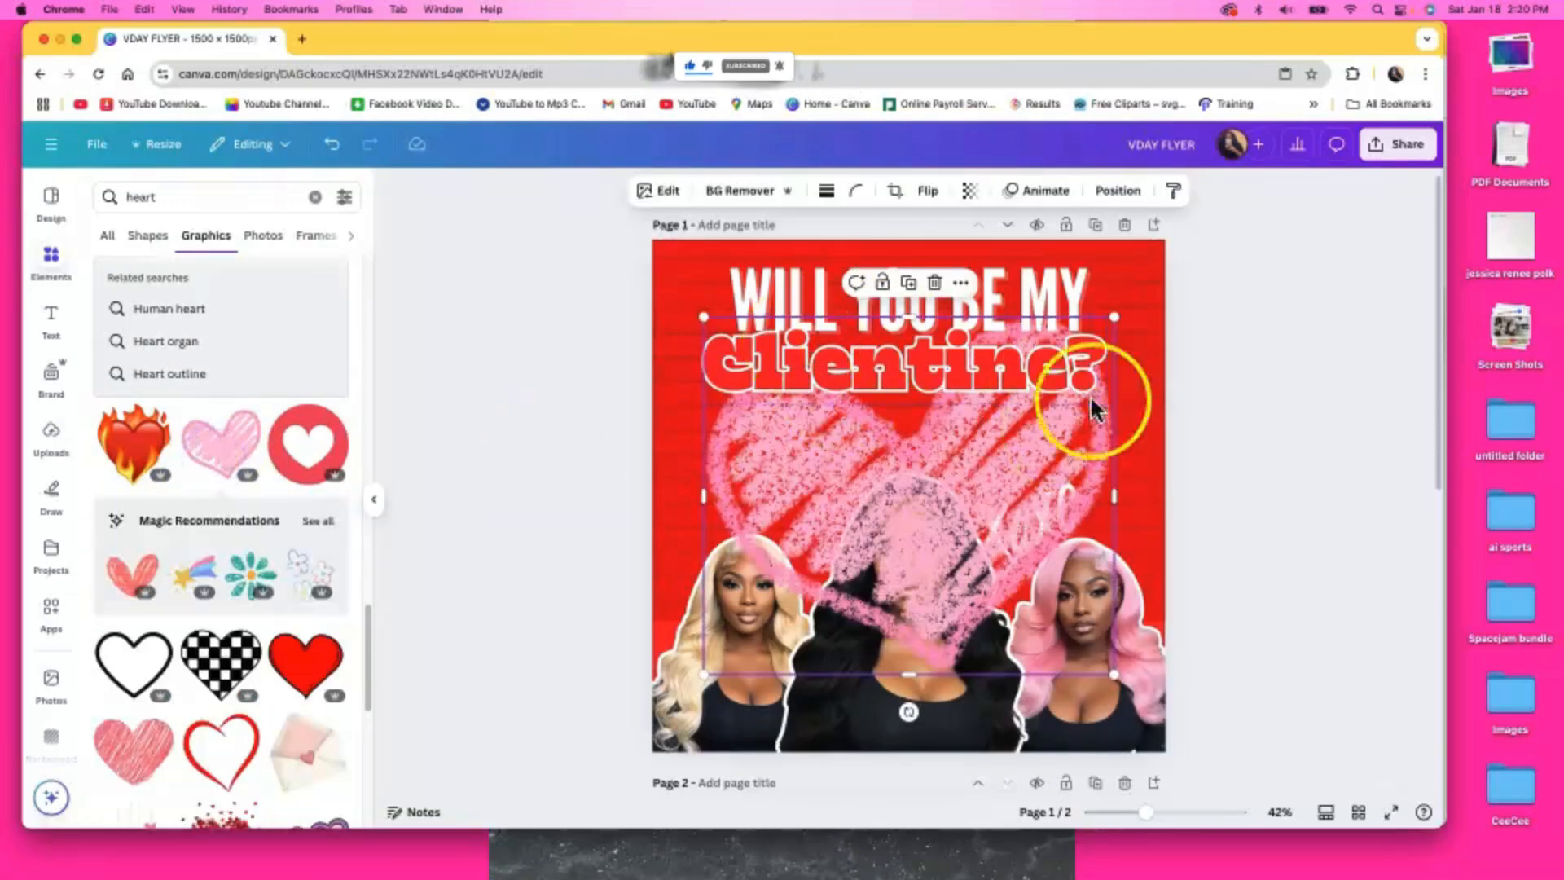
{"action": "left_click_drag", "start_coordinate": [1110, 315], "coordinate": [810, 547]}
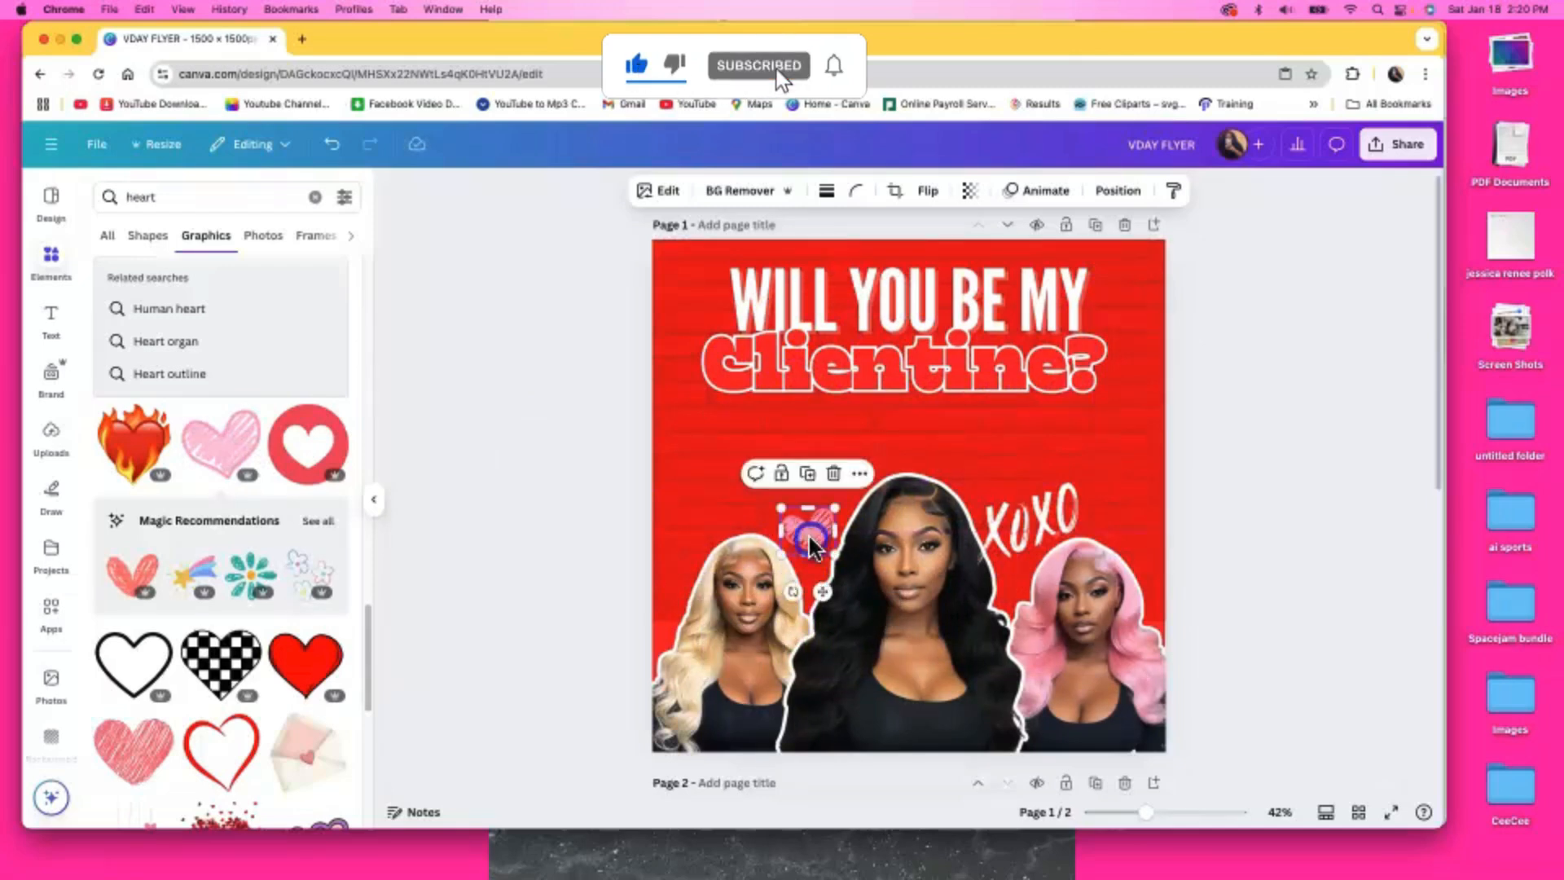
{"action": "left_click", "coordinate": [837, 492]}
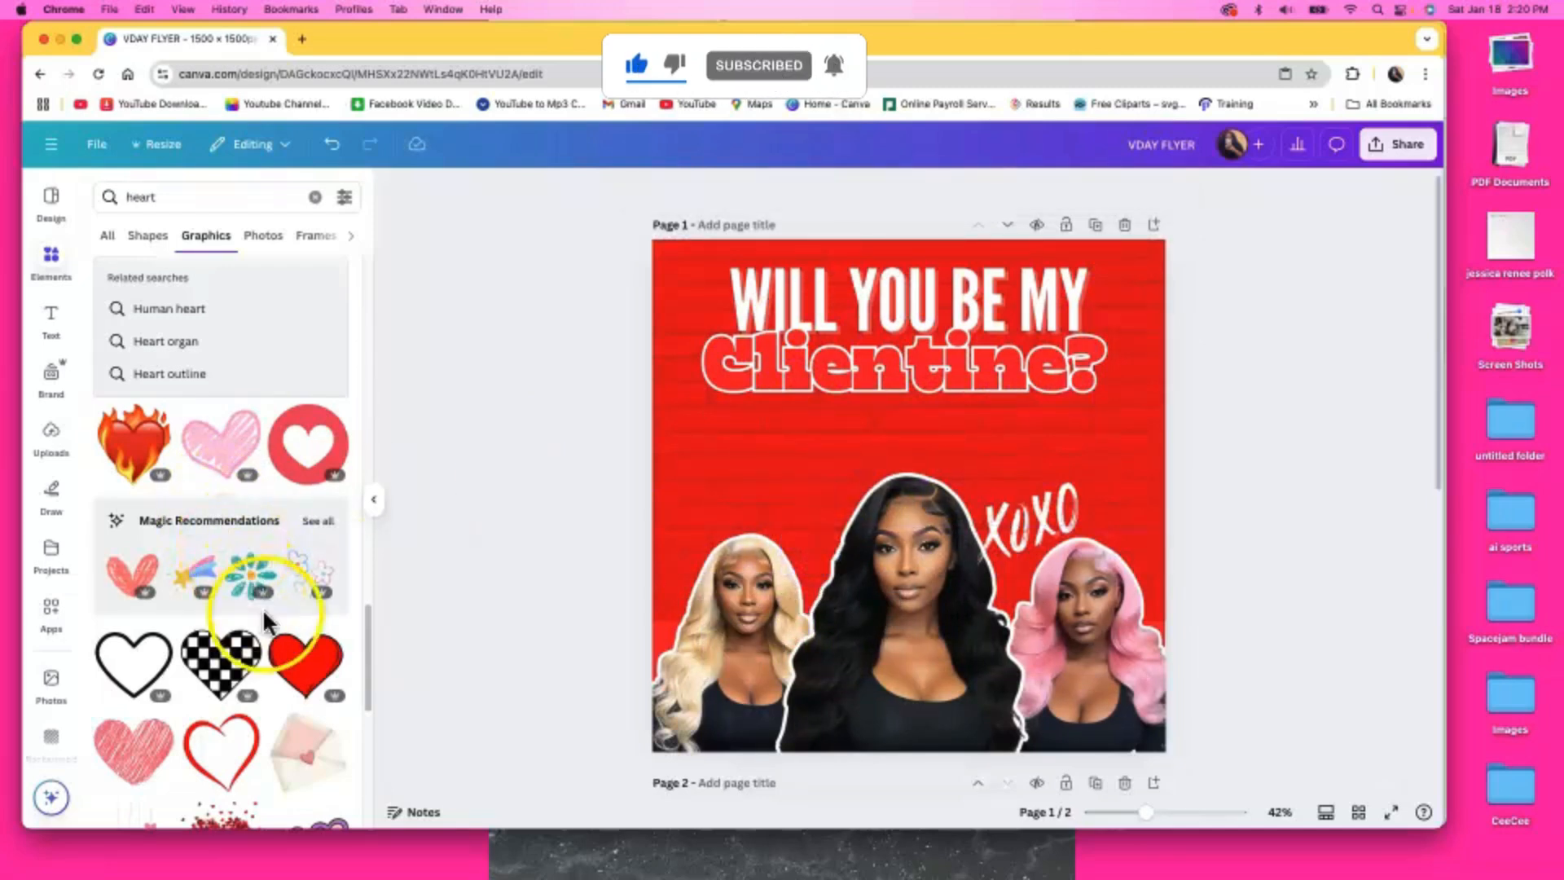
Add the black scribbled heart graphic from the results and shrink it to a small accent above the blonde woman
{"action": "scroll", "coordinate": [262, 607], "scroll_direction": "down", "scroll_amount": 4}
{"action": "scroll", "coordinate": [292, 625], "scroll_direction": "down", "scroll_amount": 5}
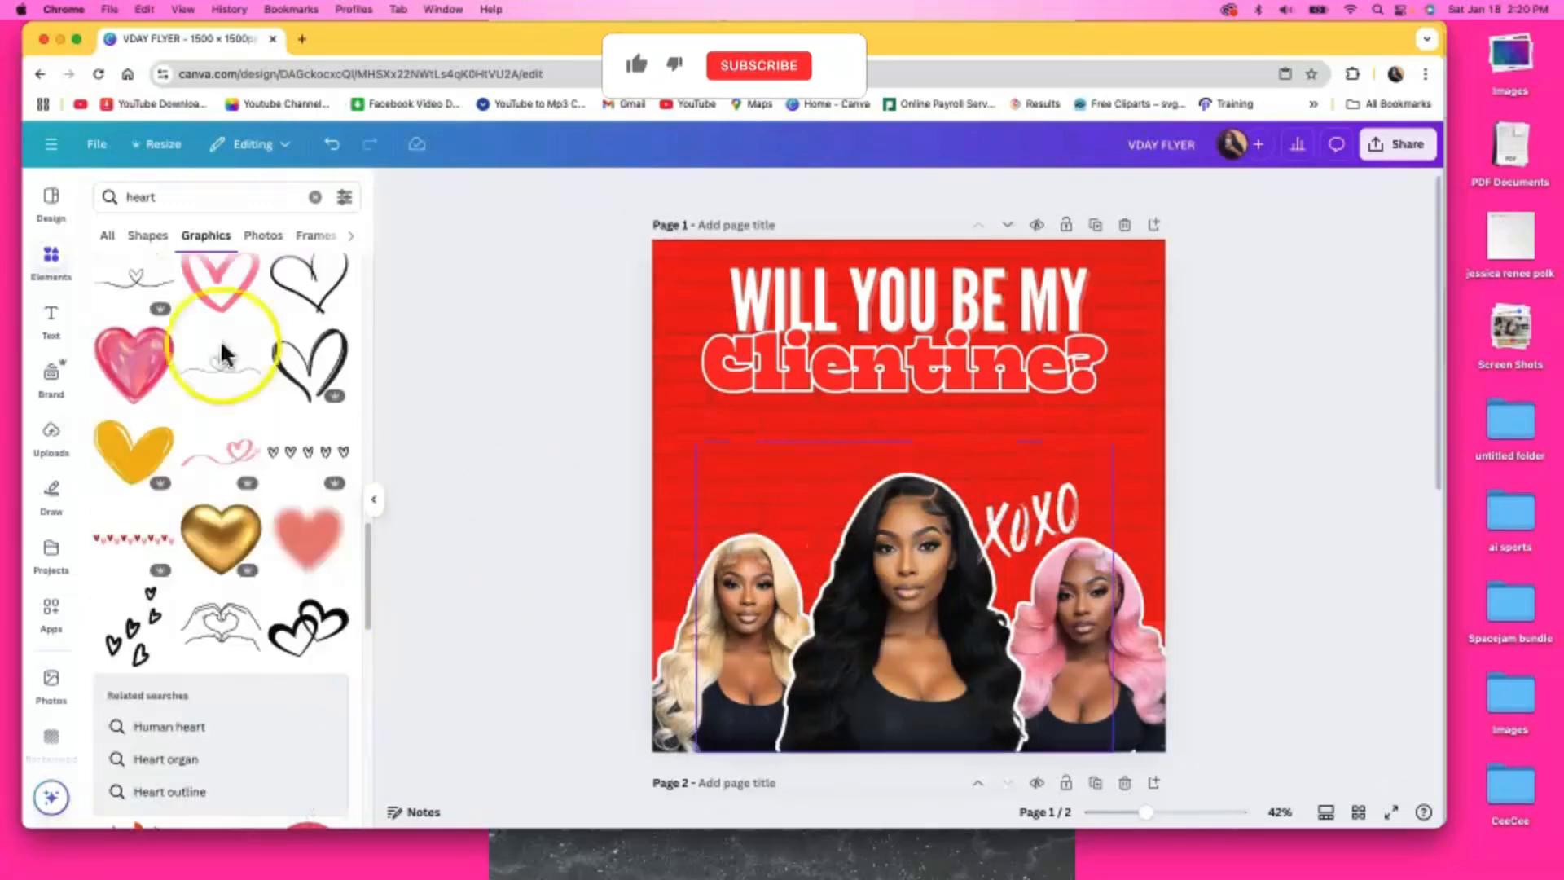
{"action": "scroll", "coordinate": [208, 534], "scroll_direction": "down", "scroll_amount": 5}
{"action": "scroll", "coordinate": [157, 559], "scroll_direction": "up", "scroll_amount": 3}
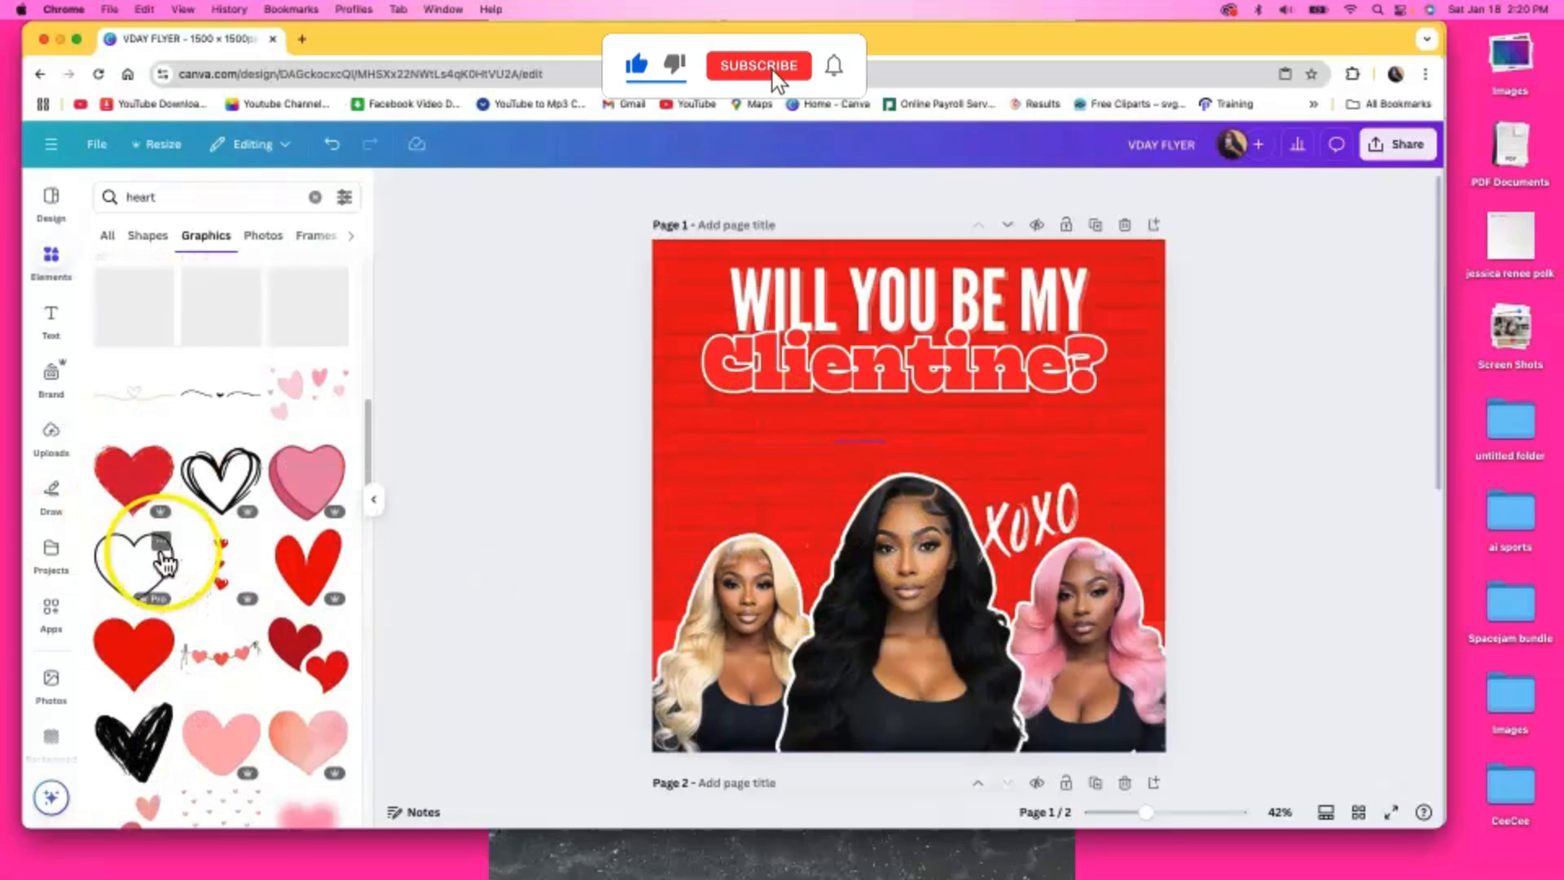
{"action": "left_click", "coordinate": [127, 758]}
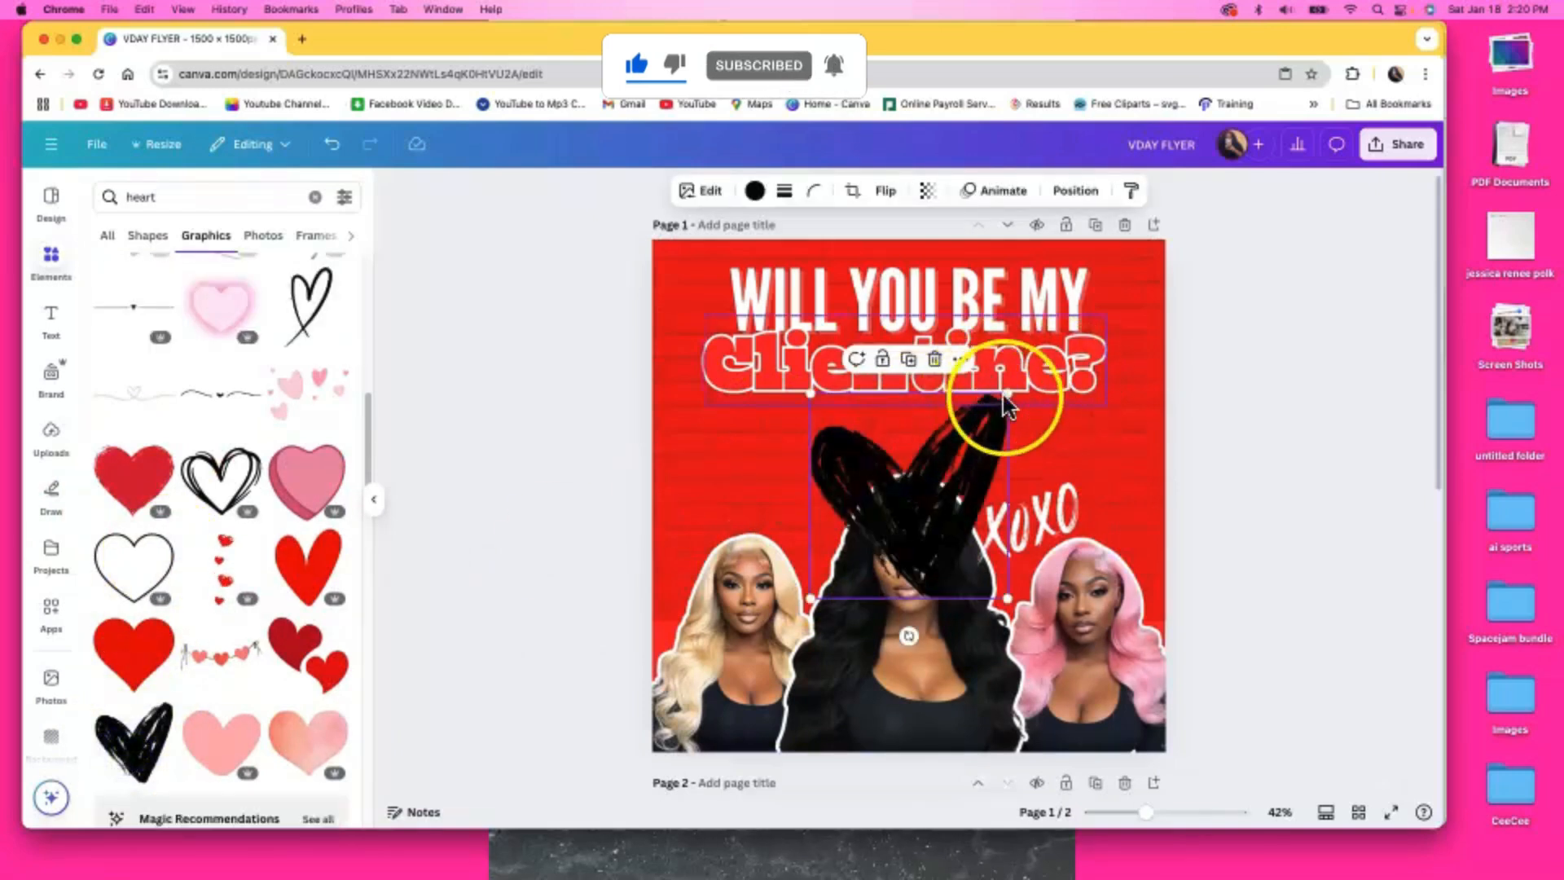
{"action": "mouse_move", "coordinate": [1008, 393]}
{"action": "left_mouse_down"}
{"action": "mouse_move", "coordinate": [863, 547]}
{"action": "mouse_move", "coordinate": [804, 548]}
{"action": "mouse_move", "coordinate": [817, 532]}
{"action": "left_mouse_up"}
Recolor the scribbled heart pink and build a cluster of three hearts in different sizes above the blonde woman
{"action": "left_click", "coordinate": [755, 192]}
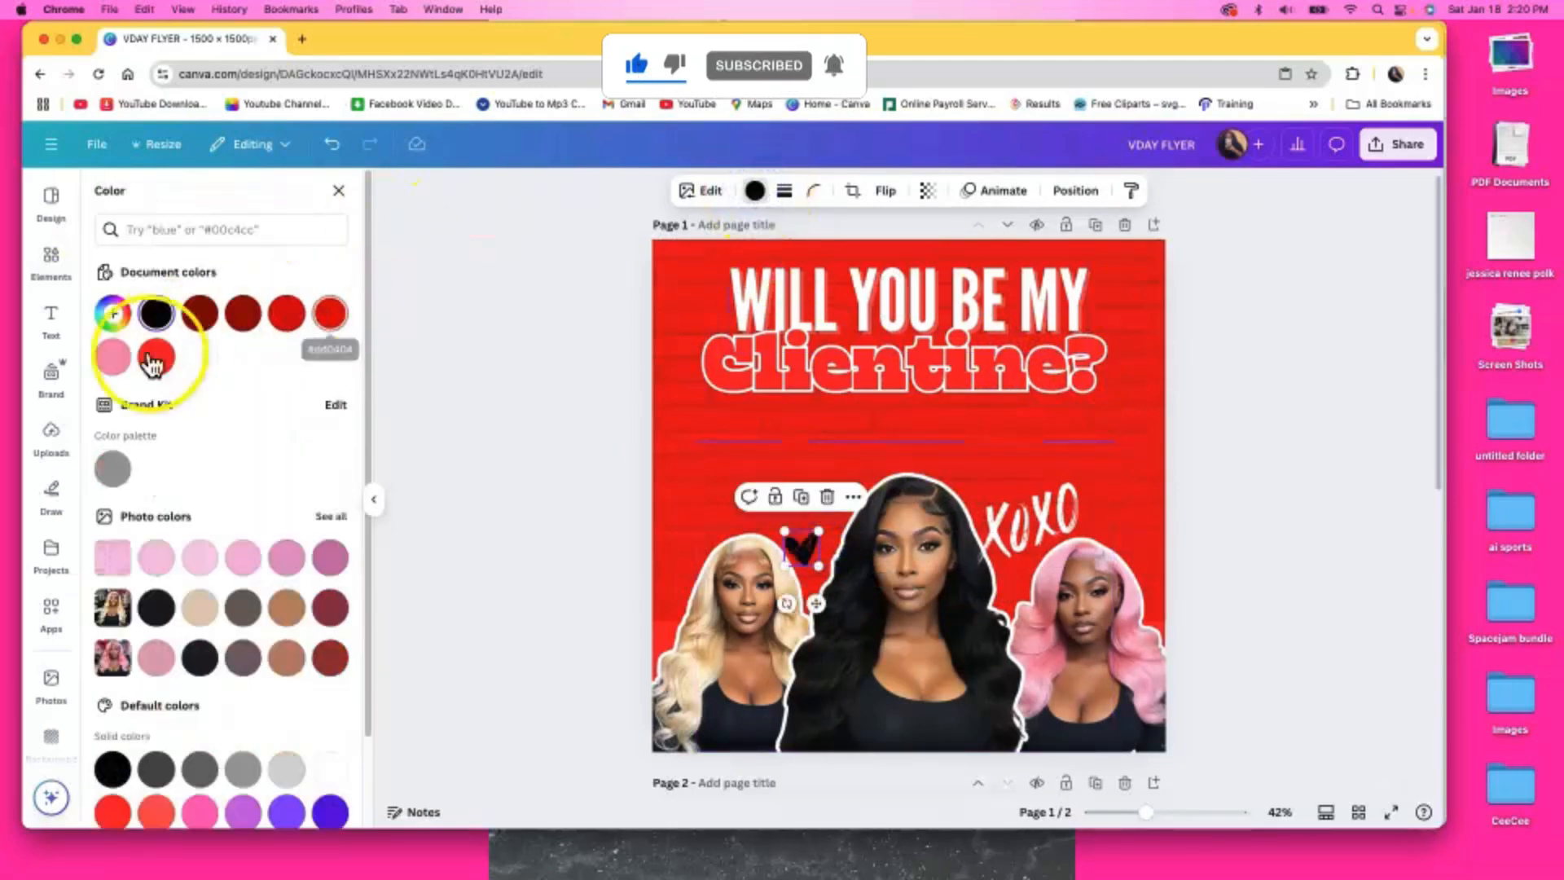
{"action": "left_click", "coordinate": [198, 360]}
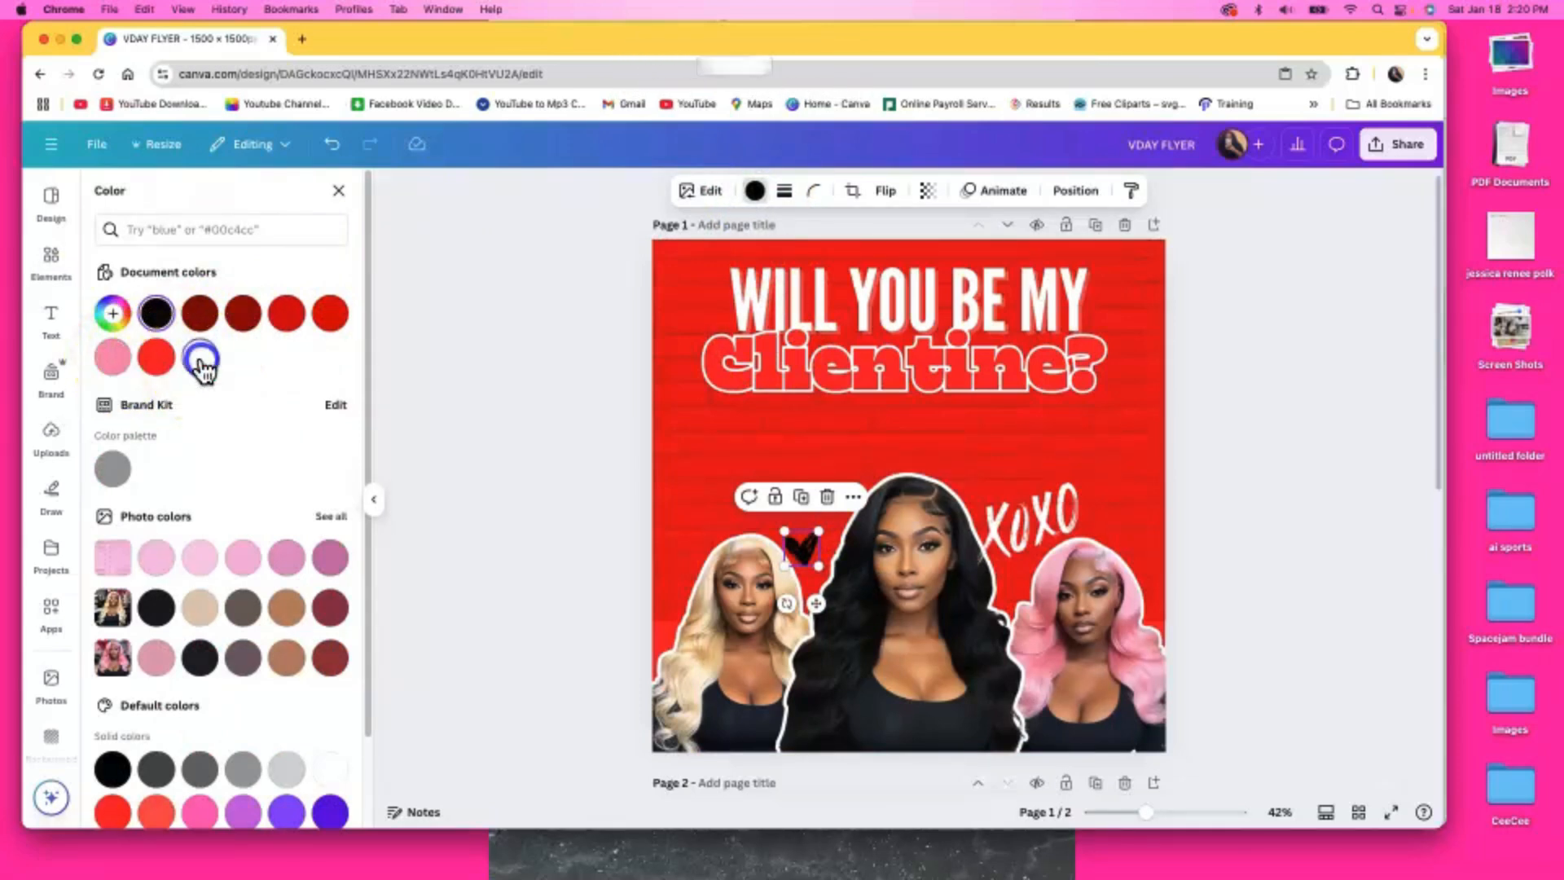
{"action": "left_click", "coordinate": [472, 453]}
{"action": "left_click", "coordinate": [806, 554]}
{"action": "left_click_drag", "start_coordinate": [821, 567], "coordinate": [781, 502]}
{"action": "left_click", "coordinate": [814, 464]}
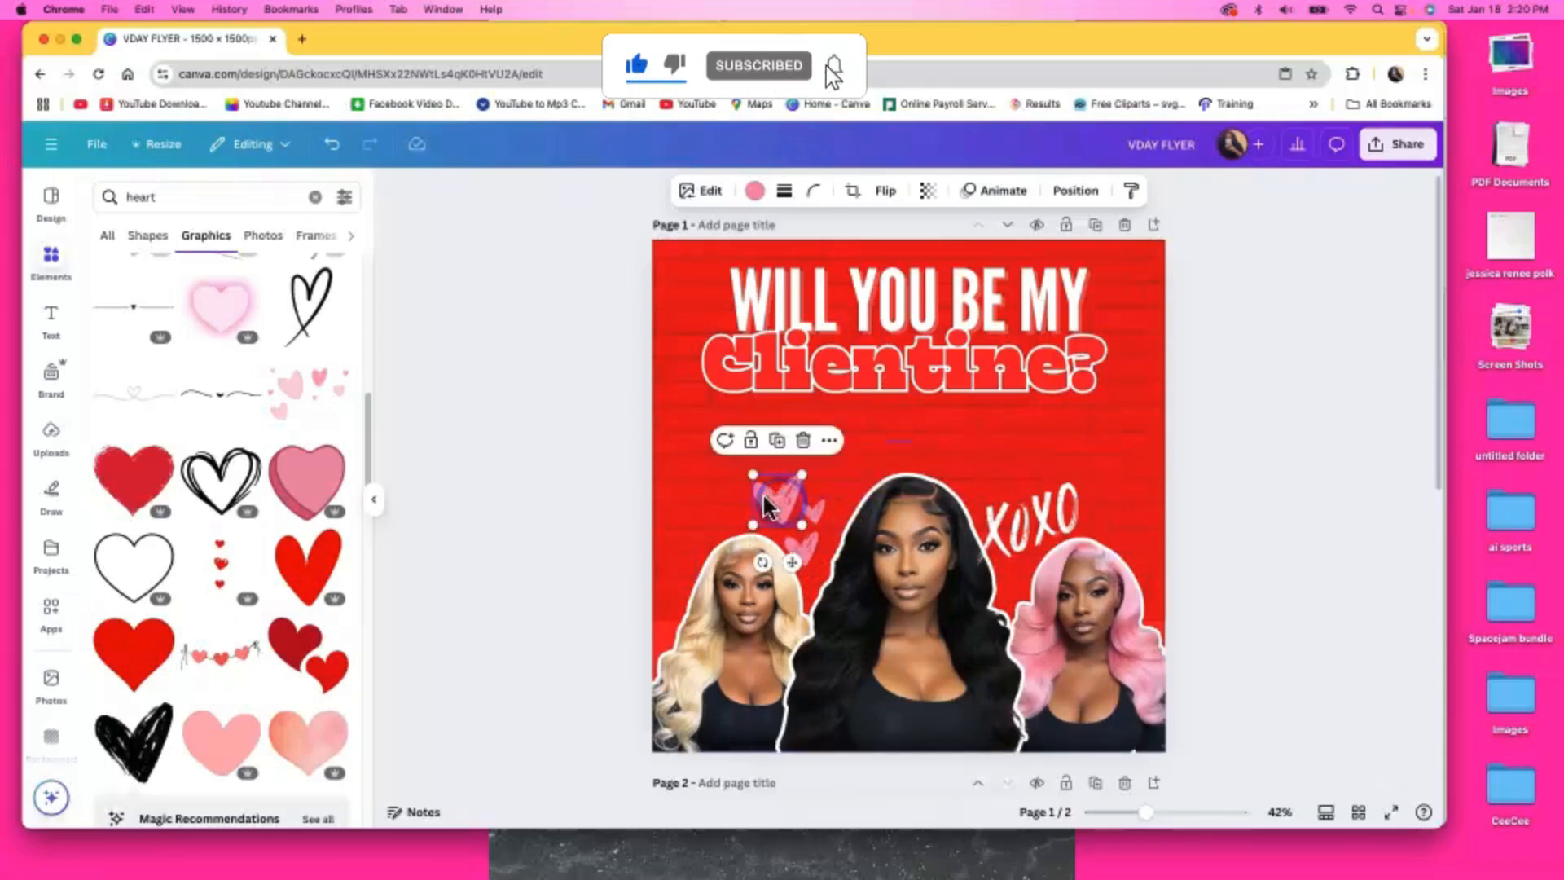
{"action": "left_click", "coordinate": [1306, 520]}
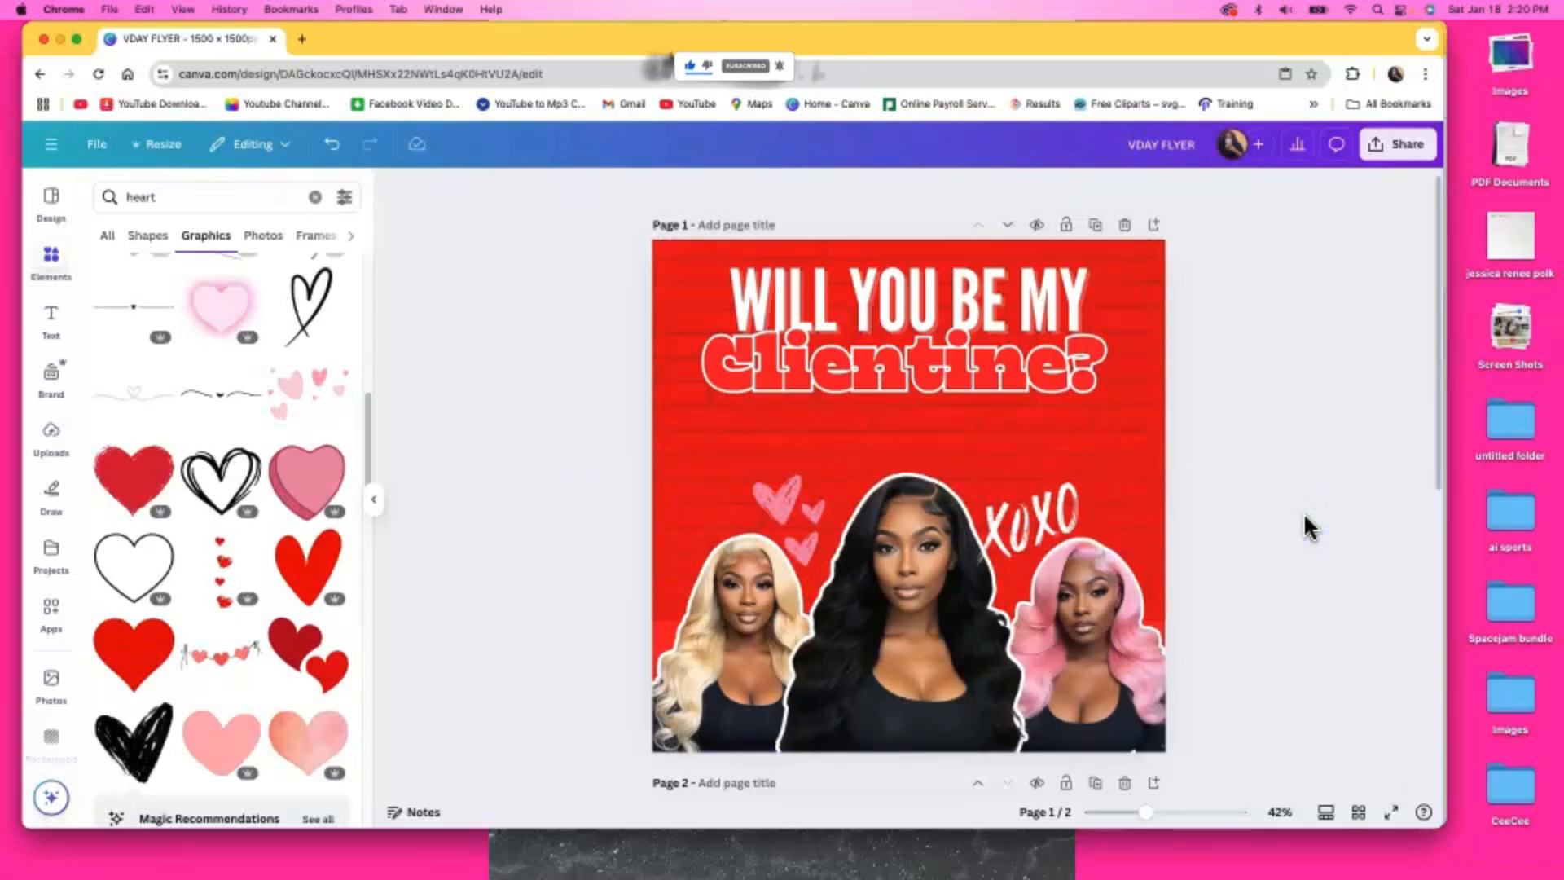
{"action": "left_click", "coordinate": [1156, 631]}
{"action": "left_click", "coordinate": [1260, 443]}
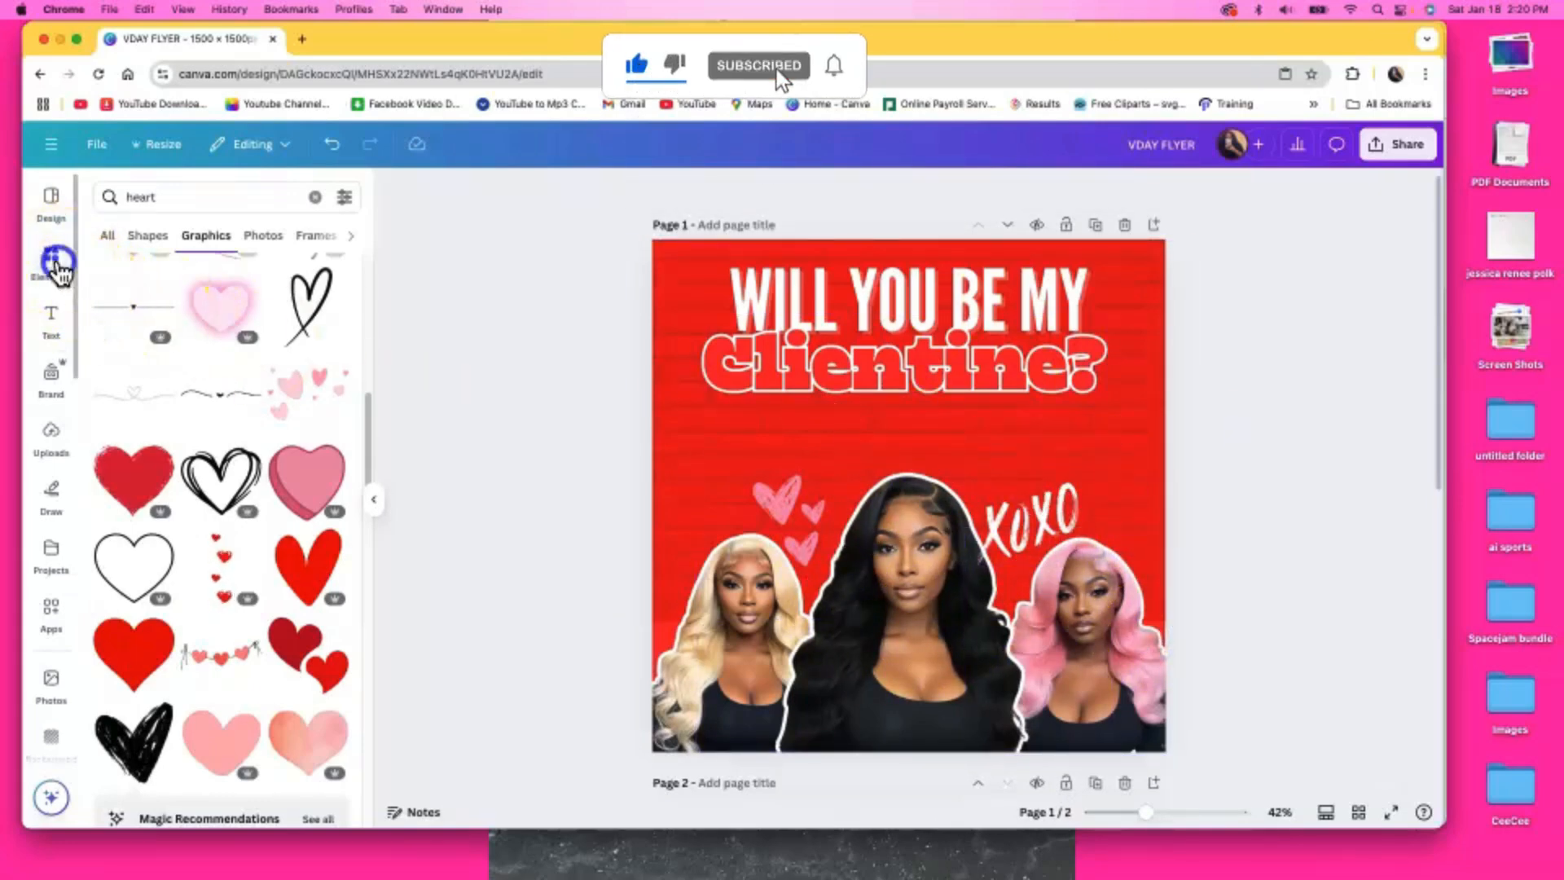
Search the elements for "red glitter" and narrow the results to photos
{"action": "left_click", "coordinate": [52, 259]}
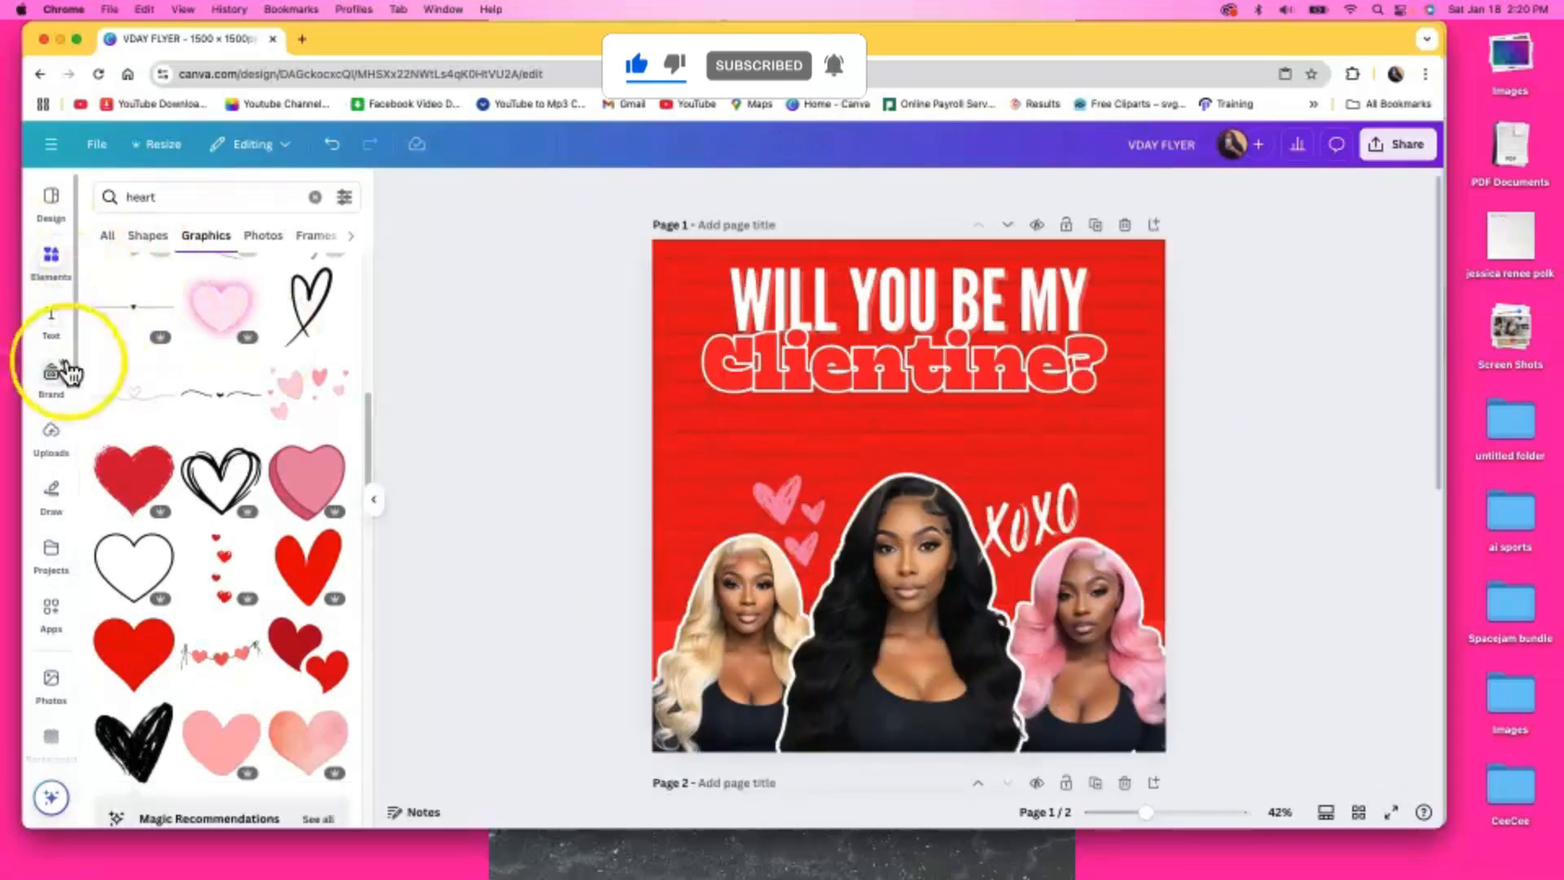
{"action": "left_click", "coordinate": [206, 201]}
{"action": "left_click_drag", "start_coordinate": [206, 201], "coordinate": [101, 182]}
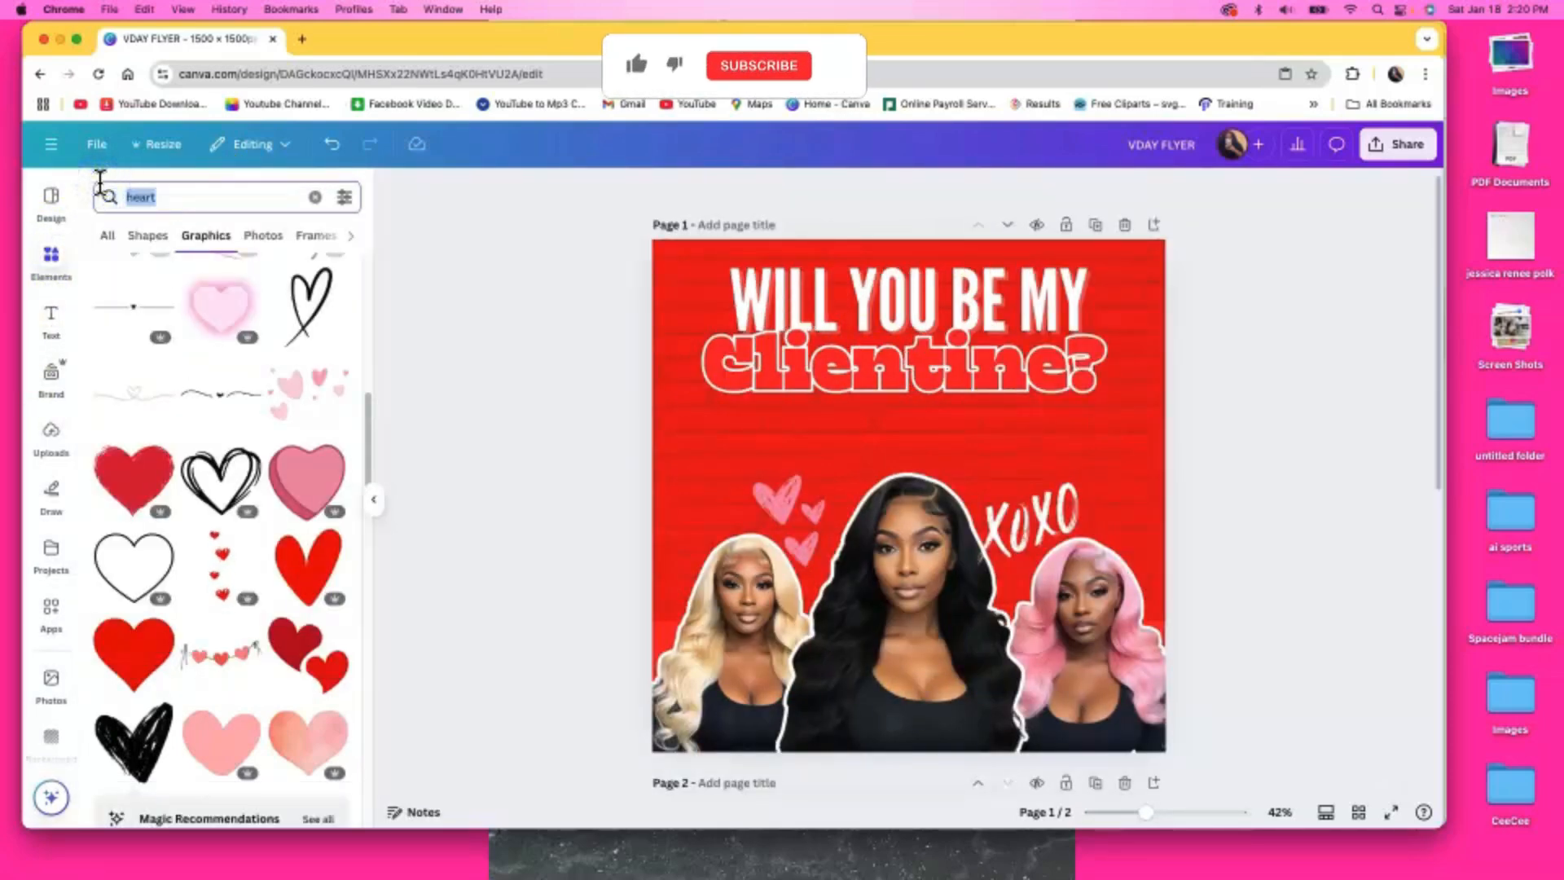
{"action": "type", "text": "red glitter"}
{"action": "key", "text": "Return"}
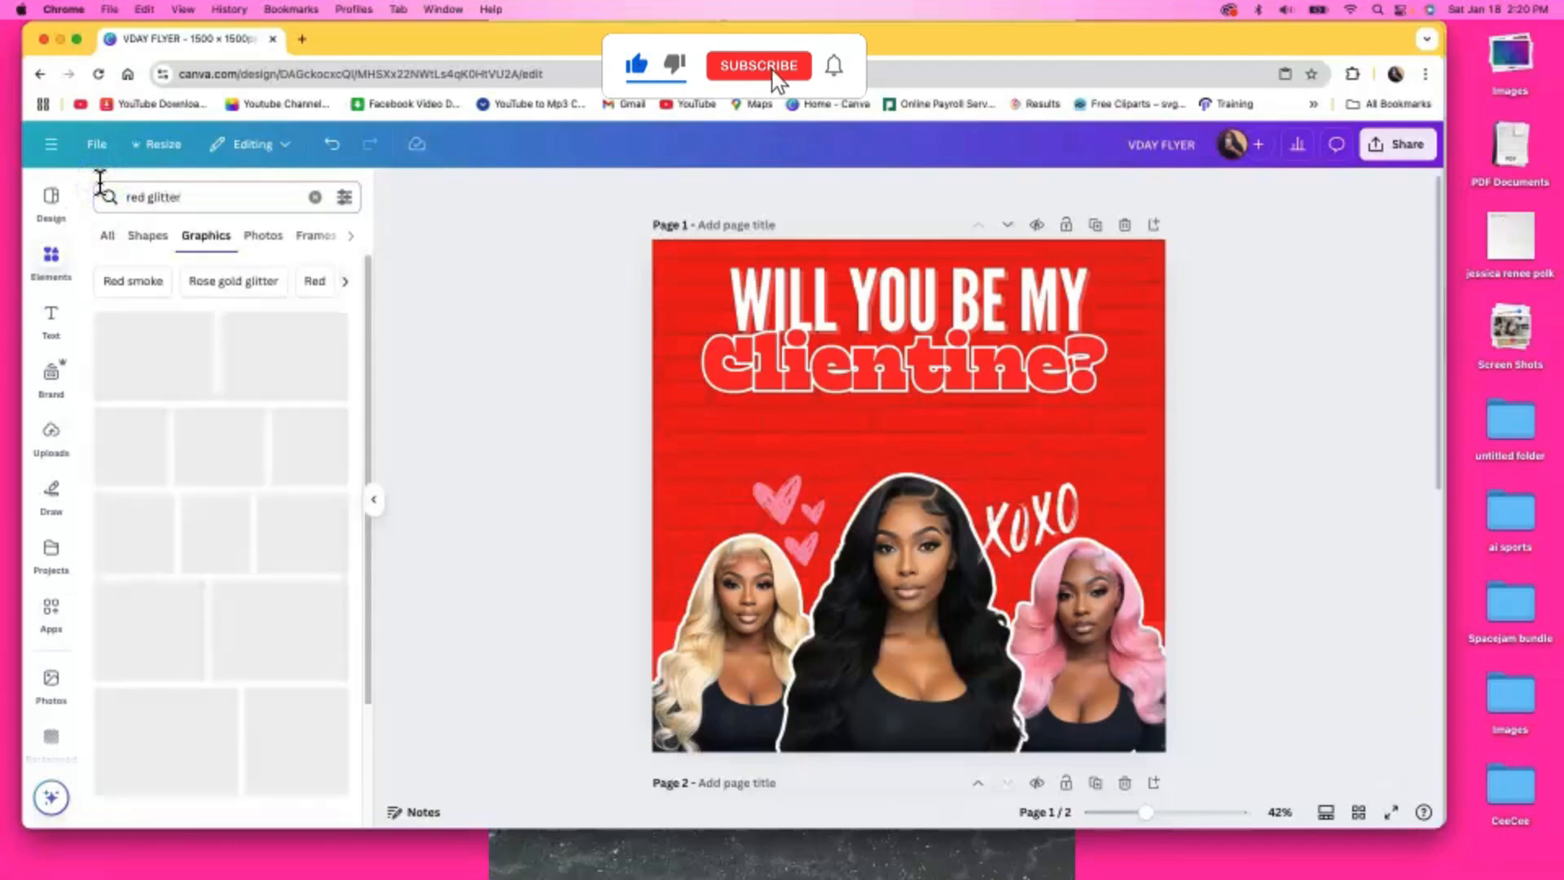
{"action": "left_click", "coordinate": [154, 238]}
{"action": "left_click", "coordinate": [259, 237]}
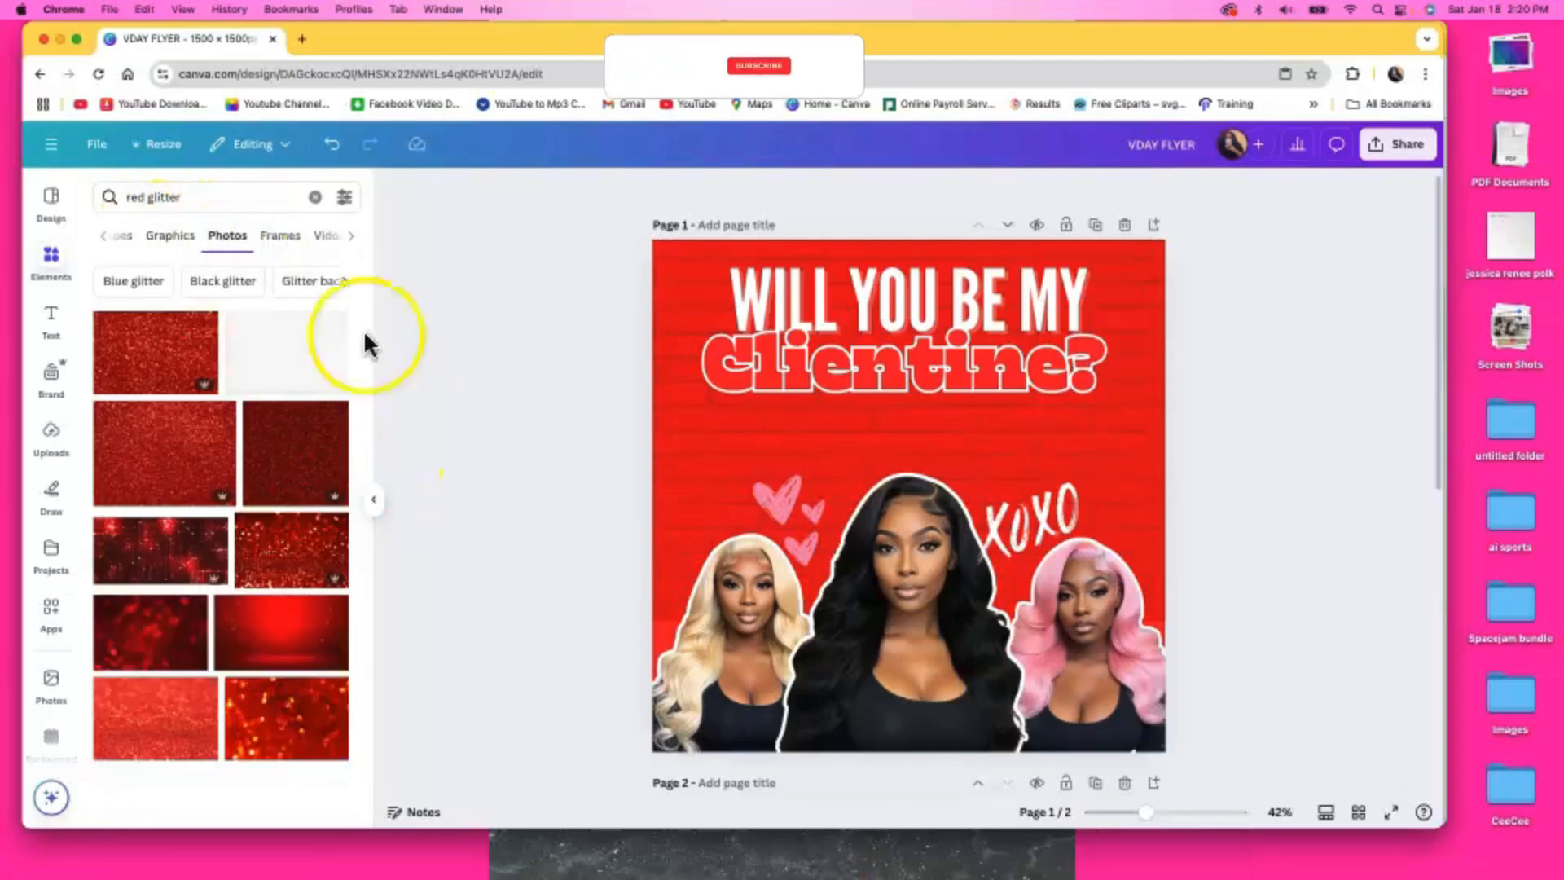
Add the bright red glitter photo as a tall portrait panel over the black-haired woman in the flyer's center
{"action": "left_click", "coordinate": [307, 349]}
{"action": "left_click_drag", "start_coordinate": [906, 646], "coordinate": [1028, 601]}
{"action": "left_click", "coordinate": [1219, 606]}
{"action": "left_click", "coordinate": [1044, 568]}
{"action": "left_click_drag", "start_coordinate": [952, 595], "coordinate": [952, 601]}
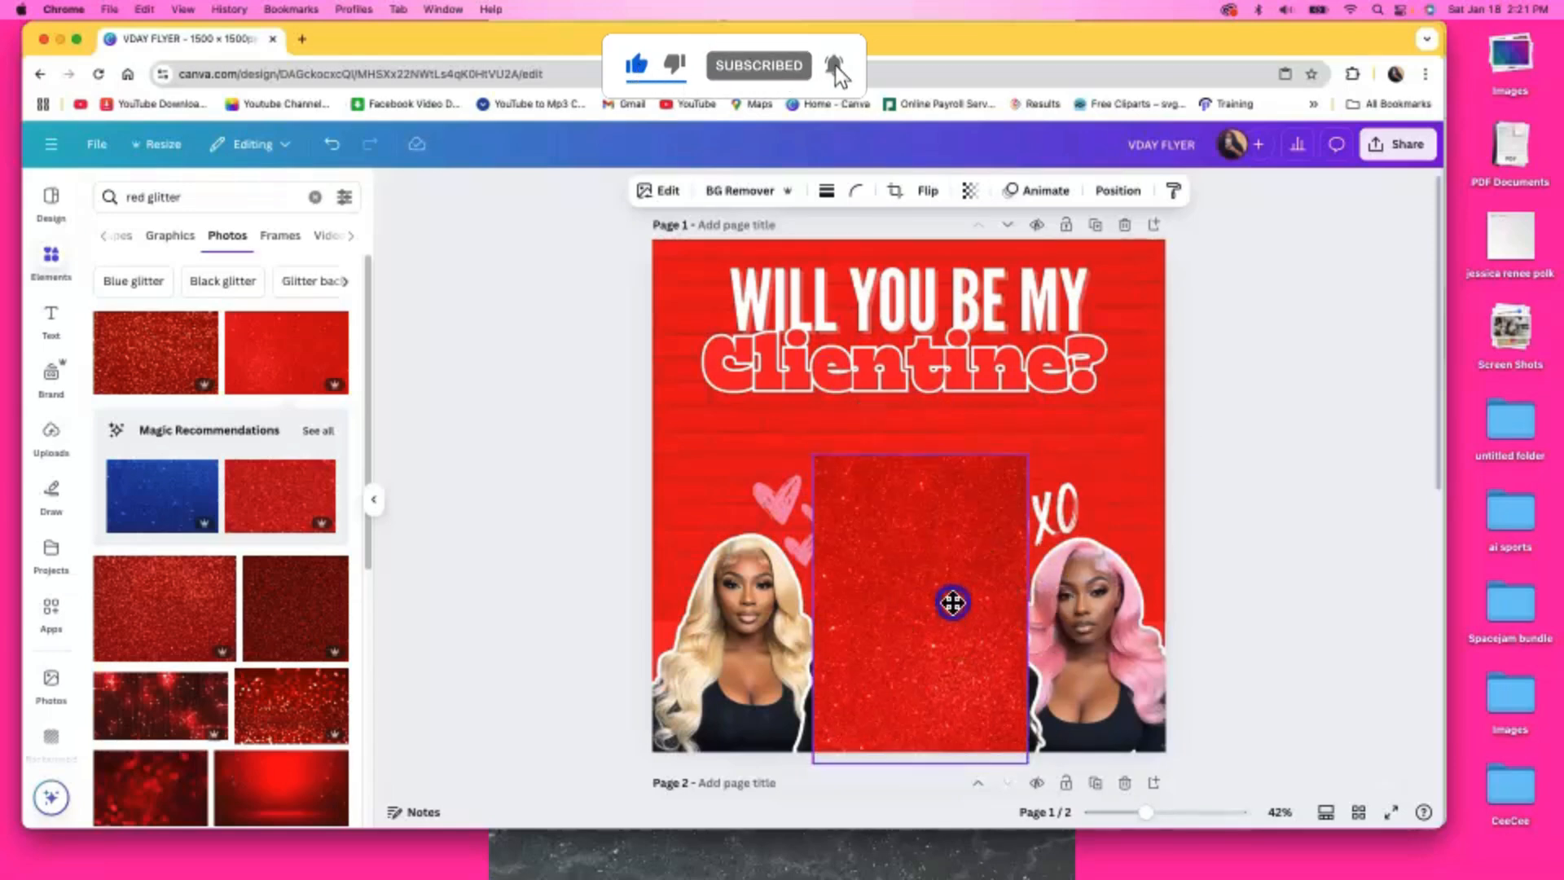
Give the glitter panel a thin solid border in dark red from the document colors
{"action": "left_click", "coordinate": [828, 193]}
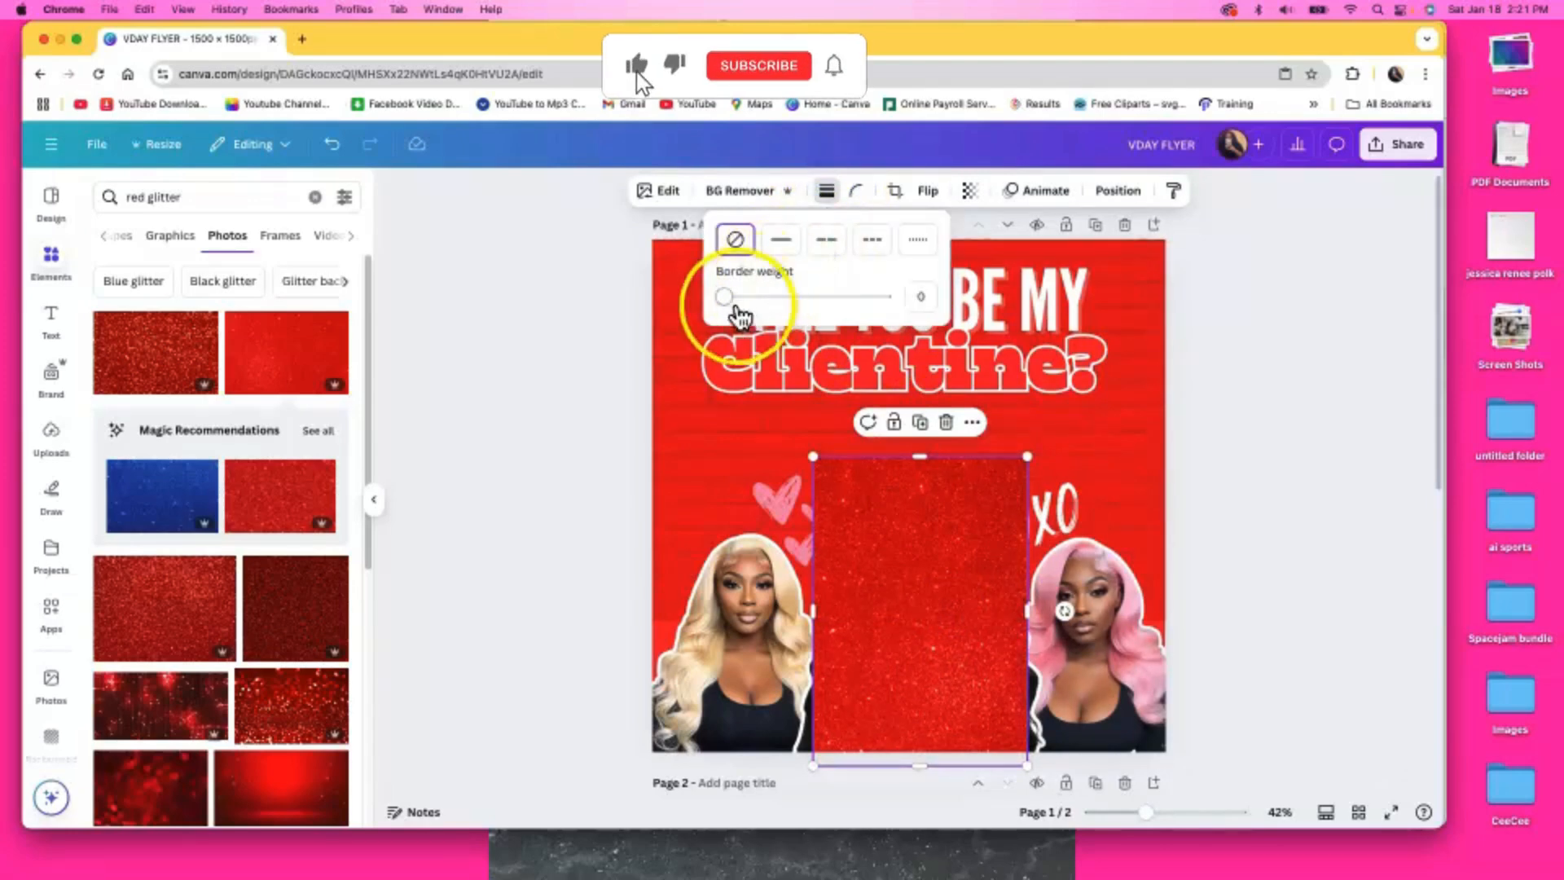
{"action": "left_click_drag", "start_coordinate": [727, 299], "coordinate": [735, 300]}
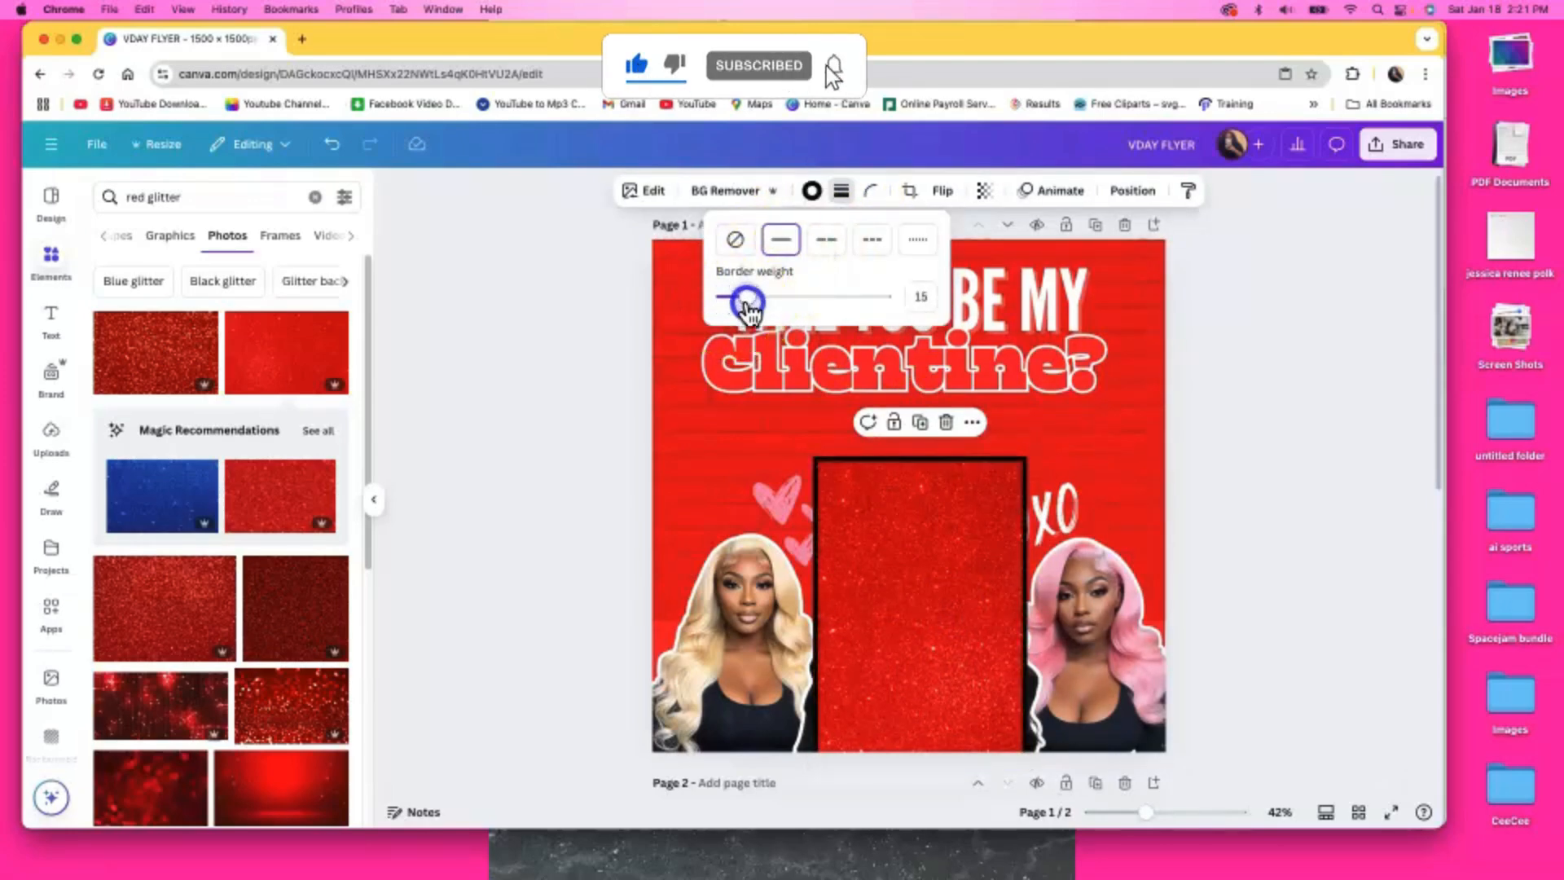
{"action": "left_click", "coordinate": [827, 193]}
{"action": "left_click", "coordinate": [812, 189]}
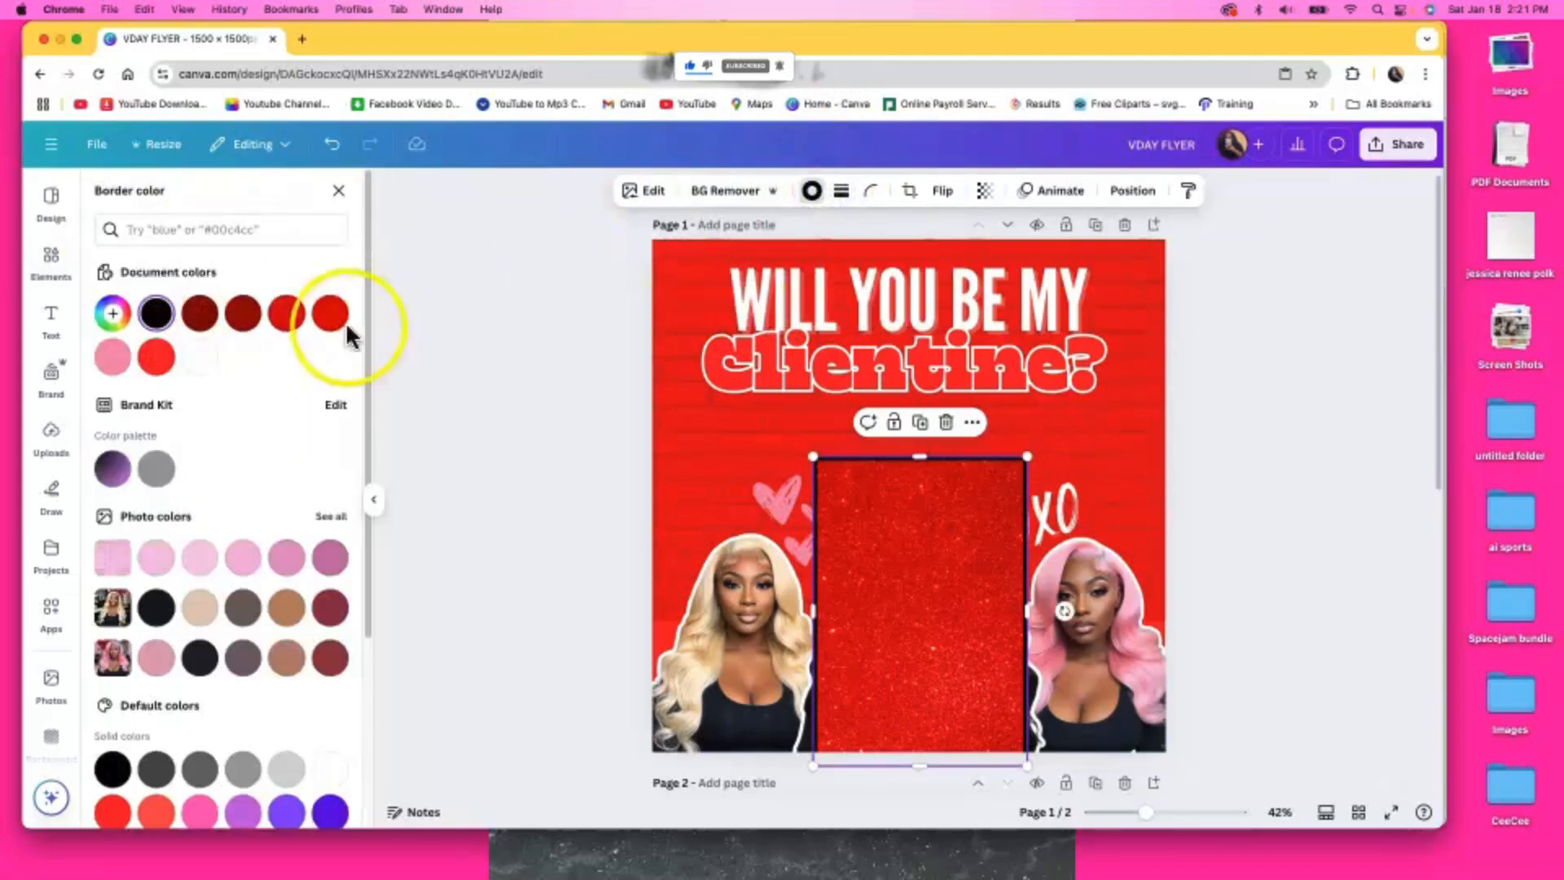
{"action": "left_click", "coordinate": [243, 313]}
{"action": "left_click", "coordinate": [1245, 598]}
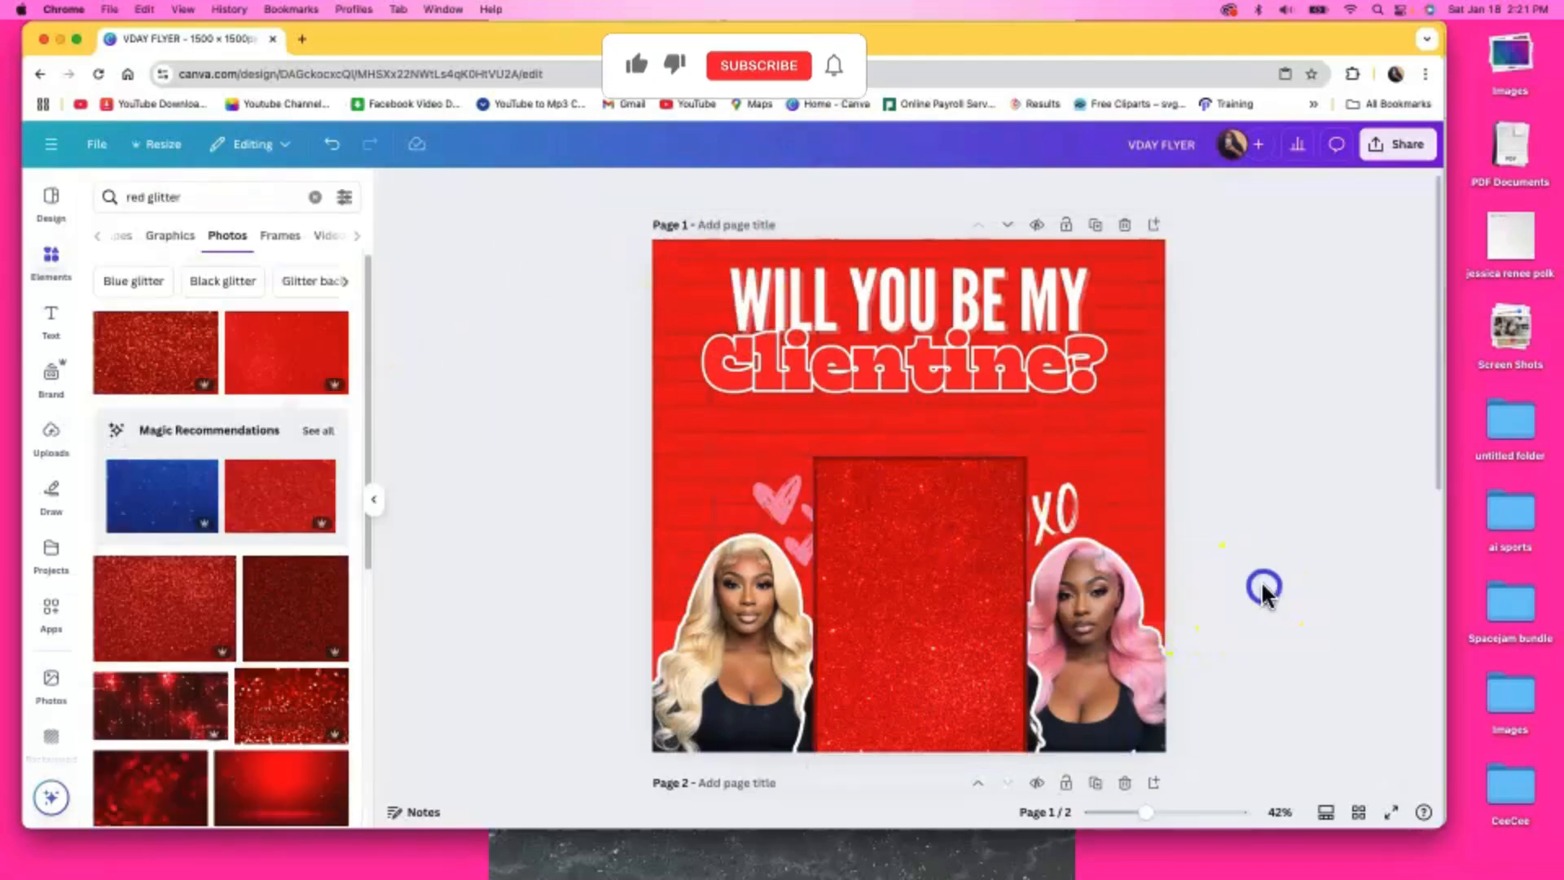
Send the bordered glitter panel to the back so it sits behind the black-haired woman
{"action": "left_click", "coordinate": [918, 593]}
{"action": "right_click", "coordinate": [921, 601]}
{"action": "left_click", "coordinate": [1048, 488]}
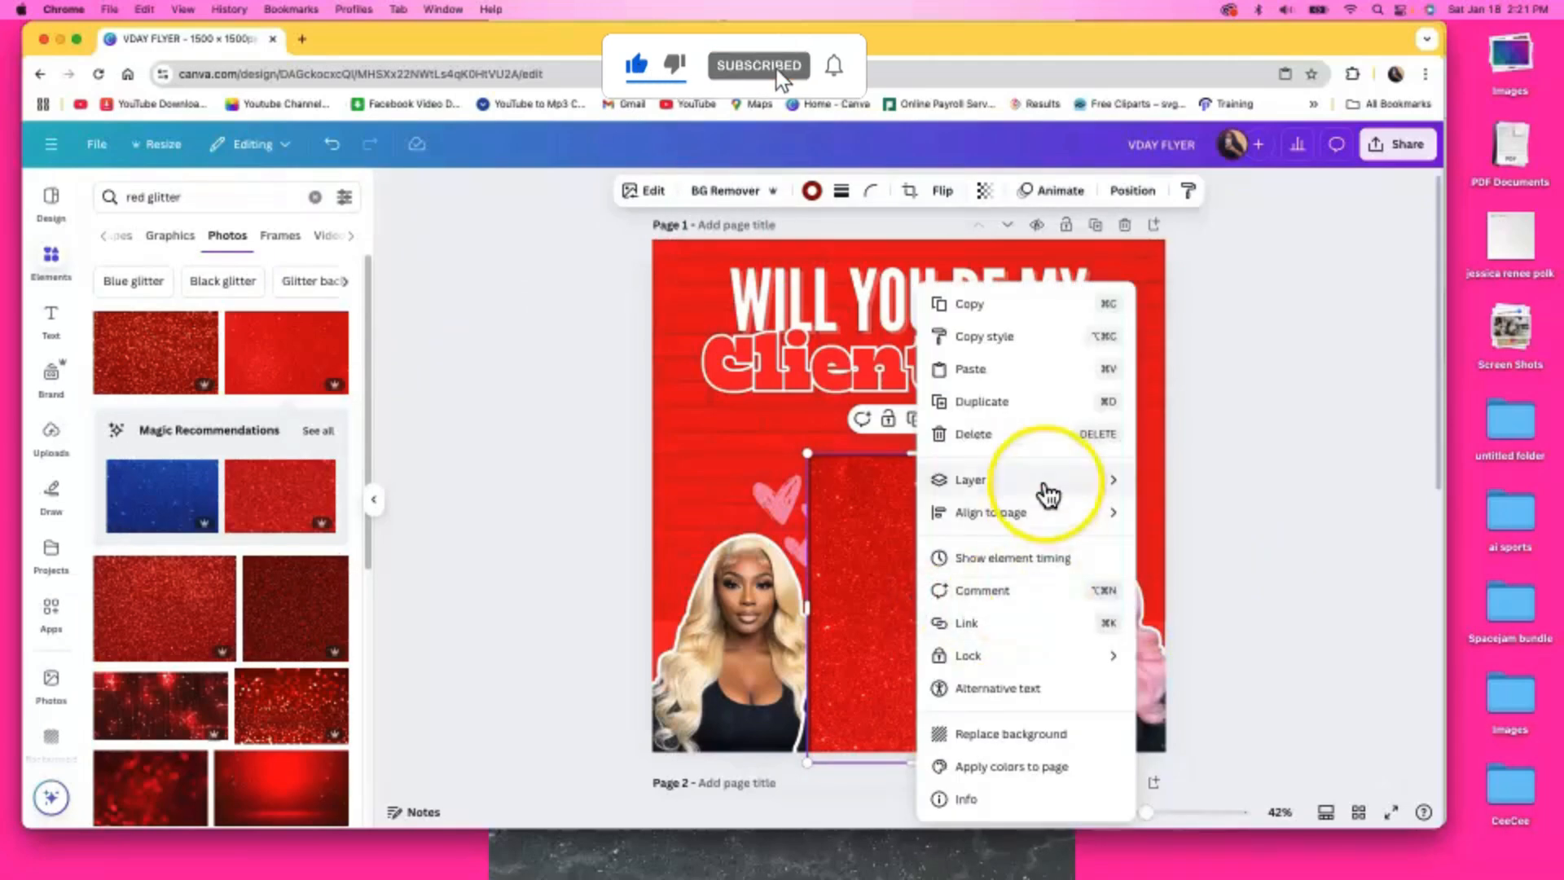
{"action": "left_click", "coordinate": [1207, 583]}
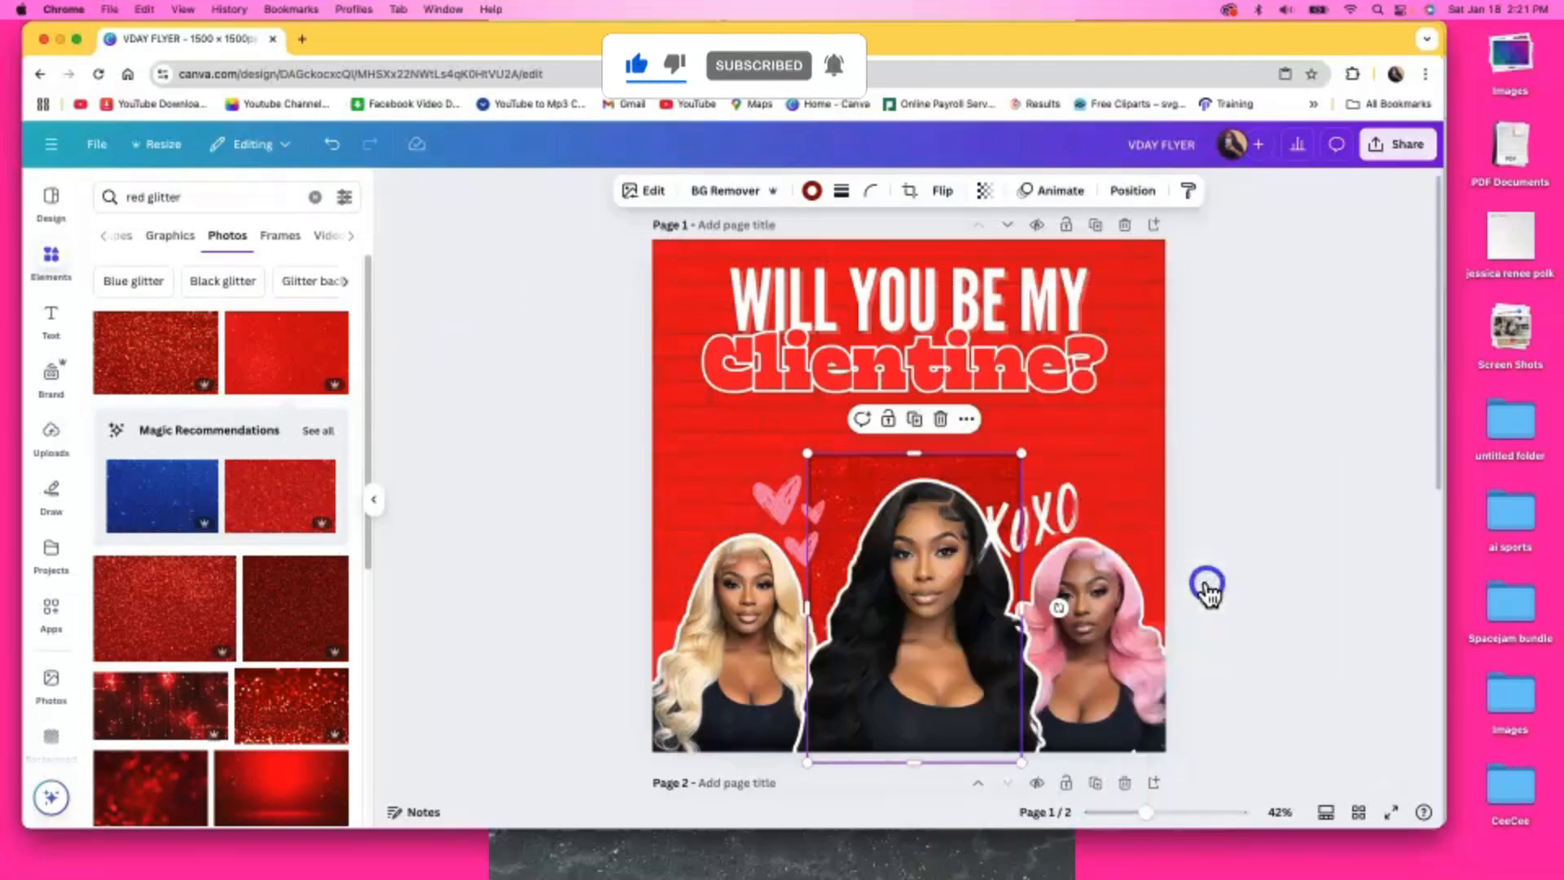
{"action": "left_click", "coordinate": [1281, 487]}
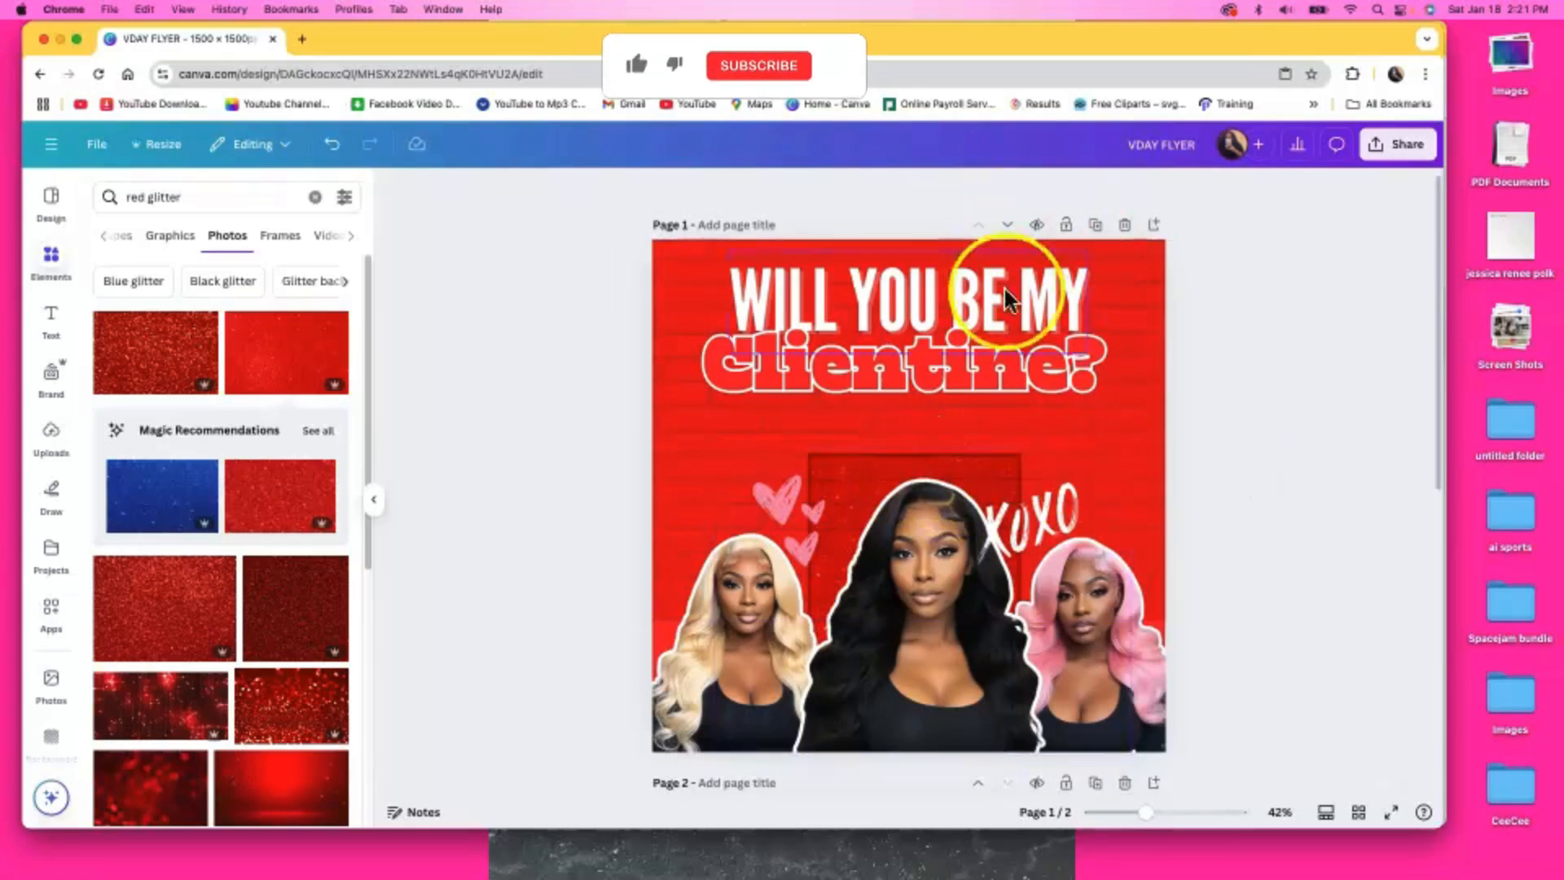
Copy the bordered glitter panel from the layer list and paste a duplicate onto the flyer
{"action": "left_click", "coordinate": [911, 560]}
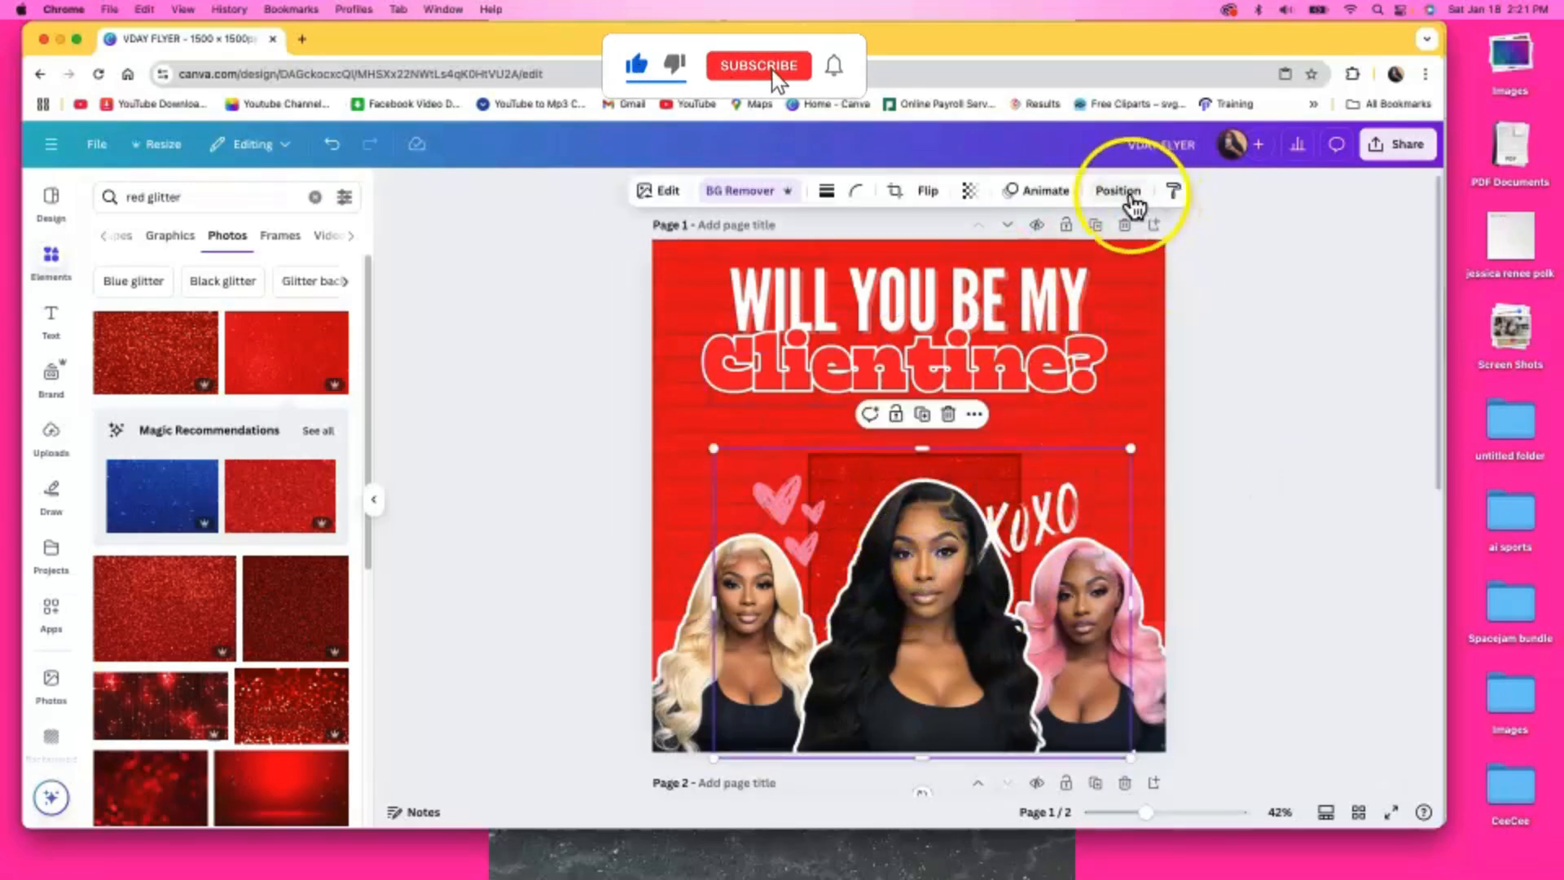
{"action": "left_click", "coordinate": [1131, 194]}
{"action": "scroll", "coordinate": [255, 553], "scroll_direction": "down", "scroll_amount": 3}
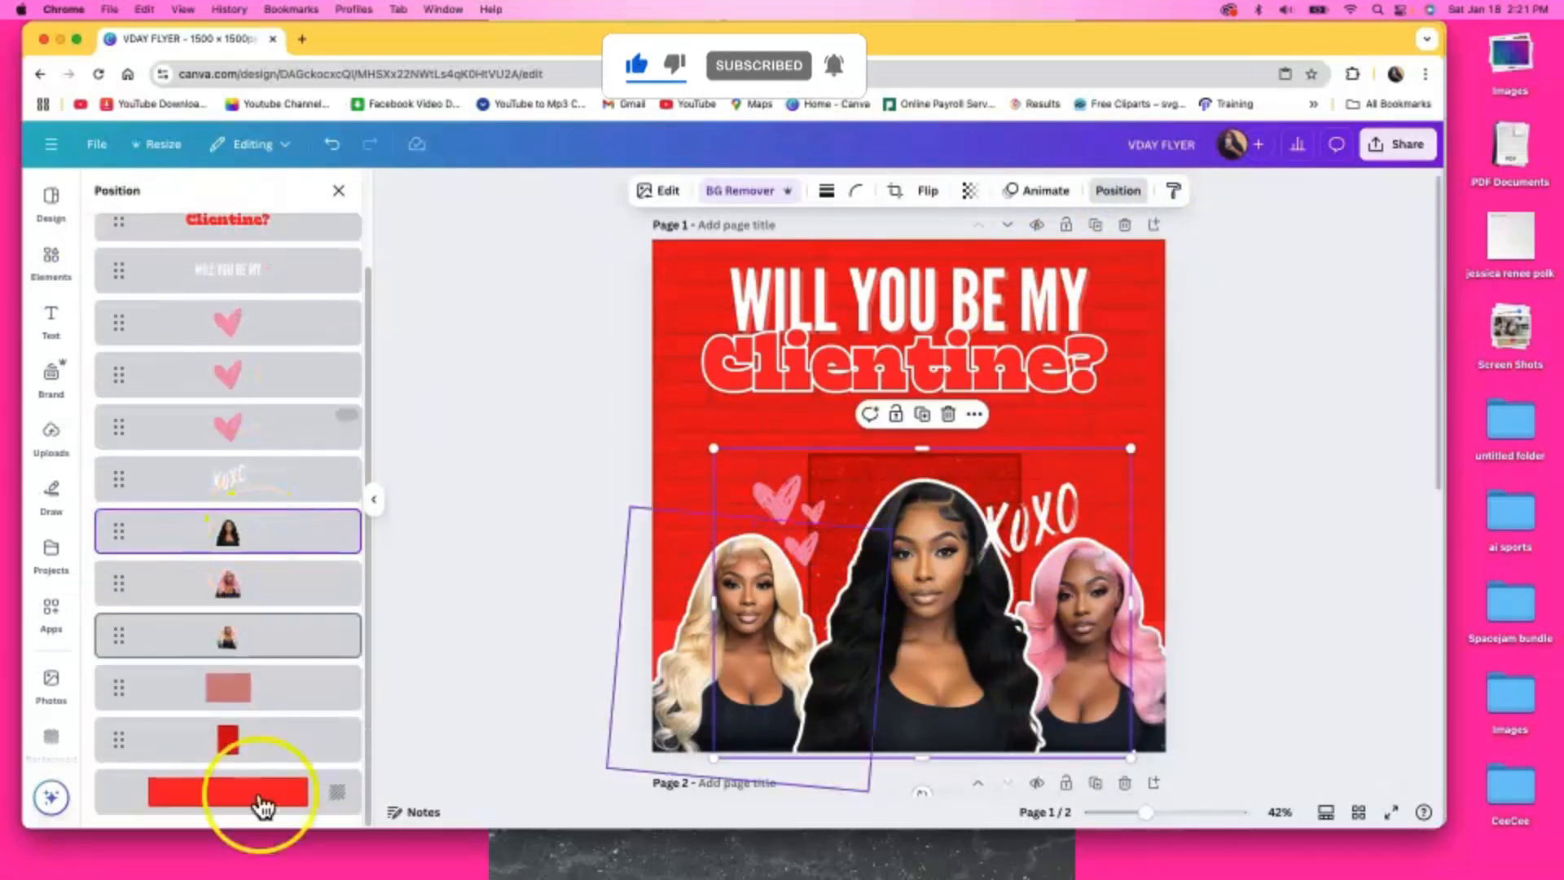
{"action": "right_click", "coordinate": [244, 745]}
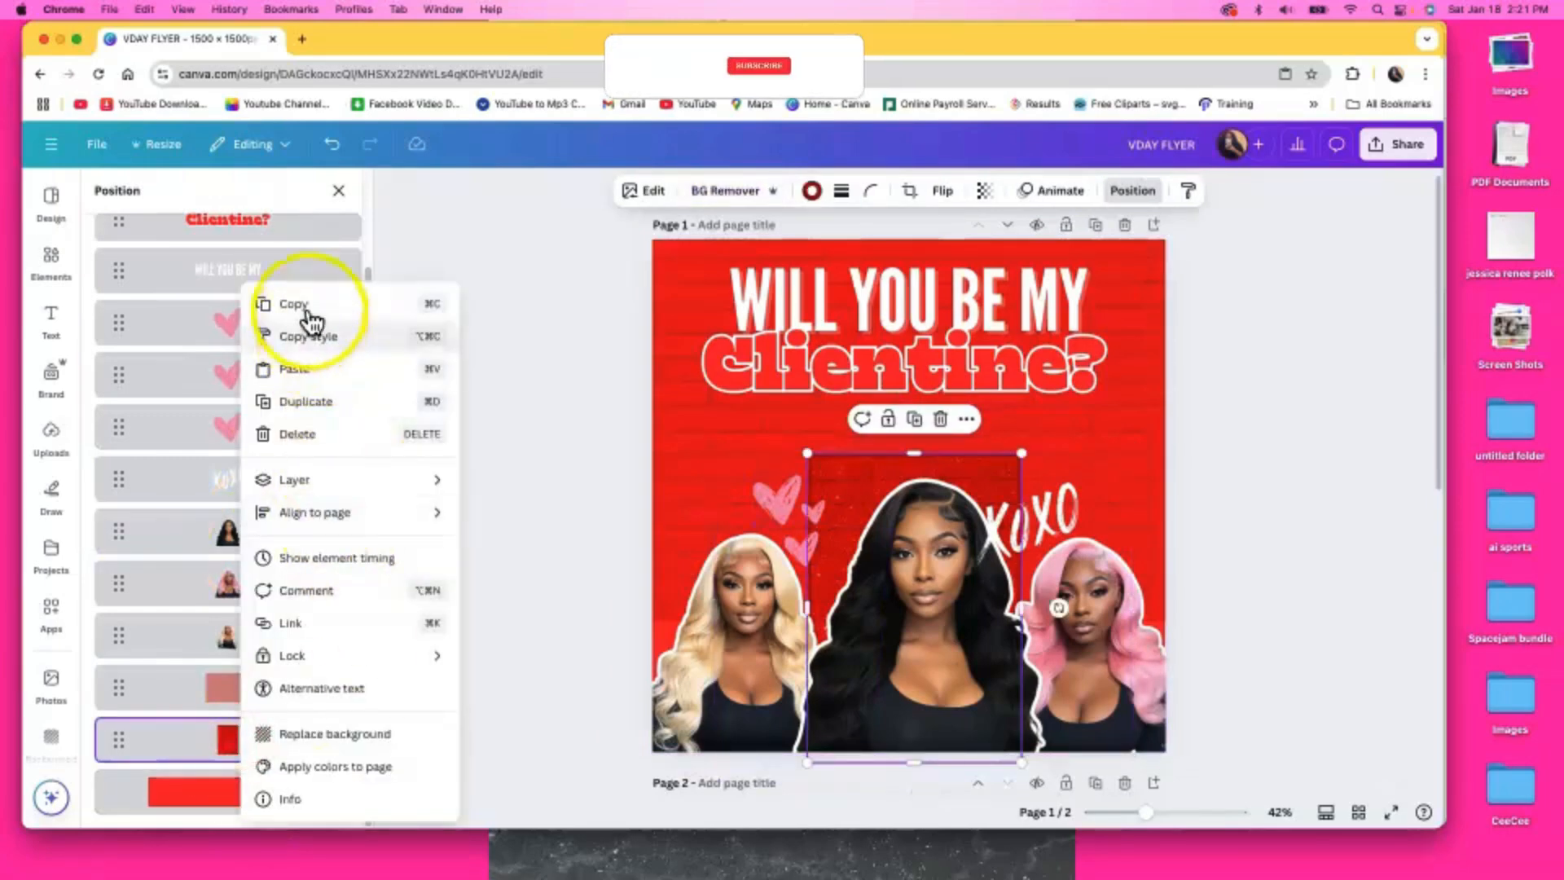
{"action": "left_click", "coordinate": [302, 303]}
{"action": "right_click", "coordinate": [710, 442]}
{"action": "left_click", "coordinate": [766, 367]}
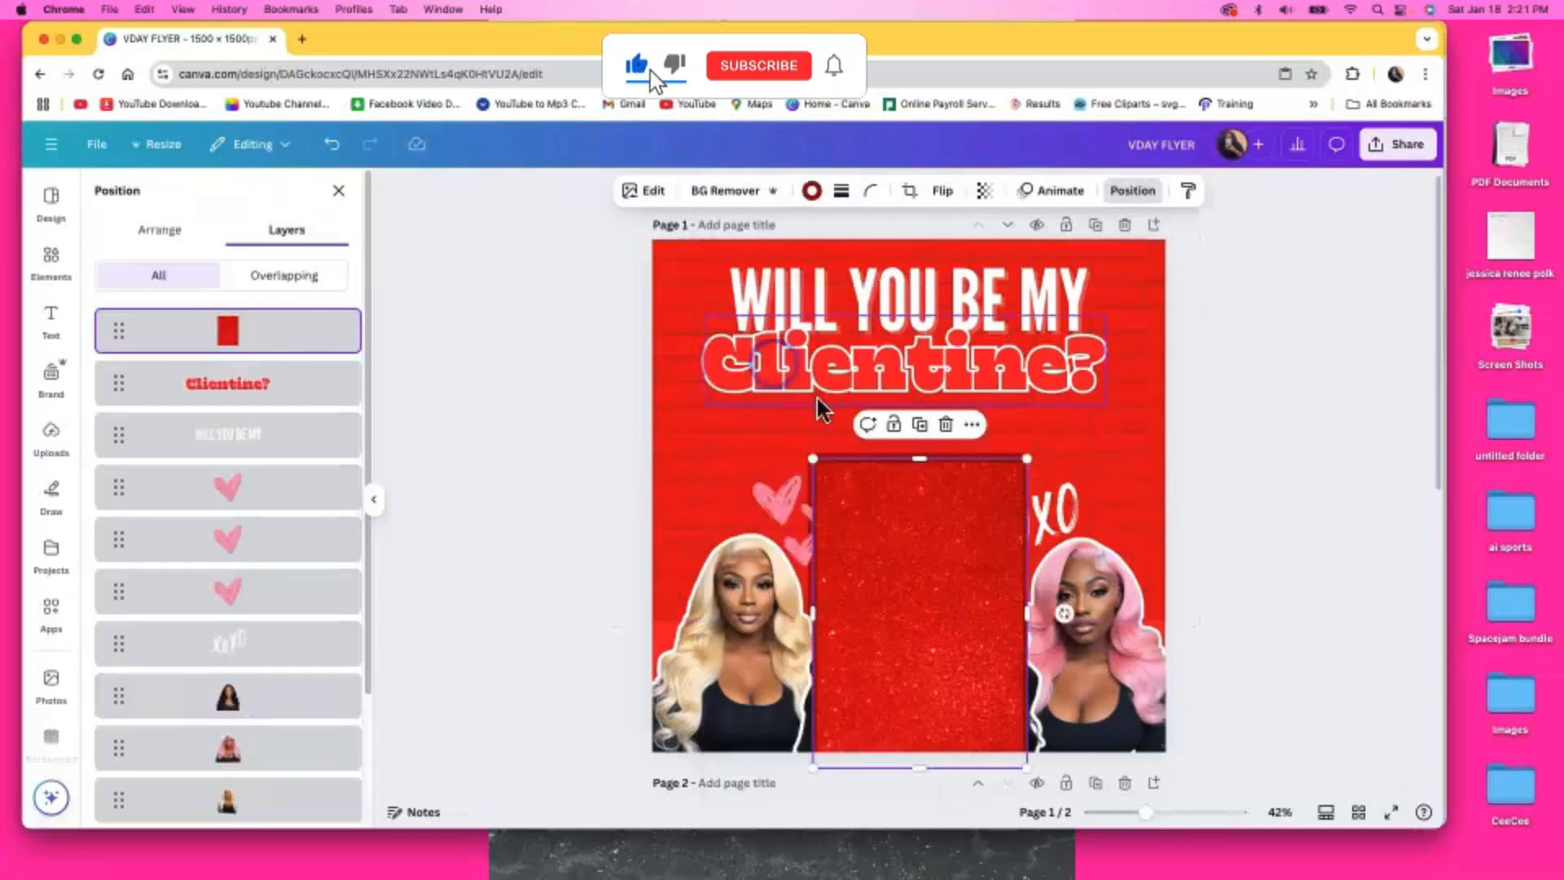
Move the pasted glitter panel over the blonde woman and tilt it counterclockwise
{"action": "left_click_drag", "start_coordinate": [913, 574], "coordinate": [748, 612]}
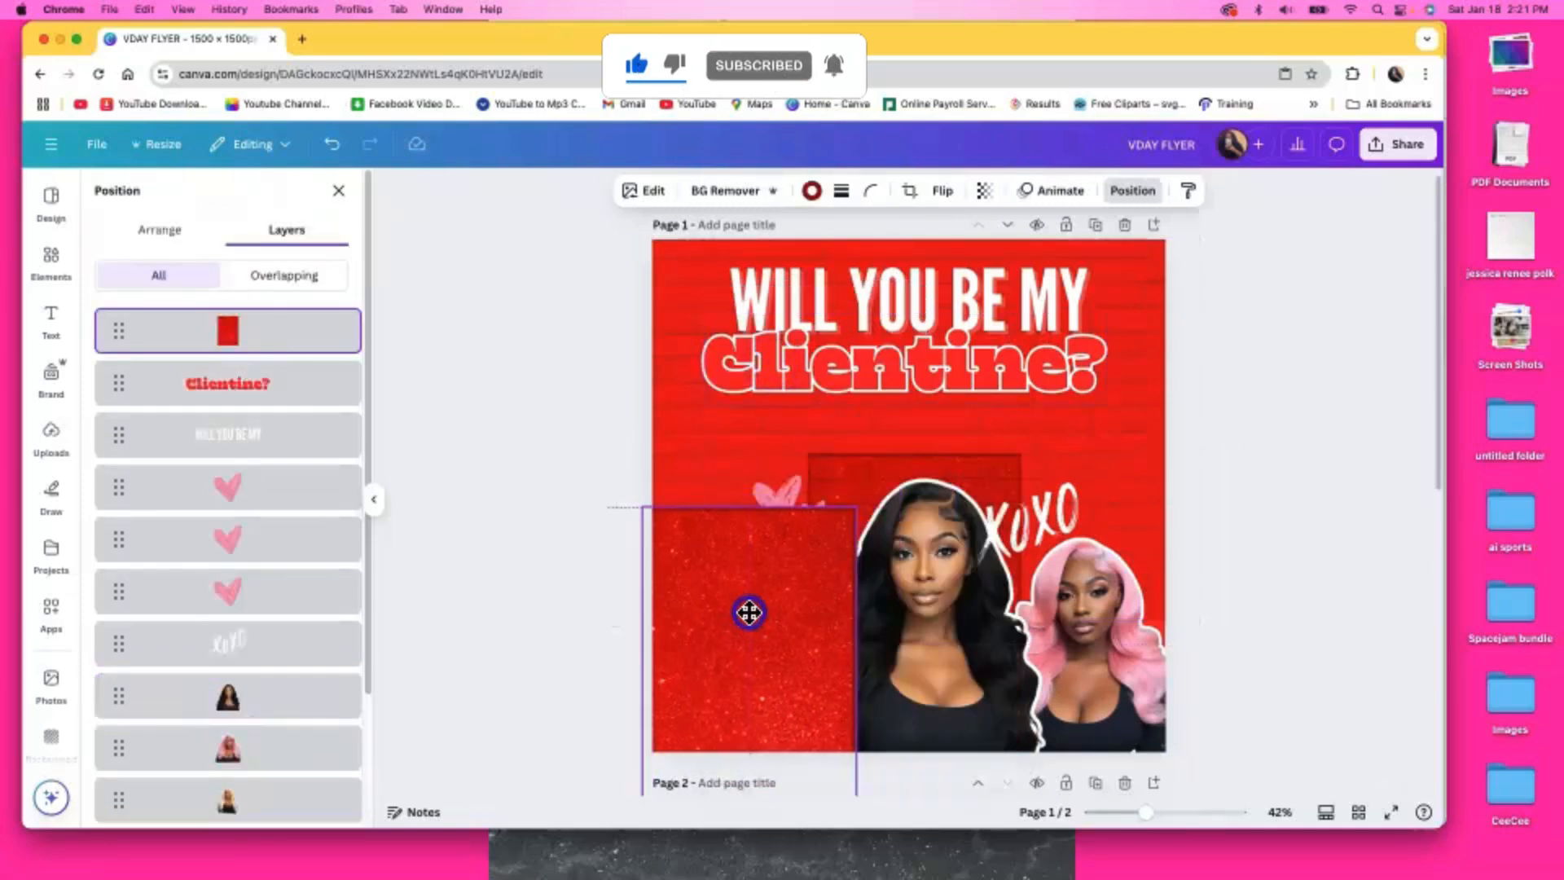
{"action": "left_click_drag", "start_coordinate": [896, 660], "coordinate": [899, 634]}
{"action": "left_click_drag", "start_coordinate": [755, 661], "coordinate": [769, 636]}
Place another copy of the glitter panel over the pink-haired woman and tilt it slightly clockwise
{"action": "left_click_drag", "start_coordinate": [739, 584], "coordinate": [1123, 594]}
{"action": "left_click", "coordinate": [757, 491]}
{"action": "left_click_drag", "start_coordinate": [1268, 676], "coordinate": [1198, 717]}
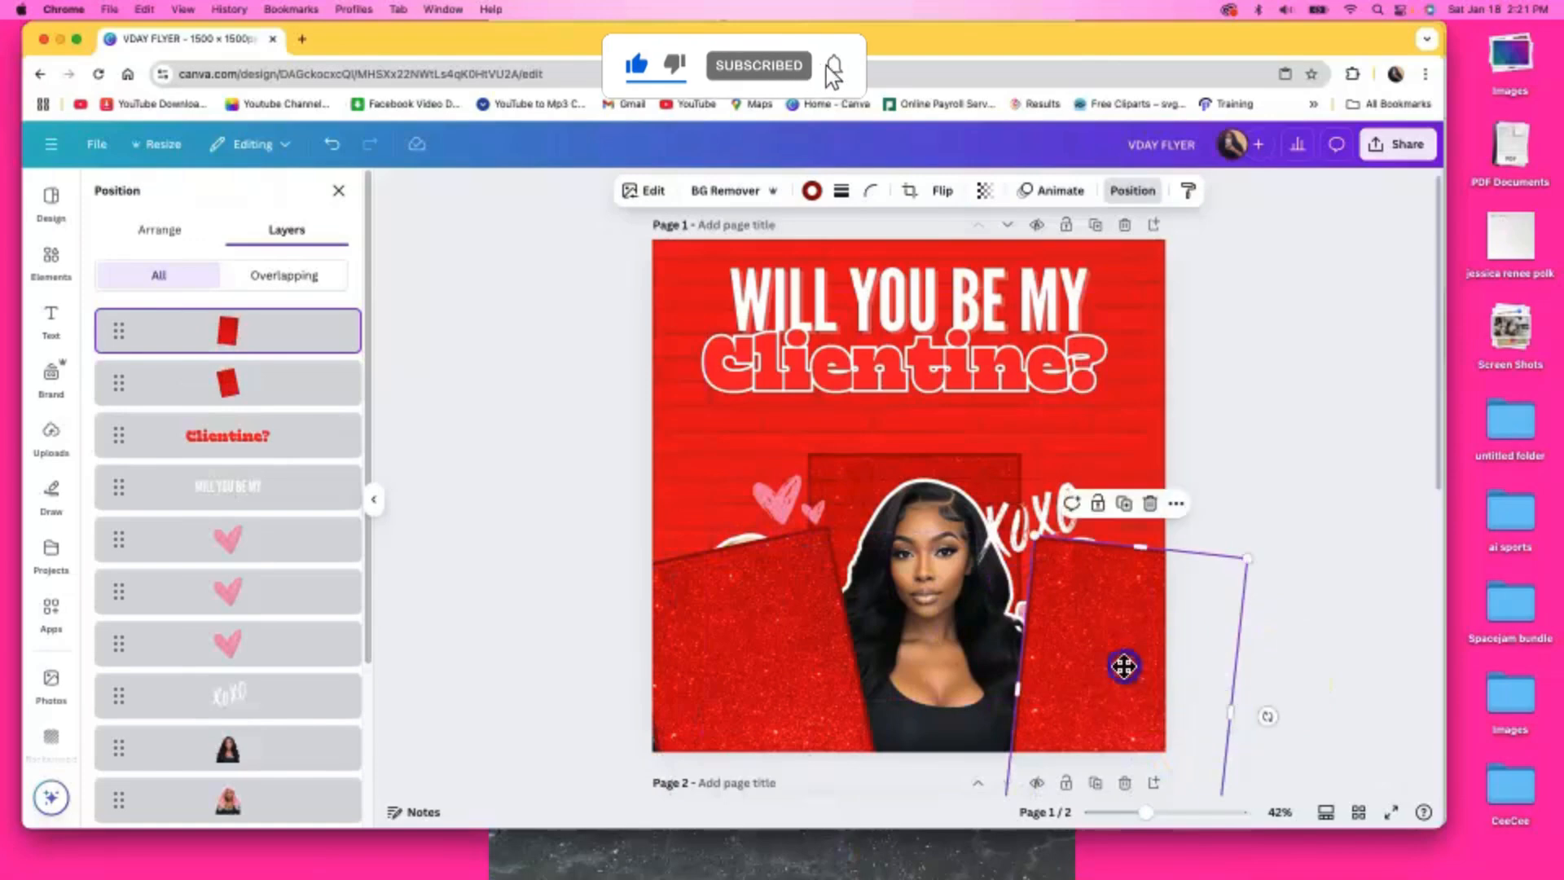
{"action": "left_click_drag", "start_coordinate": [1124, 663], "coordinate": [1103, 670]}
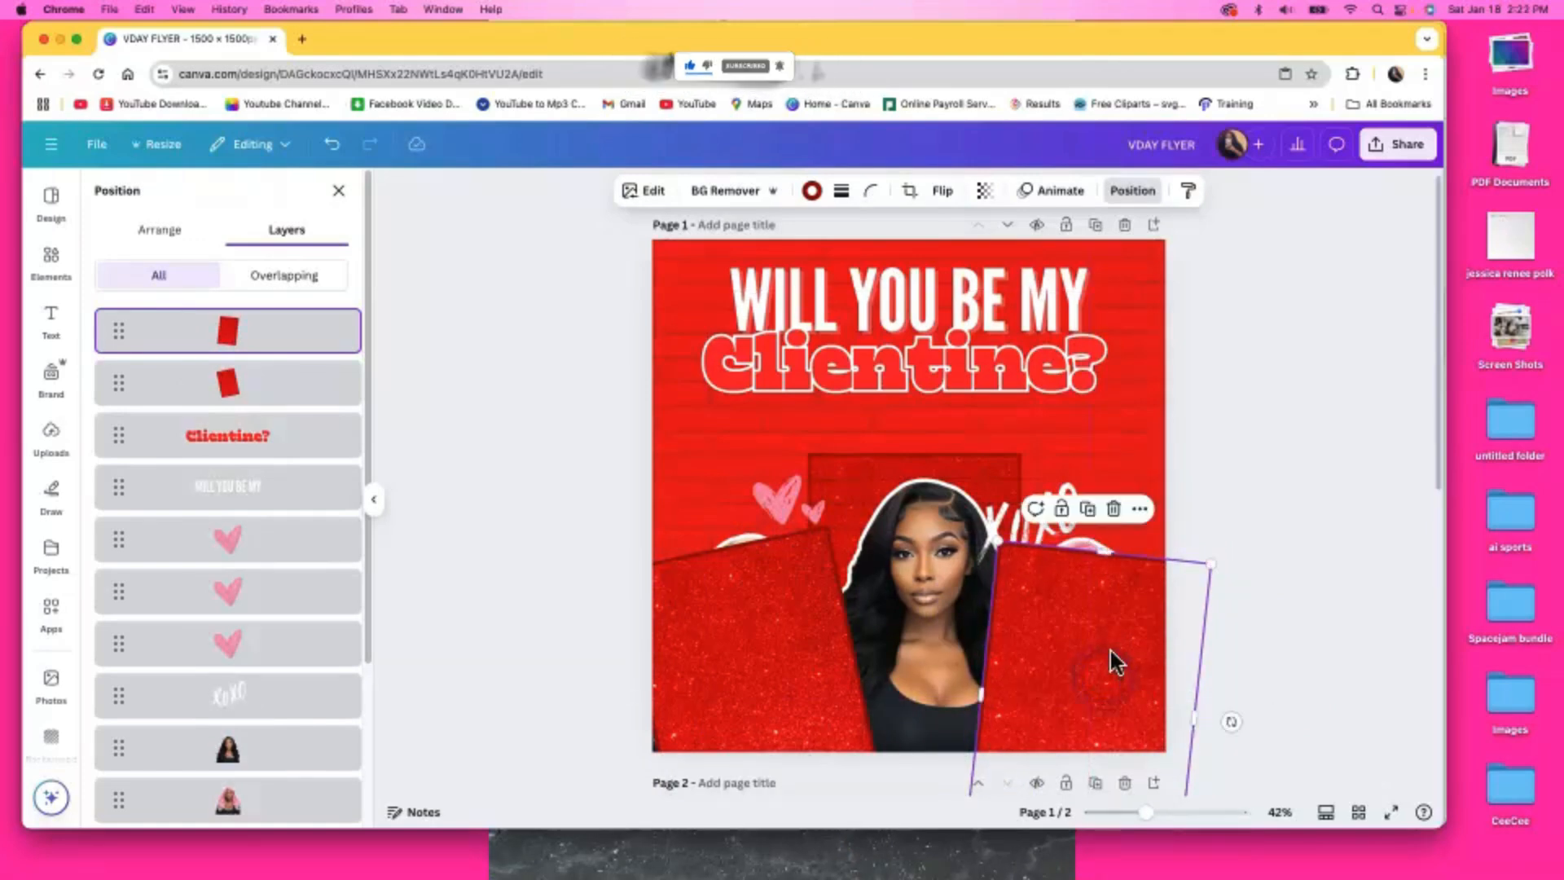
Send both tilted glitter panels to the back, behind the blonde and pink-haired women
{"action": "right_click", "coordinate": [1111, 644]}
{"action": "mouse_move", "coordinate": [1208, 489]}
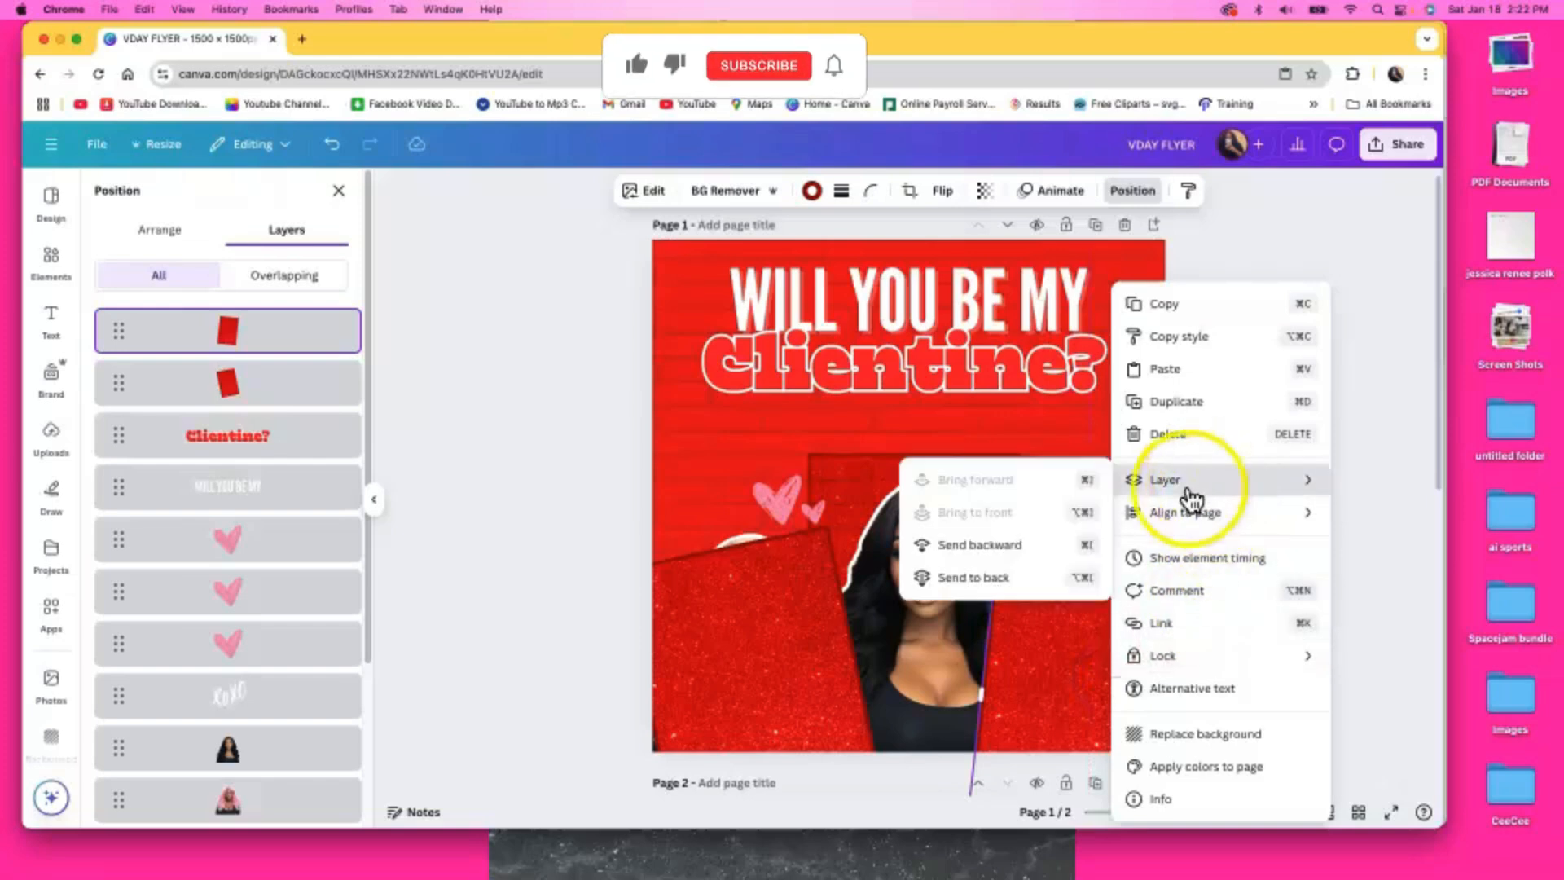
{"action": "left_click", "coordinate": [956, 578]}
{"action": "right_click", "coordinate": [750, 652]}
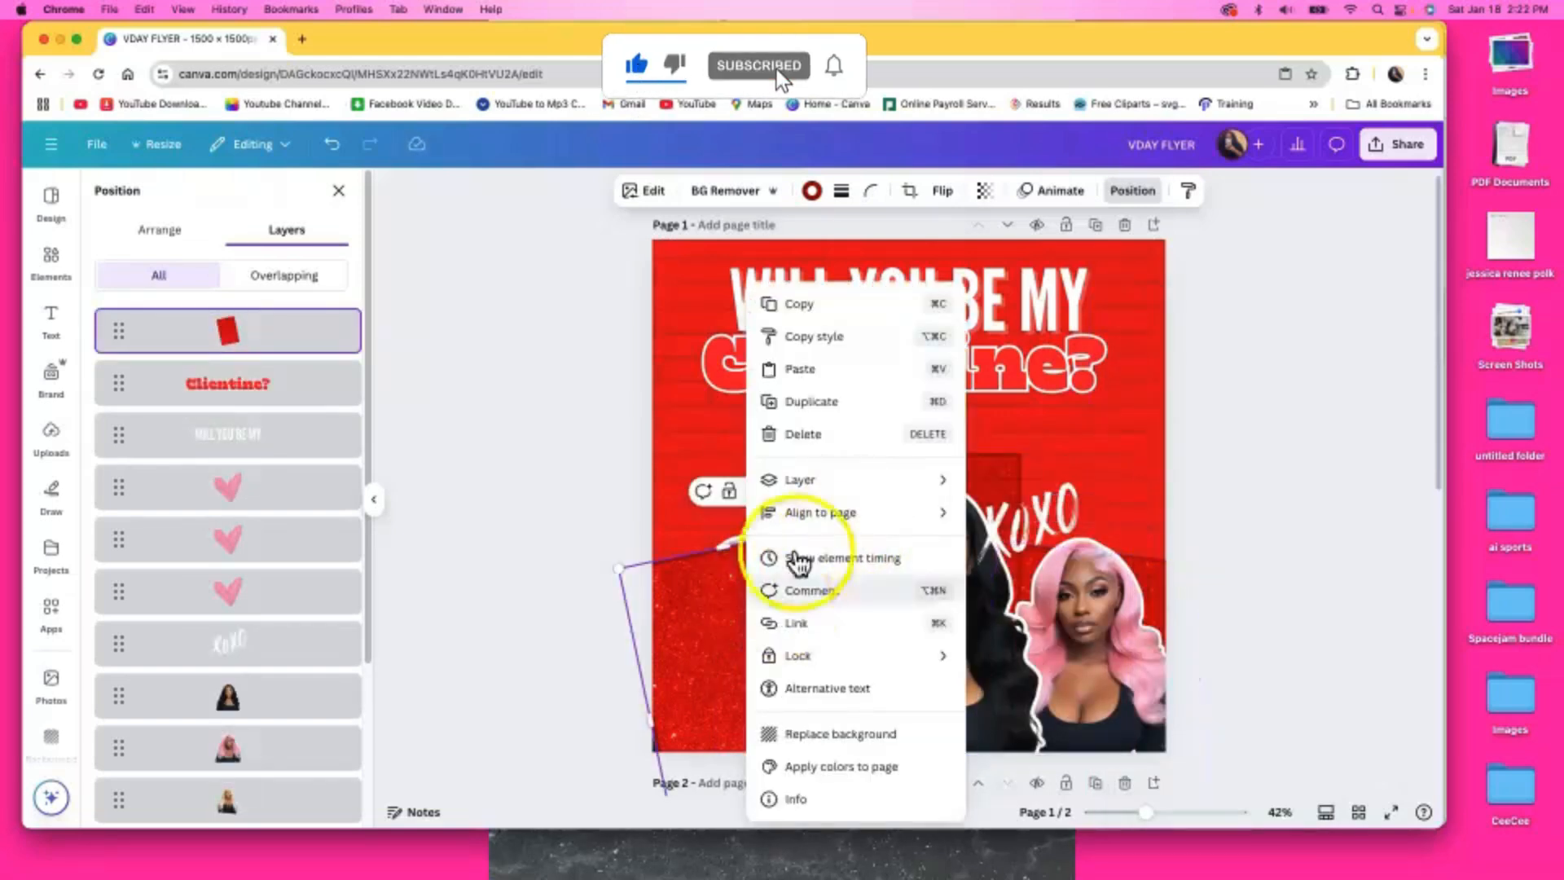
{"action": "mouse_move", "coordinate": [823, 480]}
{"action": "left_click", "coordinate": [1061, 576]}
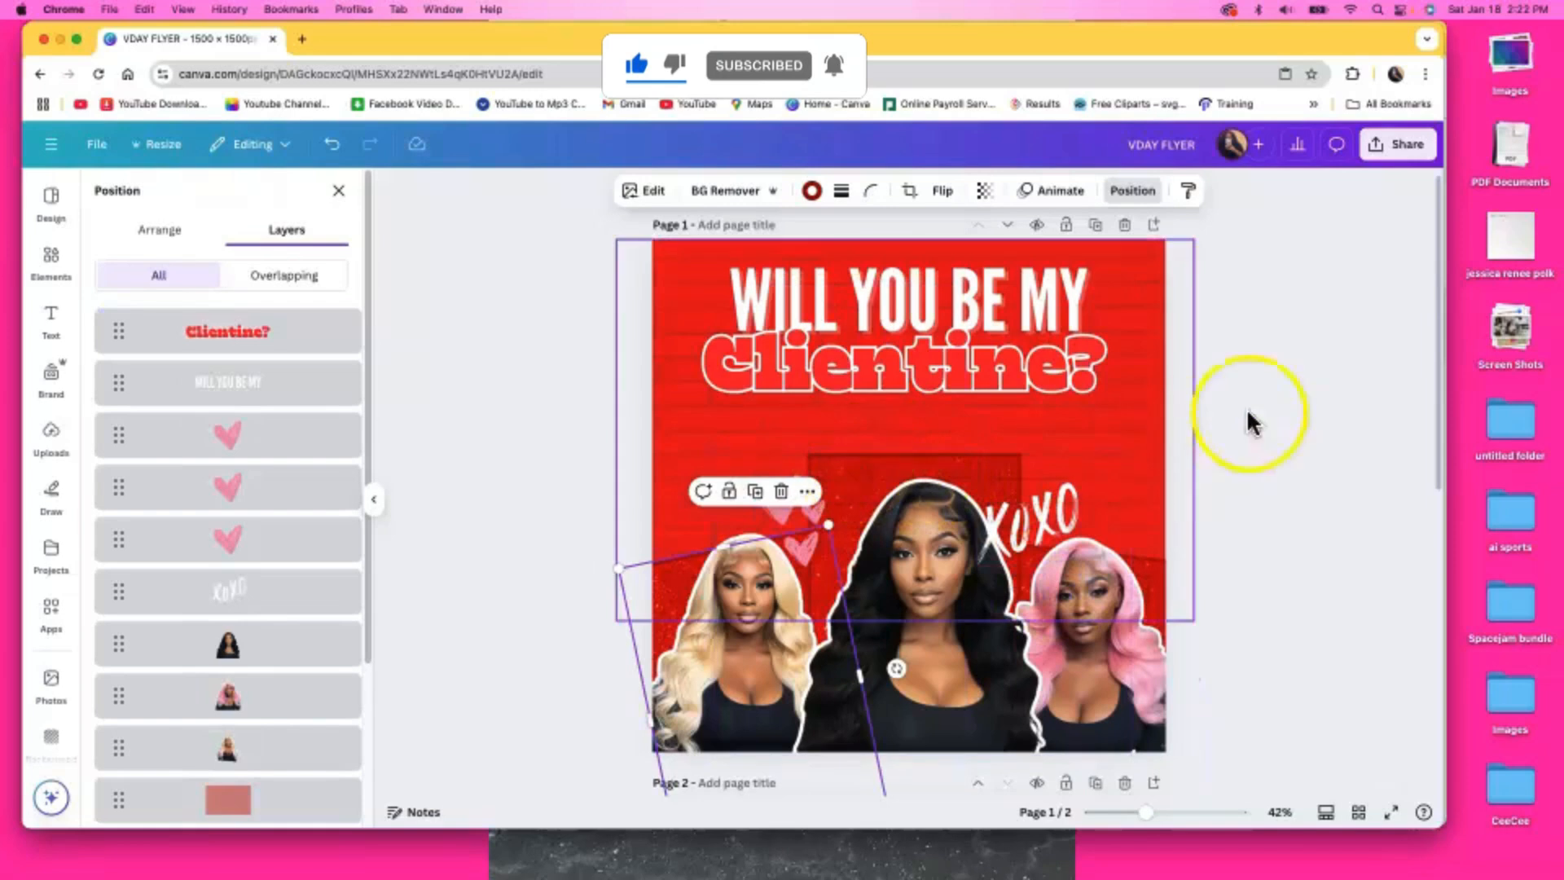
Shorten the central glitter panel from its top edge, widen it slightly, and shift the large pink heart toward the center
{"action": "scroll", "coordinate": [236, 570], "scroll_direction": "down", "scroll_amount": 5}
{"action": "left_click", "coordinate": [234, 643]}
{"action": "left_click", "coordinate": [914, 453]}
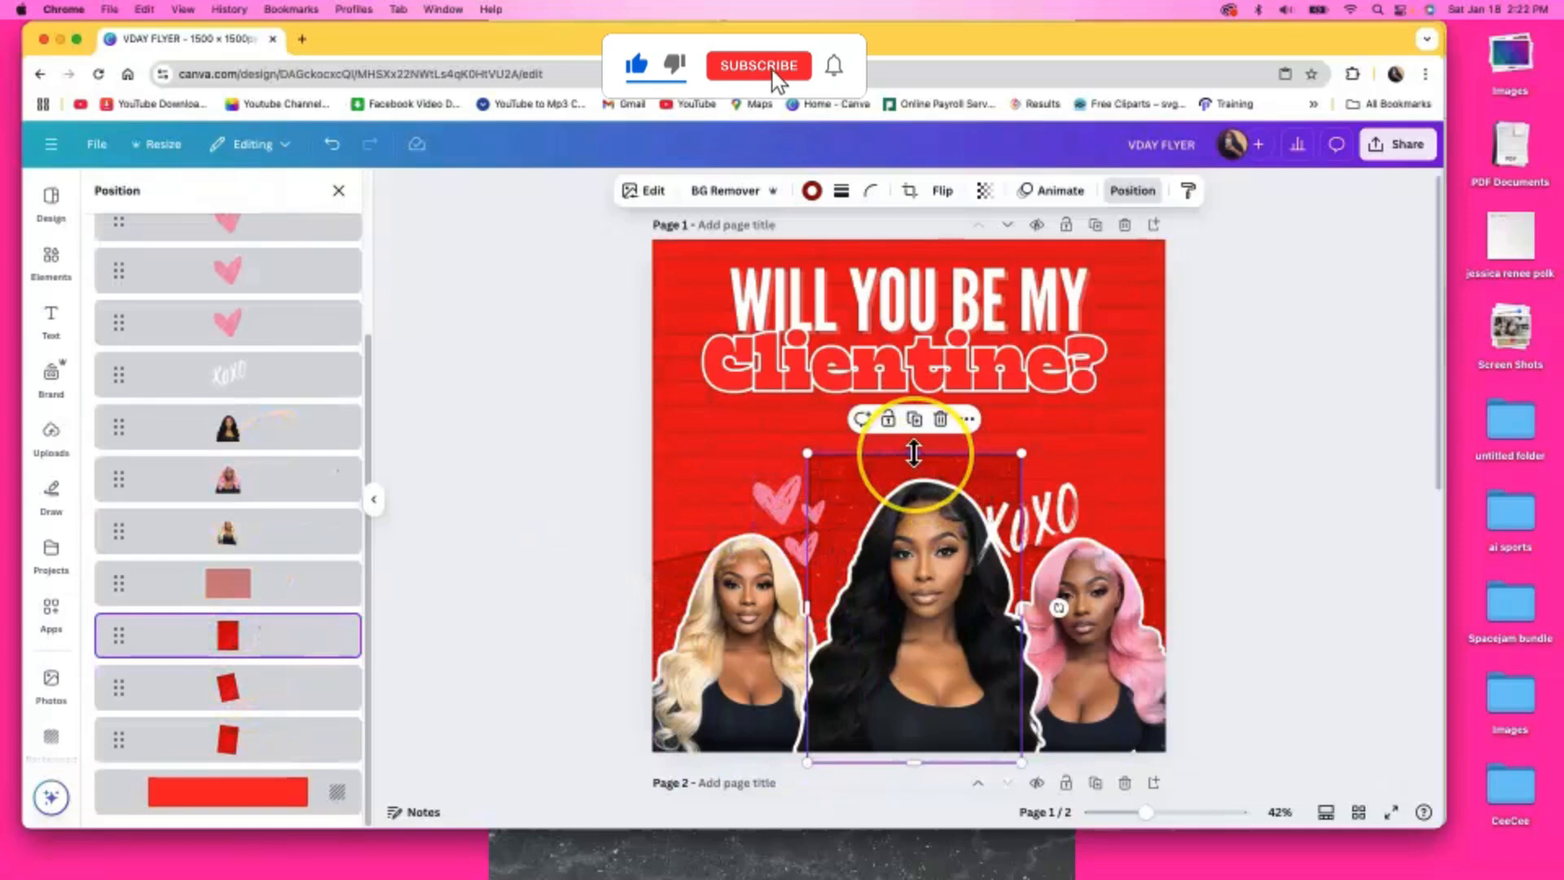
{"action": "left_click_drag", "start_coordinate": [913, 453], "coordinate": [917, 500]}
{"action": "left_click_drag", "start_coordinate": [1022, 623], "coordinate": [1031, 624]}
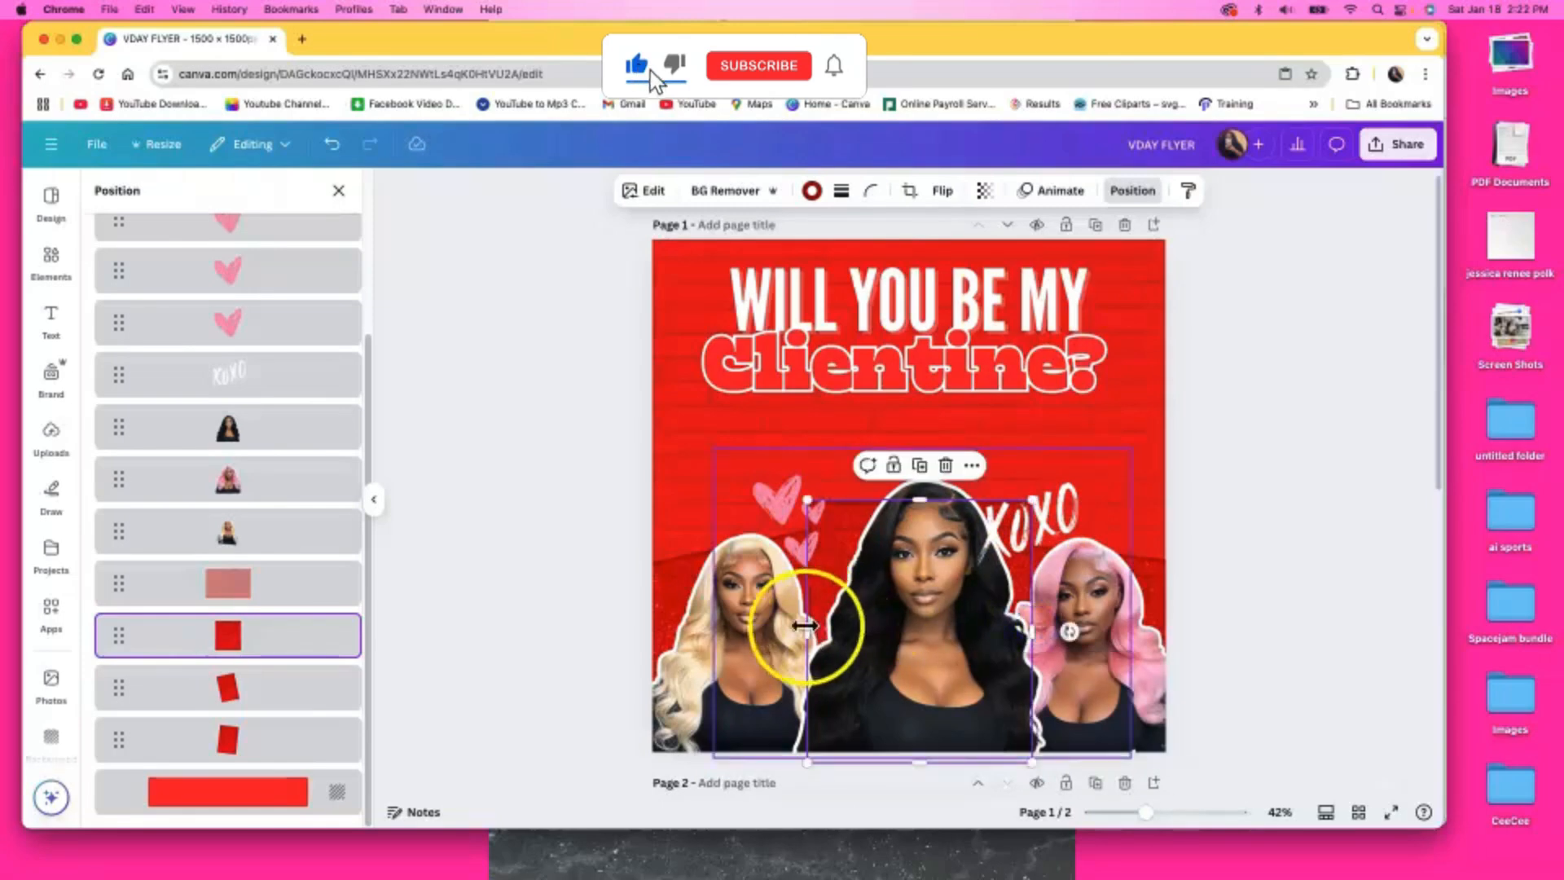
{"action": "left_click", "coordinate": [1266, 574]}
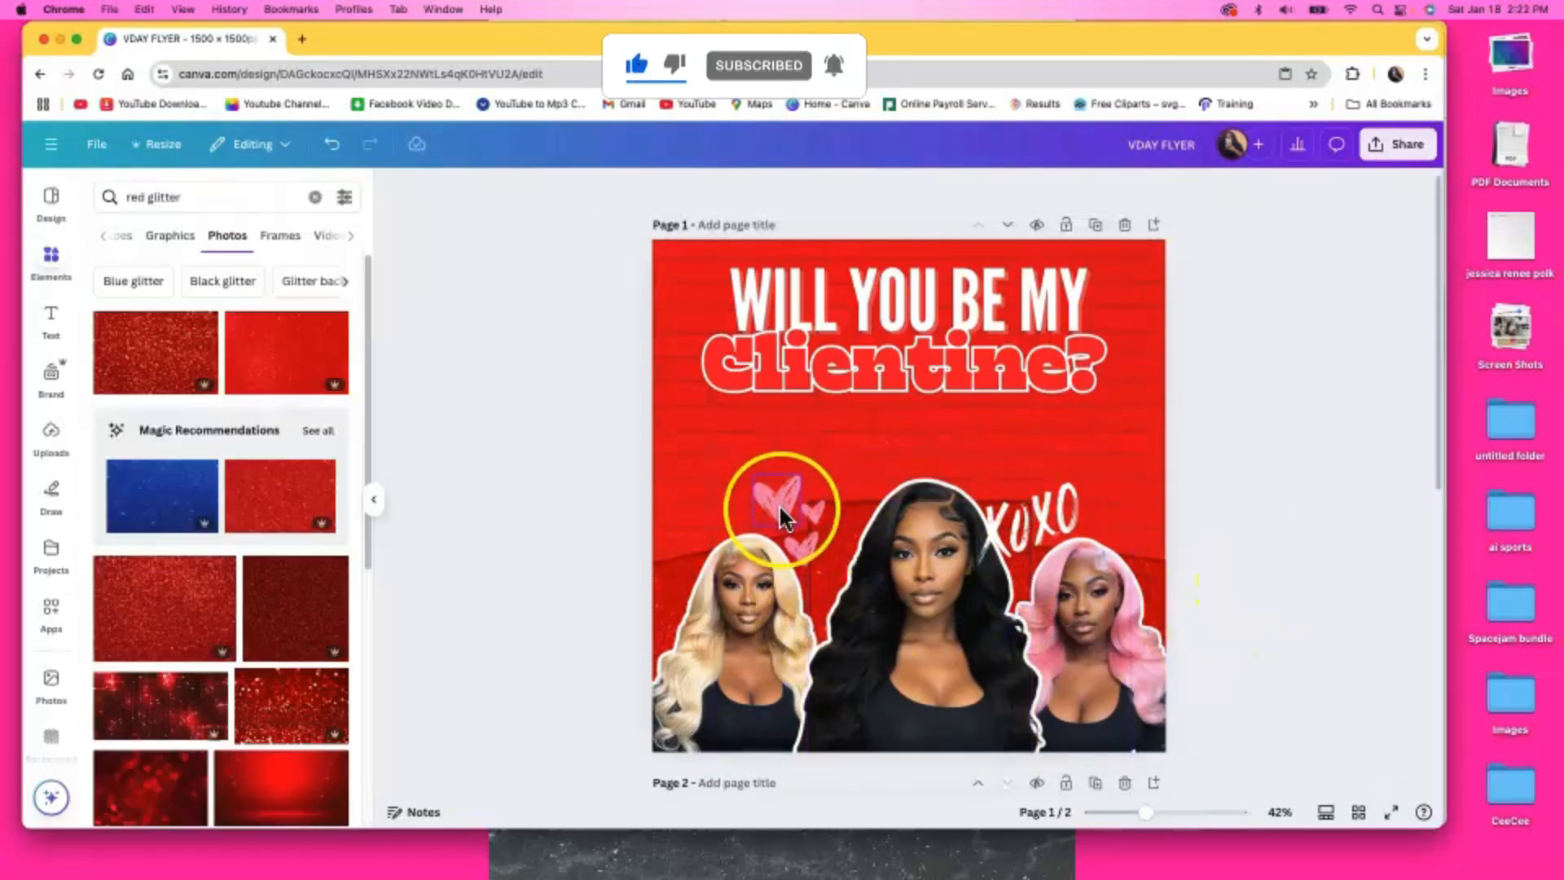
{"action": "left_click_drag", "start_coordinate": [779, 504], "coordinate": [795, 500]}
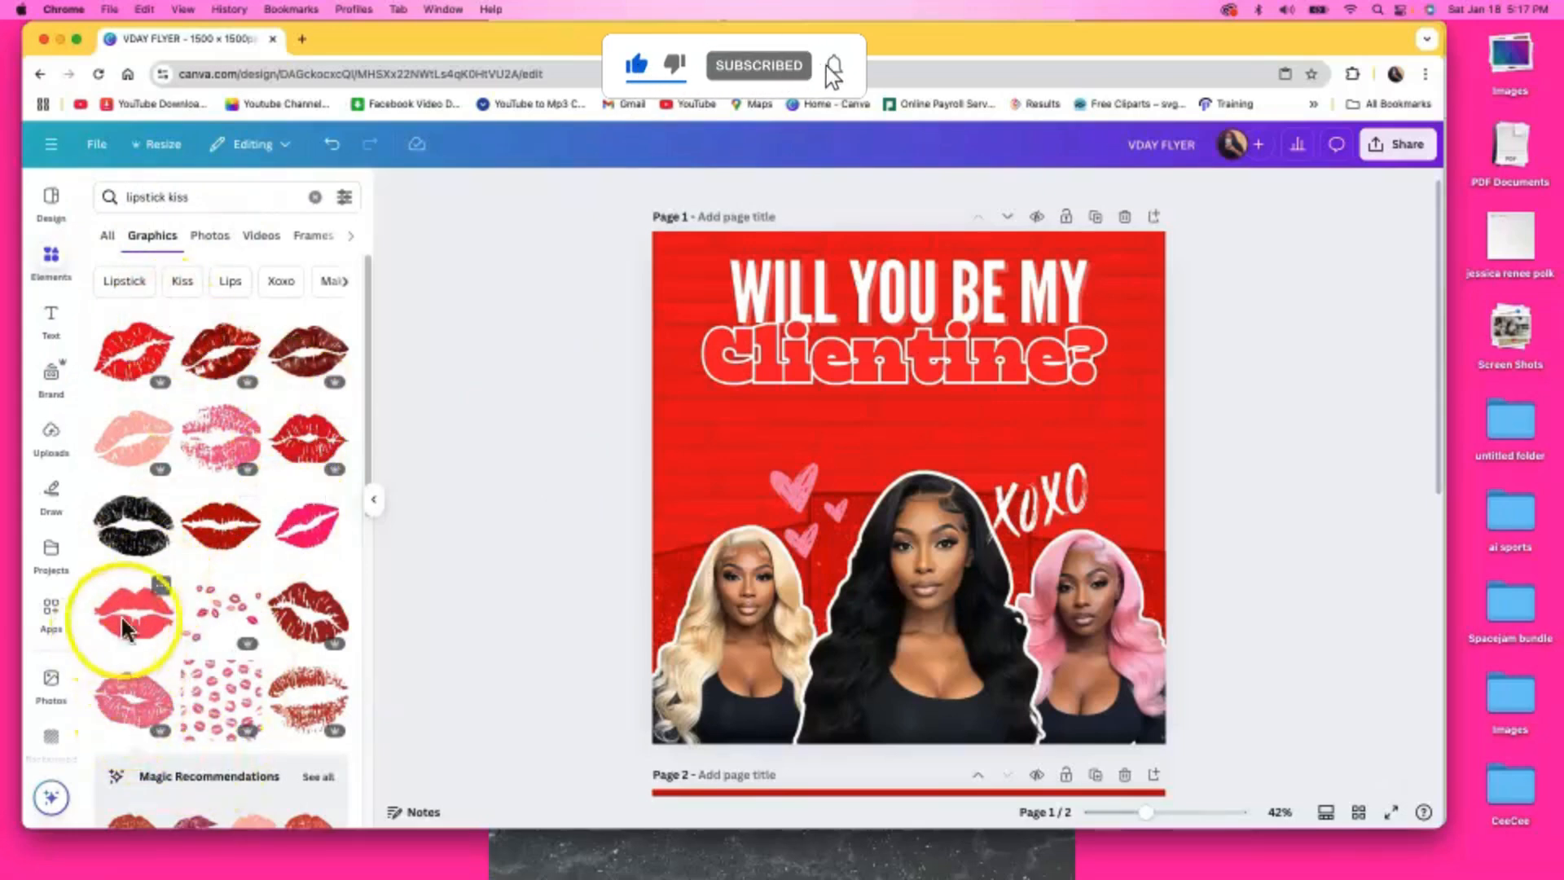
Add the bright pink lipstick kiss graphic, rotate it about 45 degrees clockwise, and place it behind the headline in the flyer's upper-left corner
{"action": "scroll", "coordinate": [262, 609], "scroll_direction": "down", "scroll_amount": 2}
{"action": "left_click", "coordinate": [307, 488]}
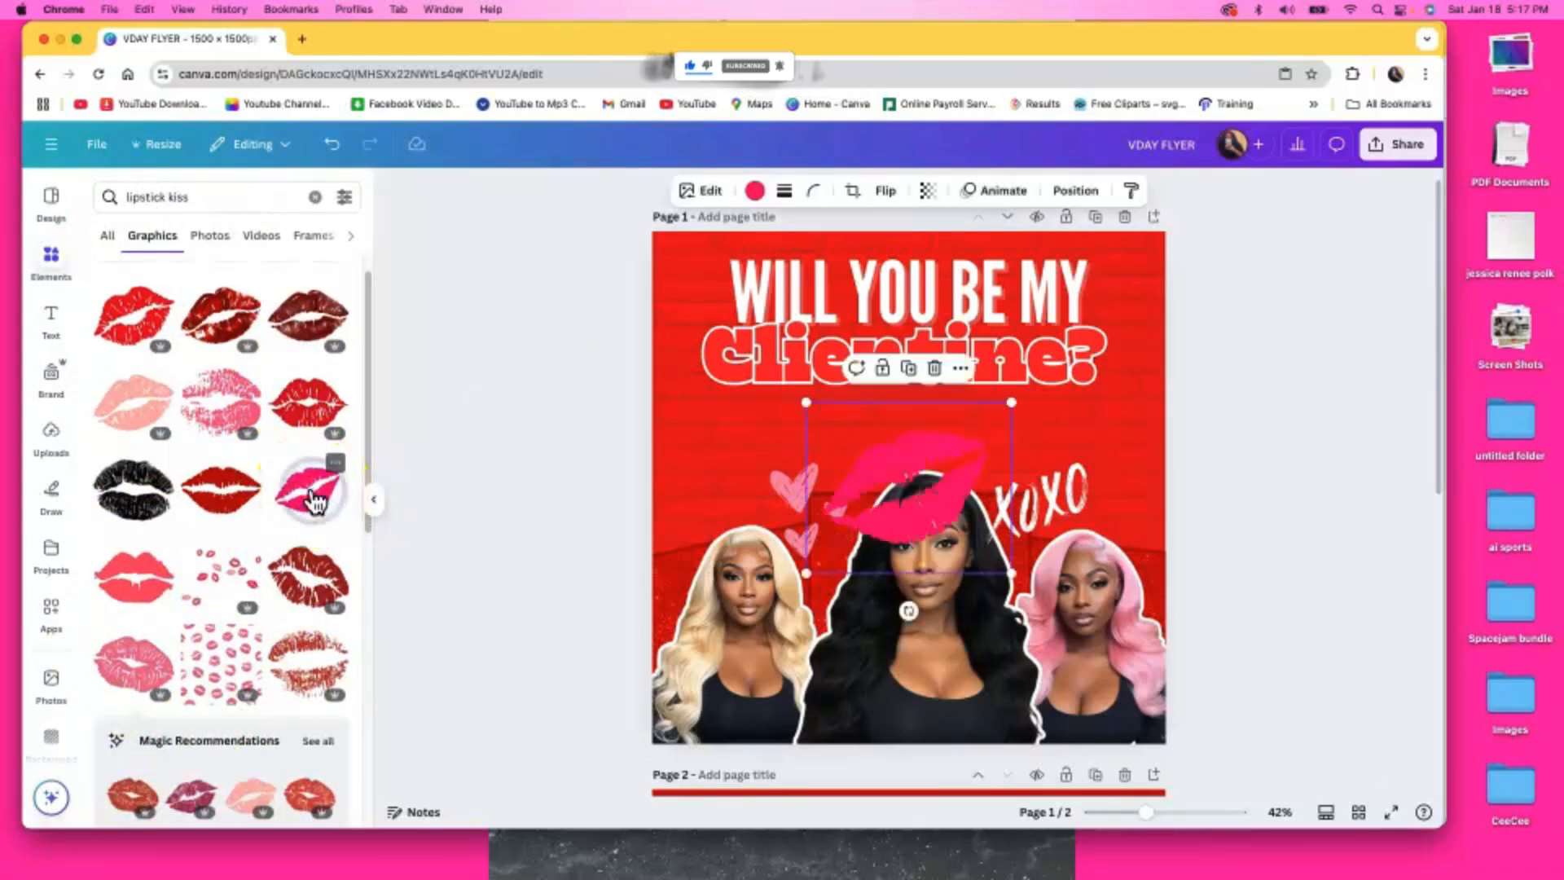
{"action": "left_click_drag", "start_coordinate": [936, 489], "coordinate": [845, 505]}
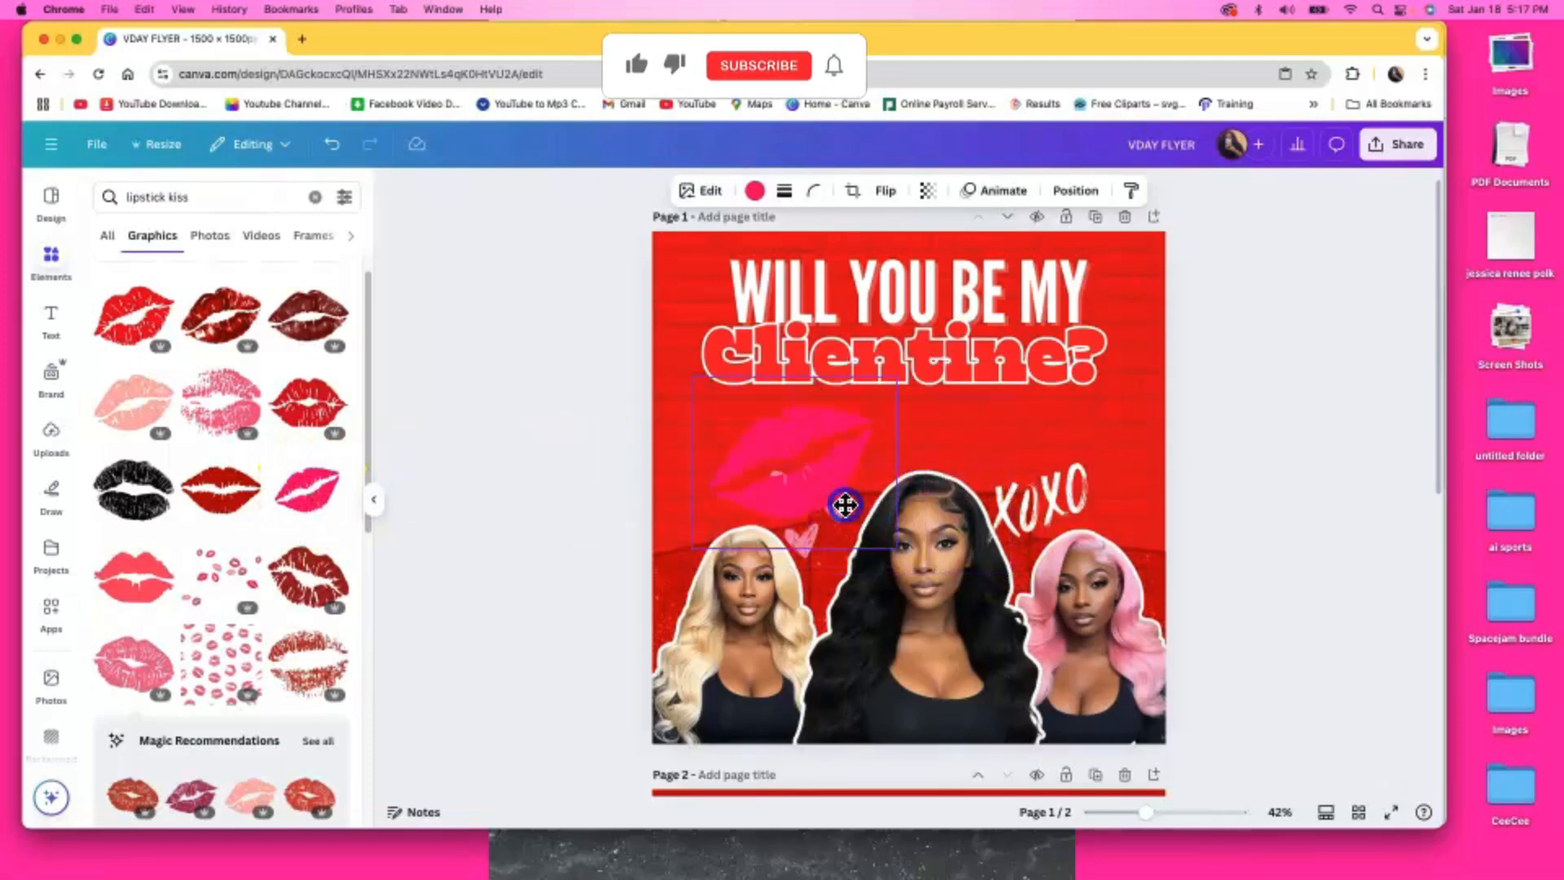
{"action": "left_click_drag", "start_coordinate": [785, 576], "coordinate": [709, 553]}
{"action": "left_click_drag", "start_coordinate": [758, 373], "coordinate": [698, 225]}
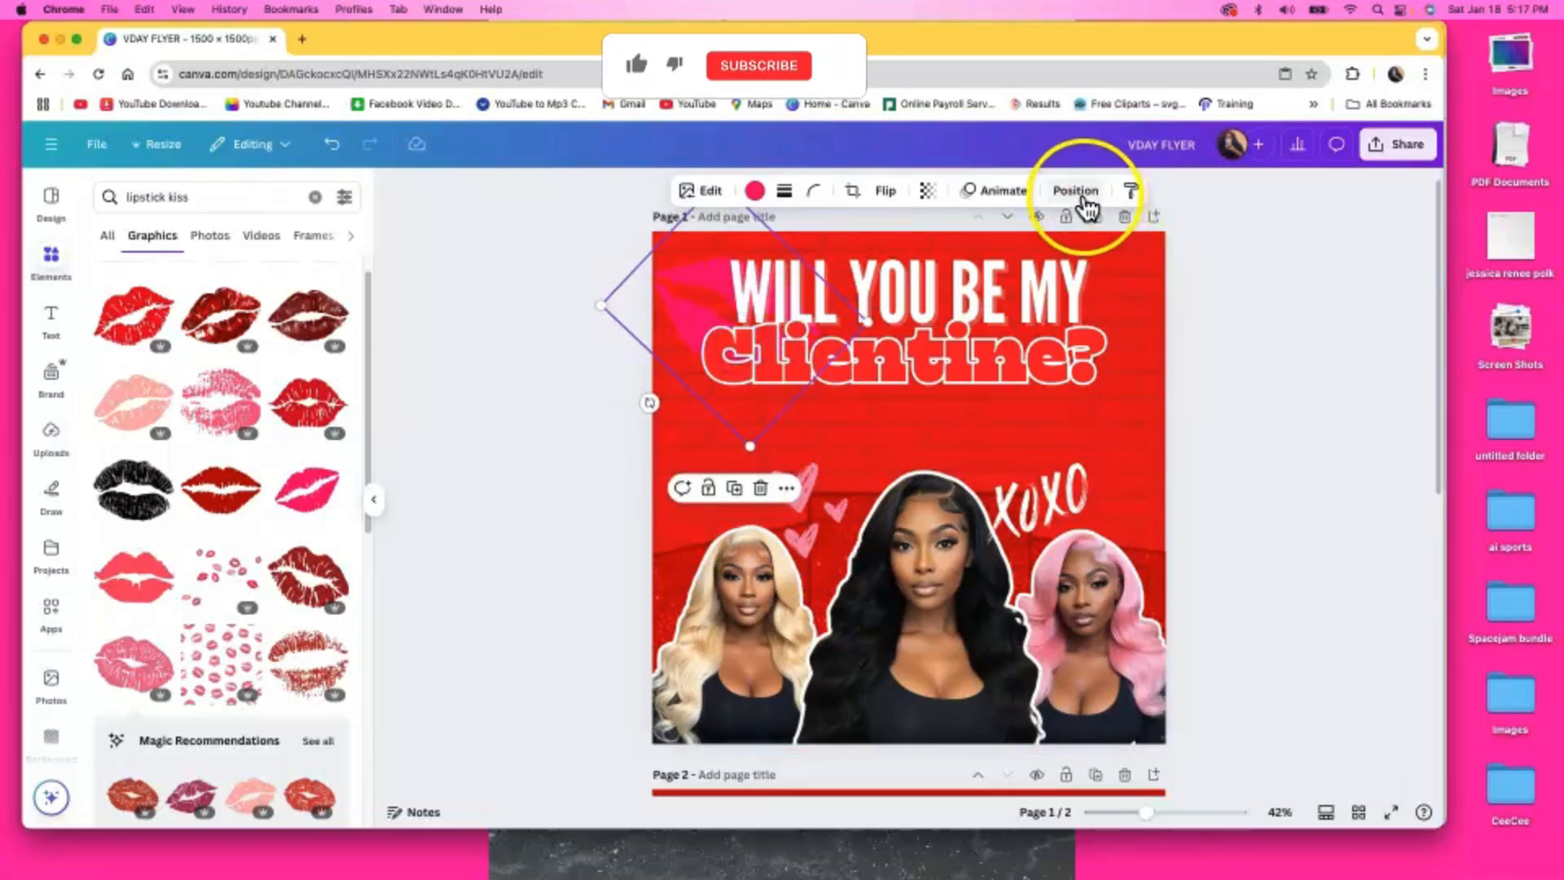
Recolor the kiss graphic light pink from the document colors and set its transparency to 58
{"action": "left_click", "coordinate": [753, 192]}
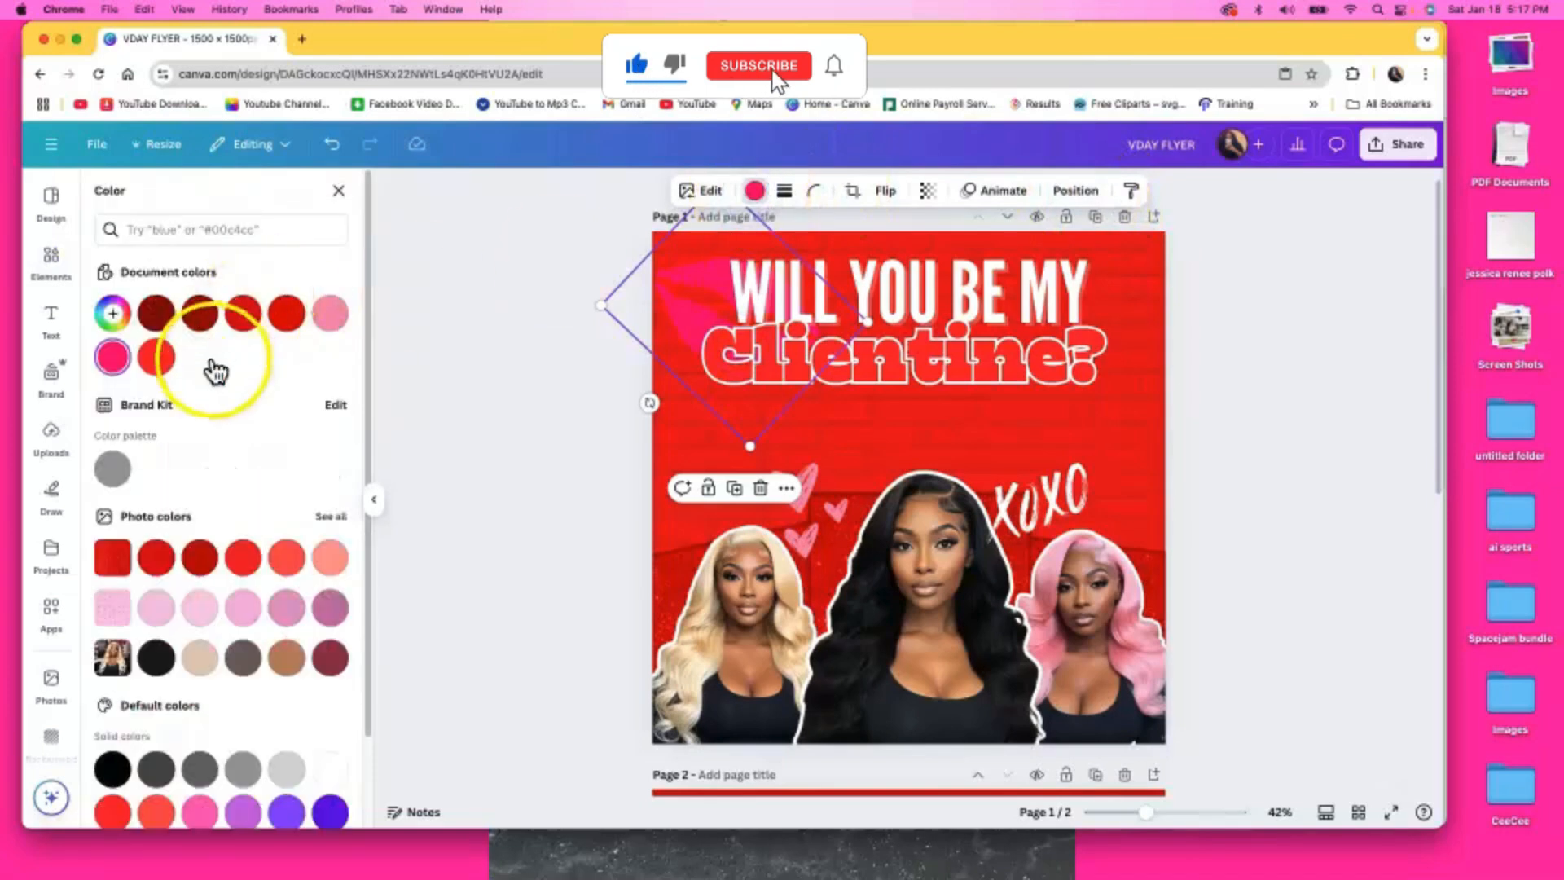
{"action": "left_click", "coordinate": [342, 316]}
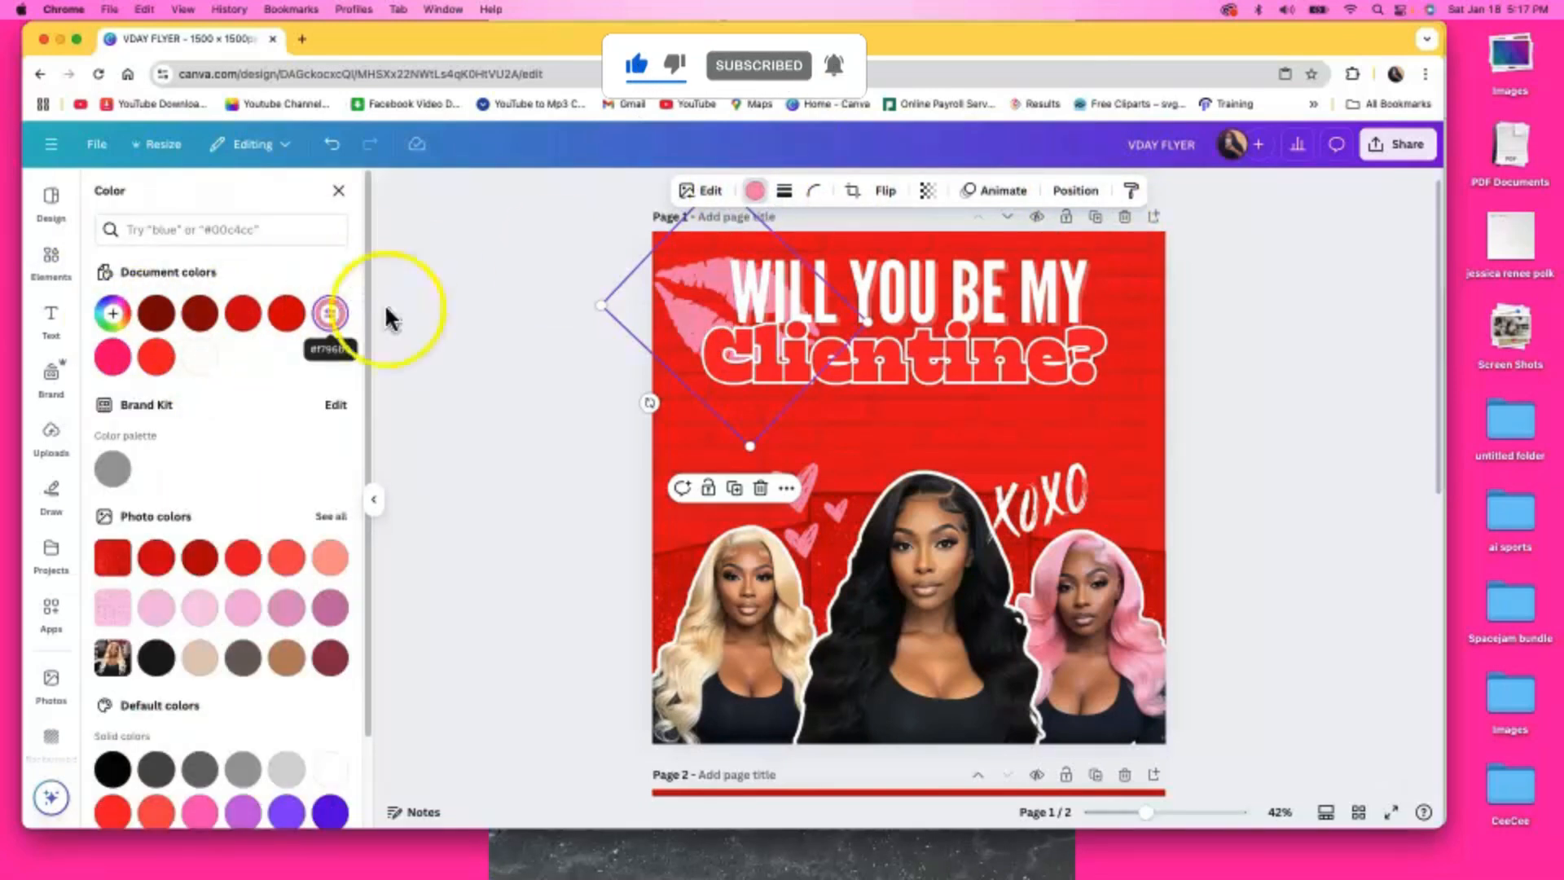
{"action": "left_click", "coordinate": [928, 191]}
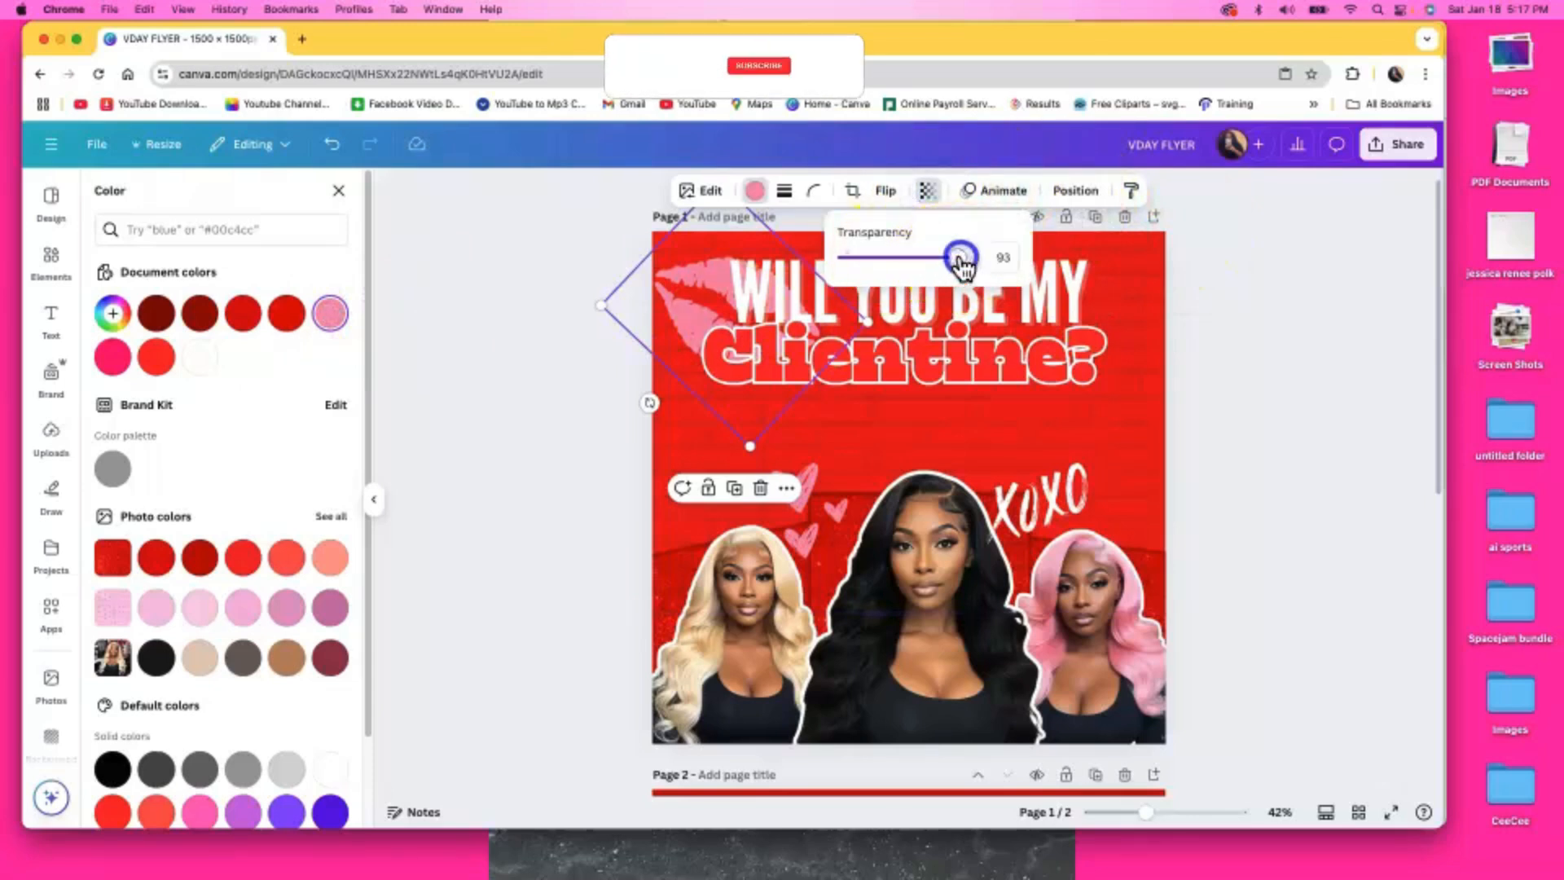
{"action": "left_click_drag", "start_coordinate": [963, 264], "coordinate": [925, 264]}
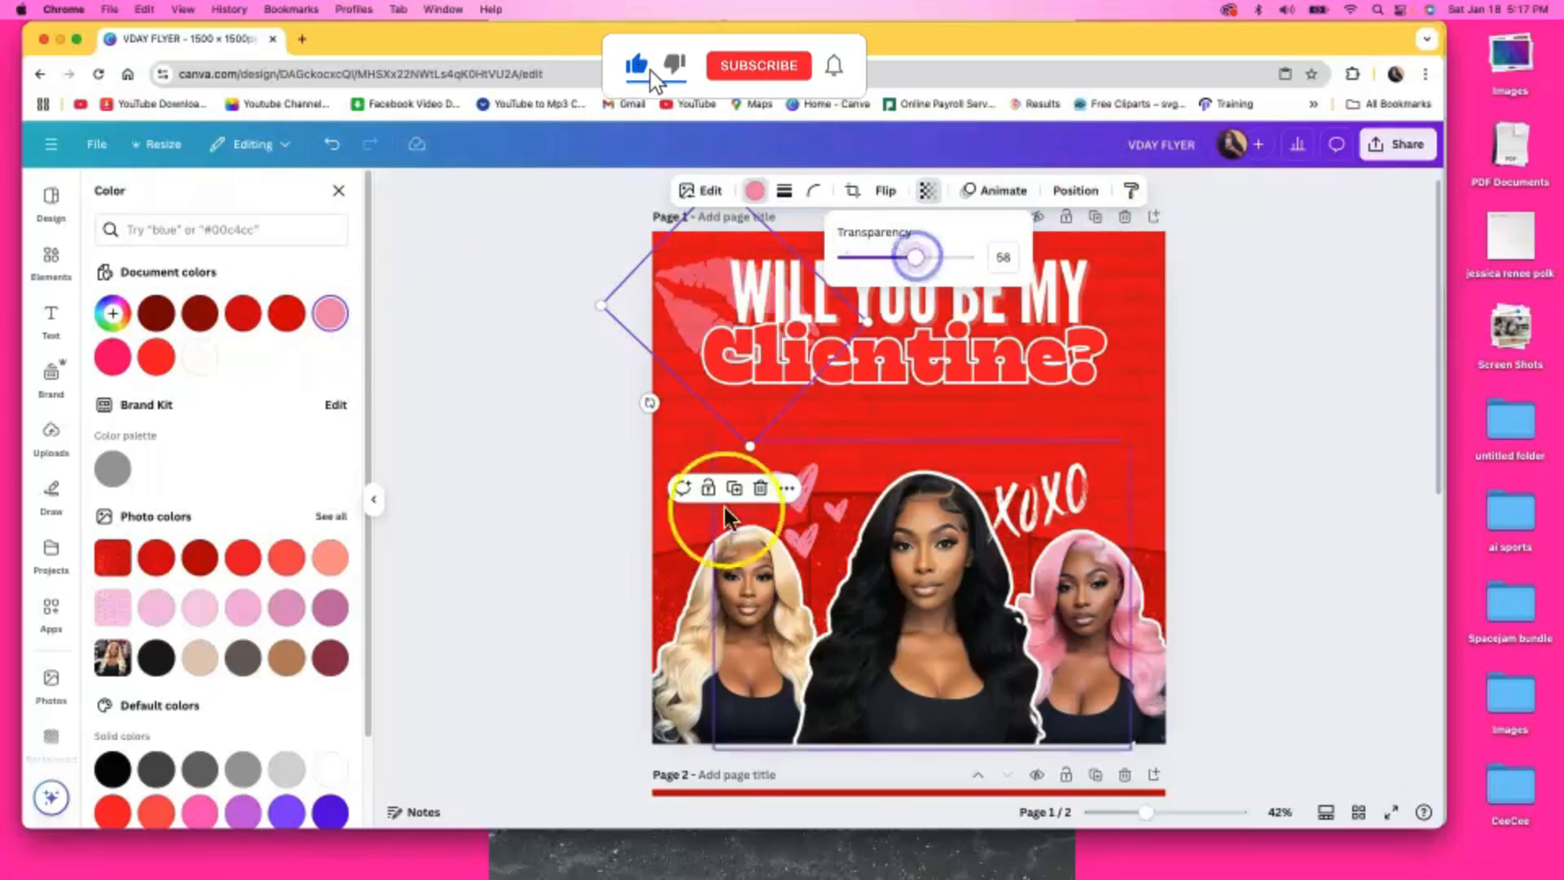
Rotate the kiss graphic slightly counterclockwise and fine-tune its position in the flyer's upper-left corner
{"action": "left_click_drag", "start_coordinate": [649, 402], "coordinate": [665, 408]}
{"action": "left_click_drag", "start_coordinate": [698, 342], "coordinate": [705, 345]}
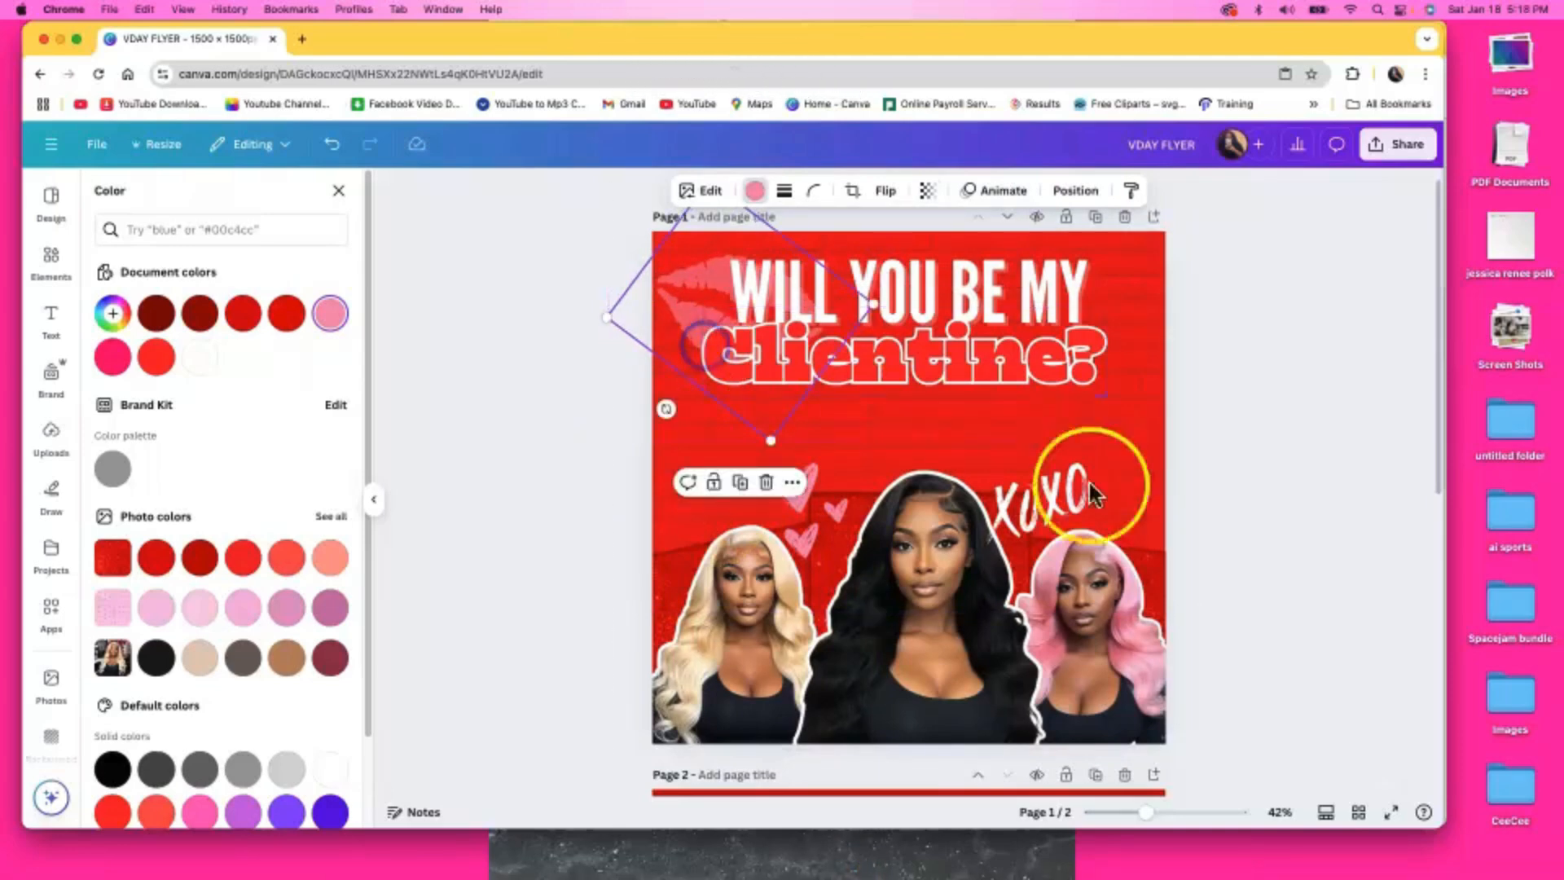
{"action": "left_click", "coordinate": [1395, 551]}
{"action": "left_click", "coordinate": [776, 466]}
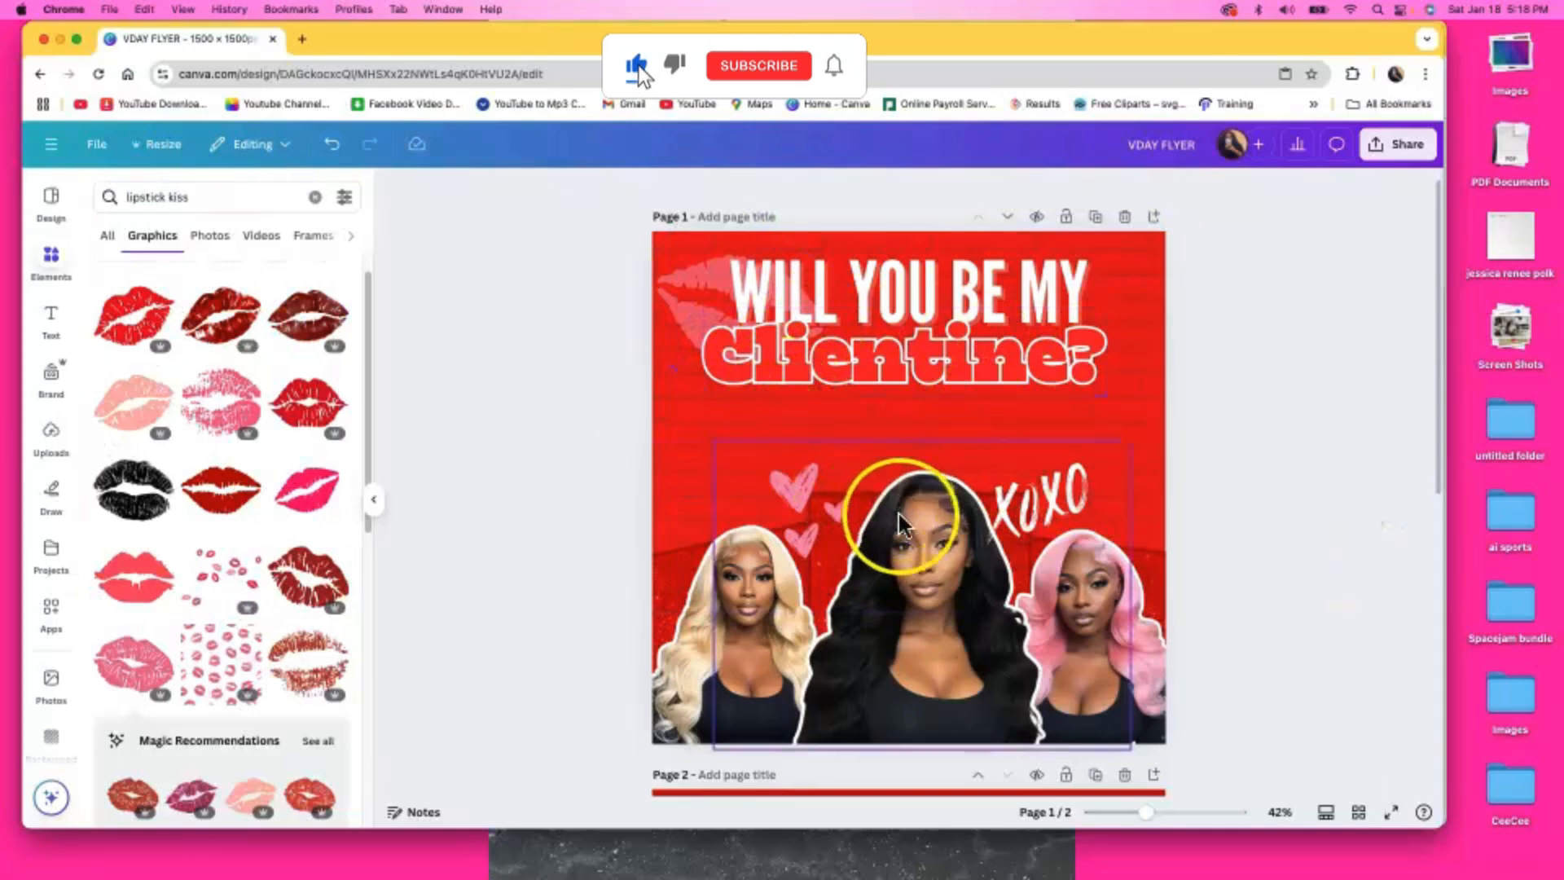
Search the graphics for "square", add the first square, and place it small below the left part of "Clientine?"
{"action": "left_click", "coordinate": [105, 199]}
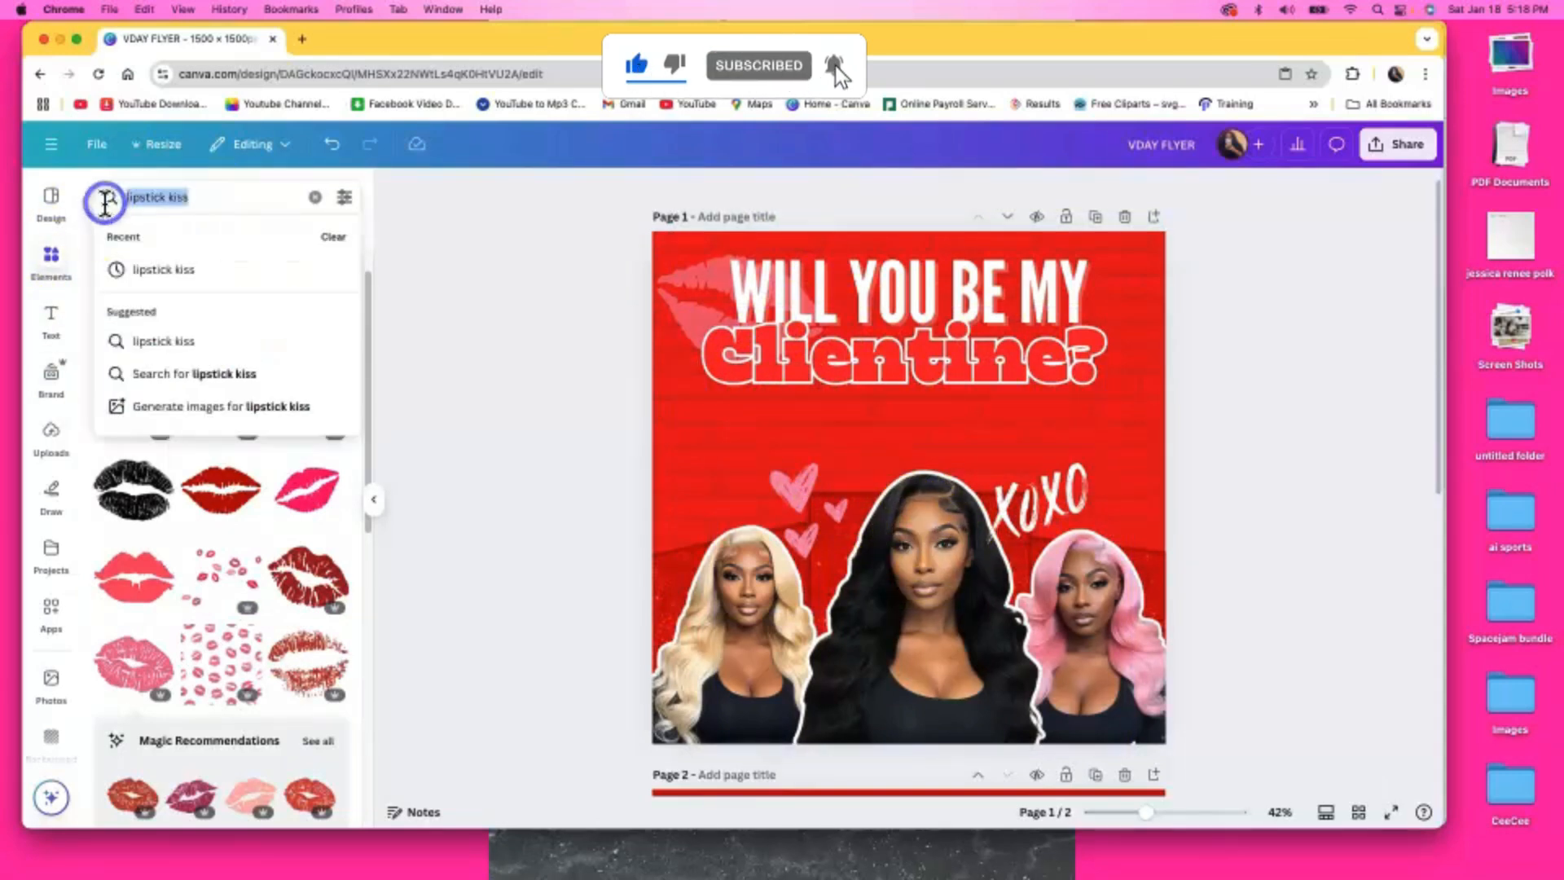
{"action": "type", "text": "squar"}
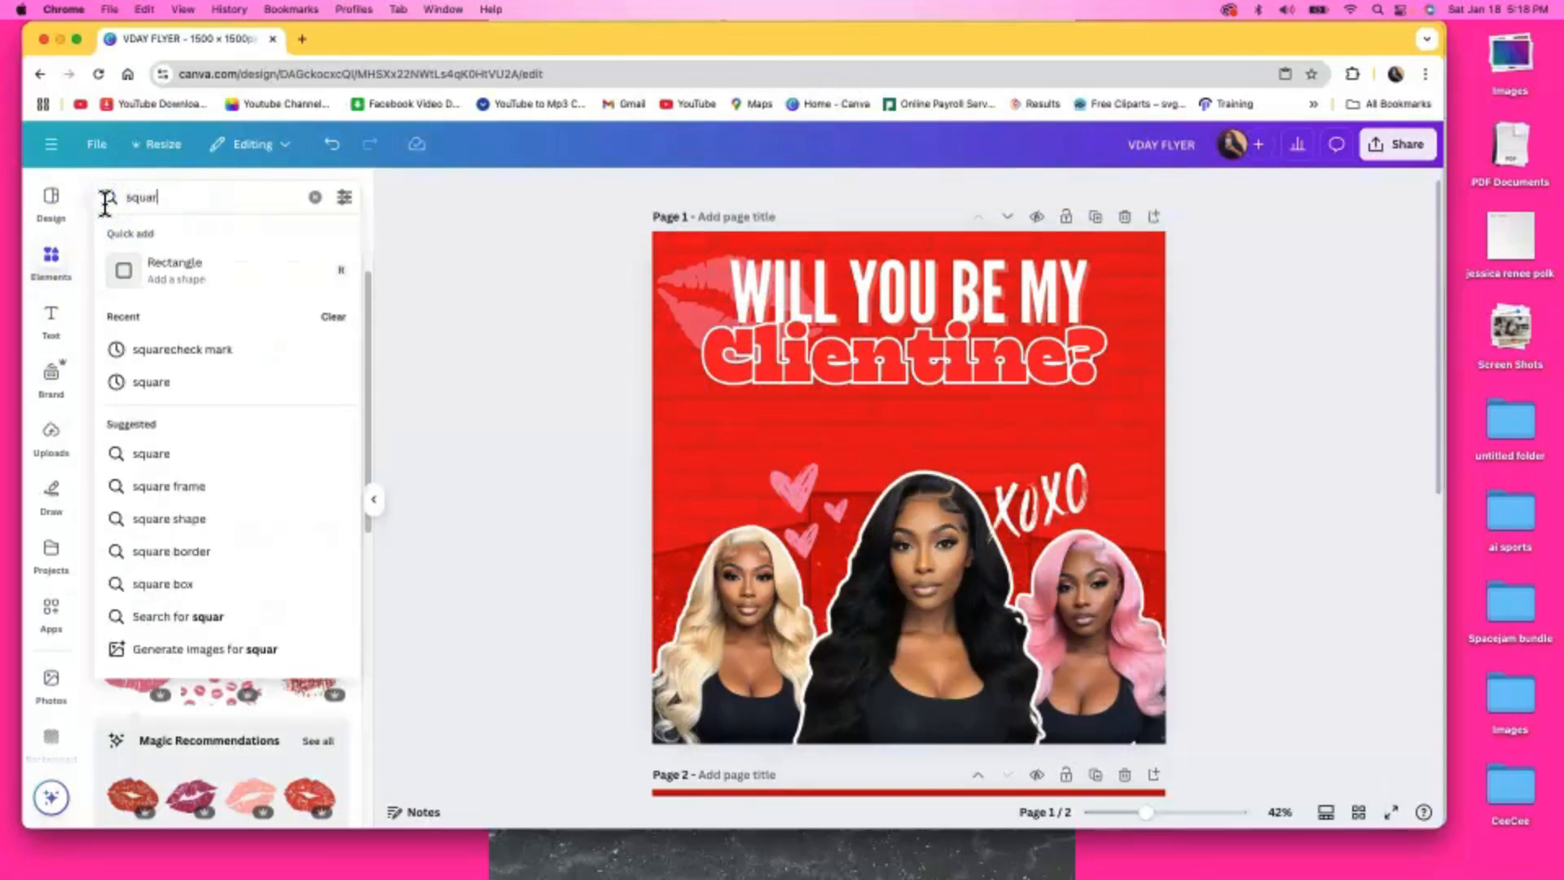
{"action": "type", "text": "e"}
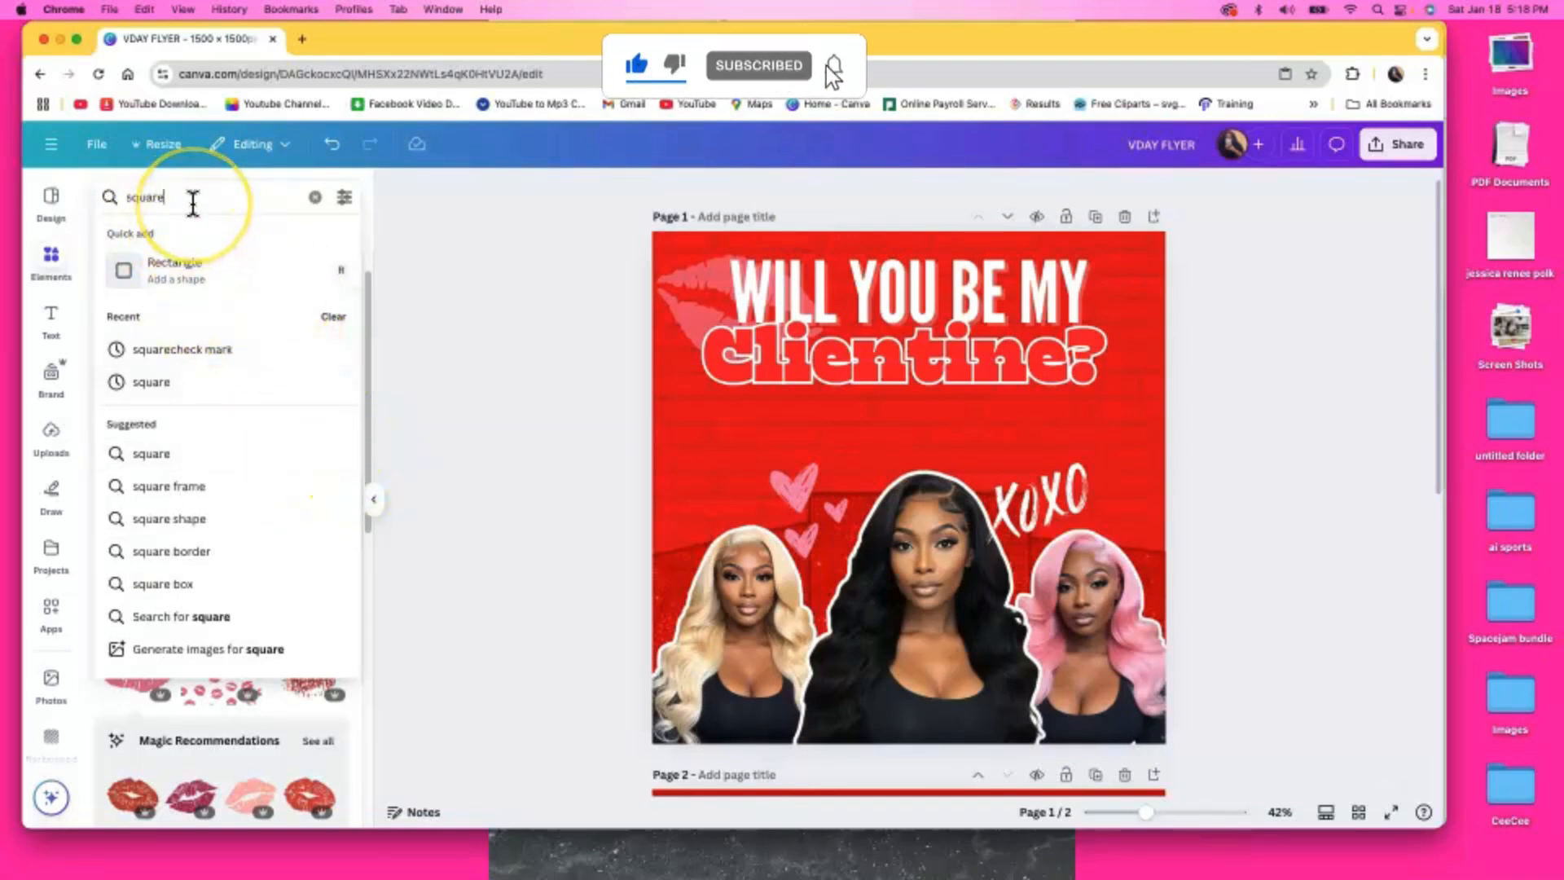
{"action": "key", "text": "Return"}
{"action": "left_click", "coordinate": [129, 368]}
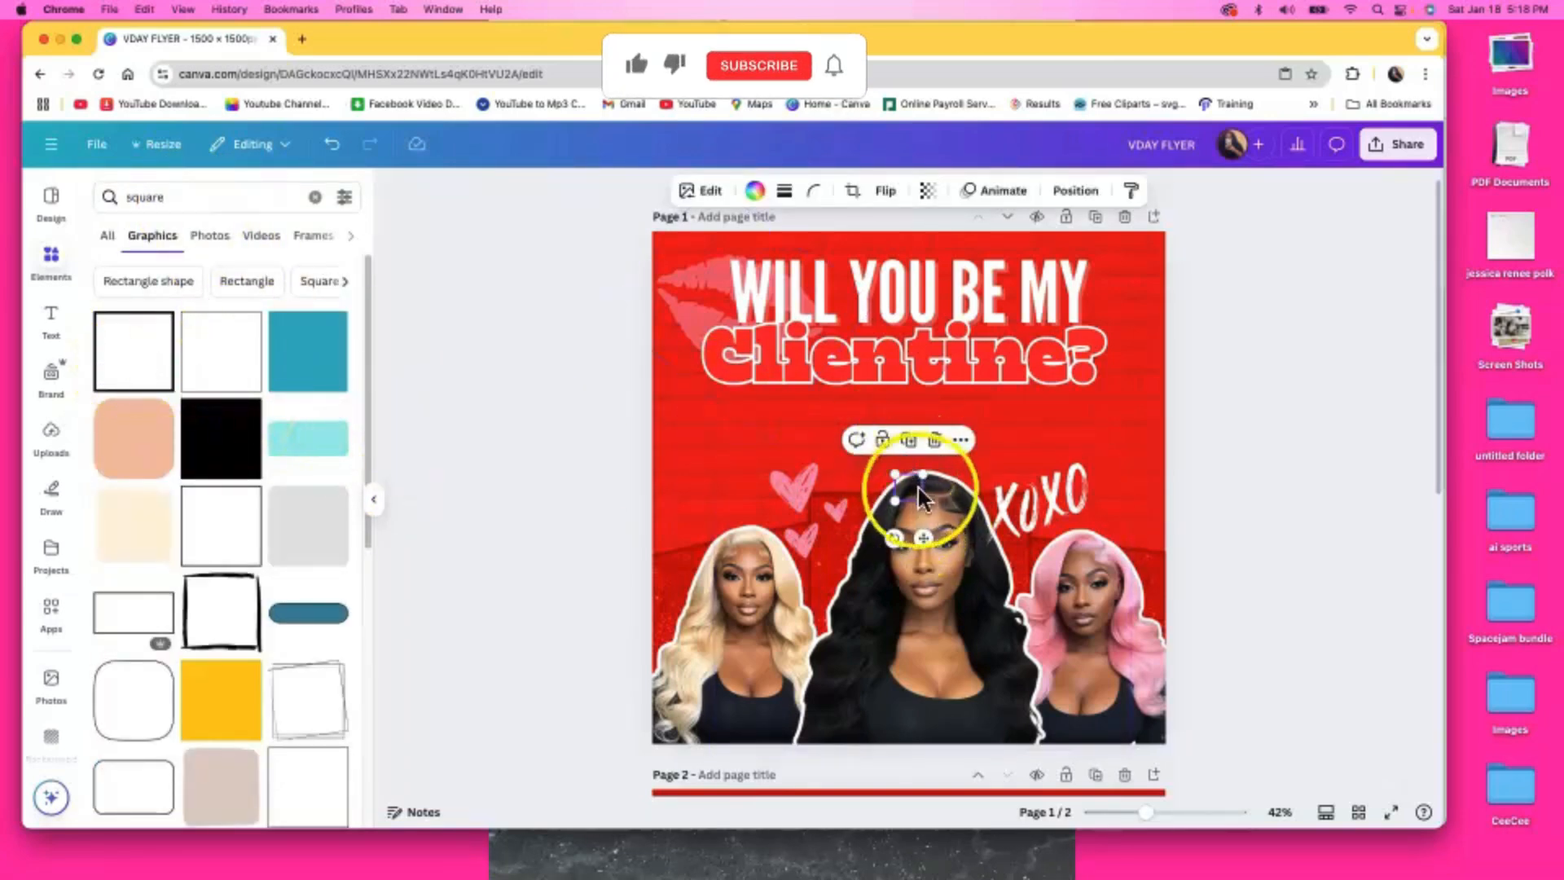
{"action": "mouse_move", "coordinate": [893, 475]}
{"action": "left_mouse_down"}
{"action": "mouse_move", "coordinate": [847, 450]}
{"action": "mouse_move", "coordinate": [891, 470]}
{"action": "left_mouse_up"}
{"action": "left_click_drag", "start_coordinate": [927, 539], "coordinate": [822, 461]}
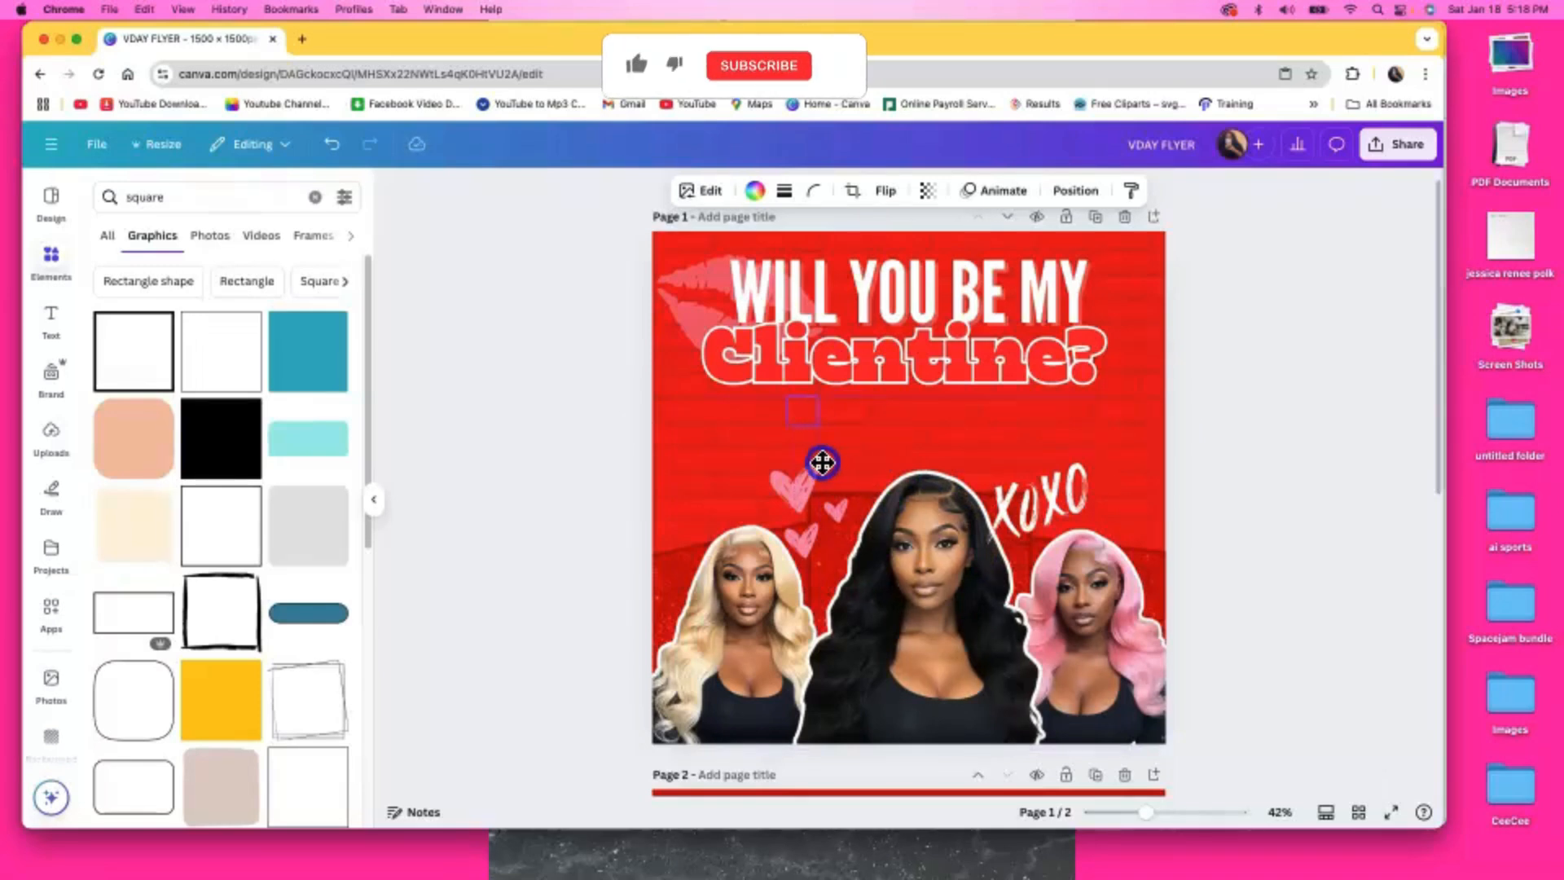
Give the small square a solid border of weight 8 and a corner rounding of 14
{"action": "left_click", "coordinate": [713, 194]}
{"action": "left_click", "coordinate": [787, 194]}
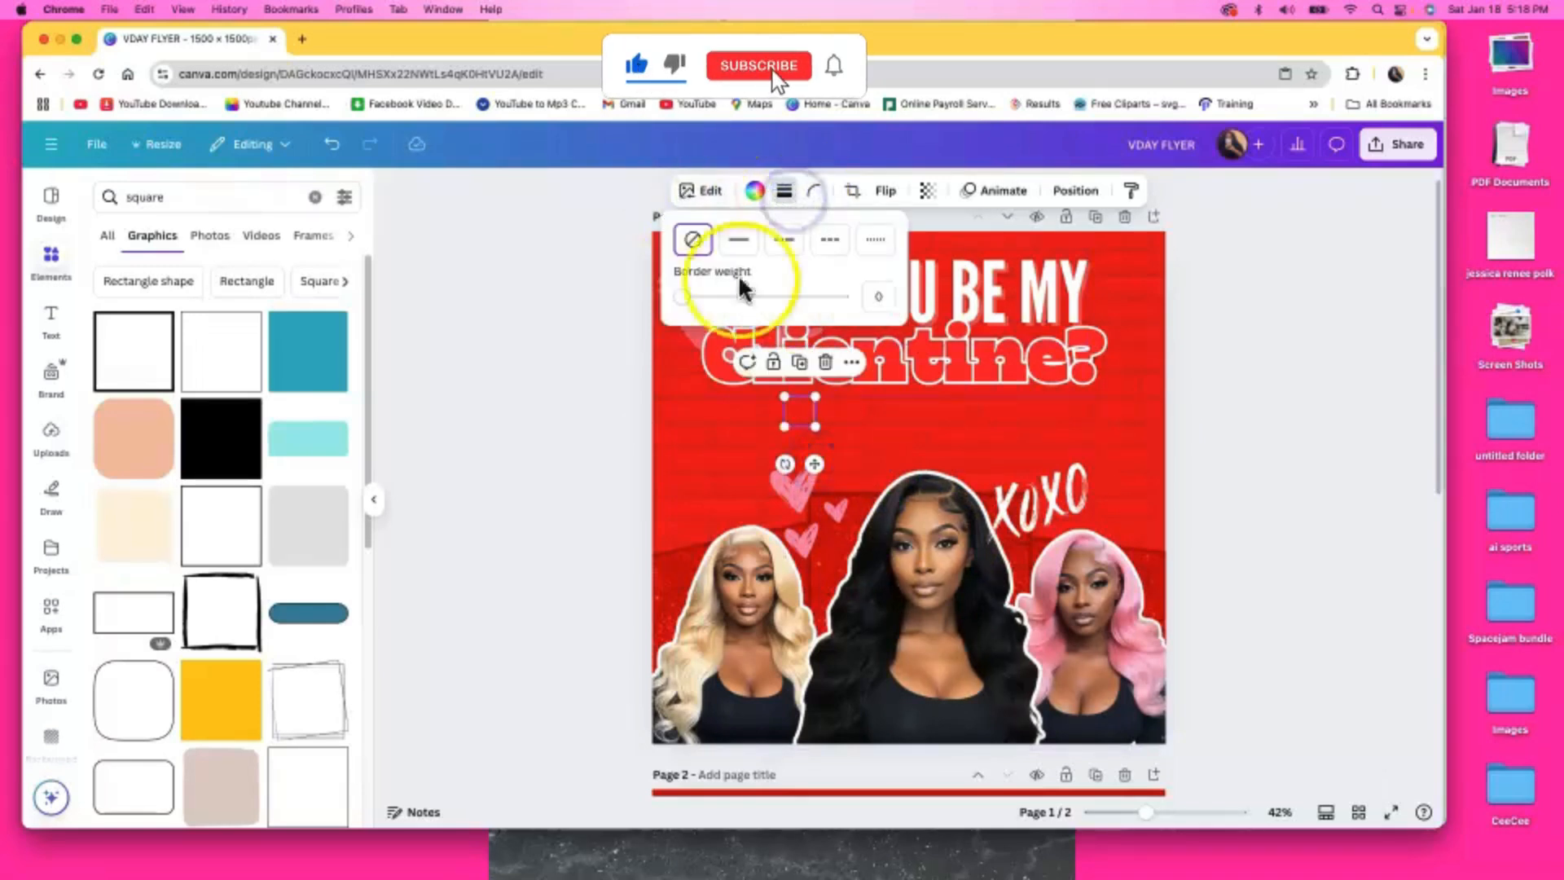
{"action": "left_click_drag", "start_coordinate": [685, 298], "coordinate": [695, 298]}
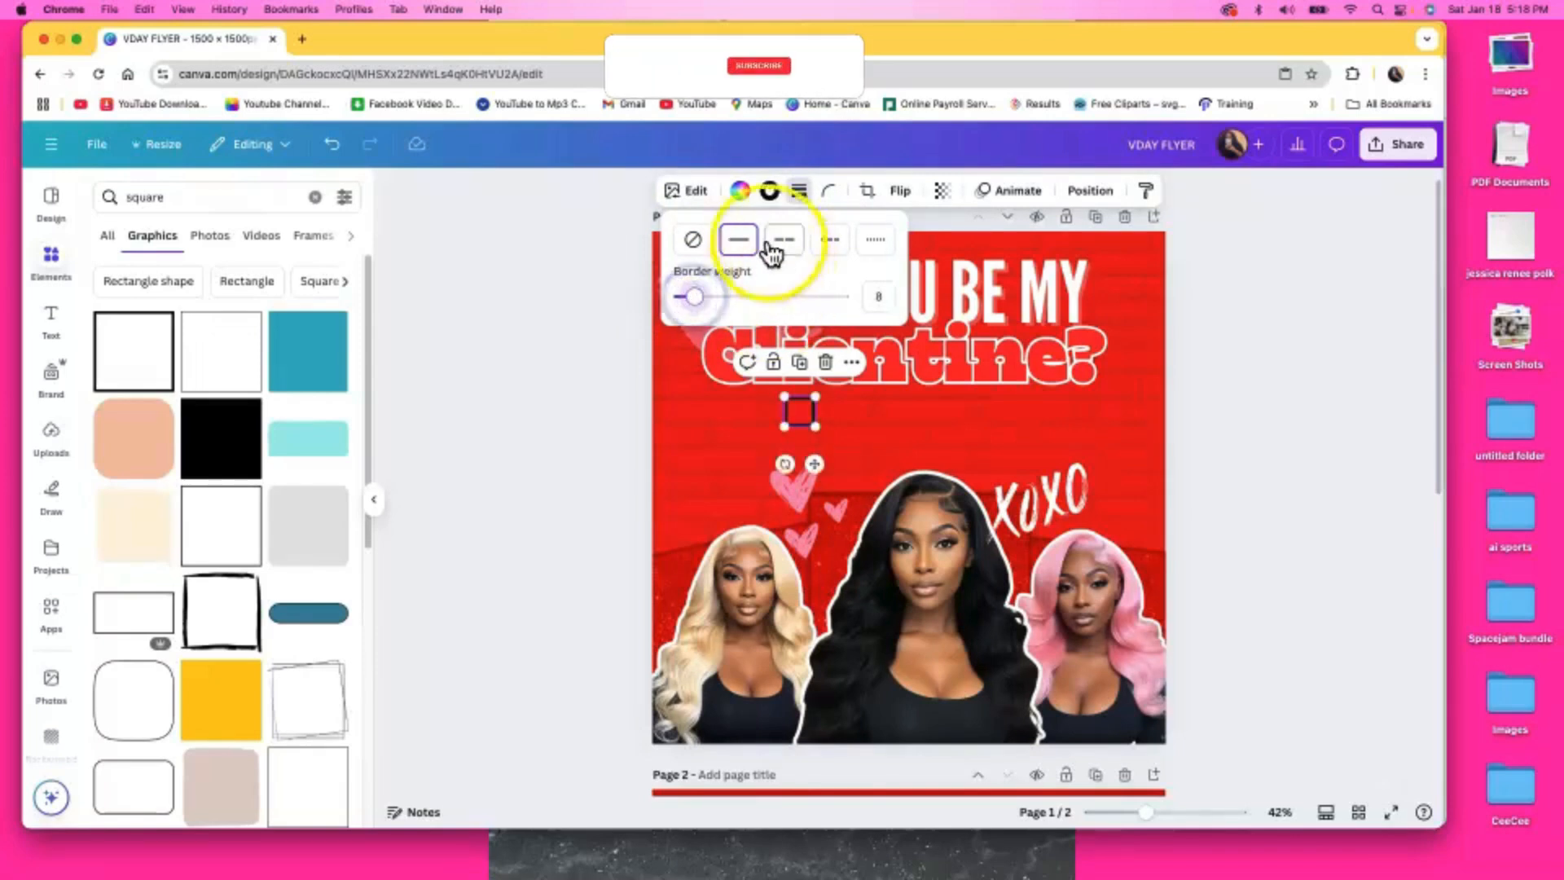
{"action": "left_click", "coordinate": [829, 194]}
{"action": "left_click_drag", "start_coordinate": [758, 263], "coordinate": [762, 261]}
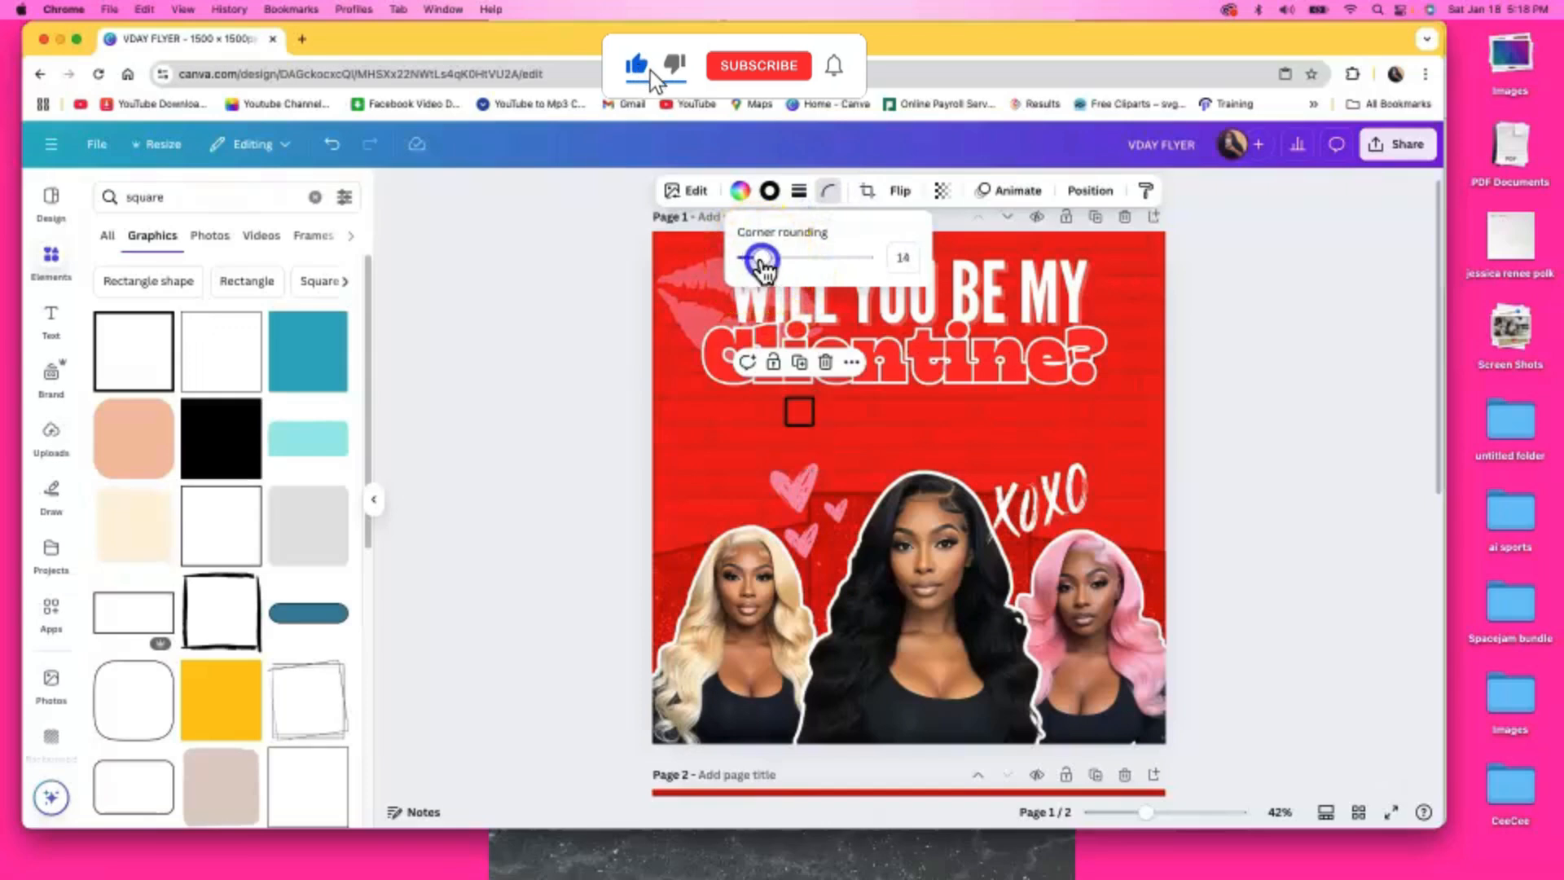
Color the square's border white and place a duplicate of the square to its right on the same line
{"action": "left_click", "coordinate": [772, 193]}
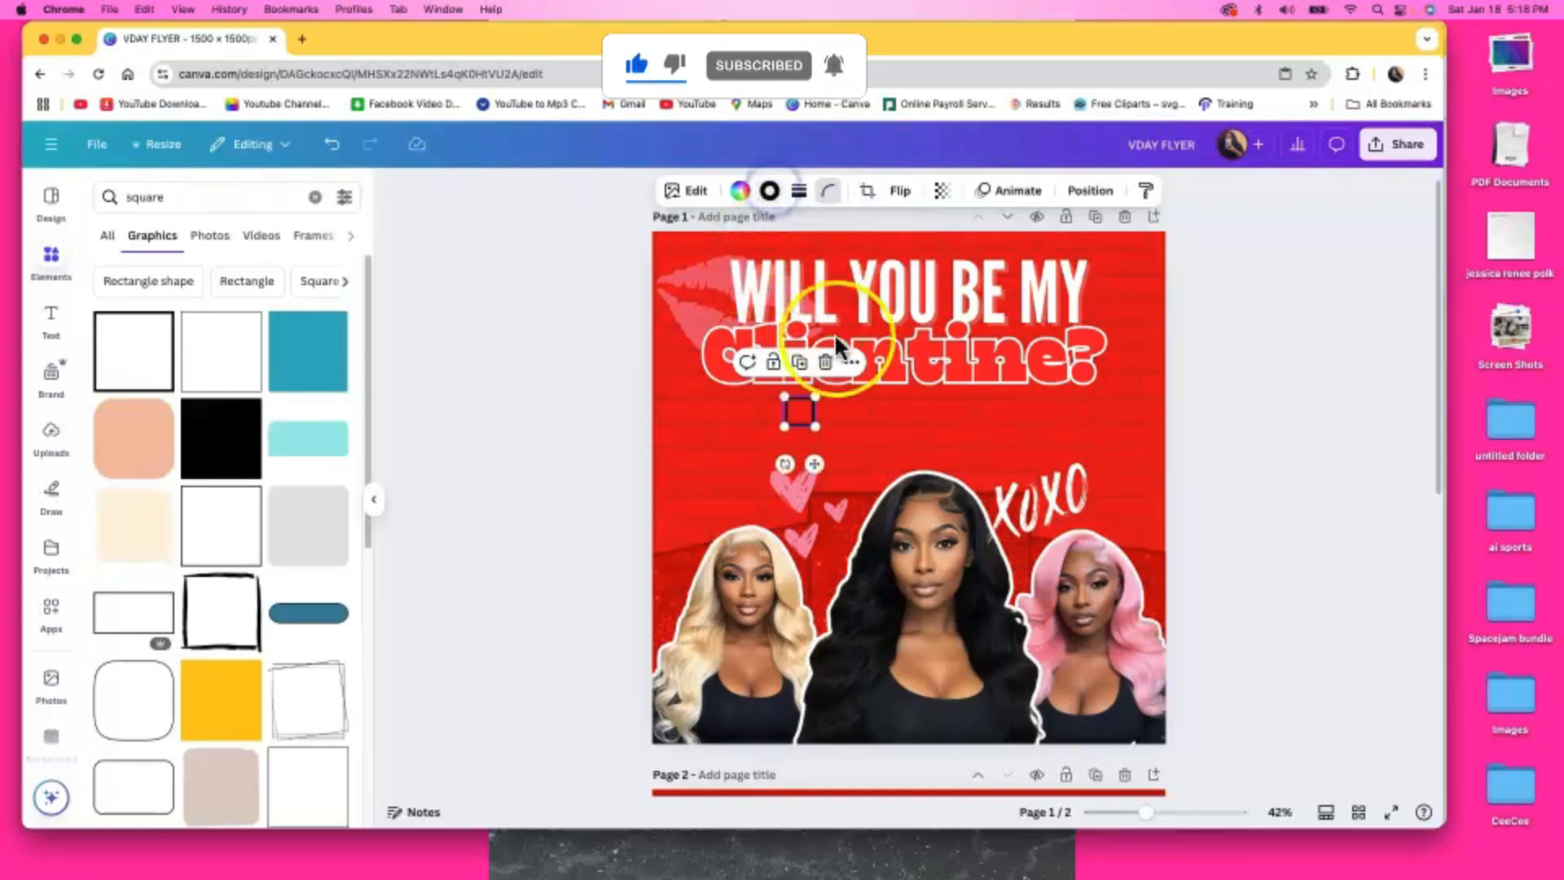
{"action": "left_click", "coordinate": [200, 357]}
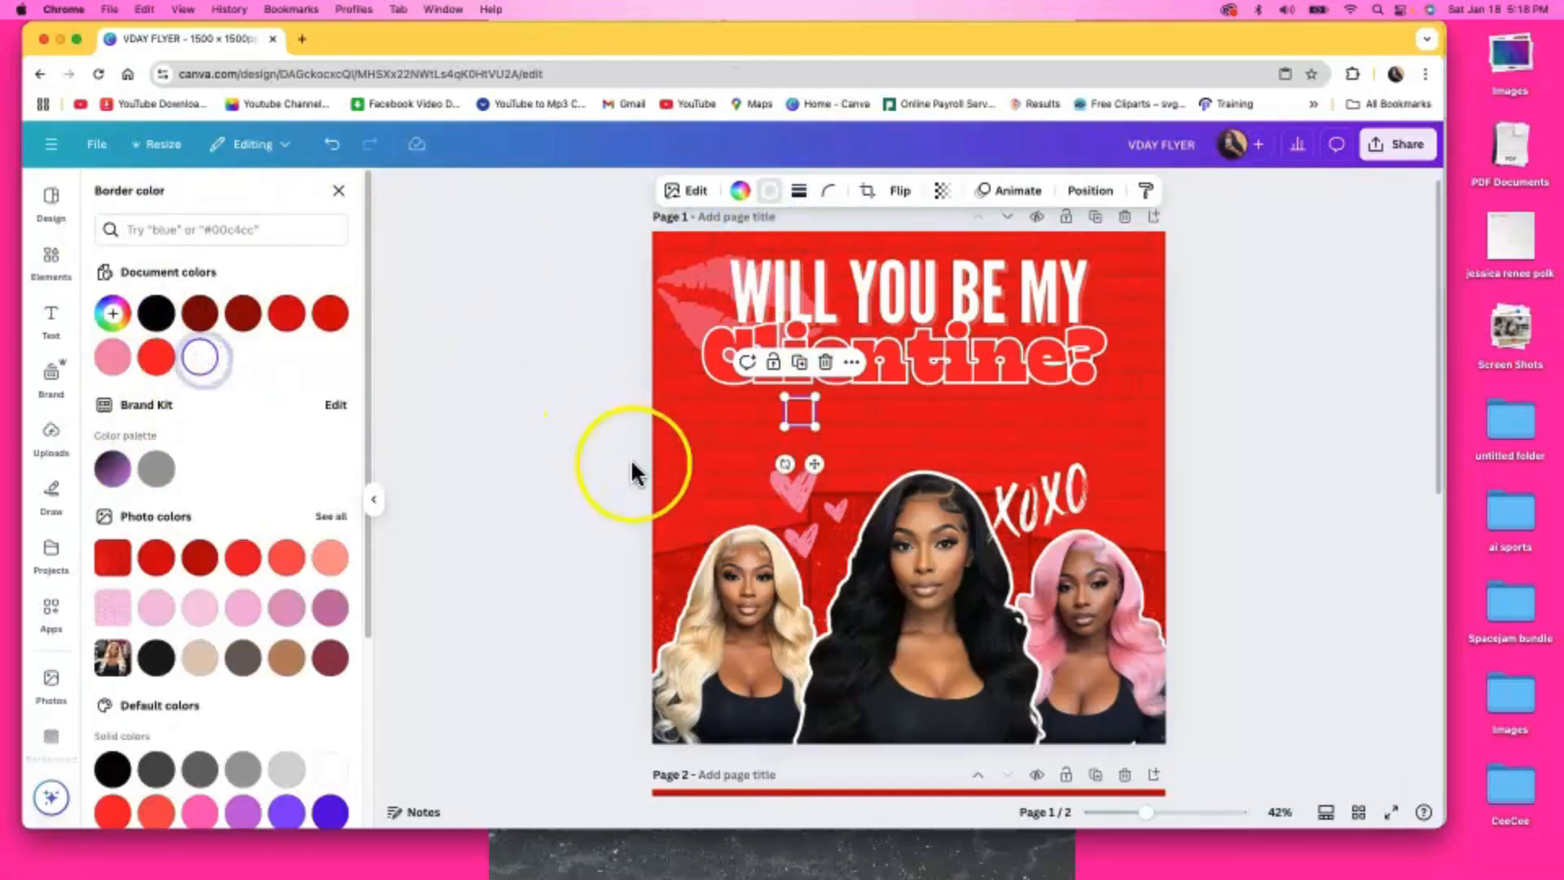
{"action": "left_click", "coordinate": [799, 362]}
{"action": "left_click_drag", "start_coordinate": [859, 467], "coordinate": [970, 467]}
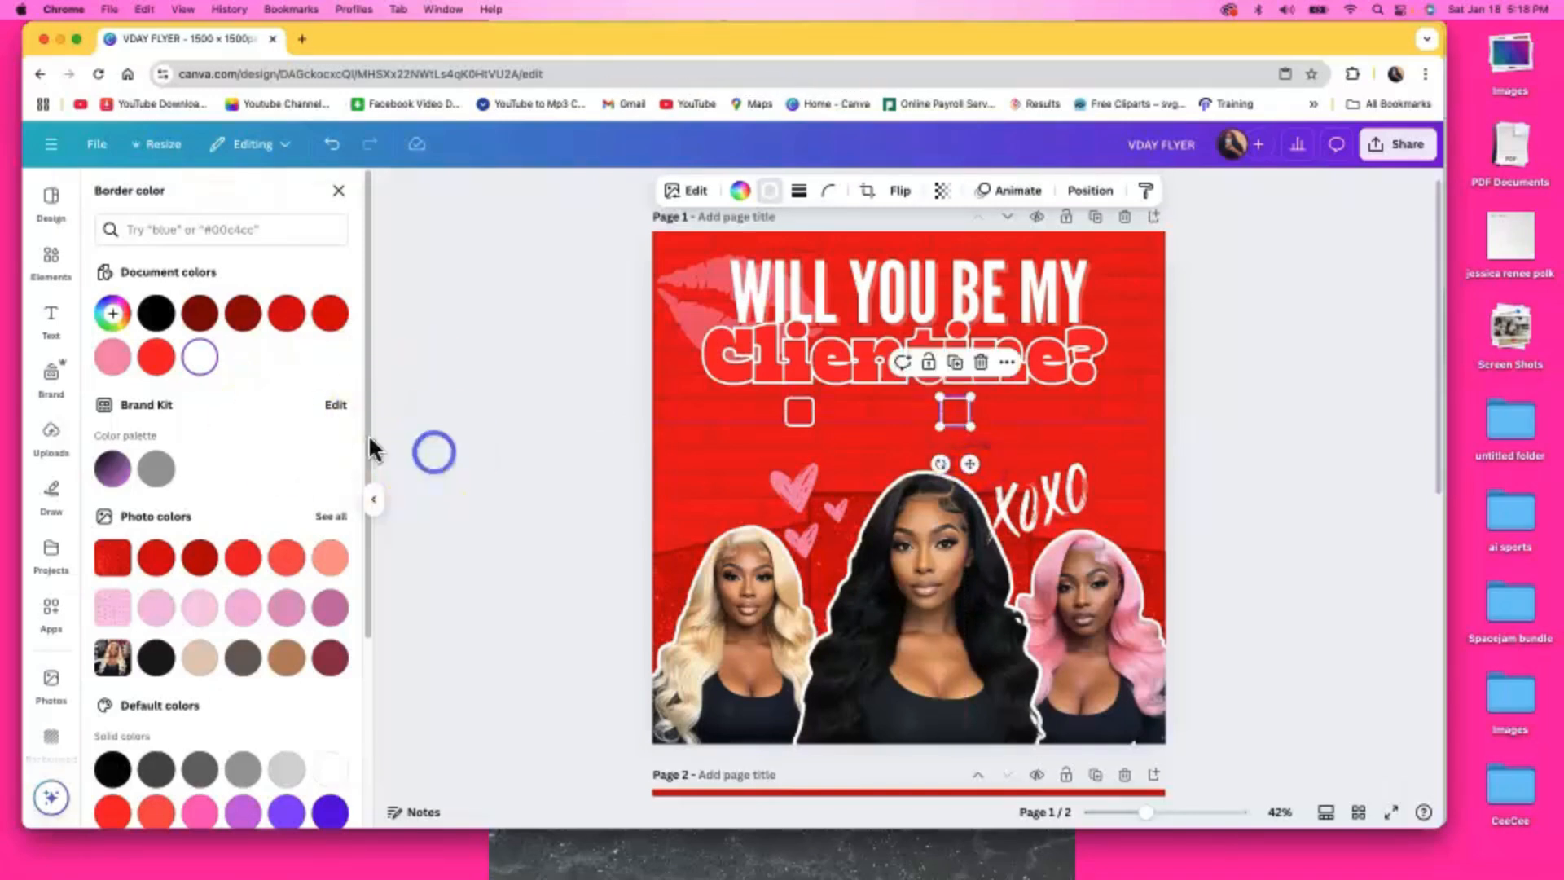
Add a "Yes" text box, shrink it to font size 83.1, and place it beside the left checkbox
{"action": "left_click", "coordinate": [51, 320]}
{"action": "left_click", "coordinate": [251, 243]}
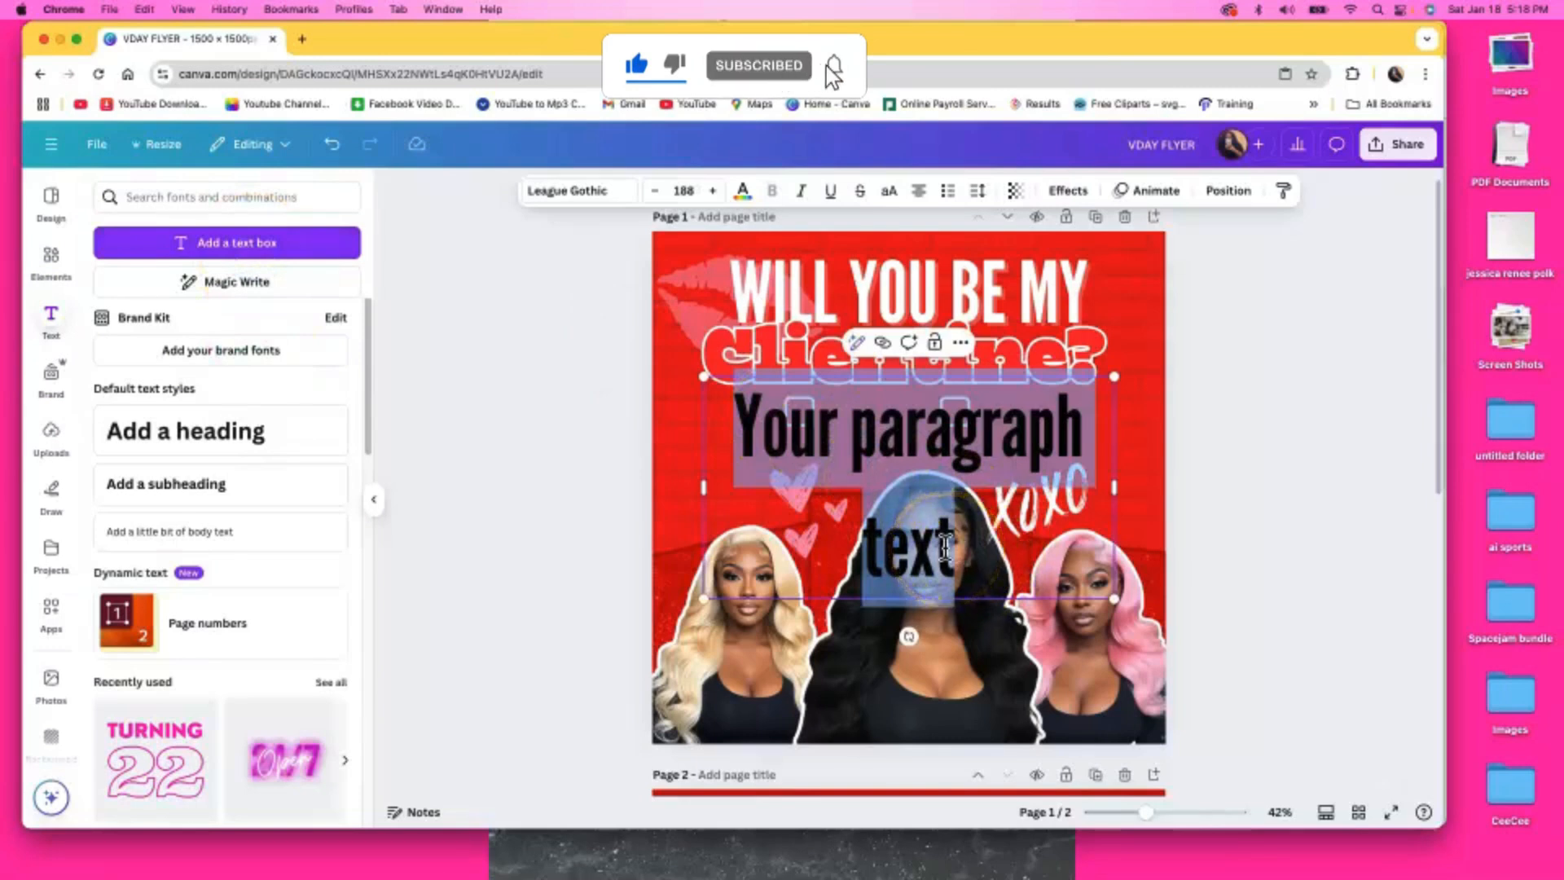
{"action": "type", "text": "Ye"}
{"action": "left_click", "coordinate": [1380, 497]}
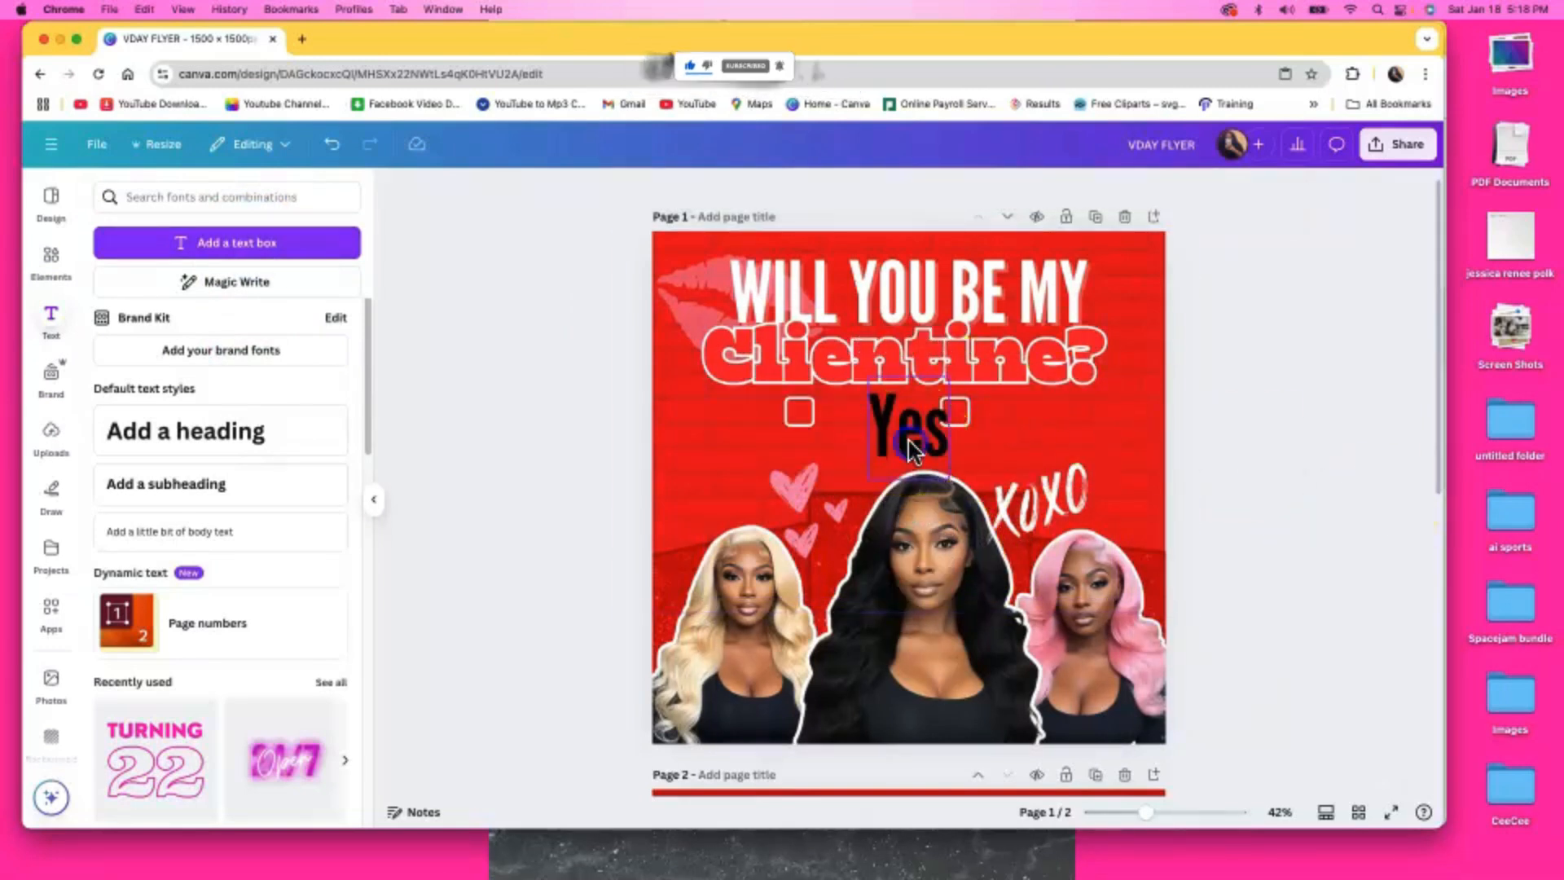
{"action": "left_click", "coordinate": [911, 444]}
{"action": "left_click_drag", "start_coordinate": [950, 479], "coordinate": [862, 472]}
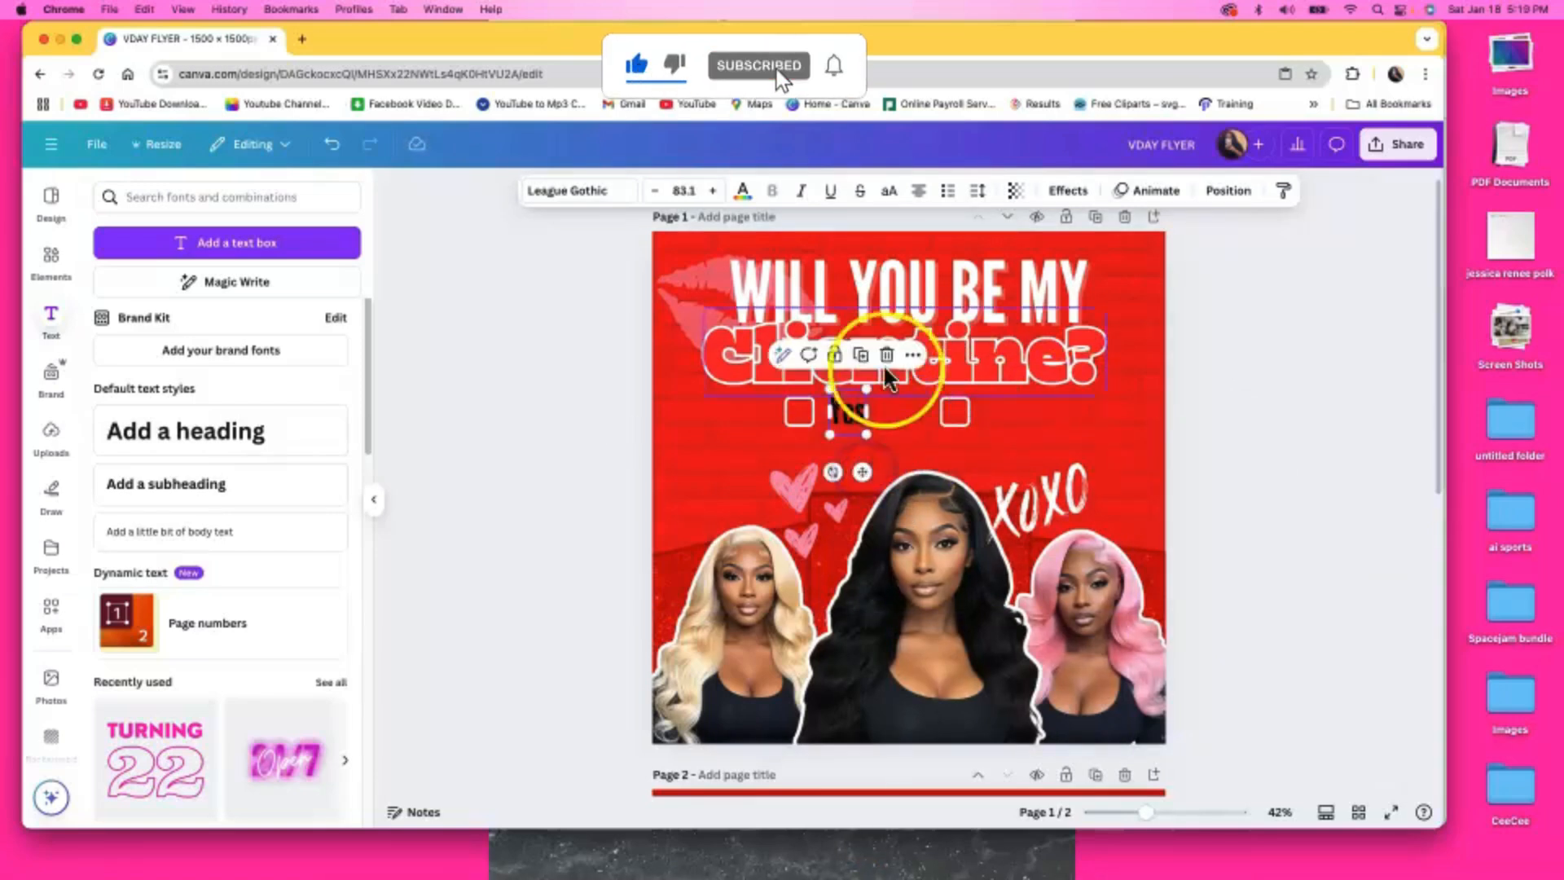
Set the "Yes" label in white Feeling Passionate font and nudge it clear of the left checkbox
{"action": "left_click", "coordinate": [601, 193]}
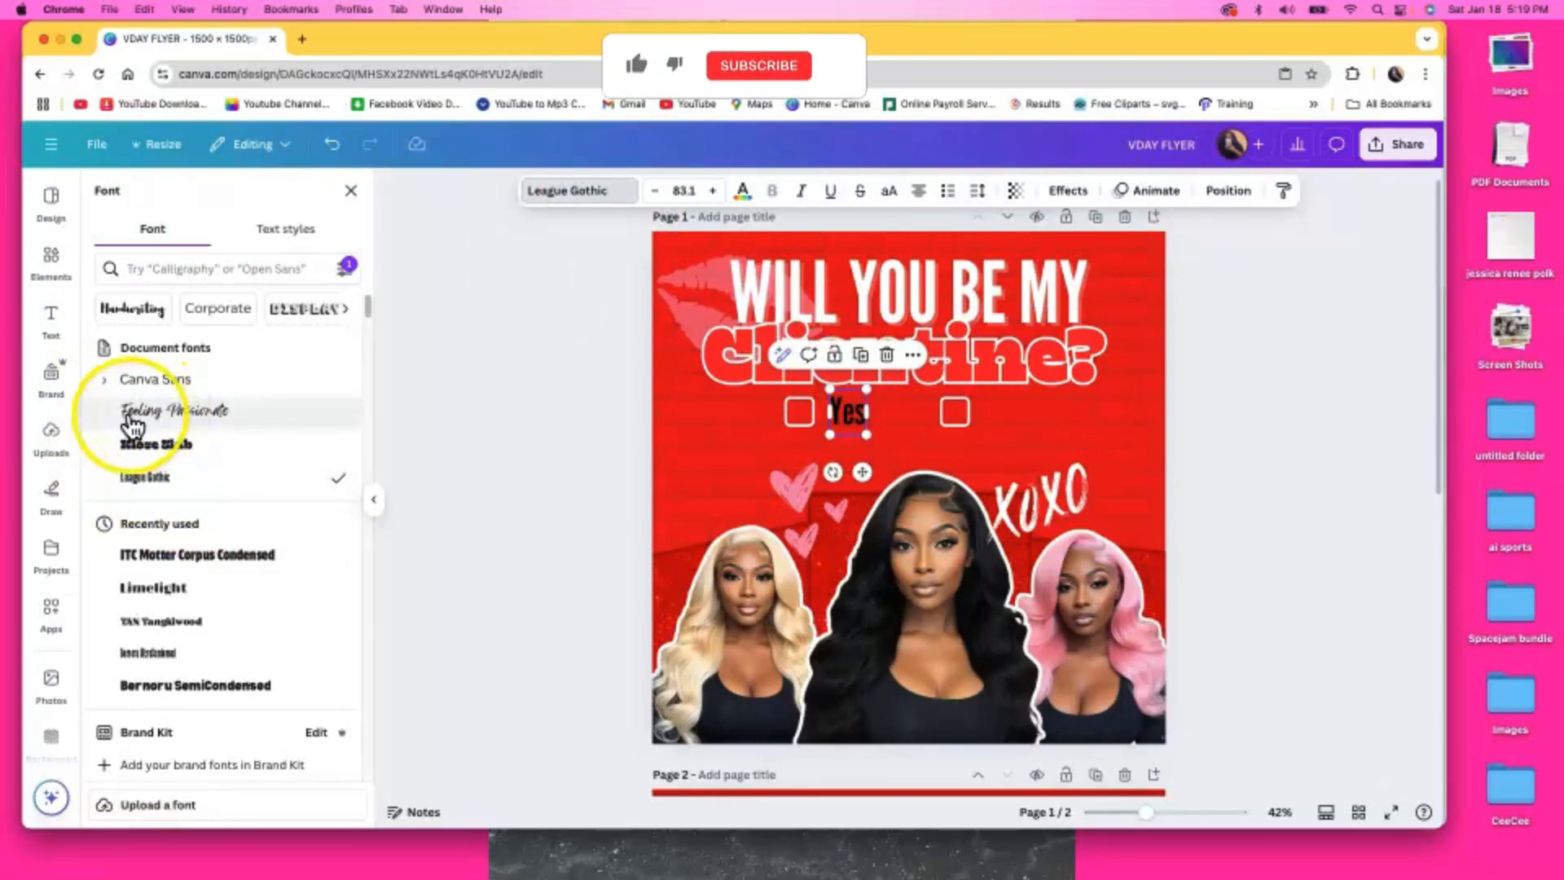
{"action": "left_click", "coordinate": [224, 417]}
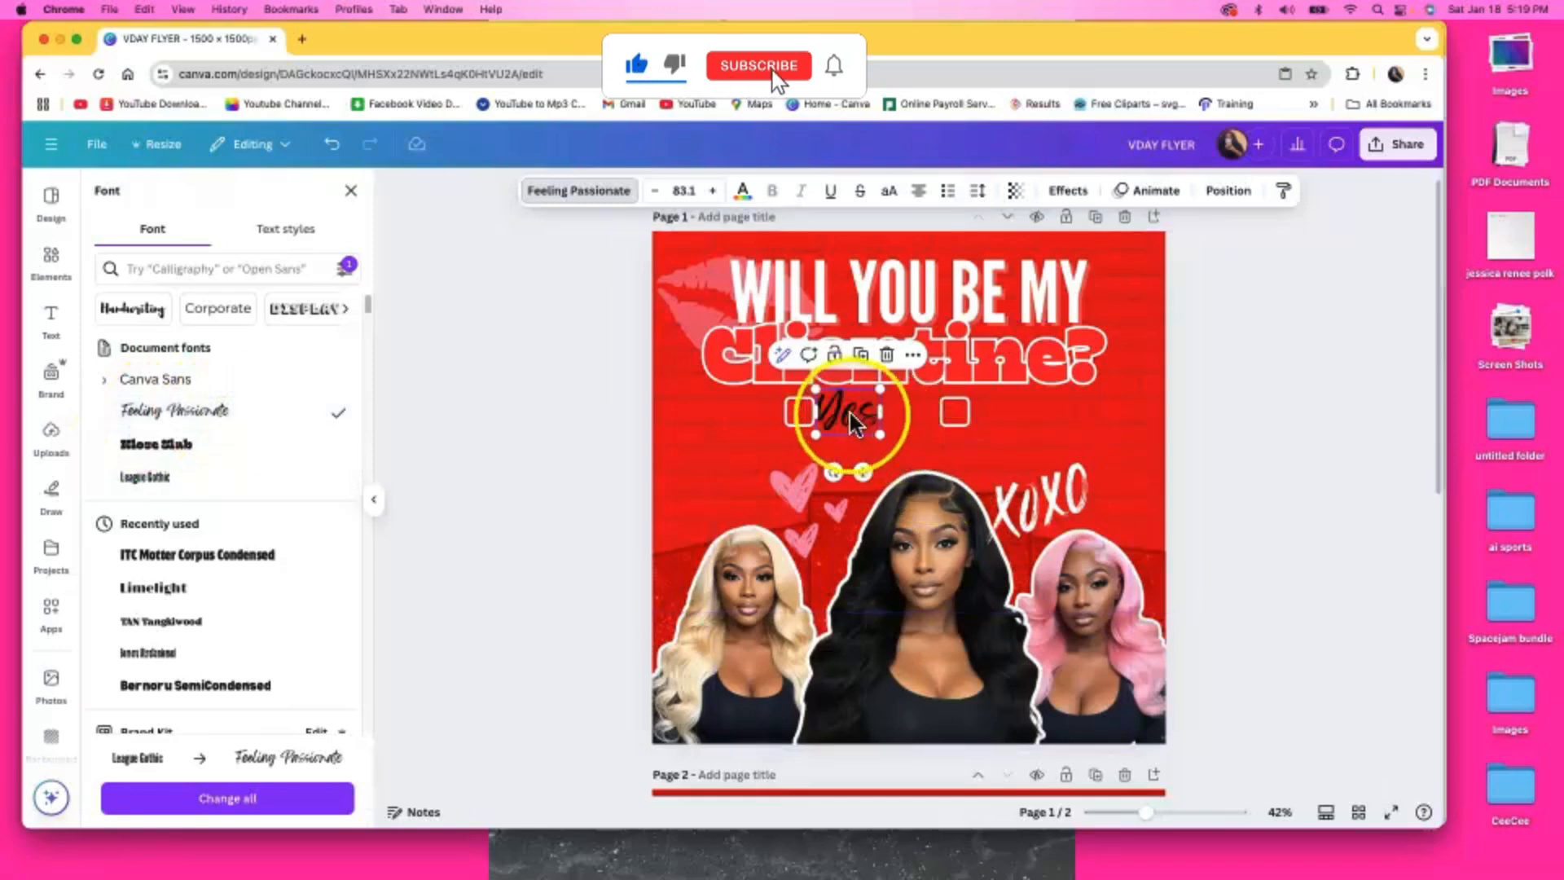
{"action": "left_click_drag", "start_coordinate": [863, 471], "coordinate": [871, 477]}
{"action": "left_click", "coordinate": [742, 193]}
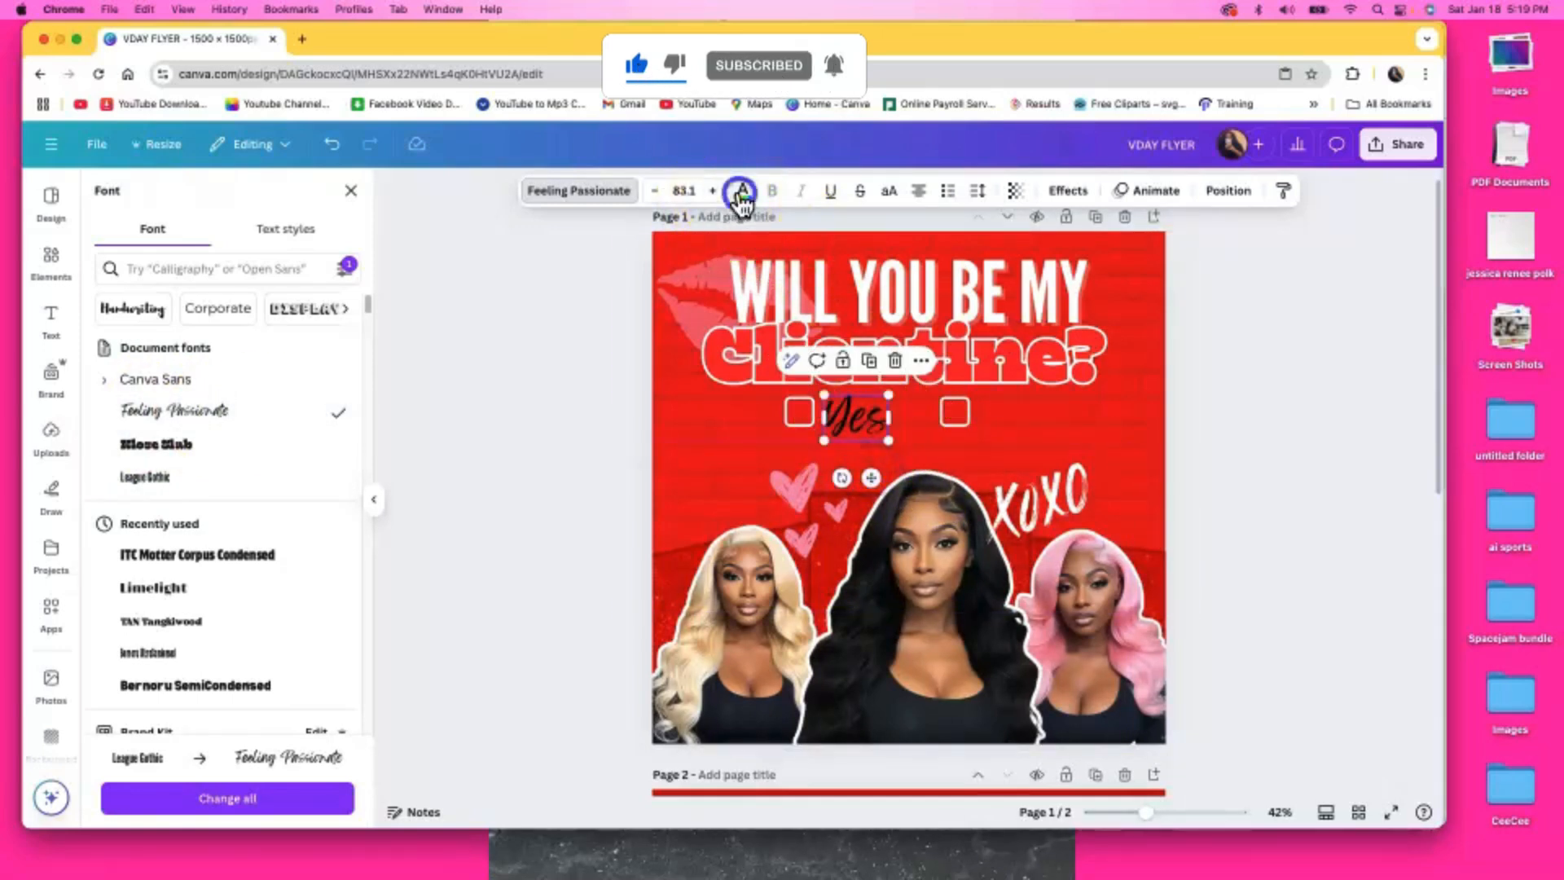
{"action": "left_click", "coordinate": [213, 358]}
Duplicate the "Yes" label beside the right checkbox and change the copy's text to "Yes, duh!"
{"action": "left_click", "coordinate": [892, 381]}
{"action": "left_click", "coordinate": [869, 361]}
{"action": "left_click_drag", "start_coordinate": [876, 481], "coordinate": [1022, 481]}
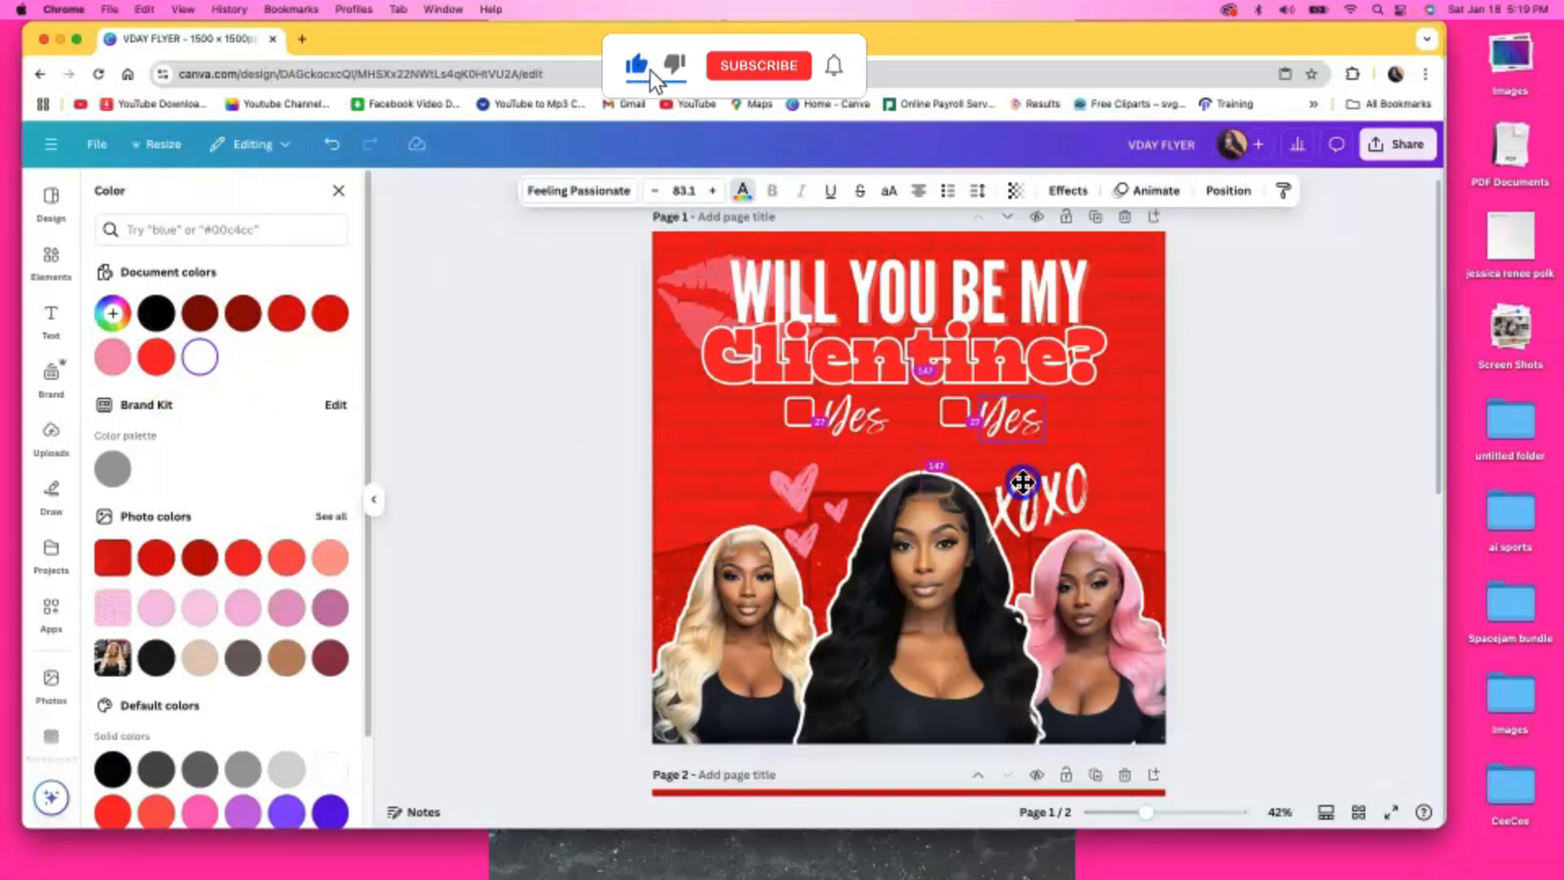
{"action": "left_click", "coordinate": [1032, 414]}
{"action": "left_click", "coordinate": [1037, 419]}
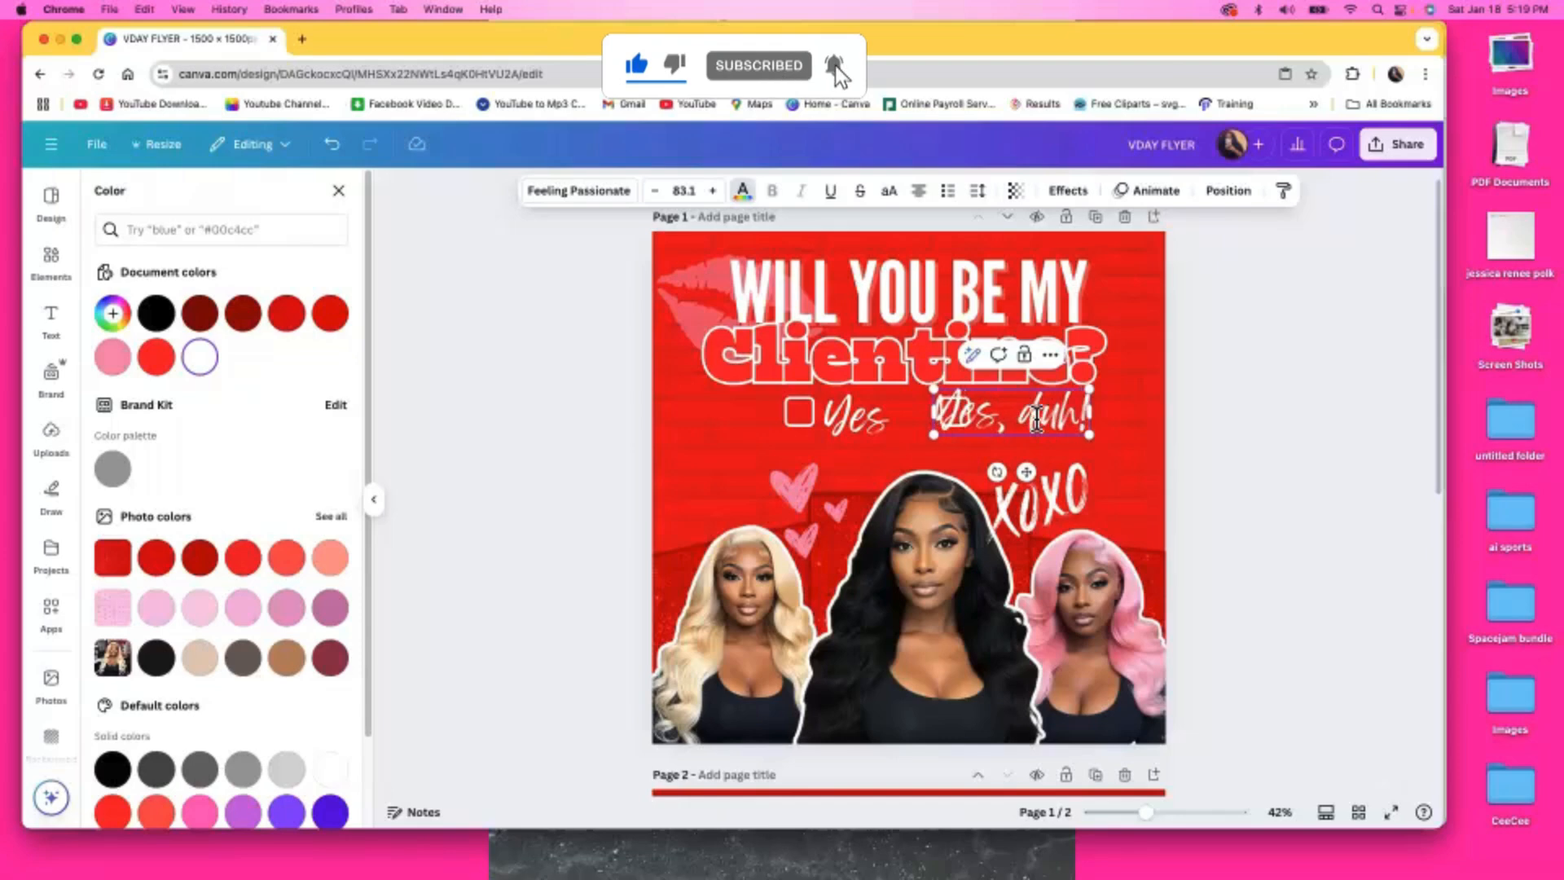
{"action": "left_click", "coordinate": [1338, 482]}
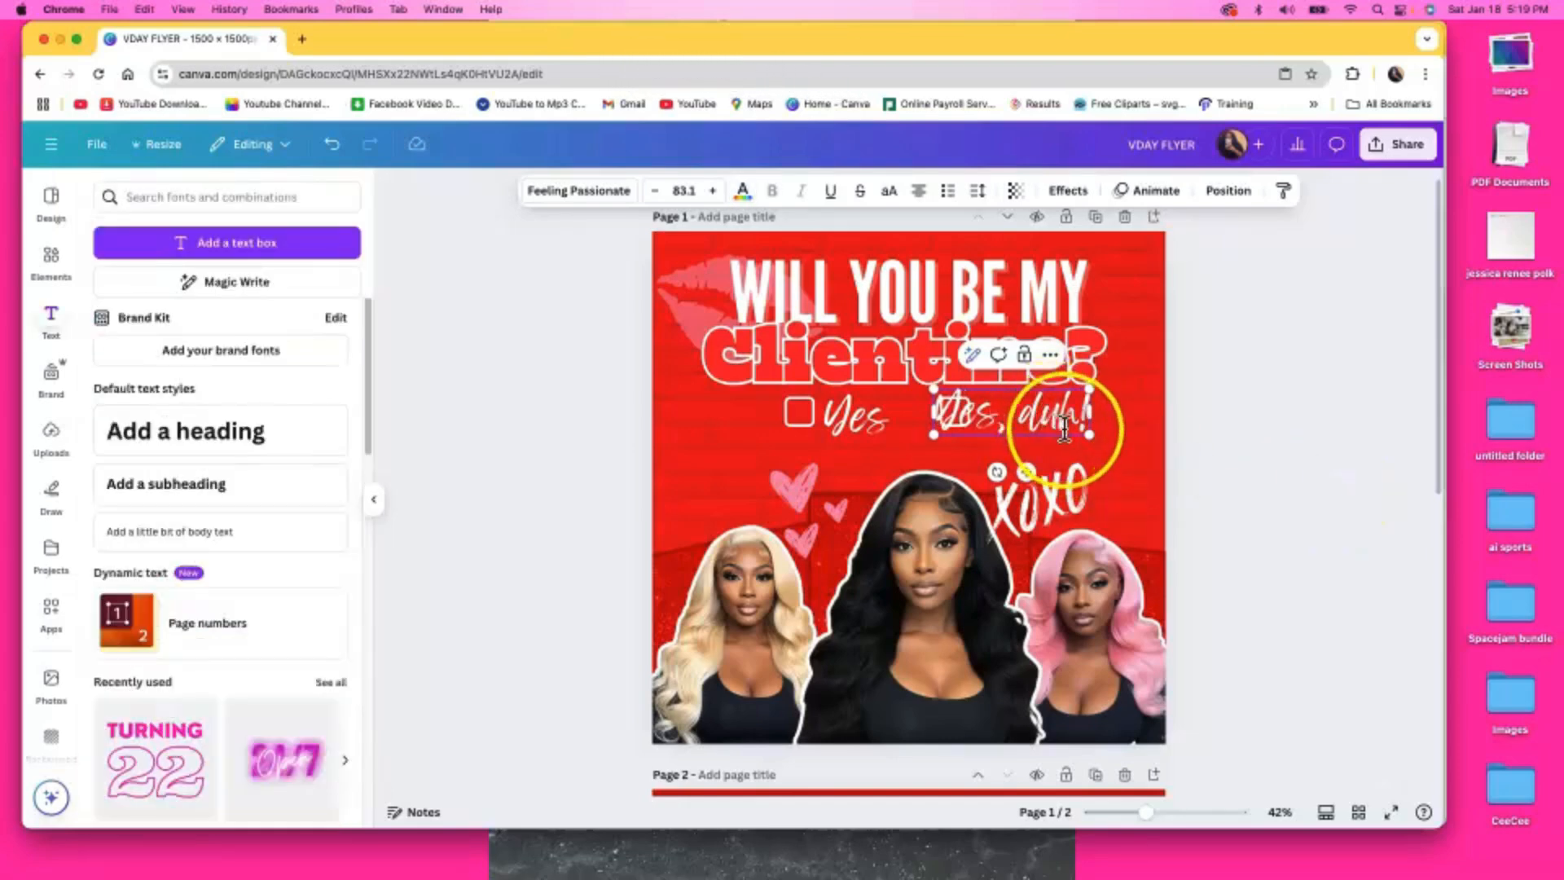
Place the "Yes, duh!" label just right of its checkbox and shift both slightly toward the "Yes" option
{"action": "left_click_drag", "start_coordinate": [996, 413], "coordinate": [1063, 476]}
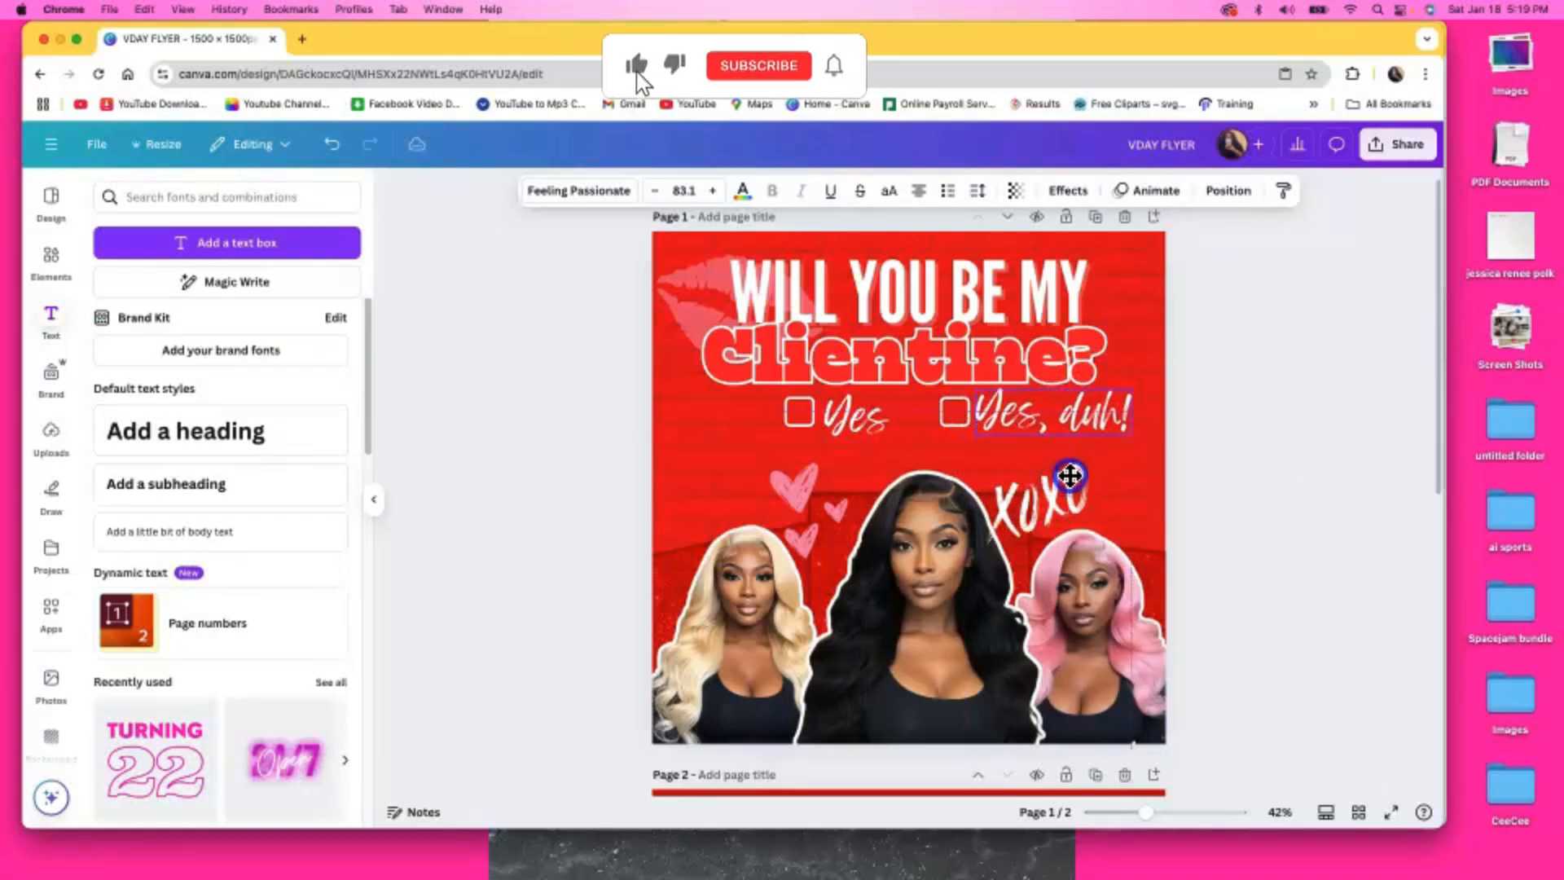
{"action": "left_click", "coordinate": [1226, 487]}
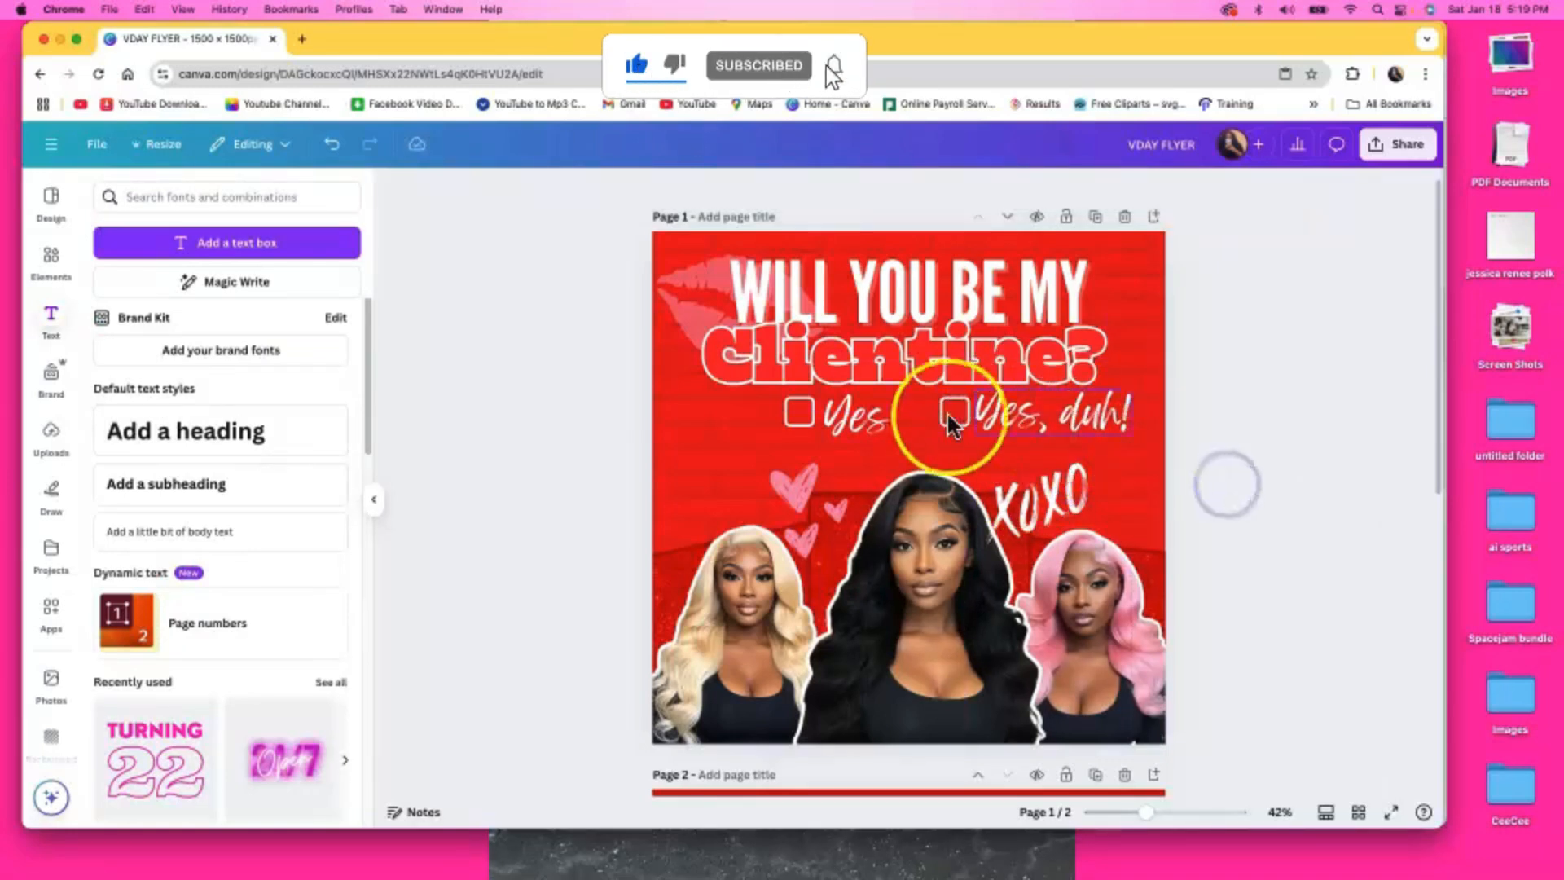
{"action": "left_click_drag", "start_coordinate": [954, 419], "coordinate": [1009, 425]}
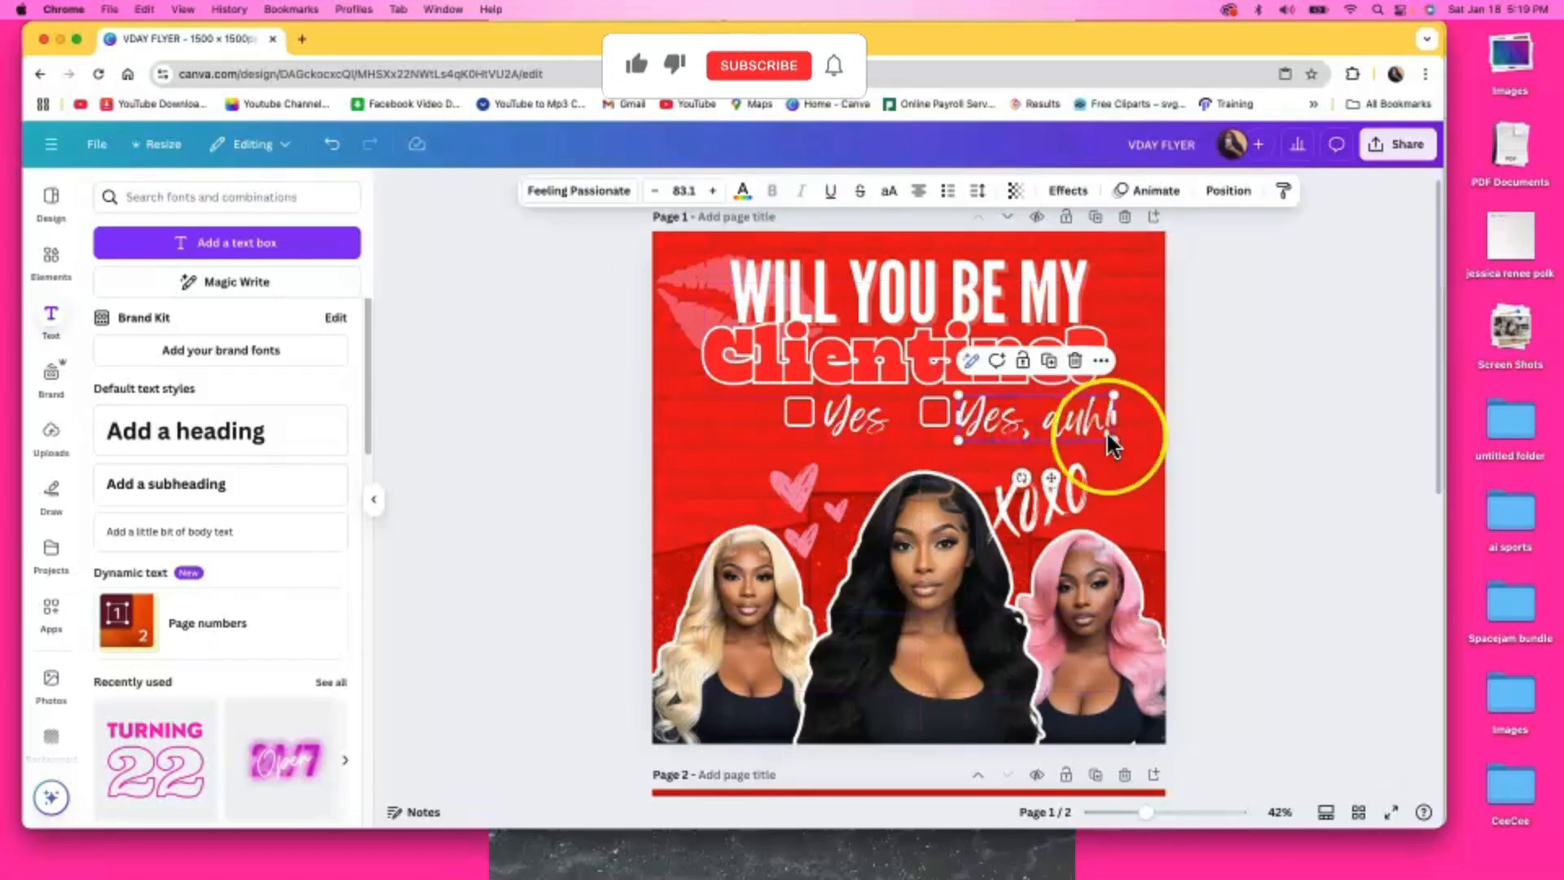
Reduce both the "Yes, duh!" and "Yes" labels to font size 73.8
{"action": "left_click_drag", "start_coordinate": [1112, 440], "coordinate": [1097, 435]}
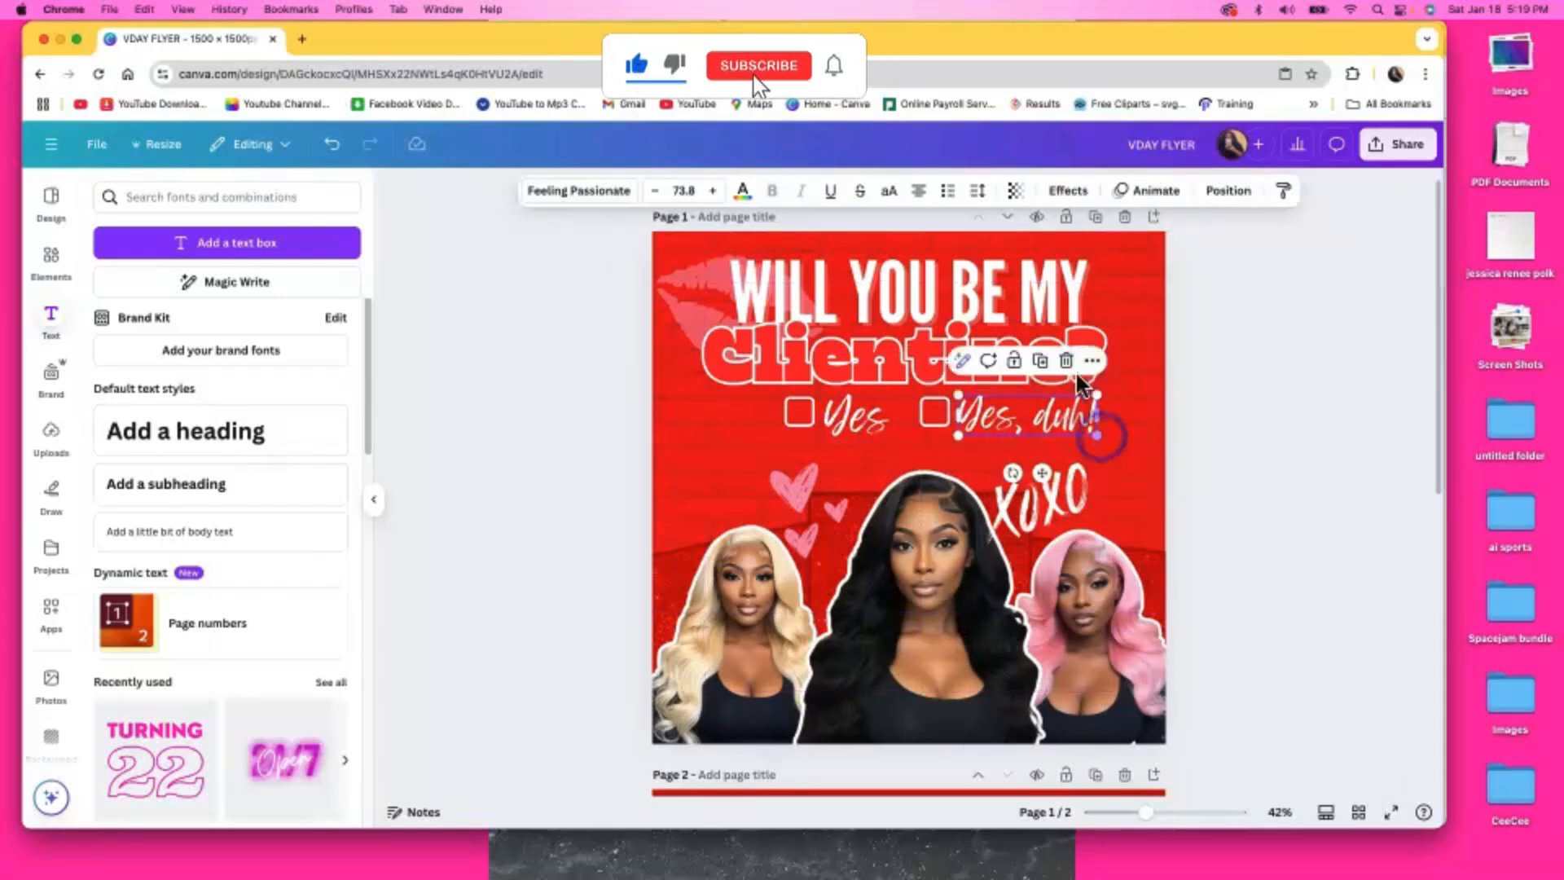
{"action": "left_click", "coordinate": [859, 430]}
{"action": "left_click_drag", "start_coordinate": [875, 436], "coordinate": [863, 428]}
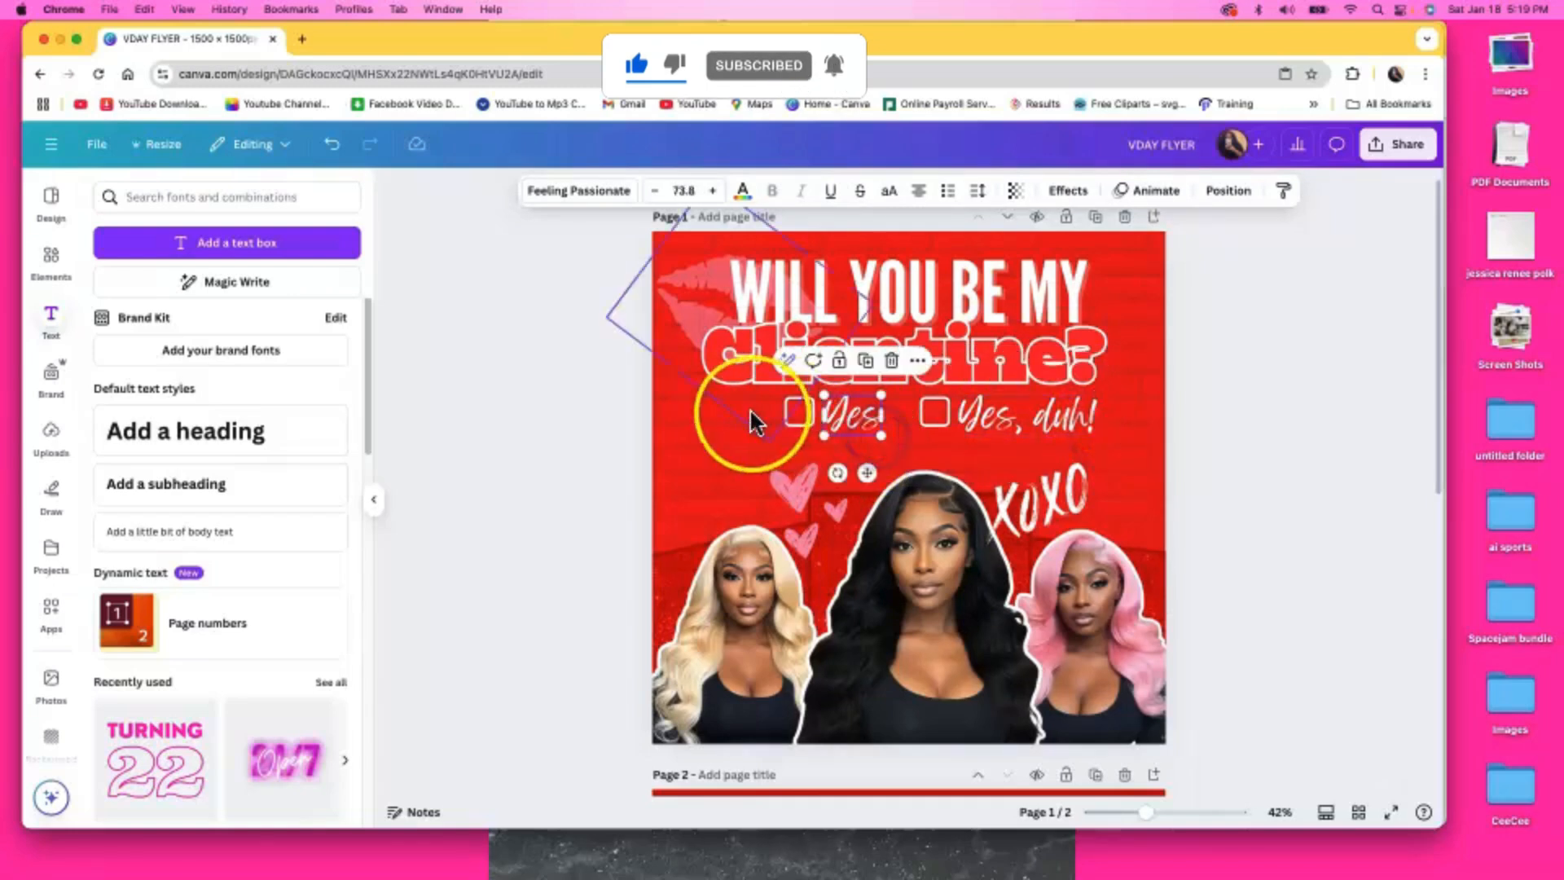
Nudge the "Clientine?" headline slightly to the right and down beneath "WILL YOU BE MY"
{"action": "left_click", "coordinate": [569, 421]}
{"action": "left_click_drag", "start_coordinate": [879, 355], "coordinate": [890, 361]}
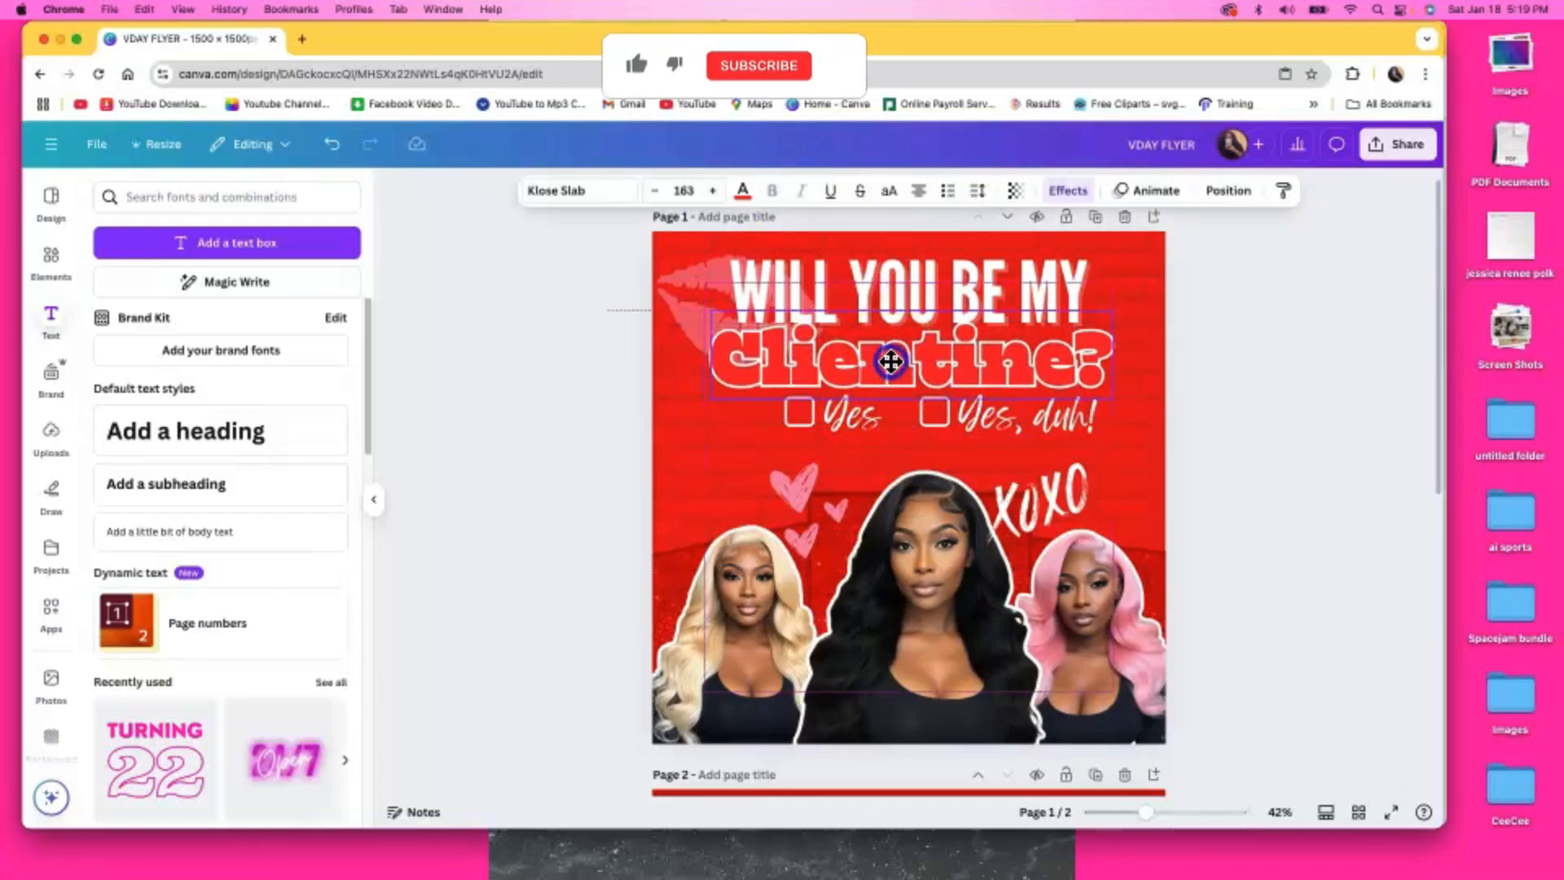
{"action": "left_click", "coordinate": [1265, 425]}
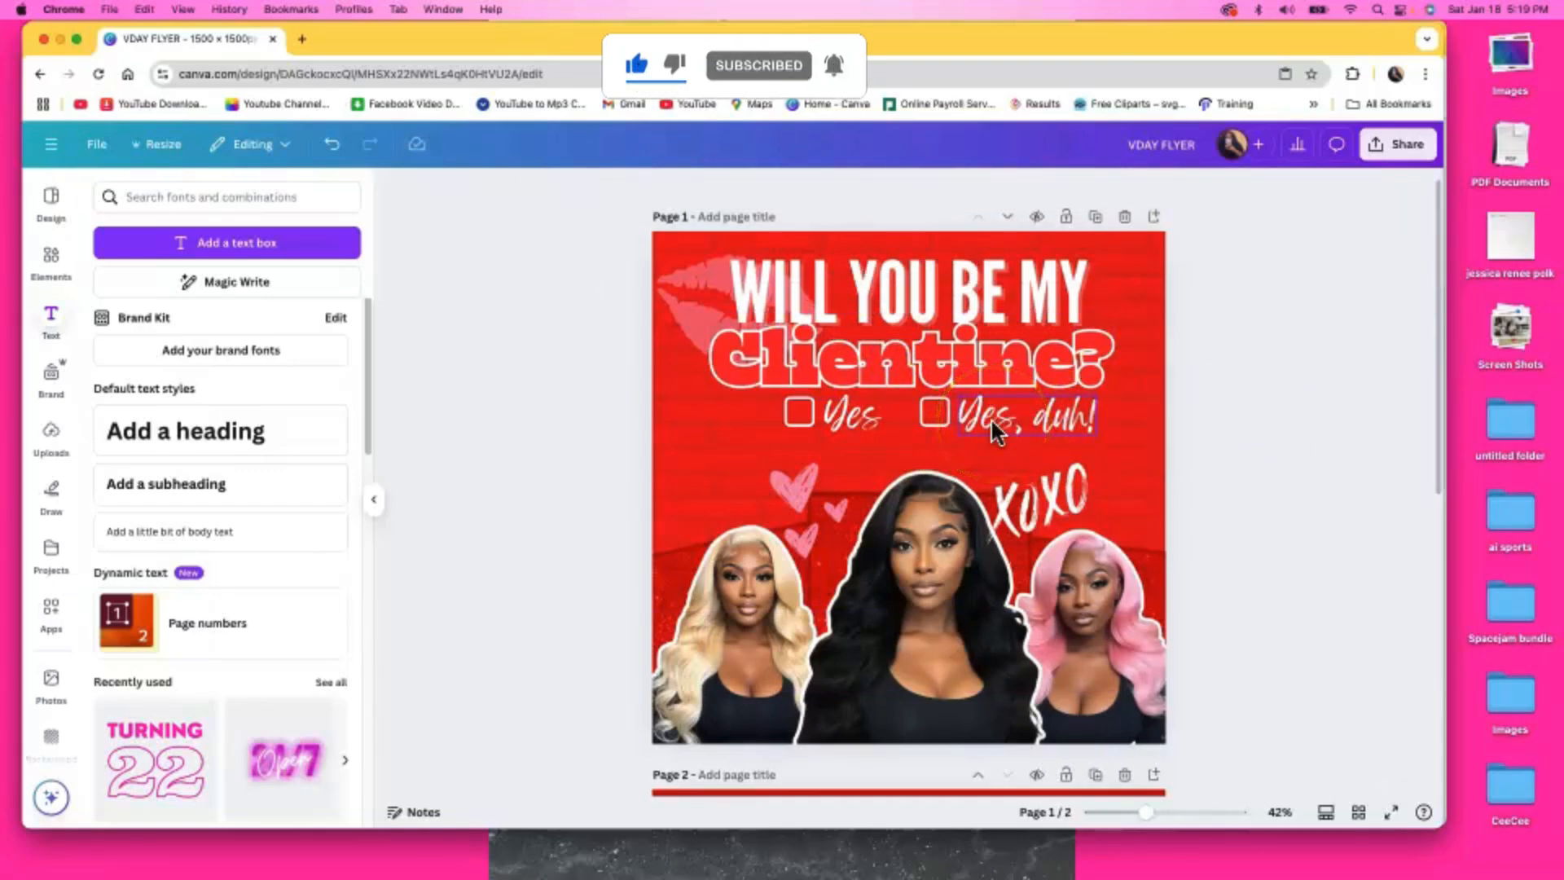
Search the elements for "check mark" and browse the resulting graphics
{"action": "left_click", "coordinate": [192, 200]}
{"action": "left_click", "coordinate": [63, 262]}
{"action": "left_click", "coordinate": [140, 198]}
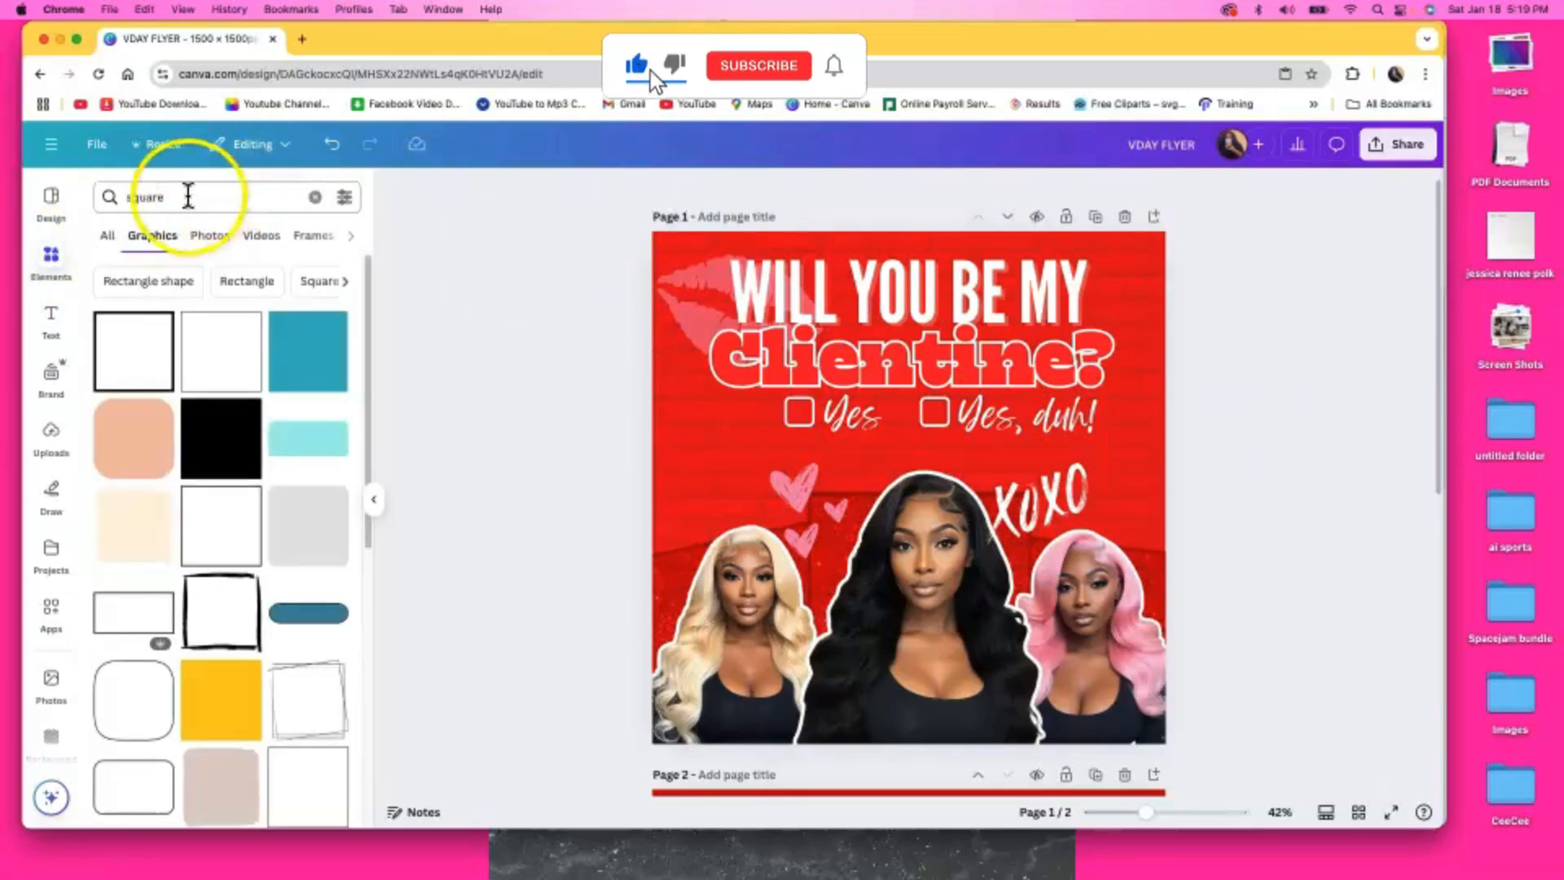
{"action": "type", "text": "check mark"}
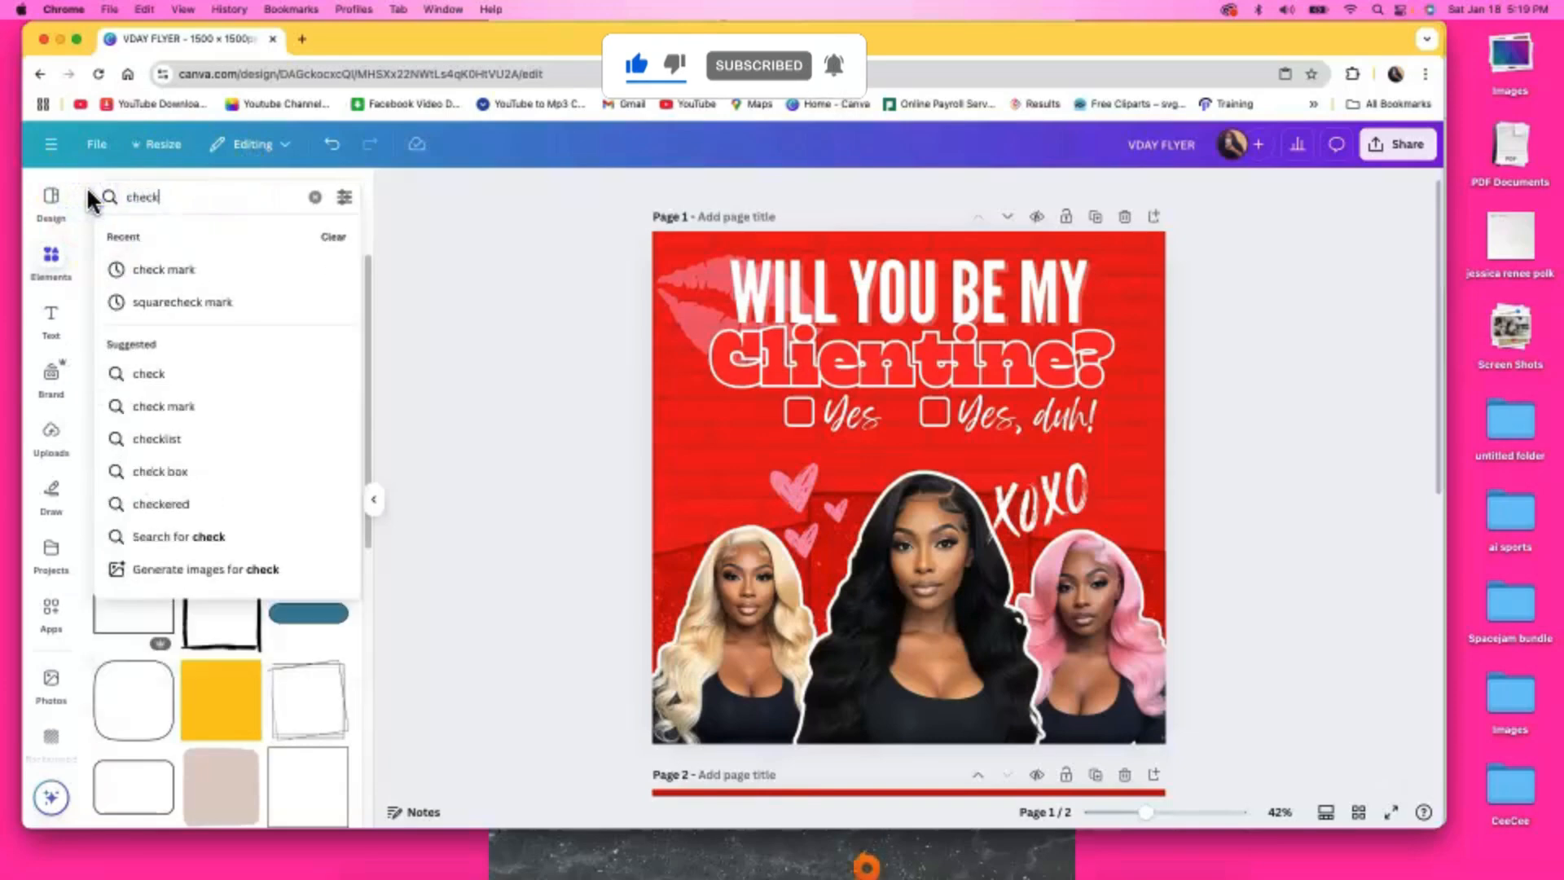
{"action": "key", "text": "Return"}
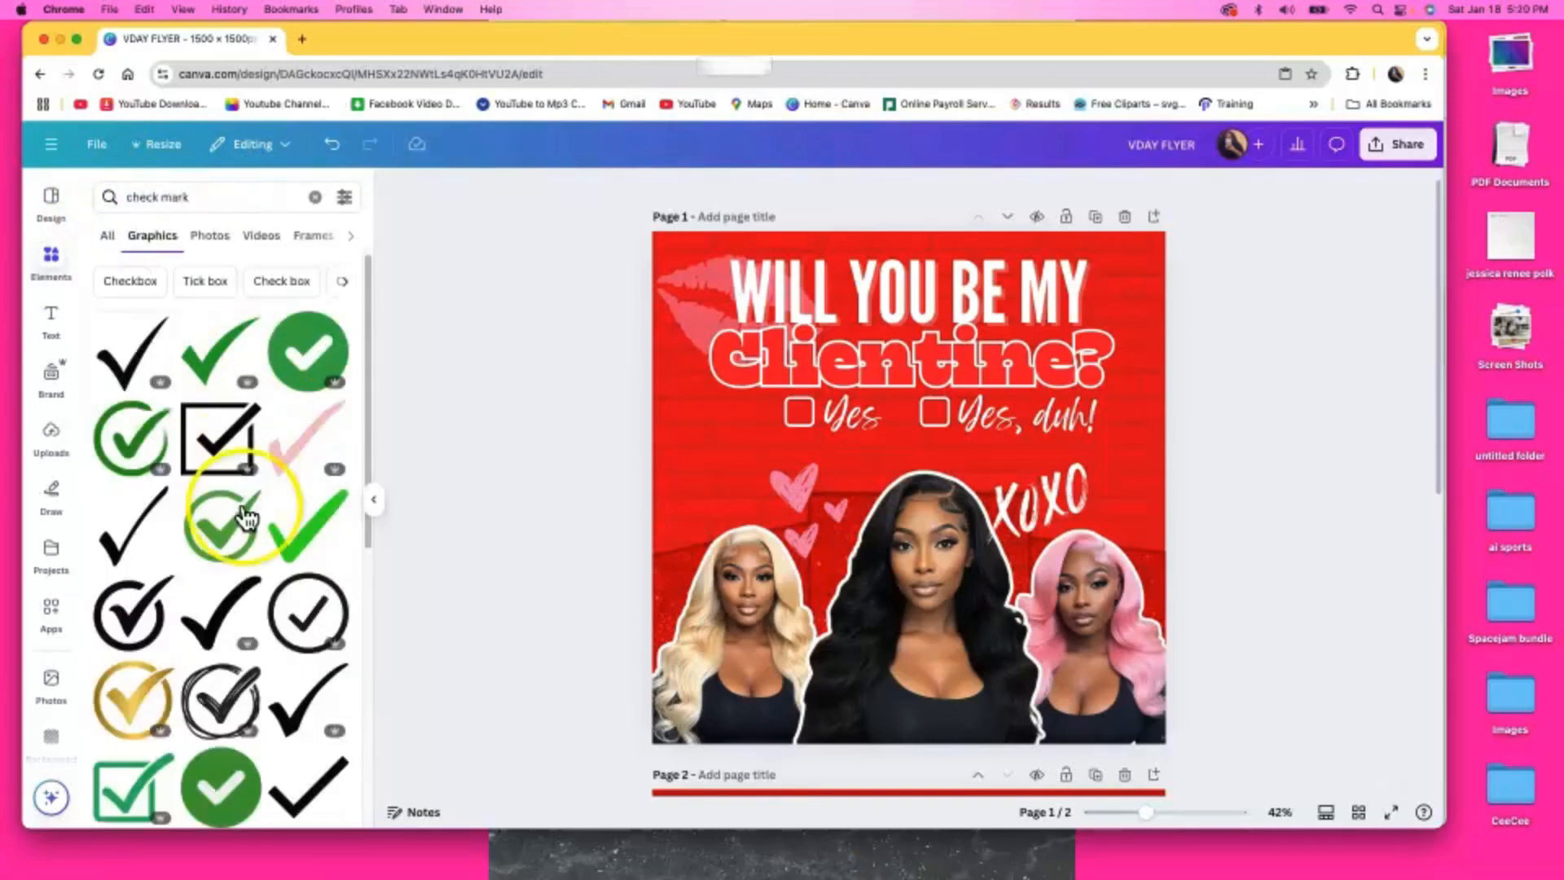
{"action": "scroll", "coordinate": [241, 500], "scroll_direction": "down", "scroll_amount": 3}
{"action": "scroll", "coordinate": [247, 513], "scroll_direction": "down", "scroll_amount": 4}
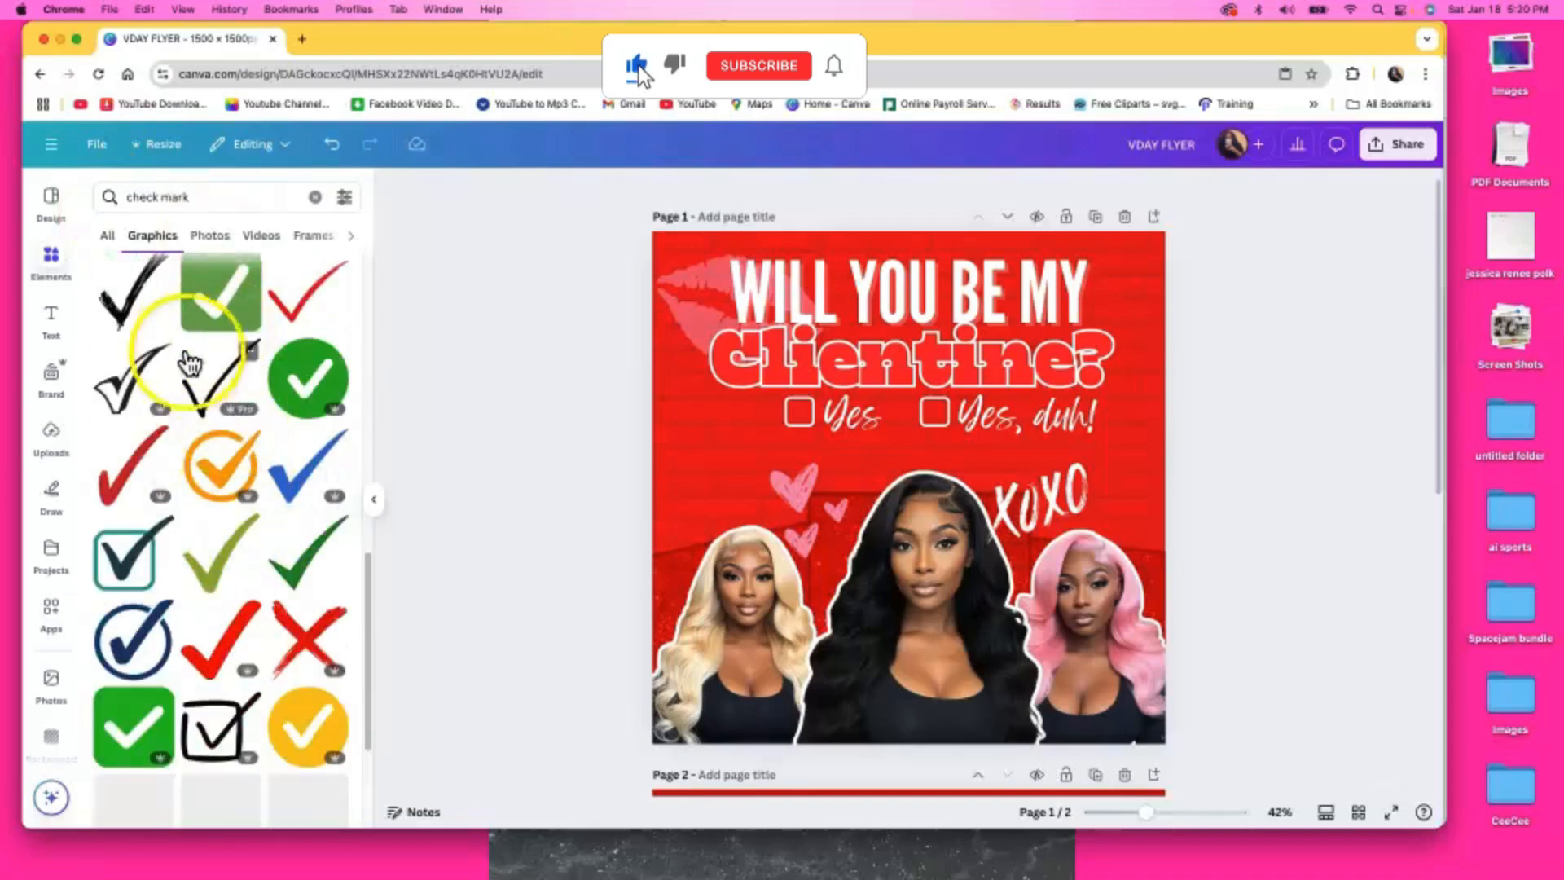
Filter the check mark graphics to show only Free items
{"action": "left_click", "coordinate": [345, 197]}
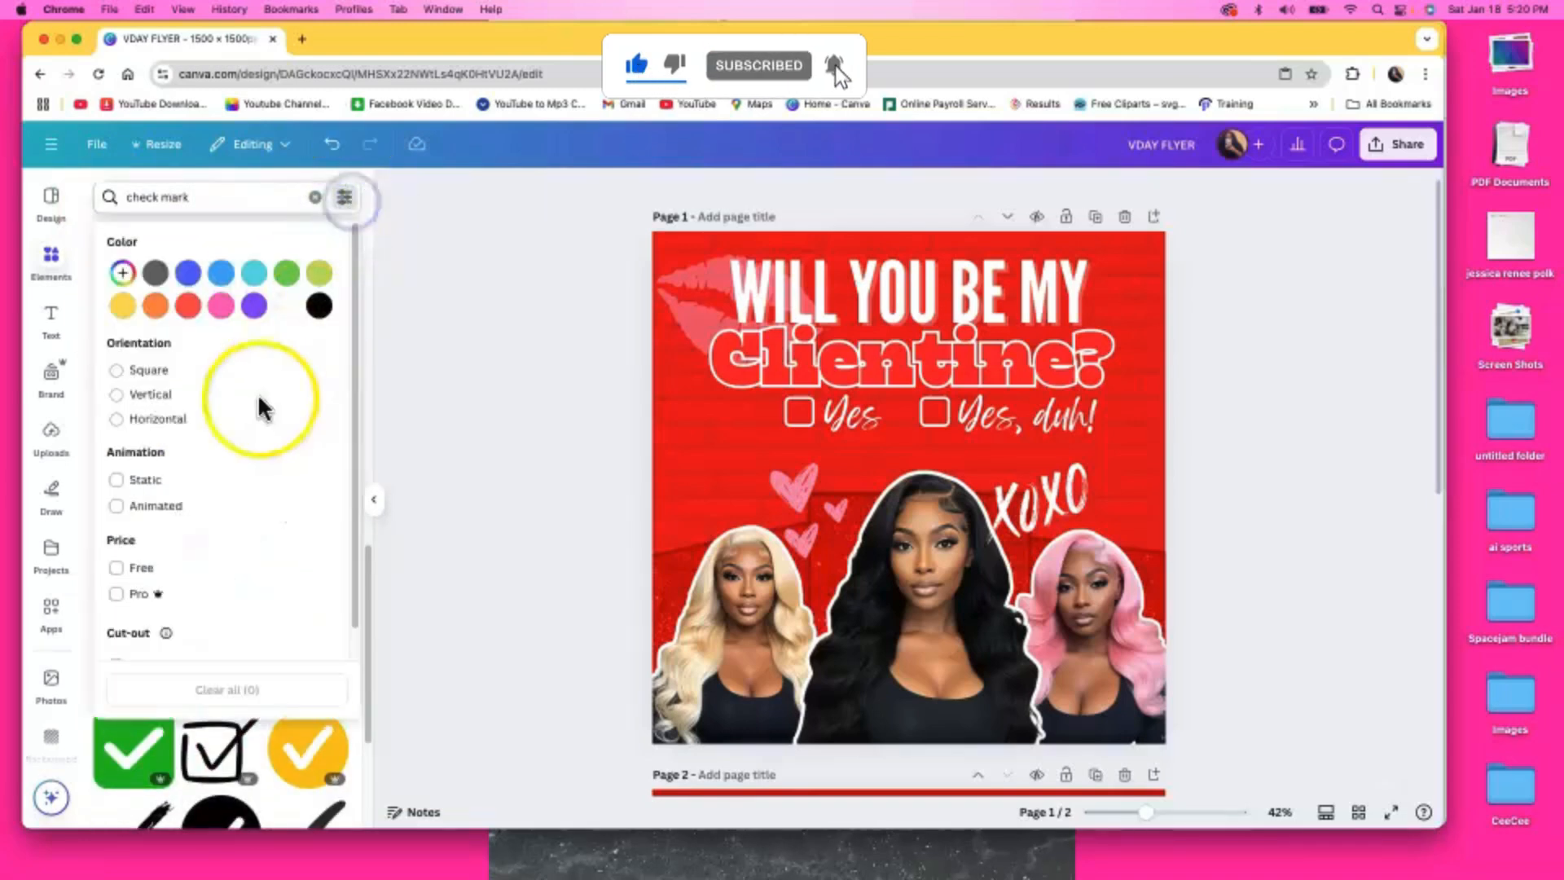
{"action": "left_click", "coordinate": [124, 570]}
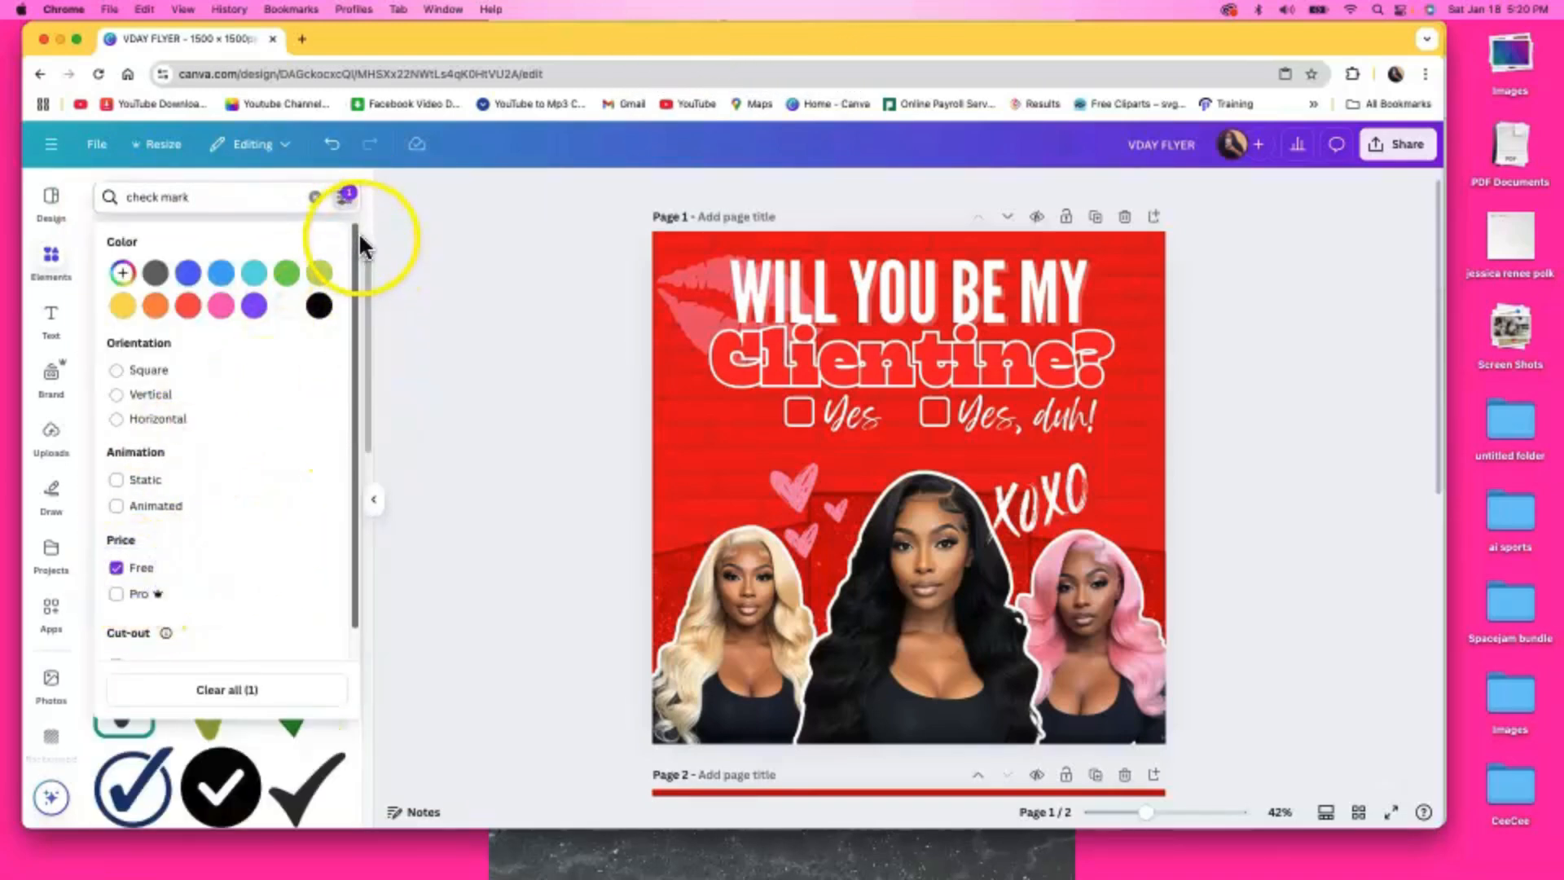
{"action": "left_click", "coordinate": [244, 199]}
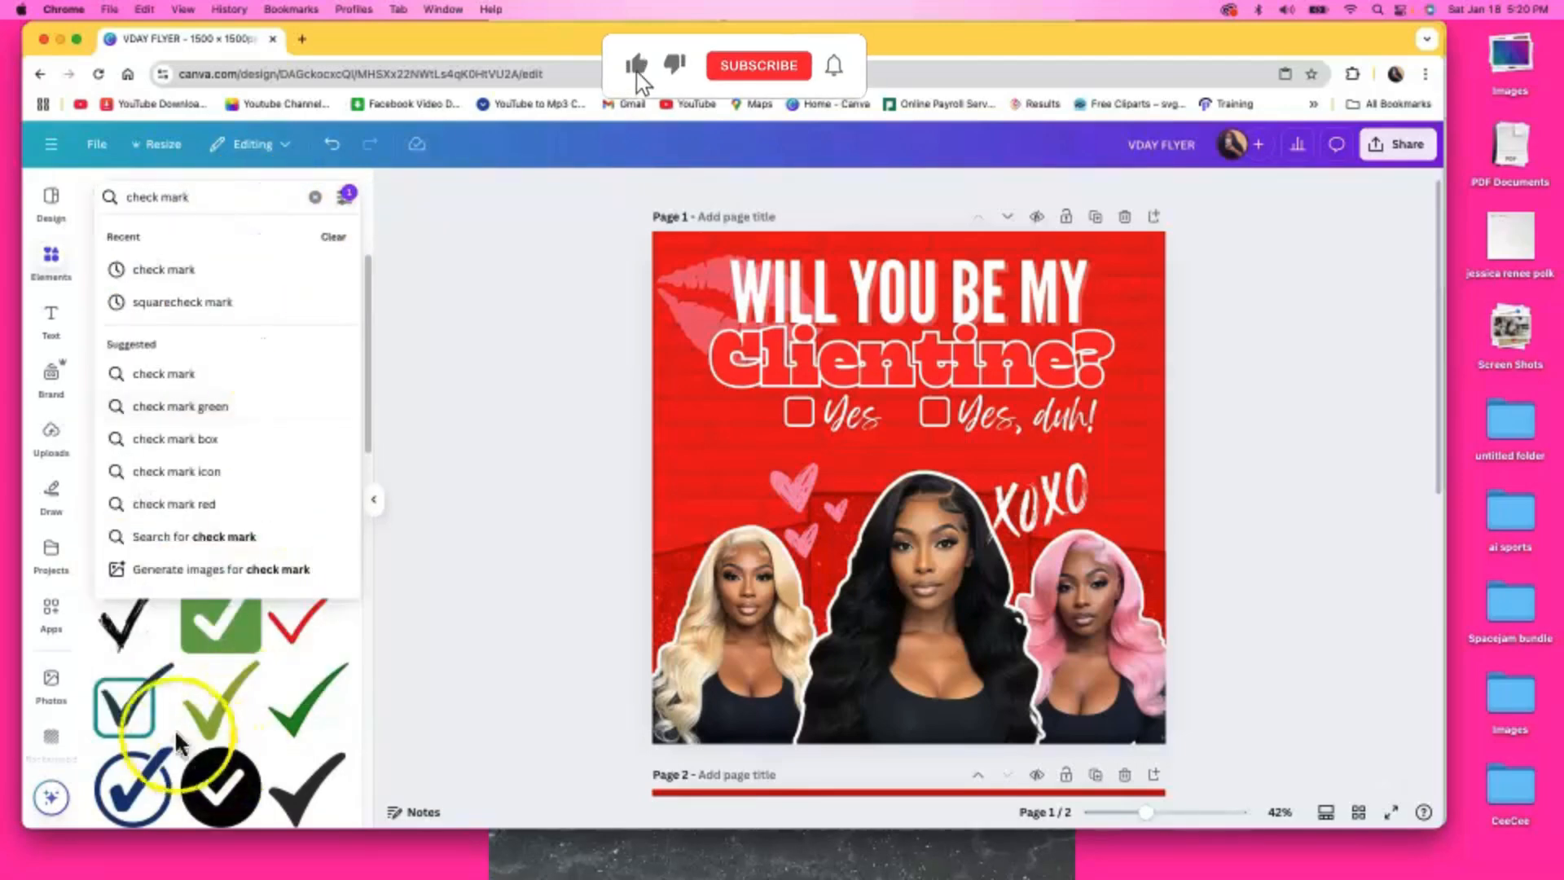
{"action": "left_click", "coordinate": [344, 197]}
{"action": "left_click", "coordinate": [347, 200]}
{"action": "left_click", "coordinate": [346, 204]}
{"action": "left_click", "coordinate": [348, 200]}
{"action": "left_click", "coordinate": [220, 279]}
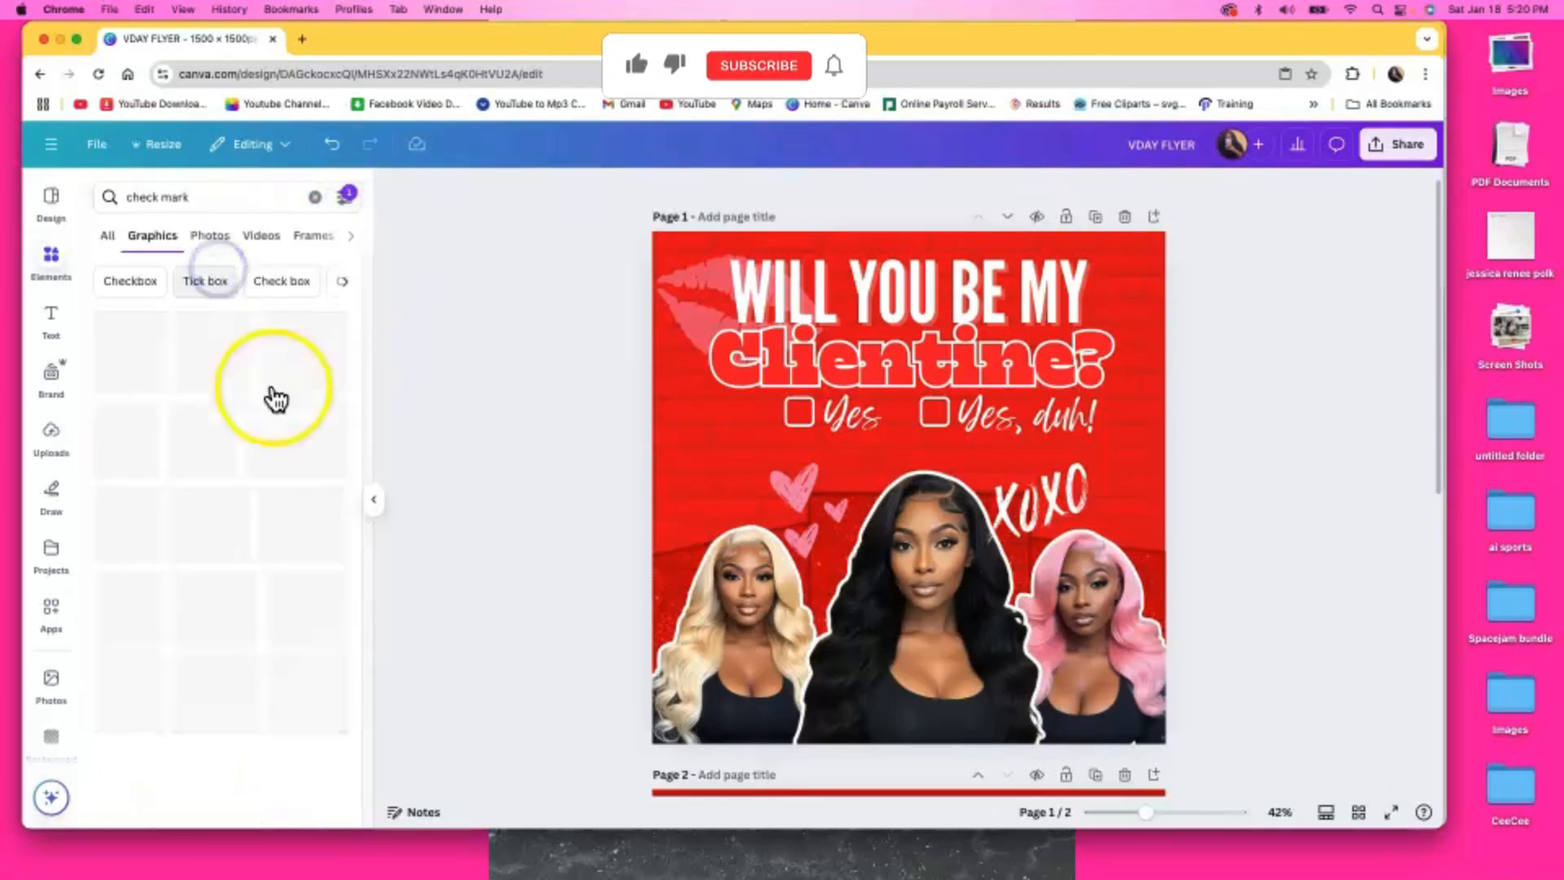
Try a thin black check mark, scaled down over the "Yes, duh!" checkbox, and delete it
{"action": "scroll", "coordinate": [154, 558], "scroll_direction": "down", "scroll_amount": 1}
{"action": "scroll", "coordinate": [155, 554], "scroll_direction": "down", "scroll_amount": 3}
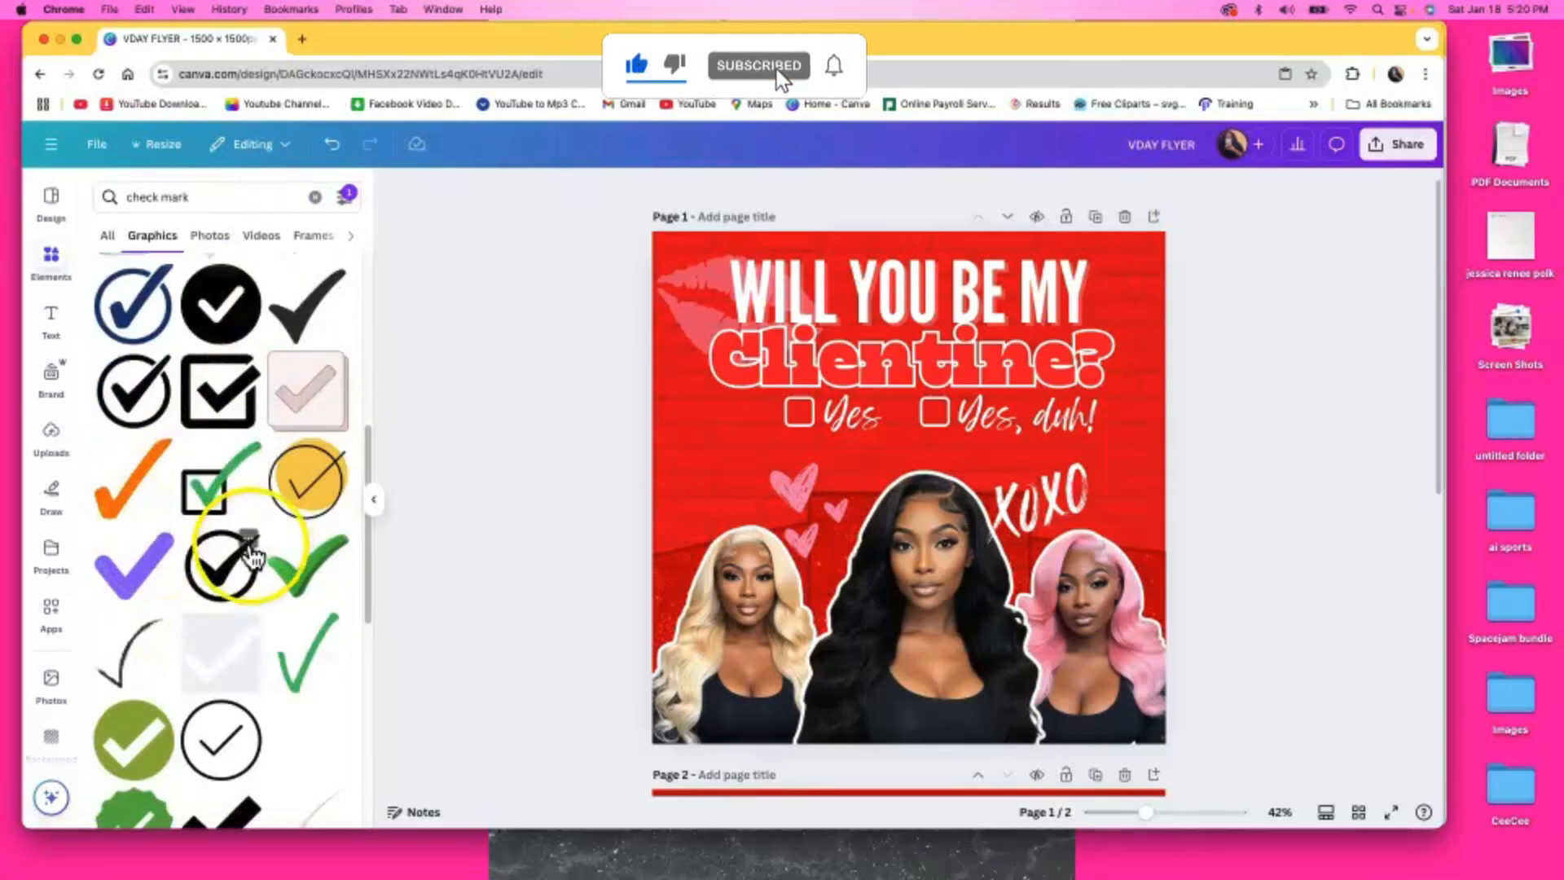
{"action": "scroll", "coordinate": [192, 498], "scroll_direction": "down", "scroll_amount": 5}
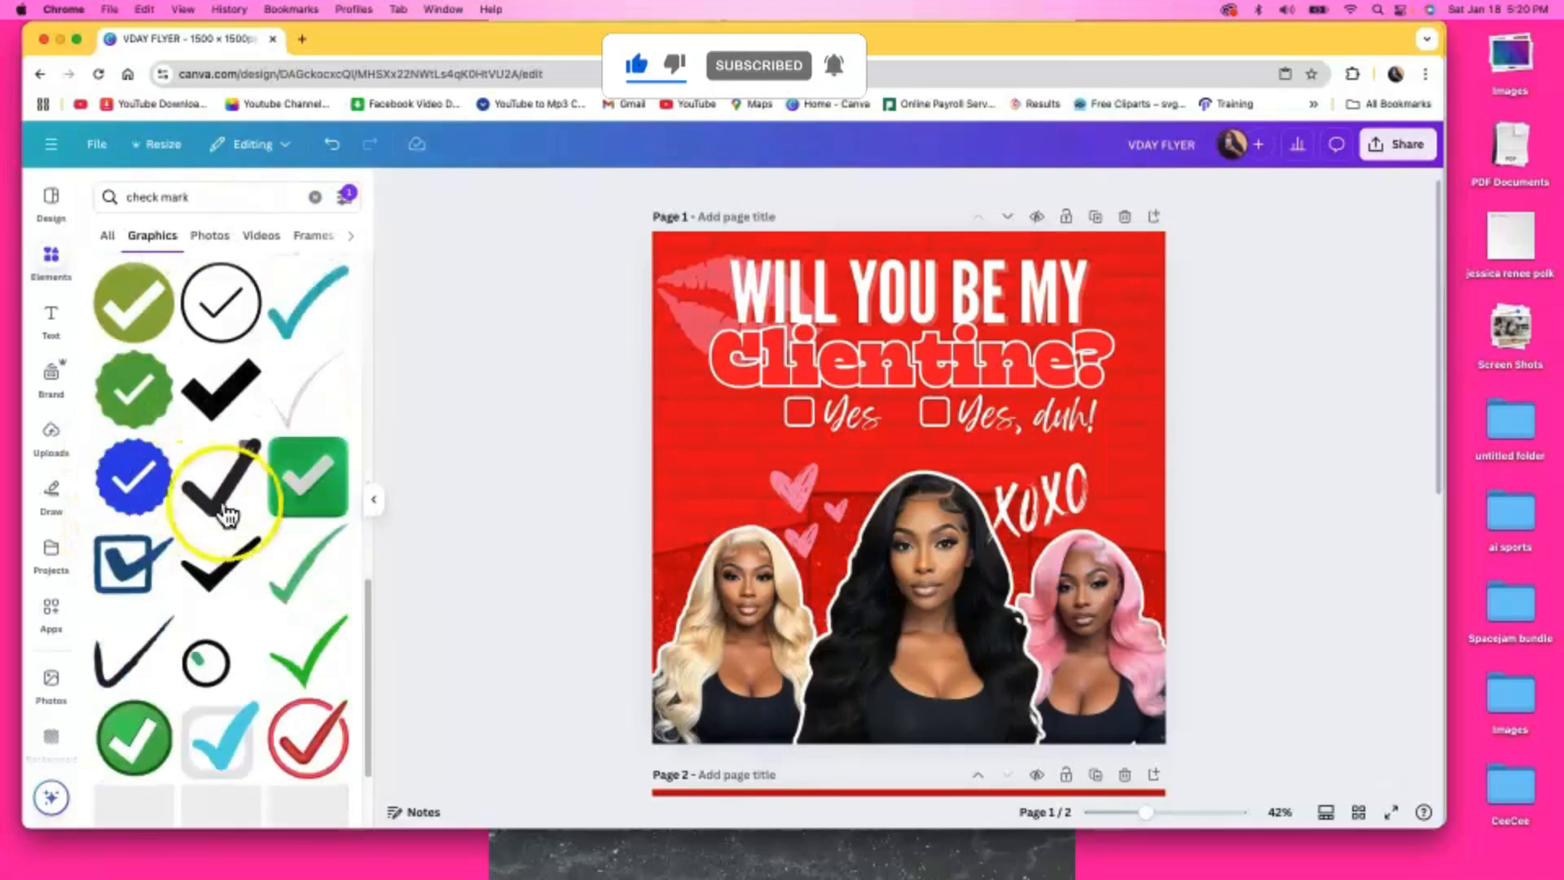
{"action": "left_click", "coordinate": [116, 585]}
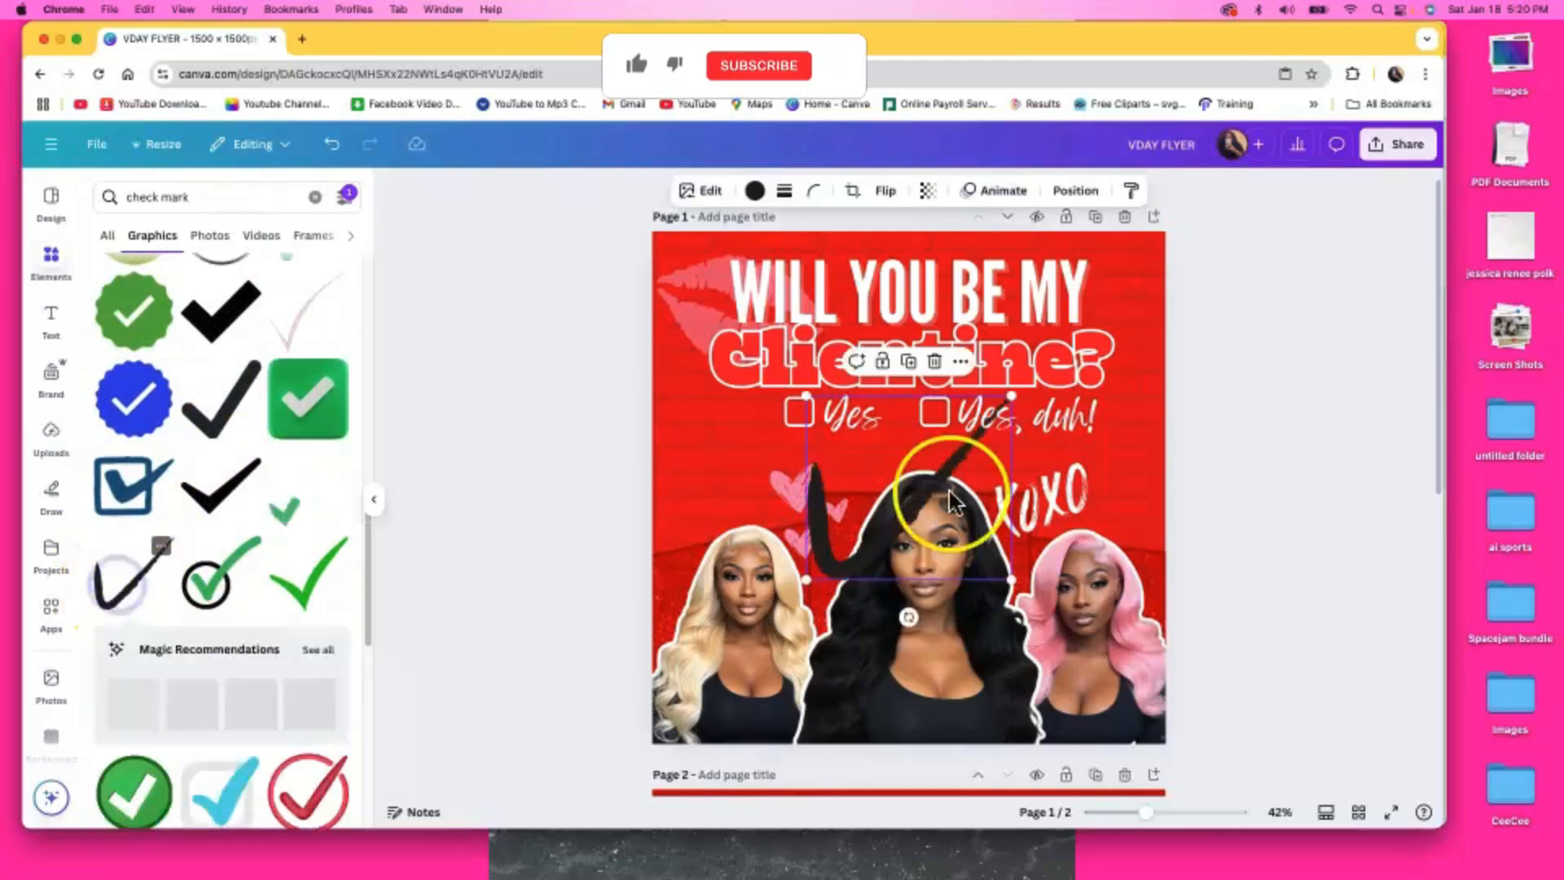
{"action": "left_click_drag", "start_coordinate": [1009, 397], "coordinate": [970, 379]}
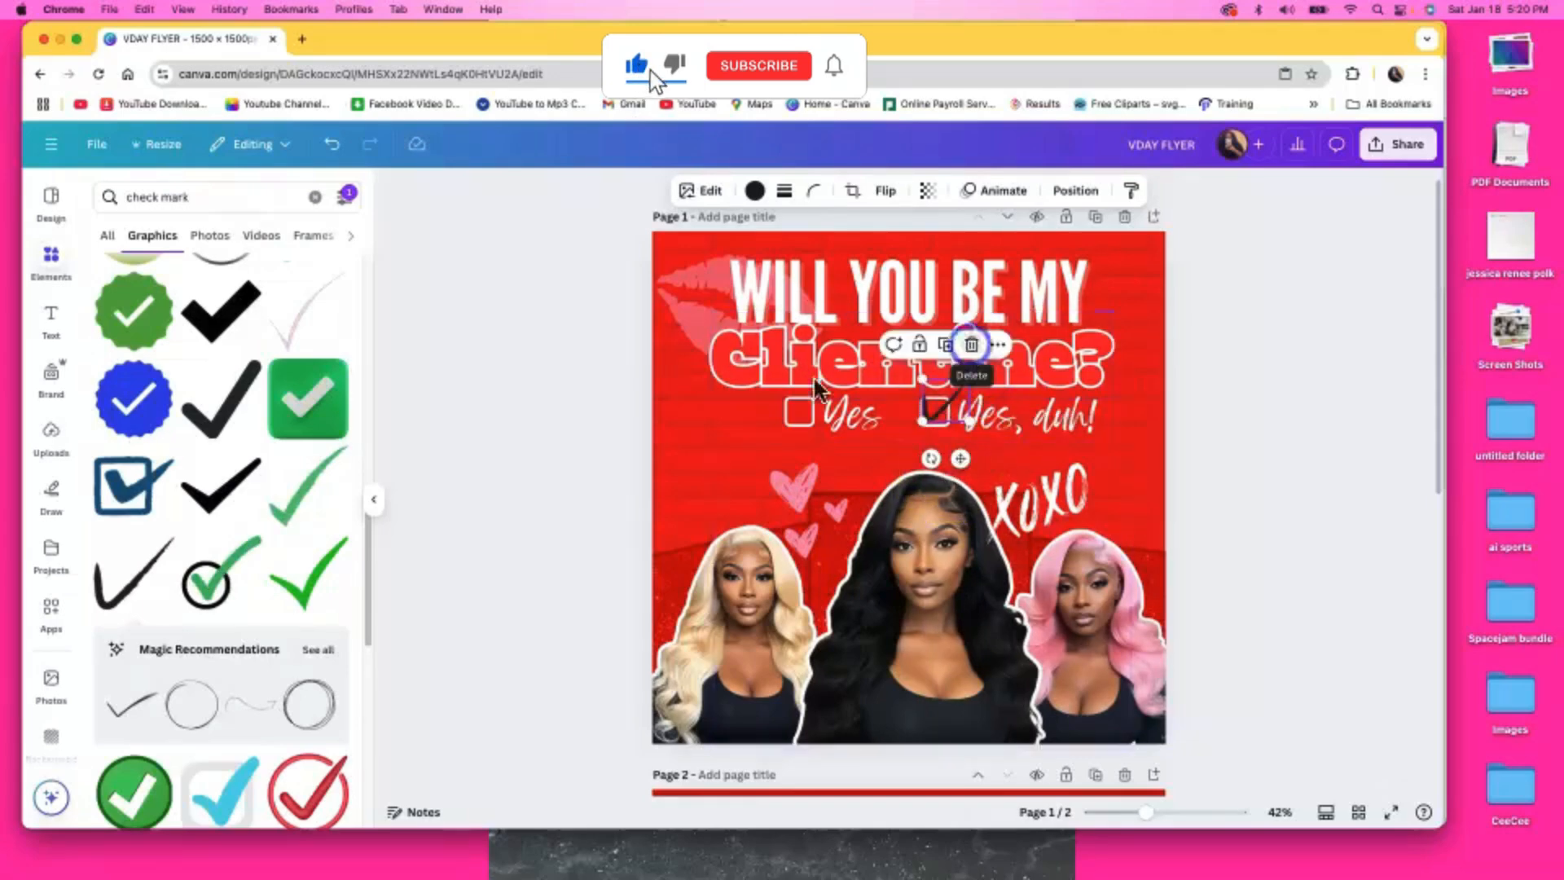
{"action": "key", "text": "Delete"}
Add the brush-style black check mark, shrink it, and fit it inside the "Yes, duh!" checkbox
{"action": "scroll", "coordinate": [228, 530], "scroll_direction": "down", "scroll_amount": 5}
{"action": "scroll", "coordinate": [211, 513], "scroll_direction": "down", "scroll_amount": 10}
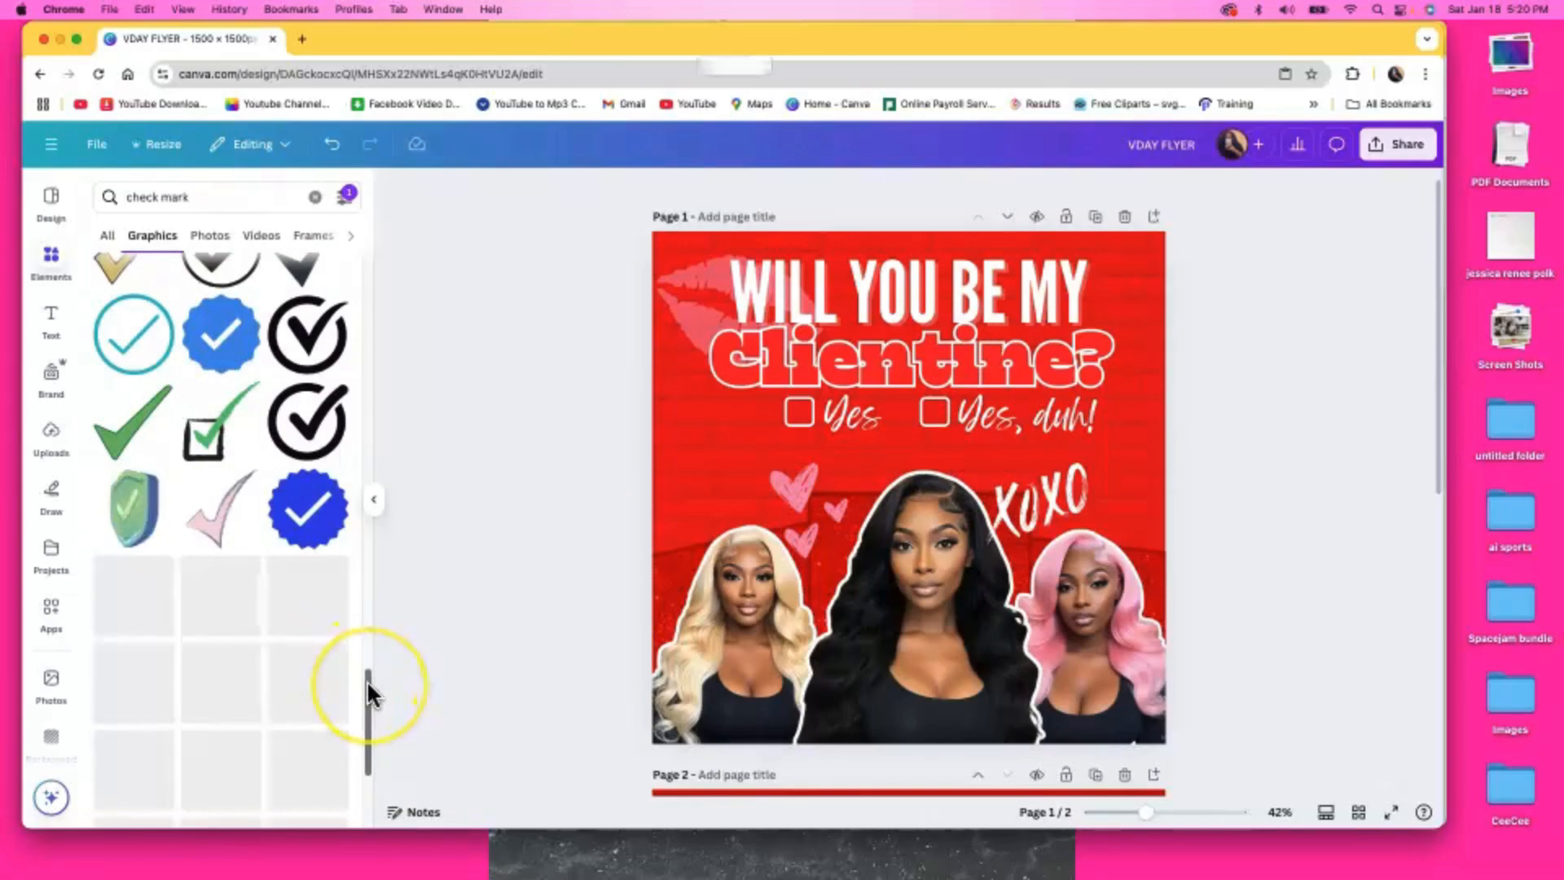
{"action": "left_click_drag", "start_coordinate": [367, 681], "coordinate": [353, 216]}
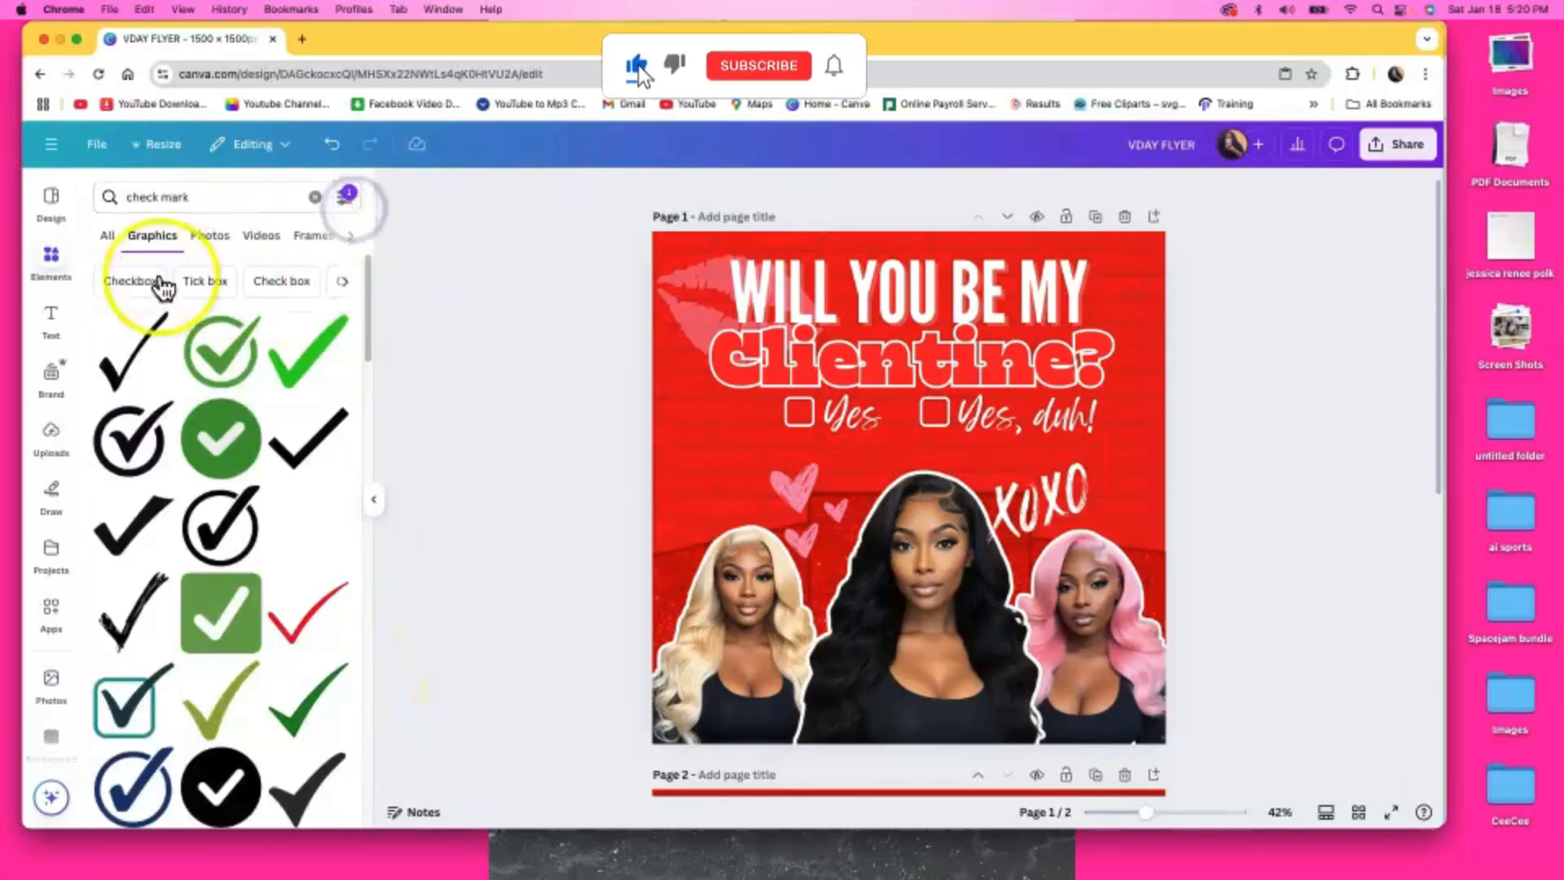
{"action": "scroll", "coordinate": [134, 627], "scroll_direction": "down", "scroll_amount": 2}
{"action": "scroll", "coordinate": [134, 627], "scroll_direction": "down", "scroll_amount": 5}
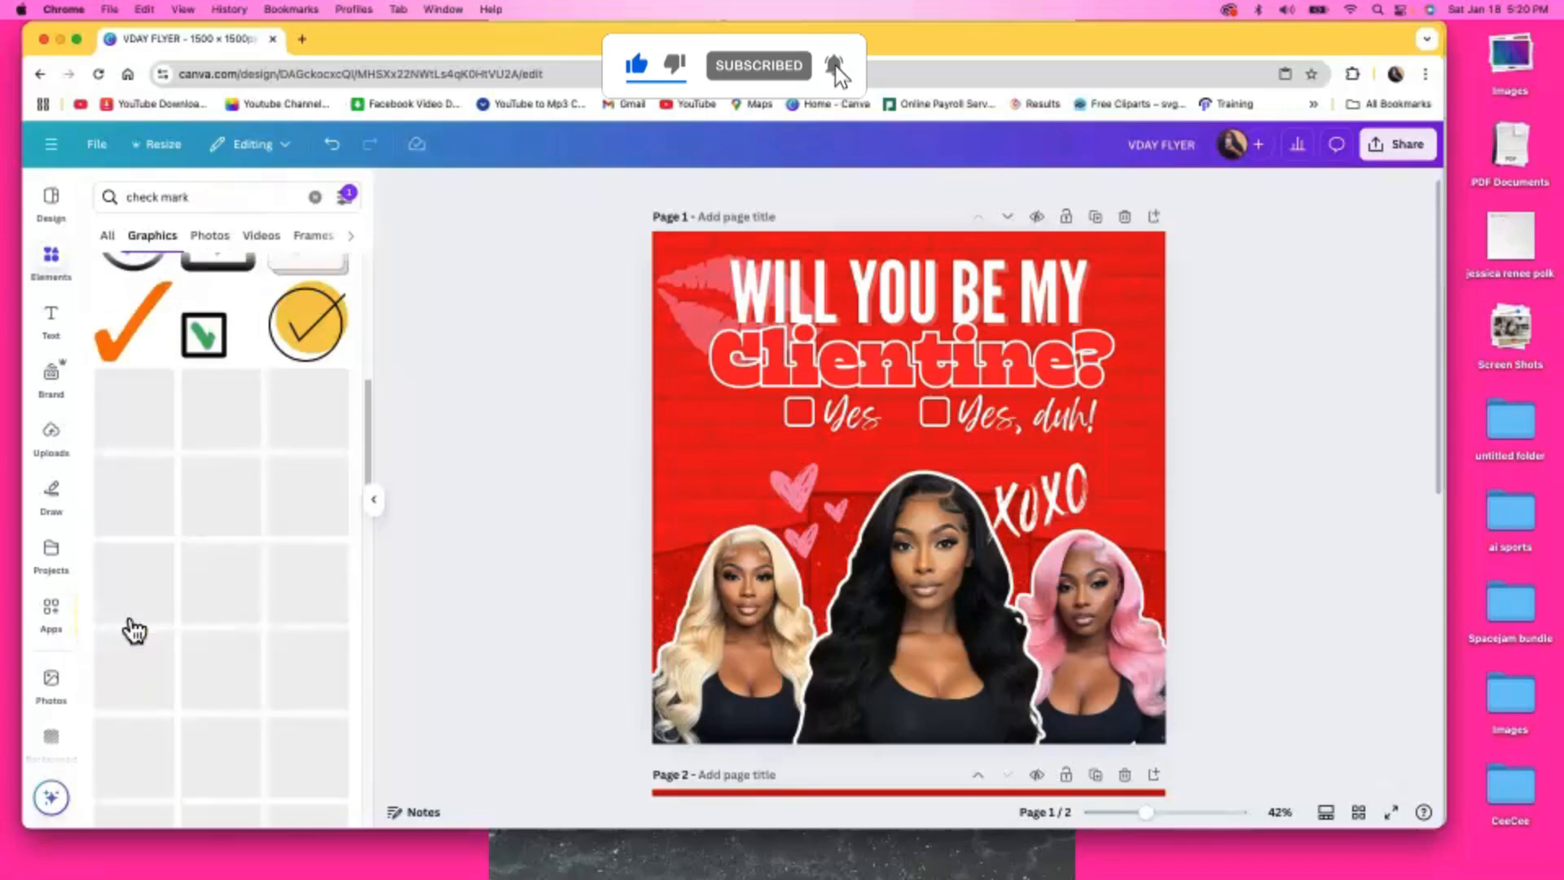
{"action": "scroll", "coordinate": [187, 562], "scroll_direction": "up", "scroll_amount": 7}
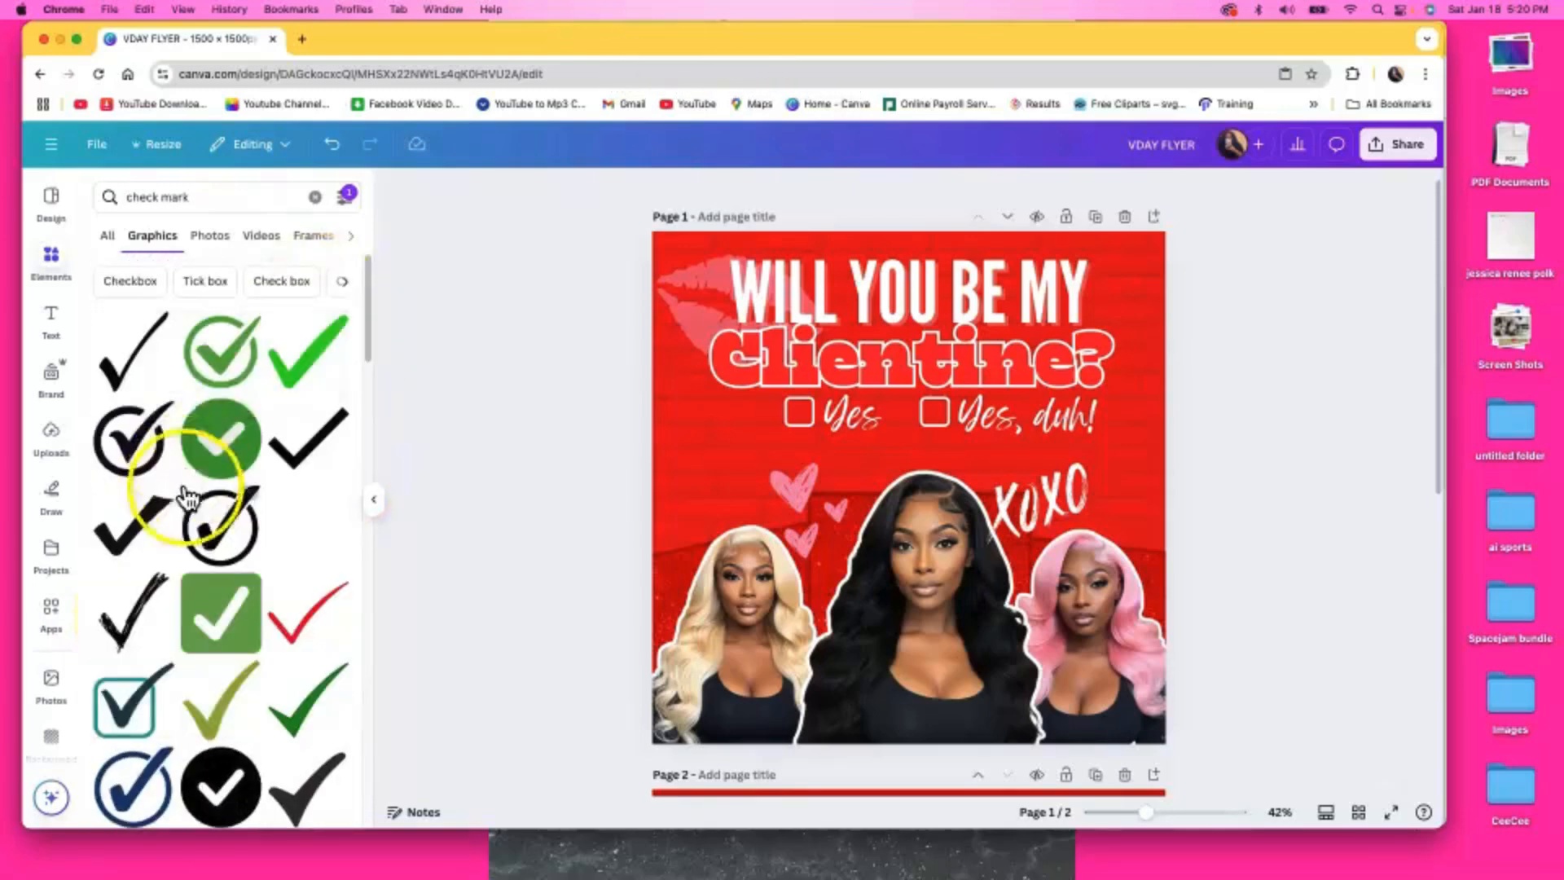
{"action": "left_click", "coordinate": [130, 647]}
{"action": "mouse_move", "coordinate": [994, 453]}
{"action": "left_mouse_down"}
{"action": "mouse_move", "coordinate": [1000, 392]}
{"action": "mouse_move", "coordinate": [896, 461]}
{"action": "left_mouse_up"}
{"action": "left_click_drag", "start_coordinate": [863, 521], "coordinate": [928, 381]}
{"action": "left_click_drag", "start_coordinate": [900, 432], "coordinate": [954, 461]}
Recolor the check mark with the pink document color
{"action": "left_click", "coordinate": [755, 190]}
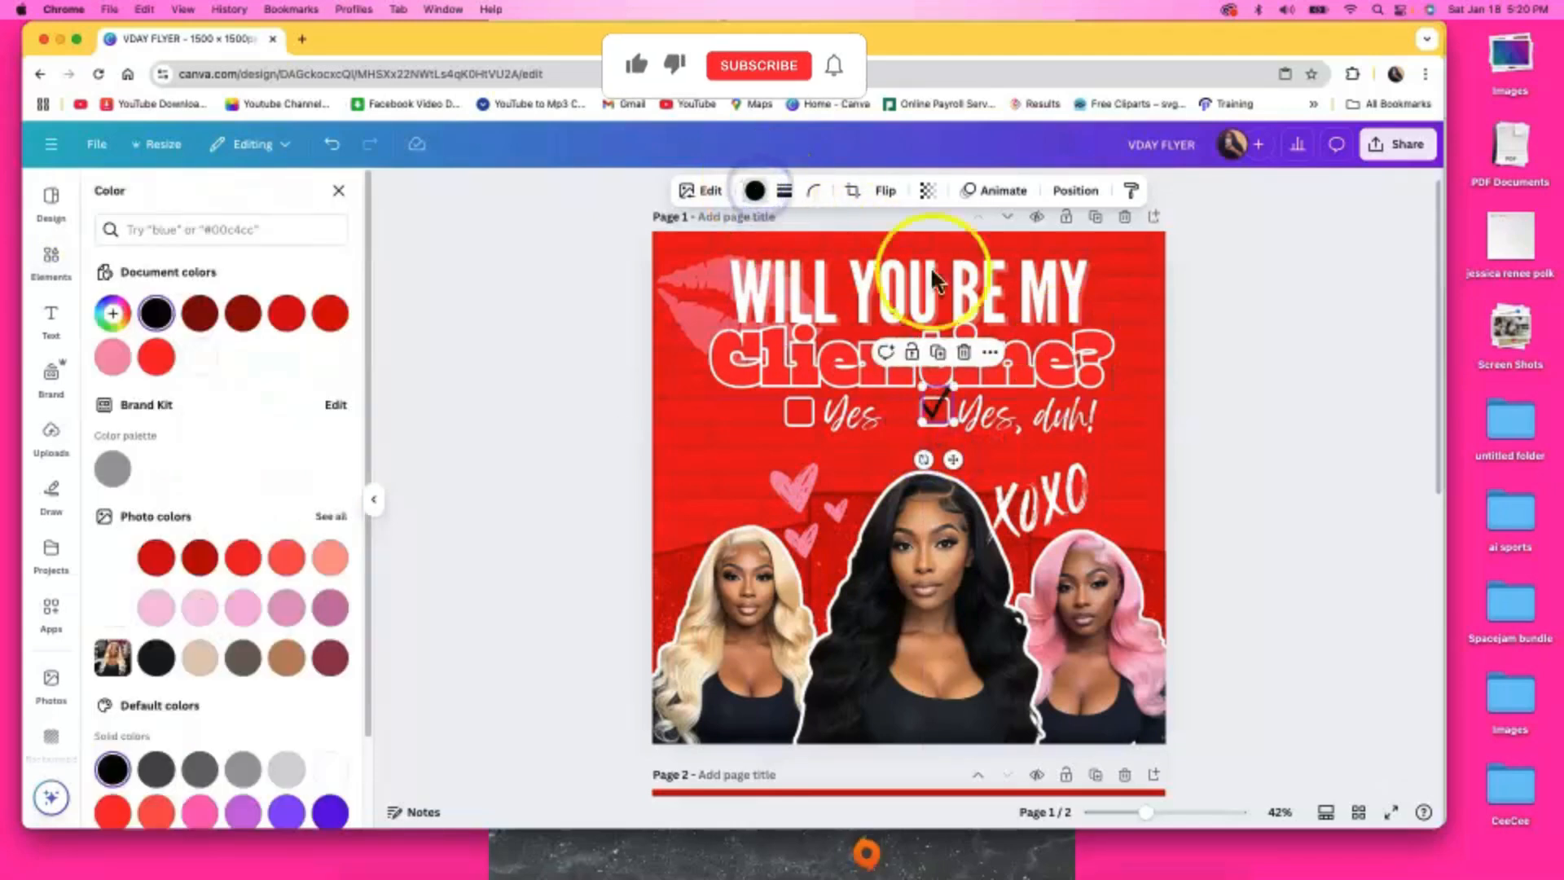
{"action": "left_click", "coordinate": [112, 356]}
{"action": "left_click", "coordinate": [1286, 456]}
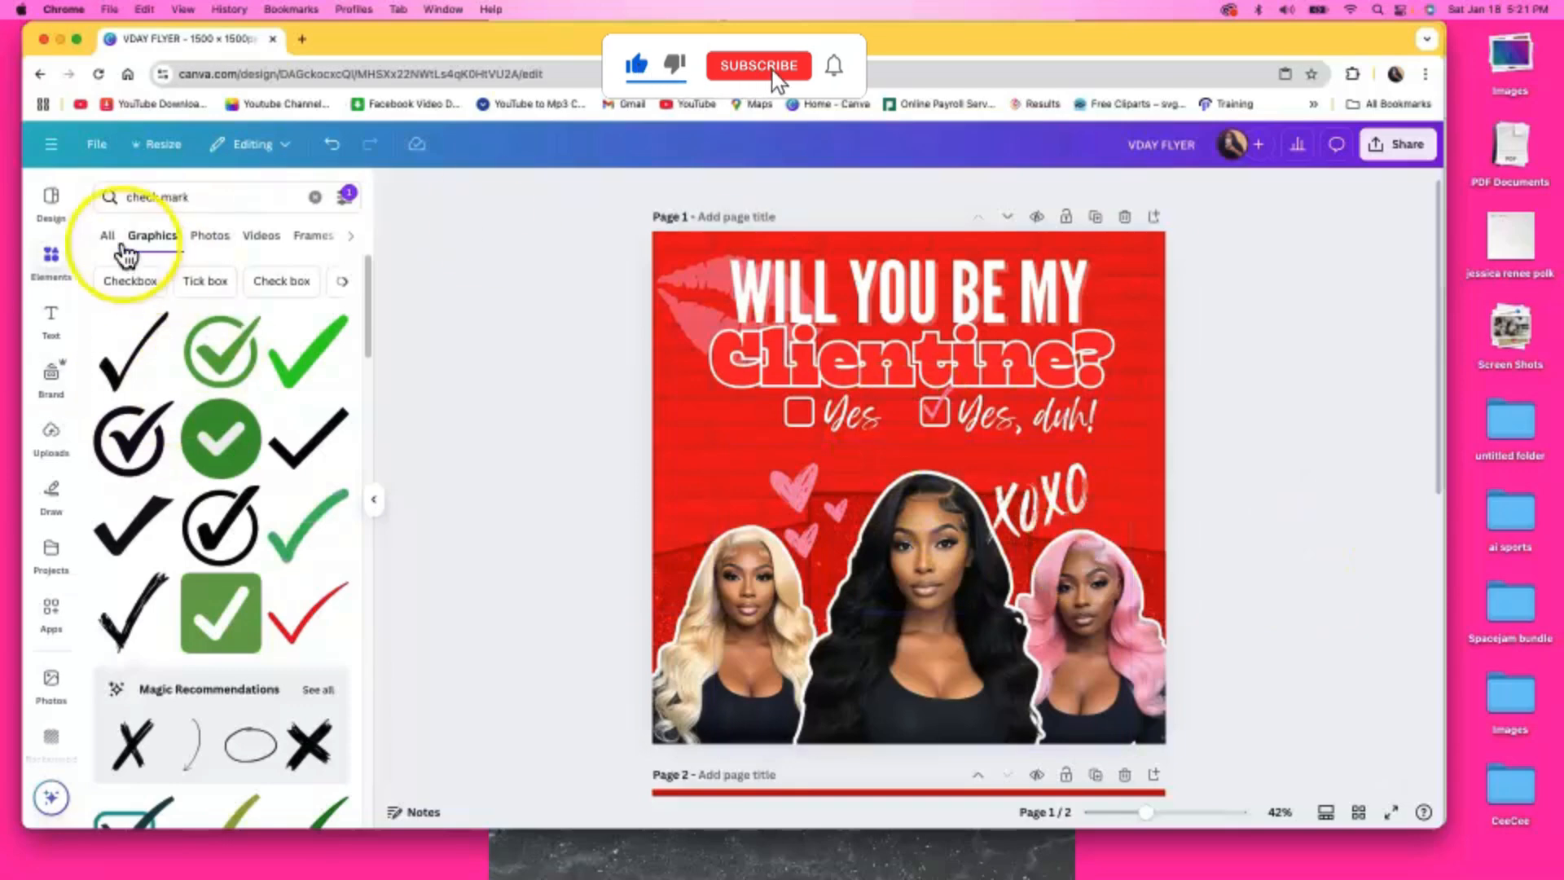
{"action": "left_click", "coordinate": [212, 197]}
{"action": "left_click", "coordinate": [51, 261]}
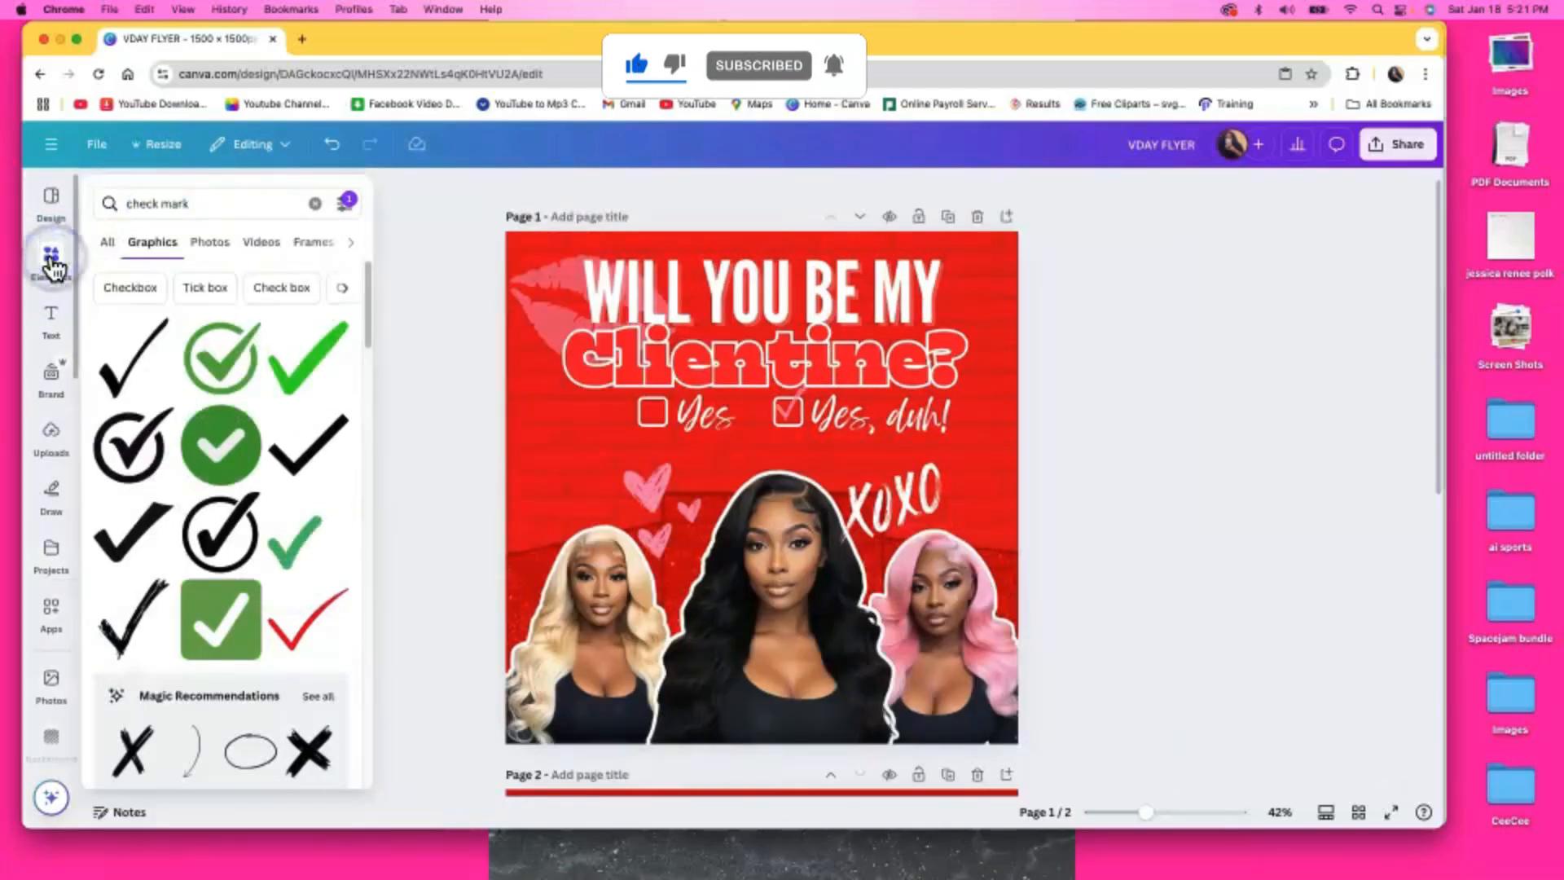
{"action": "left_click", "coordinate": [52, 257]}
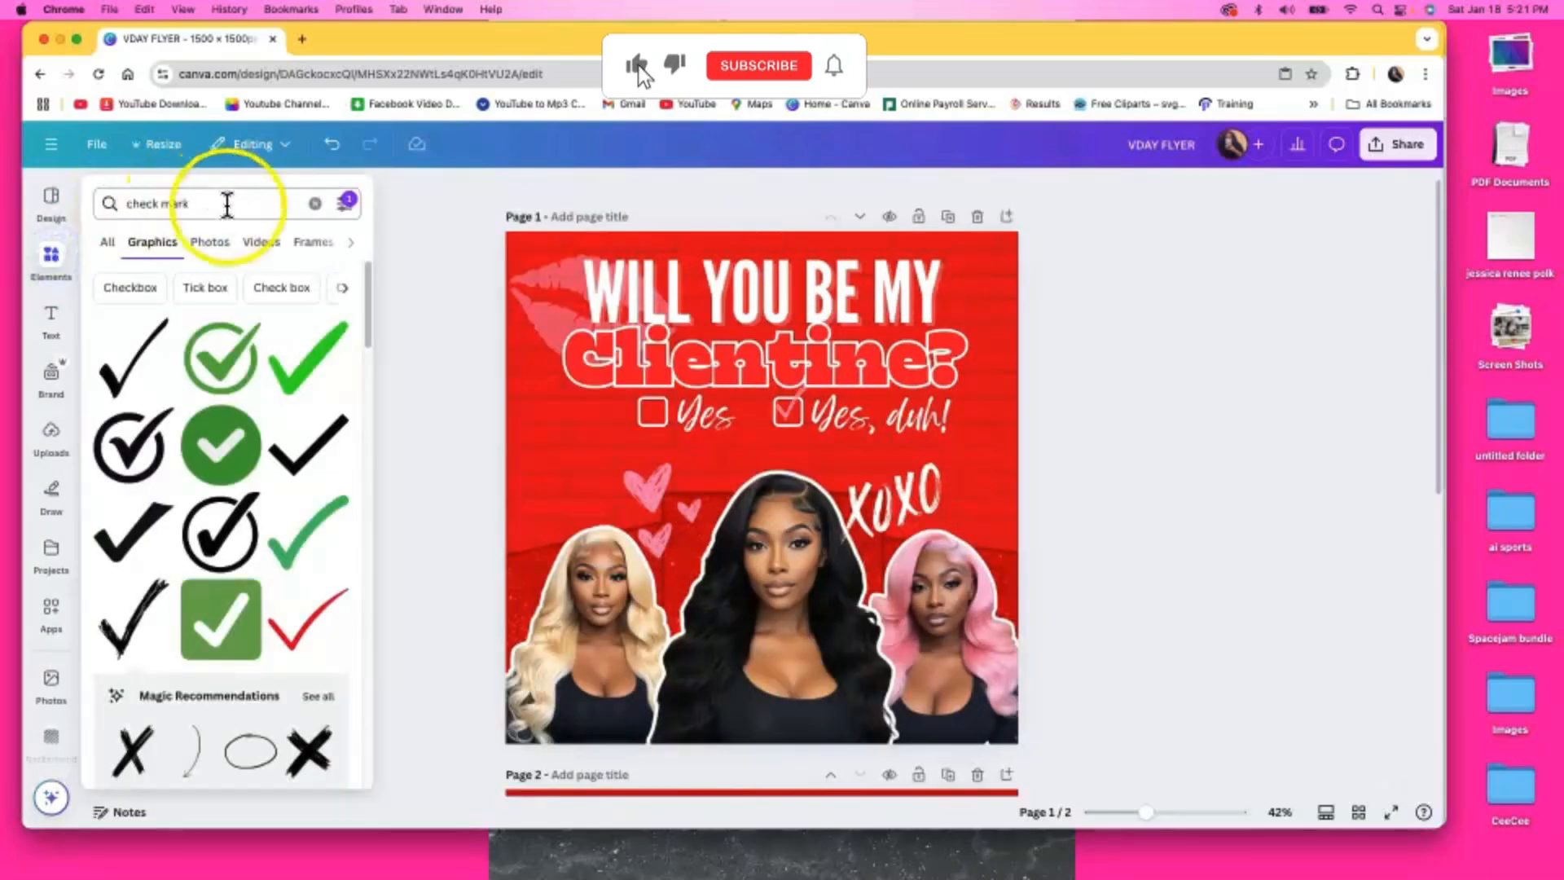
{"action": "left_click", "coordinate": [85, 202]}
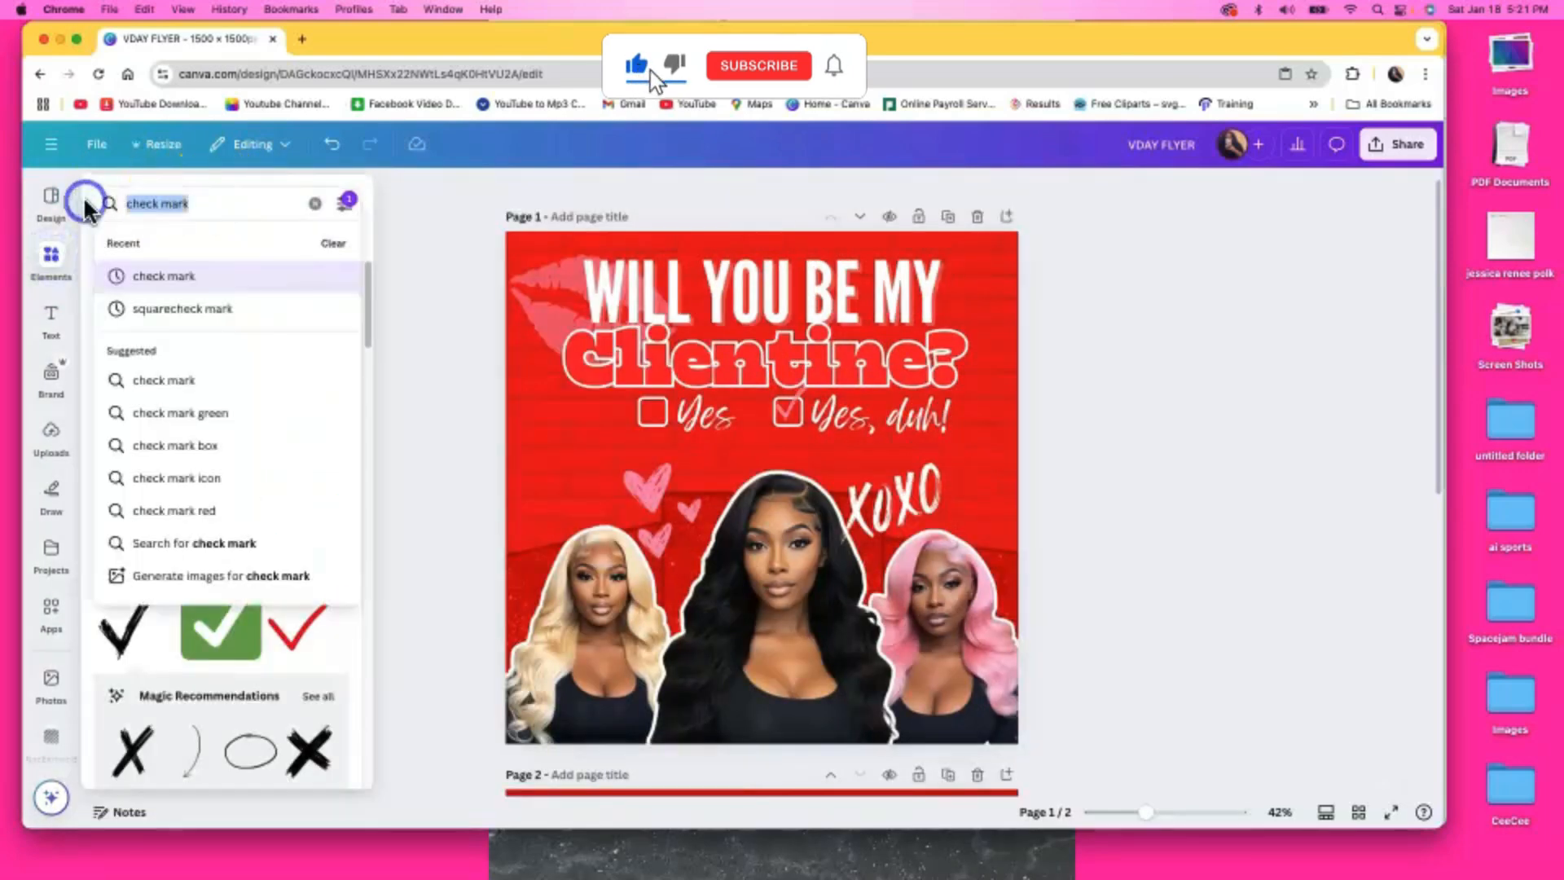
{"action": "type", "text": "sqaure"}
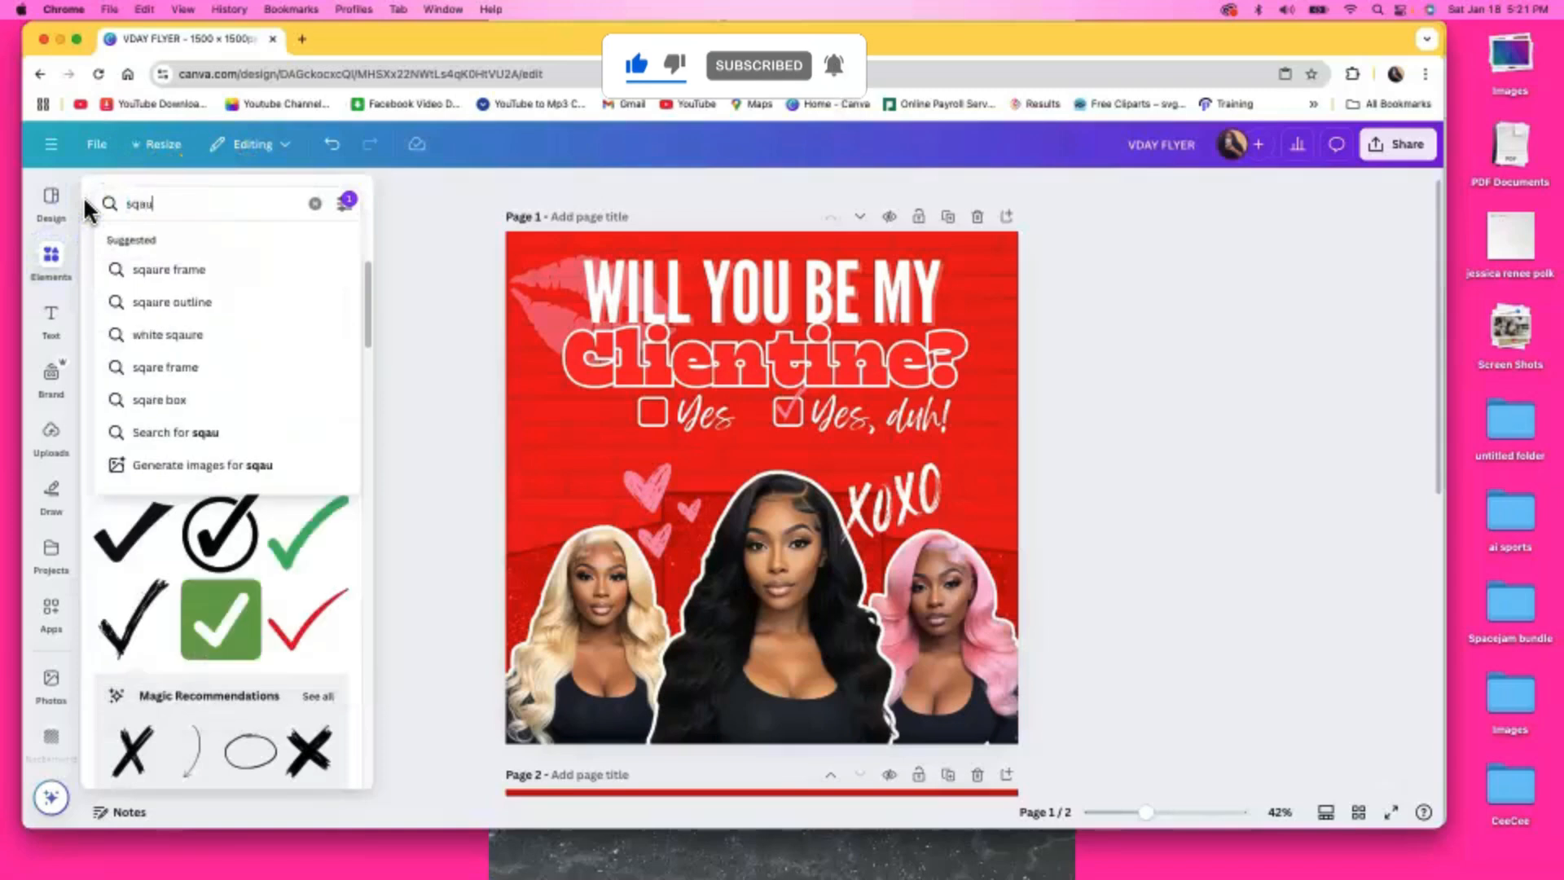
{"action": "key", "text": "Return"}
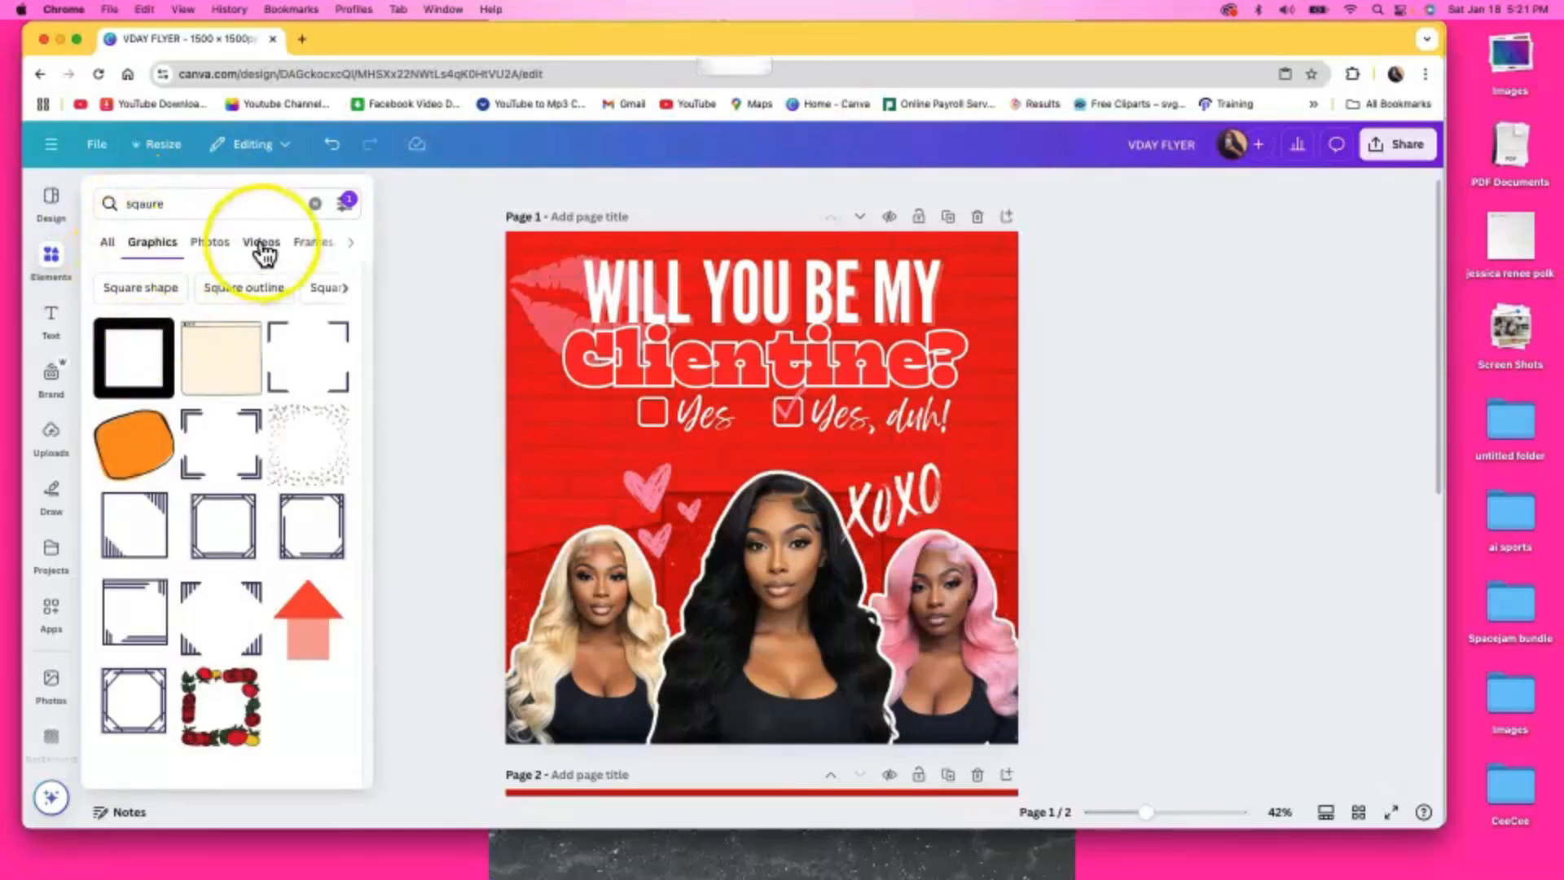
{"action": "left_click", "coordinate": [351, 244]}
{"action": "left_click", "coordinate": [280, 242]}
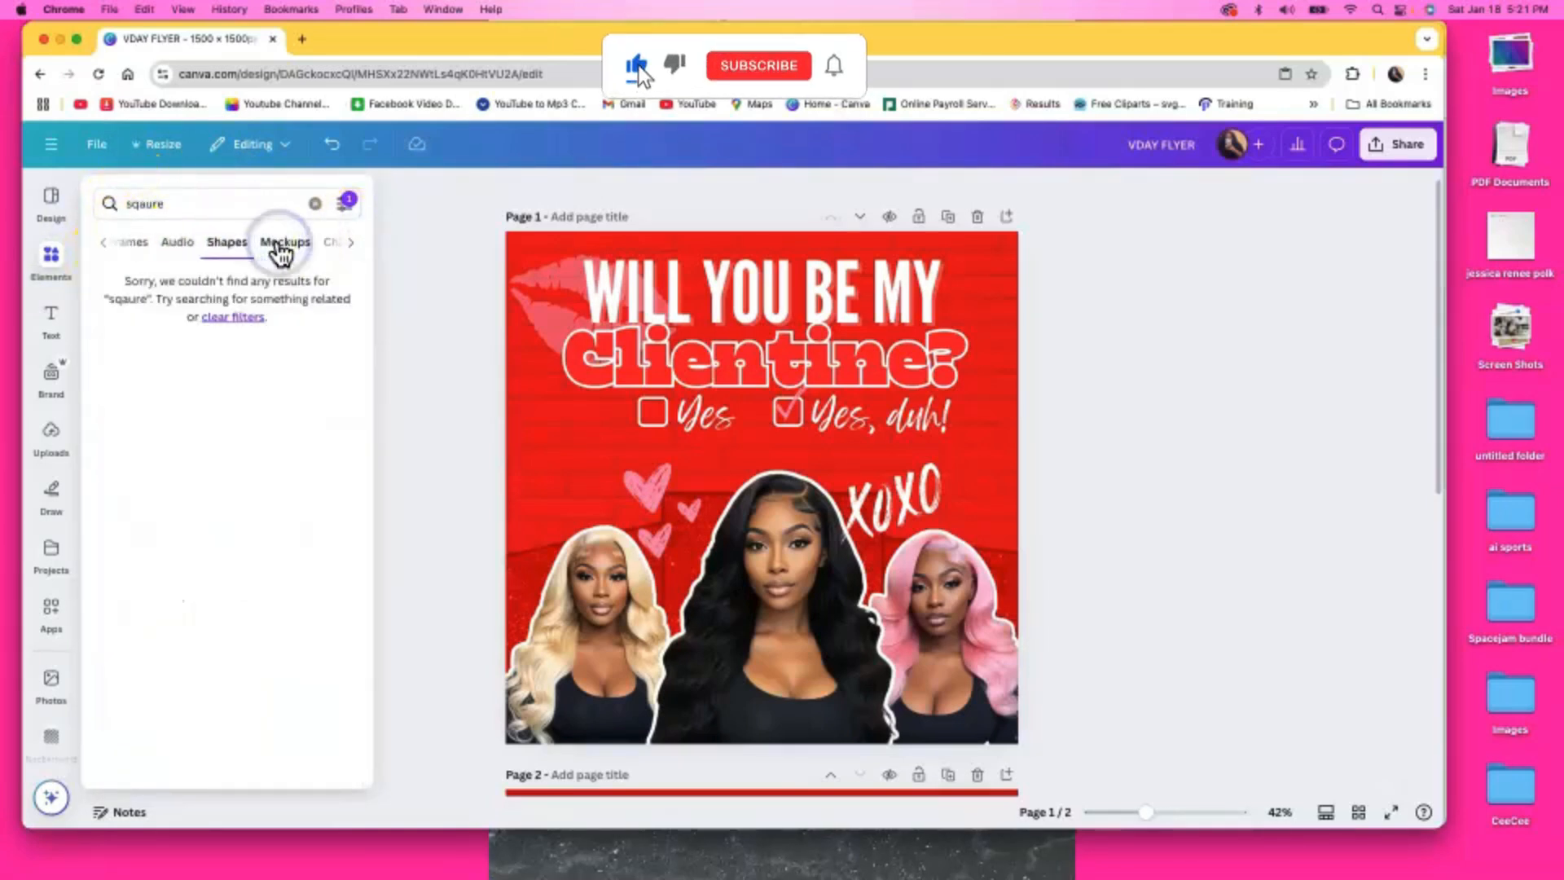
{"action": "left_click", "coordinate": [315, 203]}
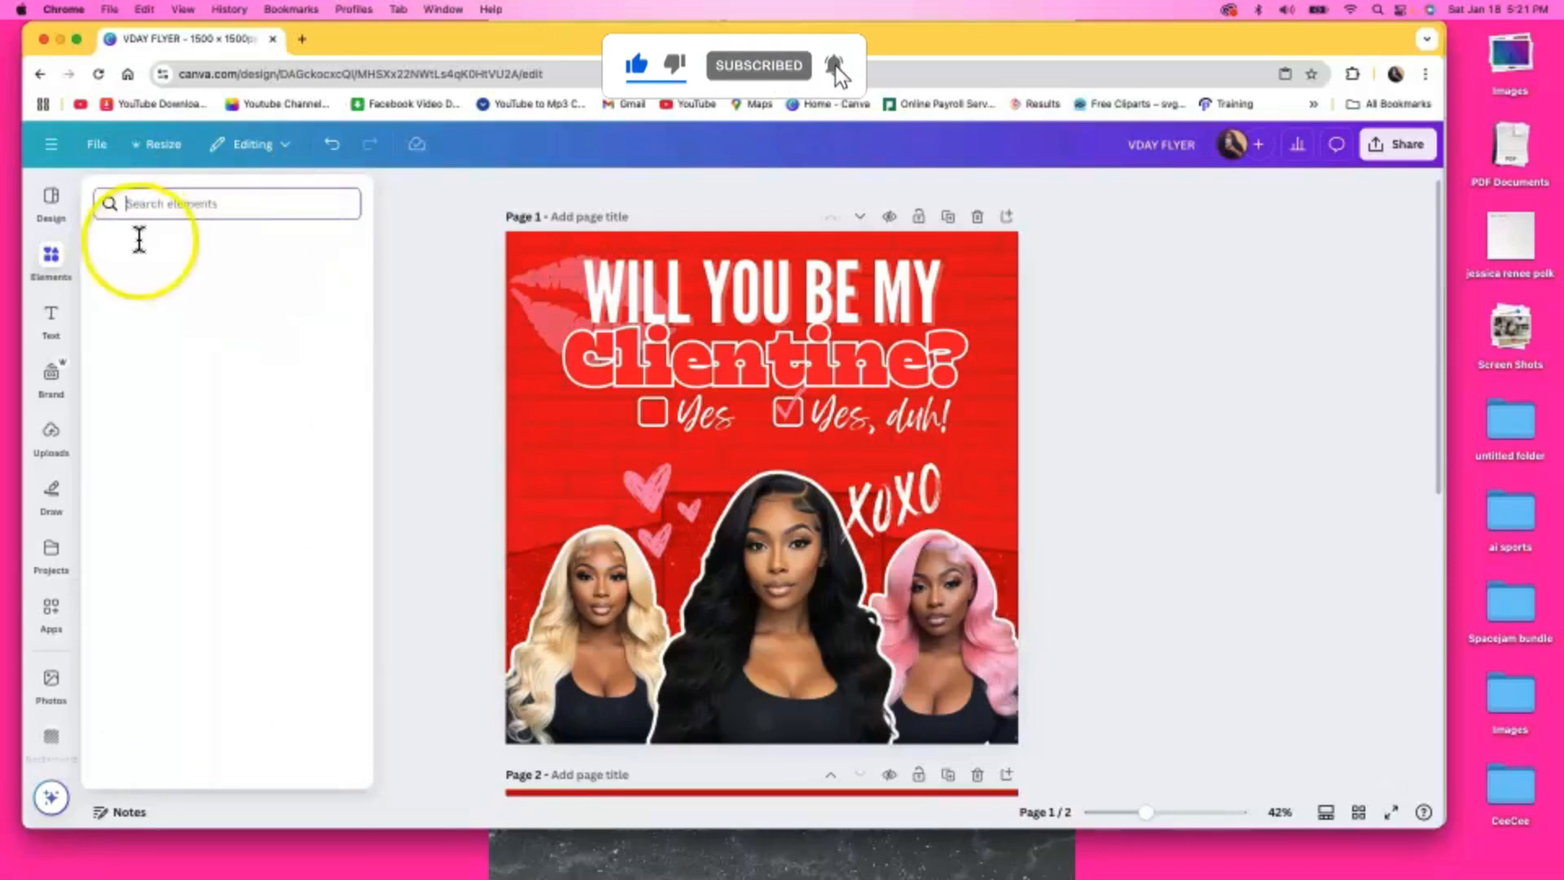
{"action": "left_click", "coordinate": [127, 388]}
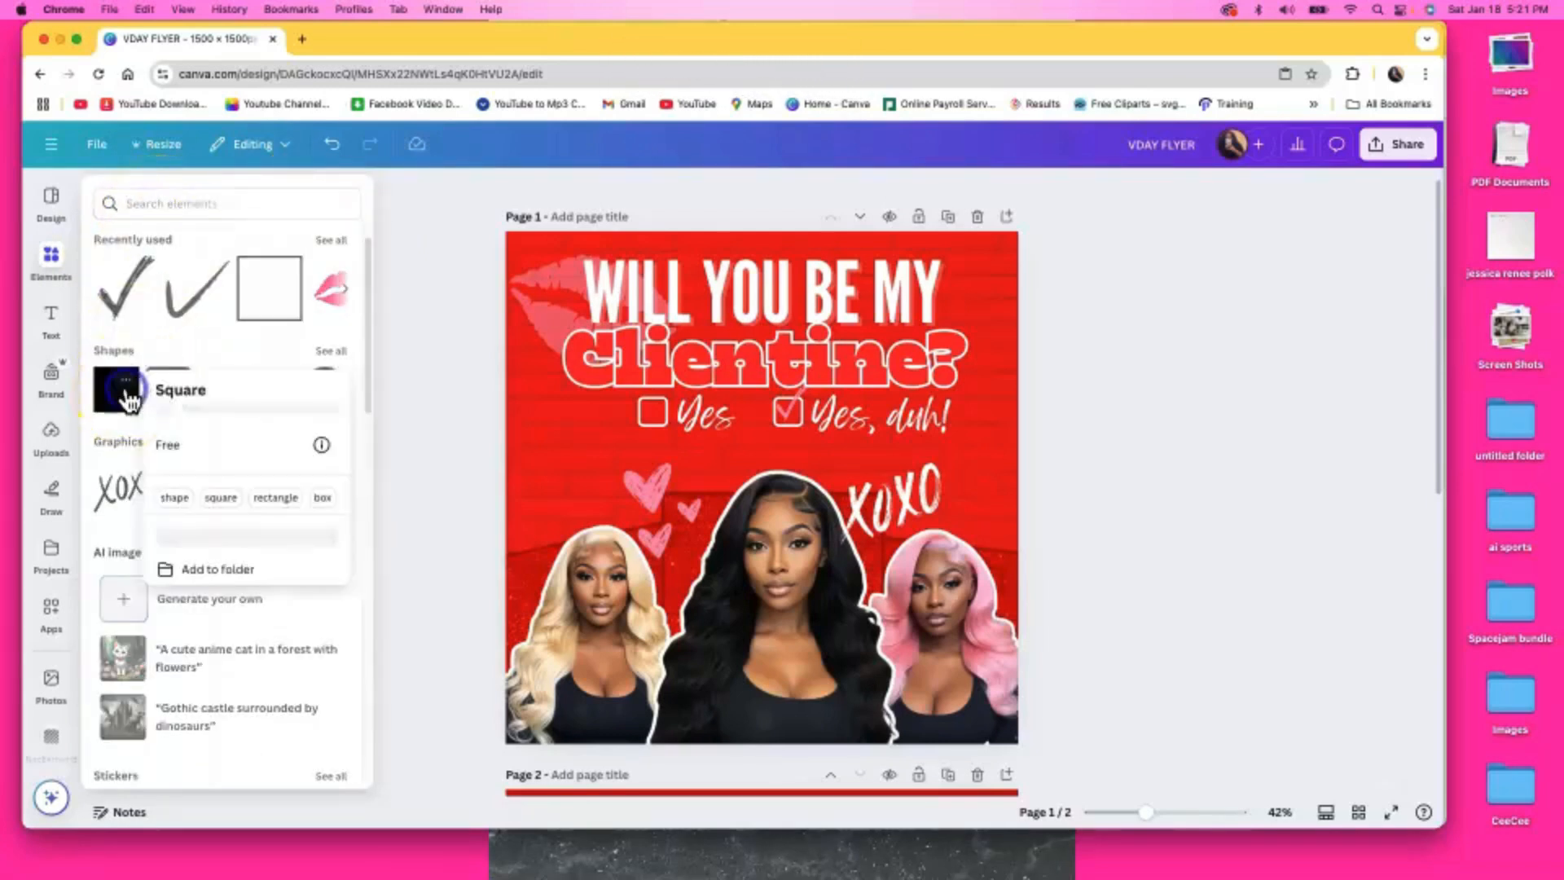
Search the elements for "square" and add the solid rounded square shape to the flyer
{"action": "left_click", "coordinate": [157, 205]}
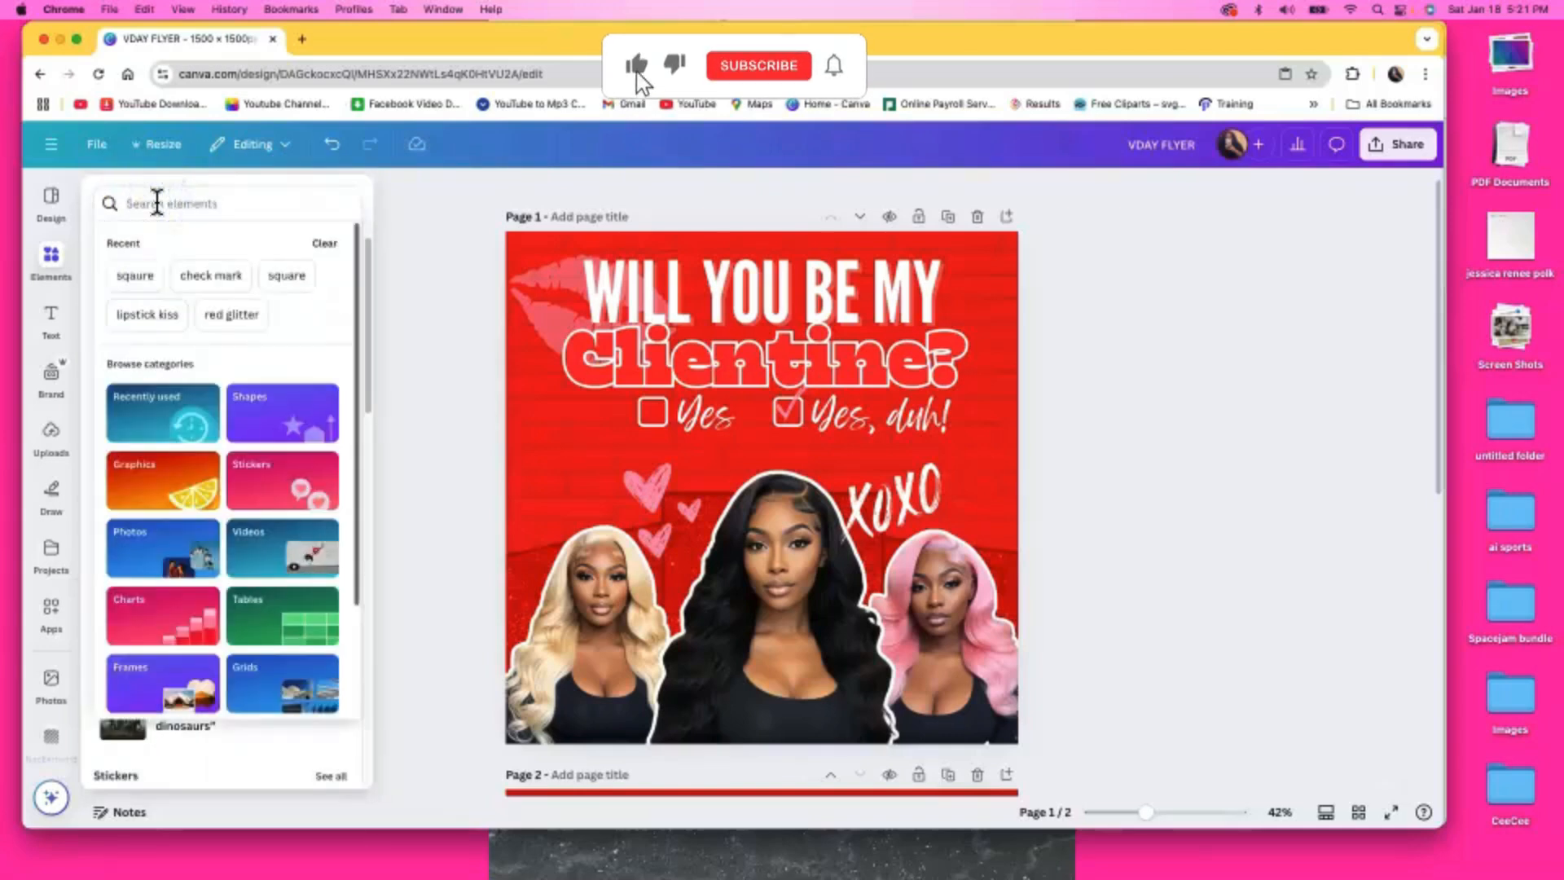
{"action": "type", "text": "square"}
{"action": "key", "text": "Return"}
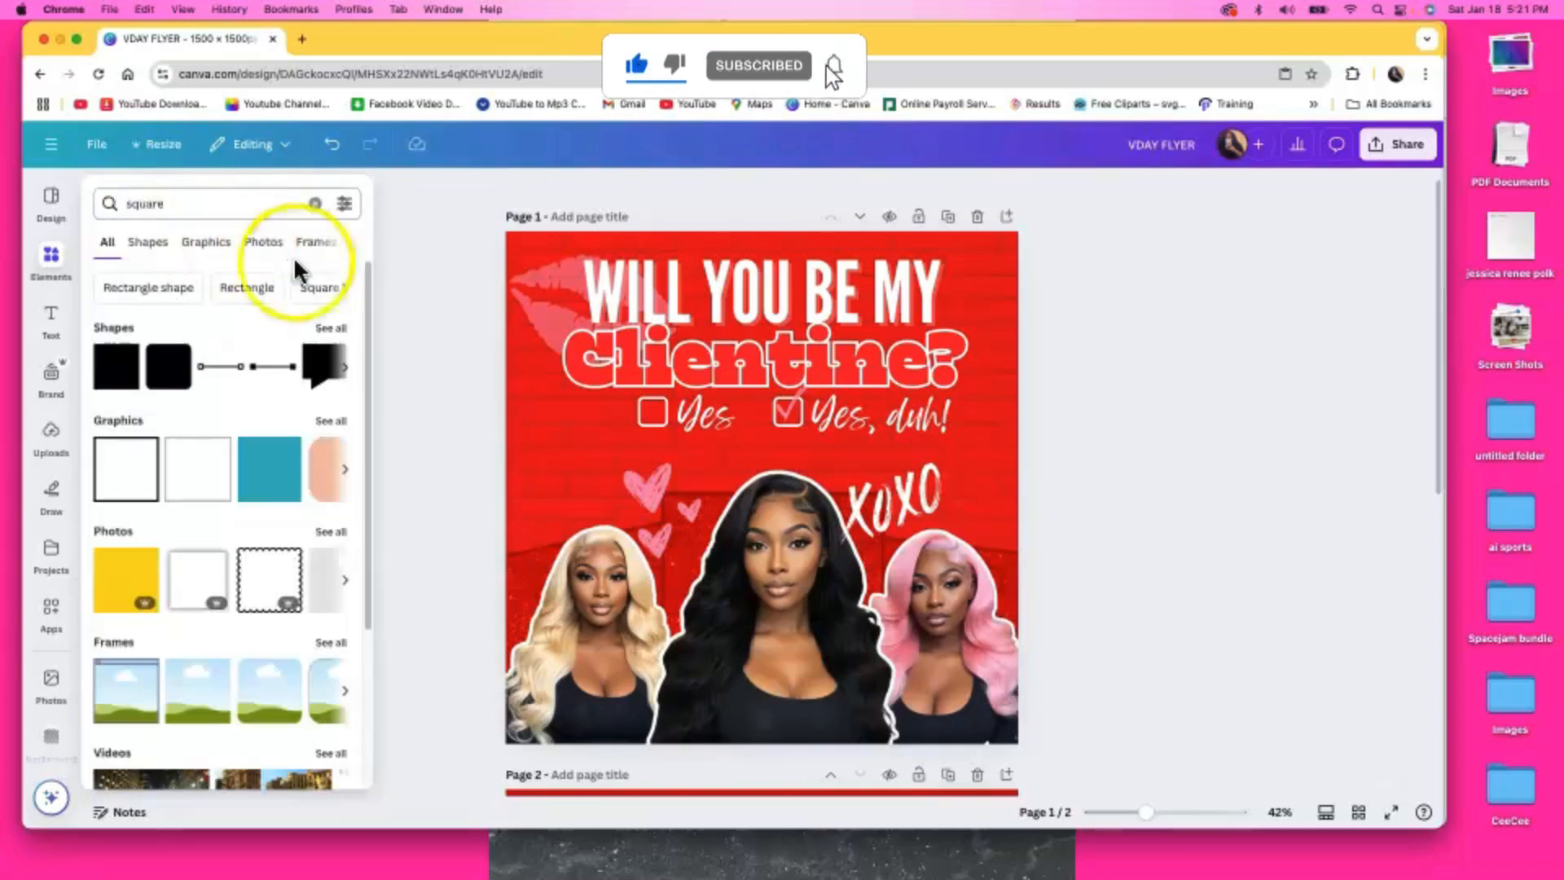
{"action": "left_click", "coordinate": [163, 383]}
Flatten the dark red shape to a height of about 151, widen it into a bar, and center it below the Yes options
{"action": "left_click_drag", "start_coordinate": [768, 576], "coordinate": [755, 461]}
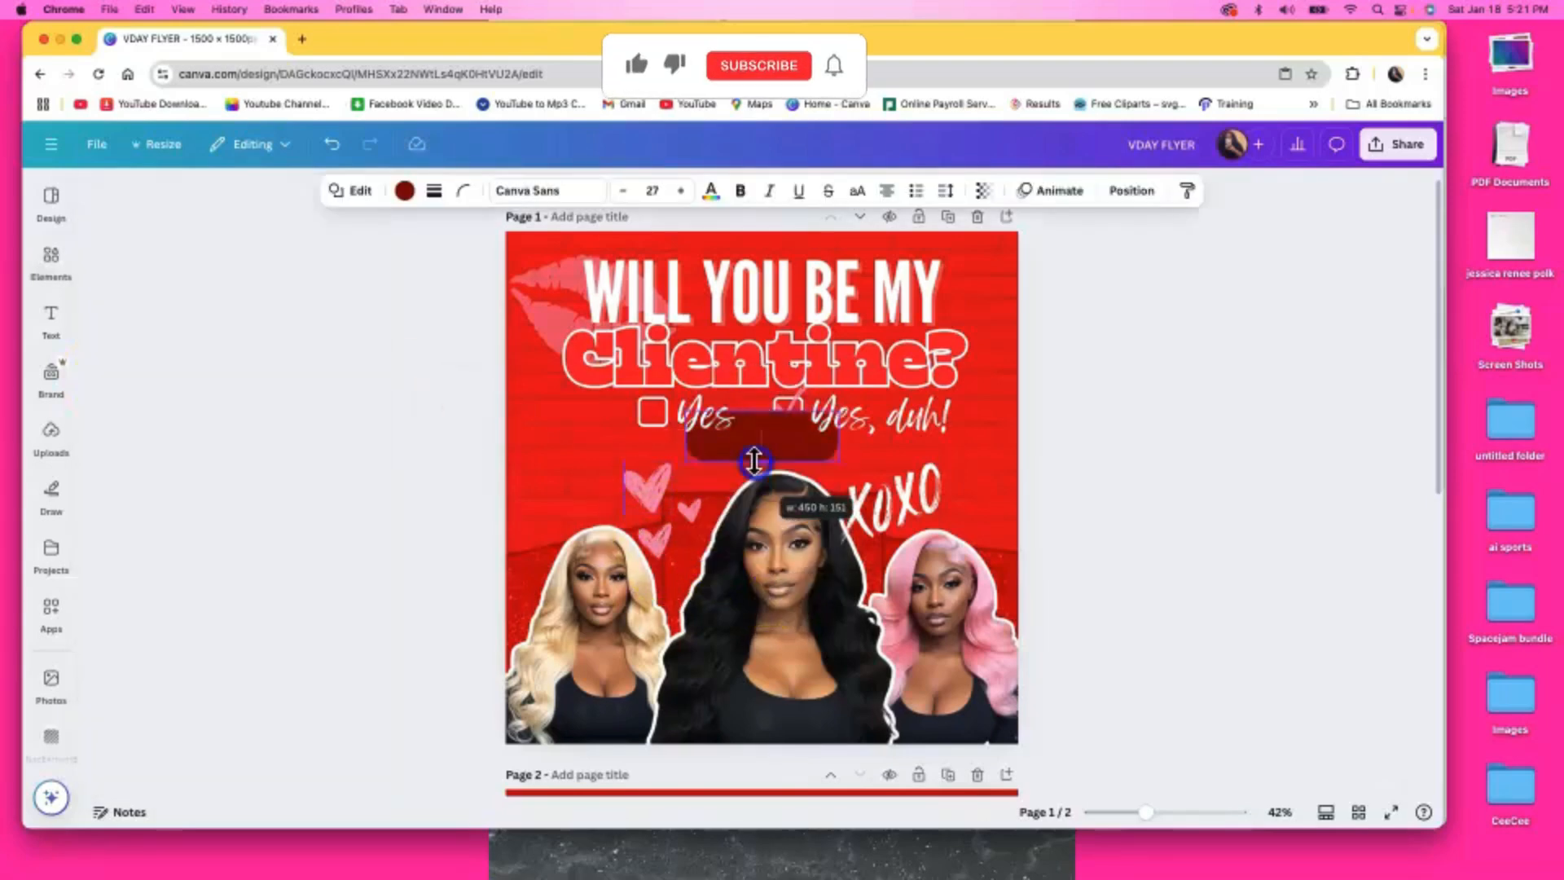
{"action": "left_click_drag", "start_coordinate": [839, 437], "coordinate": [920, 439]}
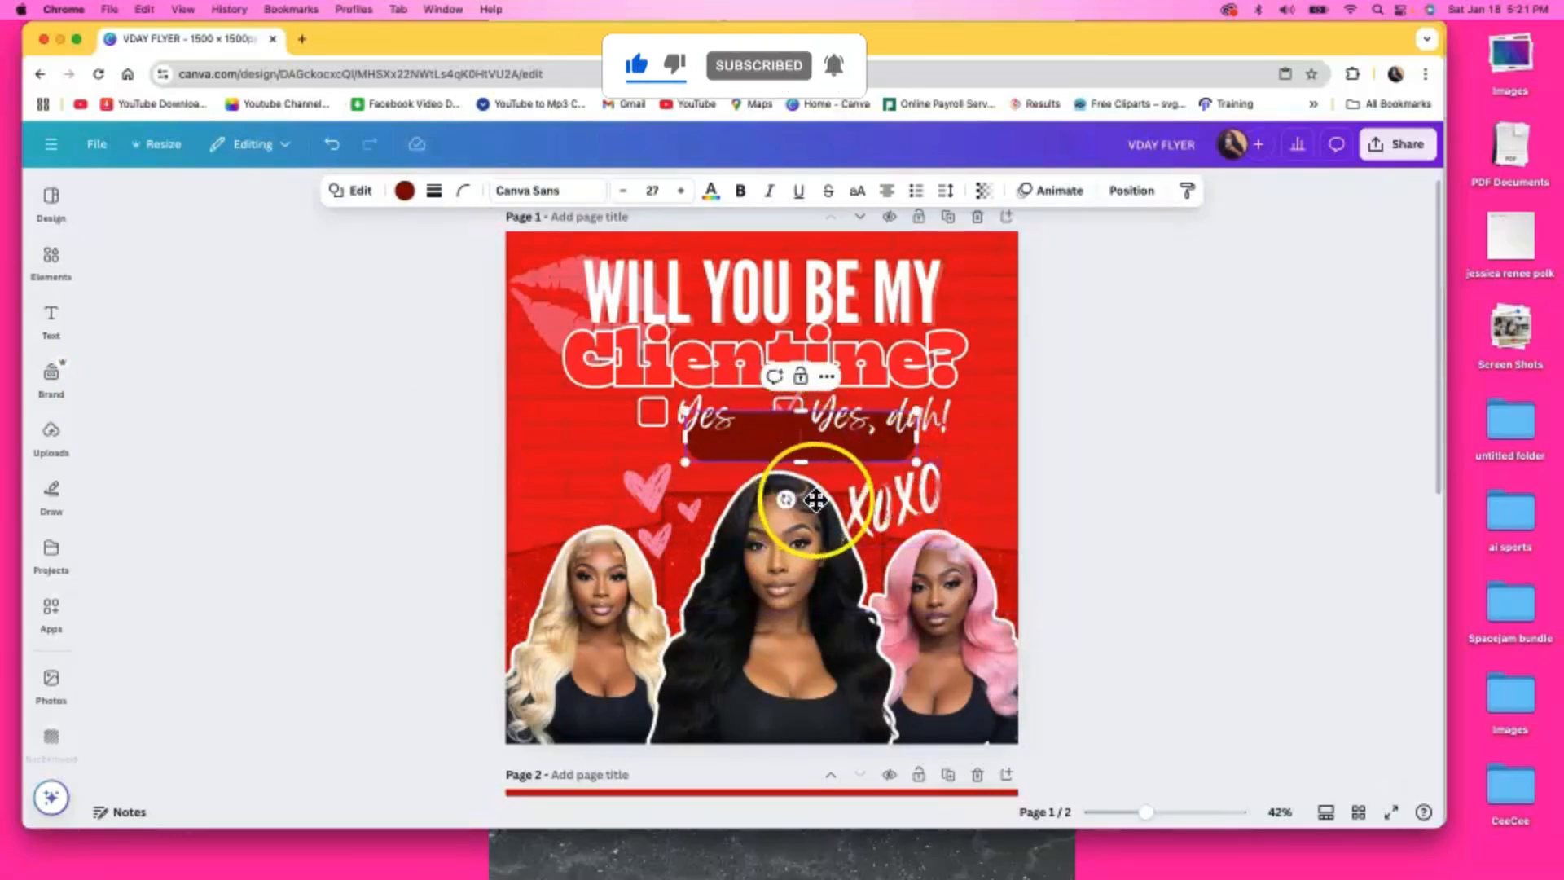
{"action": "left_click_drag", "start_coordinate": [814, 499], "coordinate": [784, 515]}
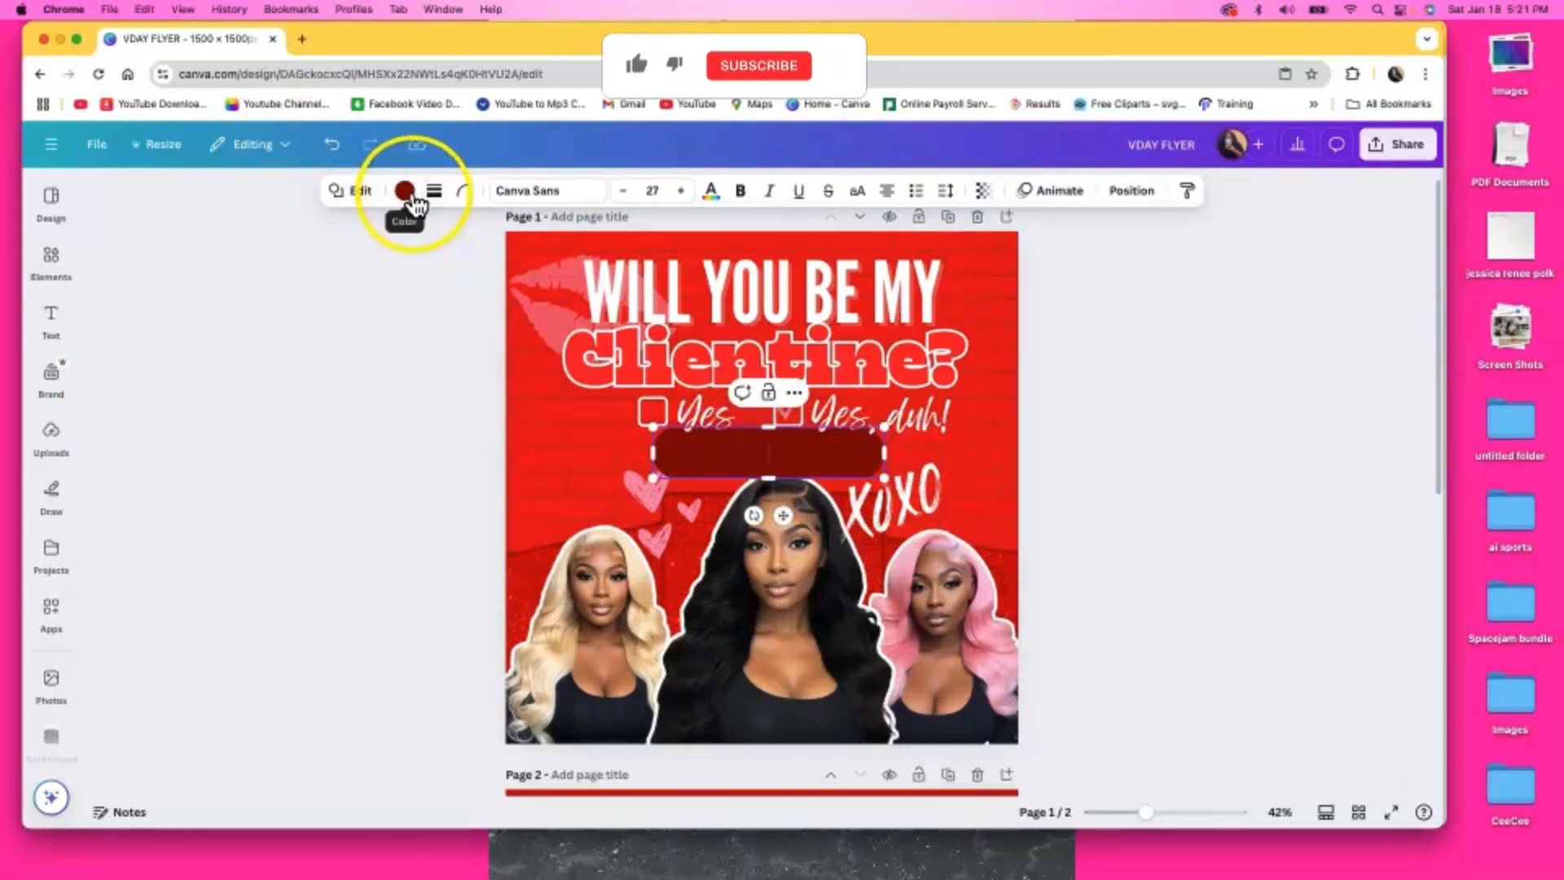
Reduce the dark red bar's corner rounding to 26
{"action": "left_click", "coordinate": [462, 190]}
{"action": "left_click_drag", "start_coordinate": [486, 258], "coordinate": [409, 263]}
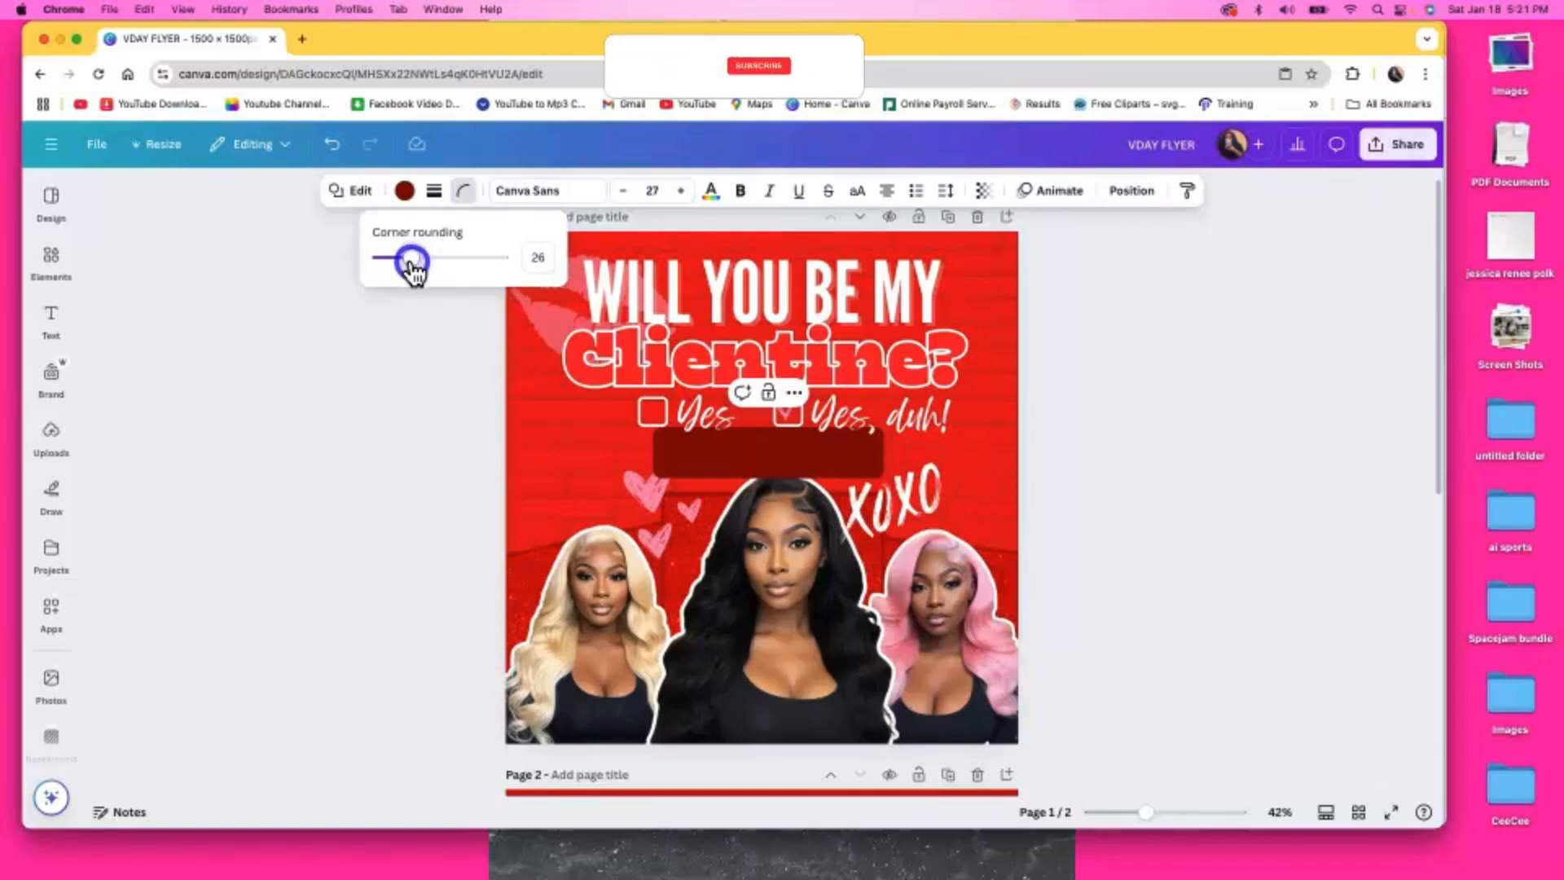
{"action": "left_click", "coordinate": [1112, 476]}
{"action": "left_click", "coordinate": [818, 469]}
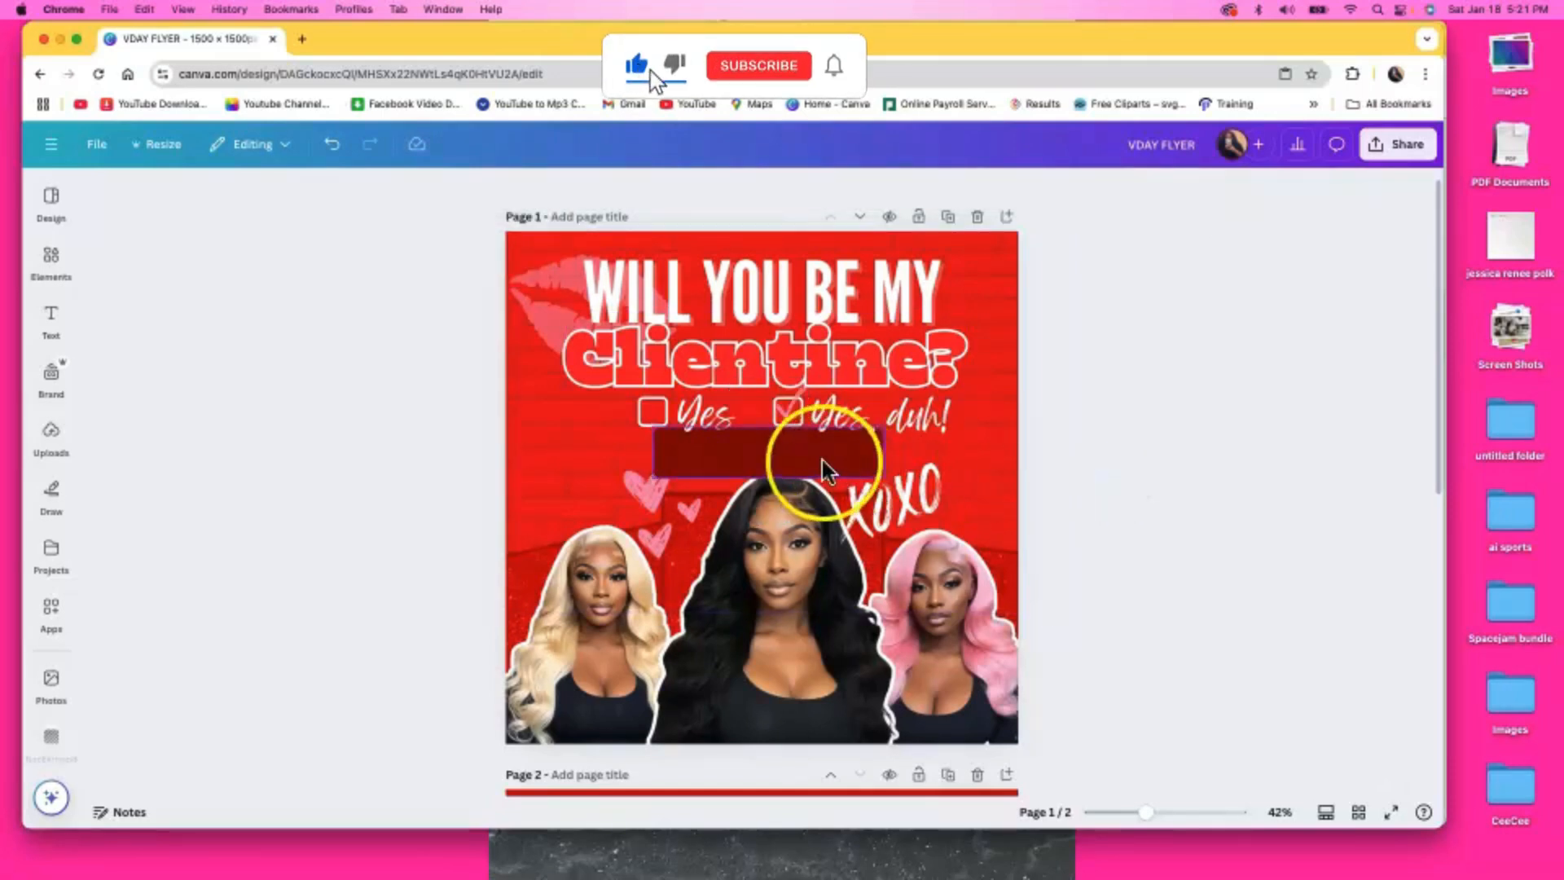
Reposition the dark red bar so it sits centered just below the Yes options on page 1
{"action": "left_click_drag", "start_coordinate": [867, 469], "coordinate": [823, 456]}
{"action": "left_click", "coordinate": [1132, 481]}
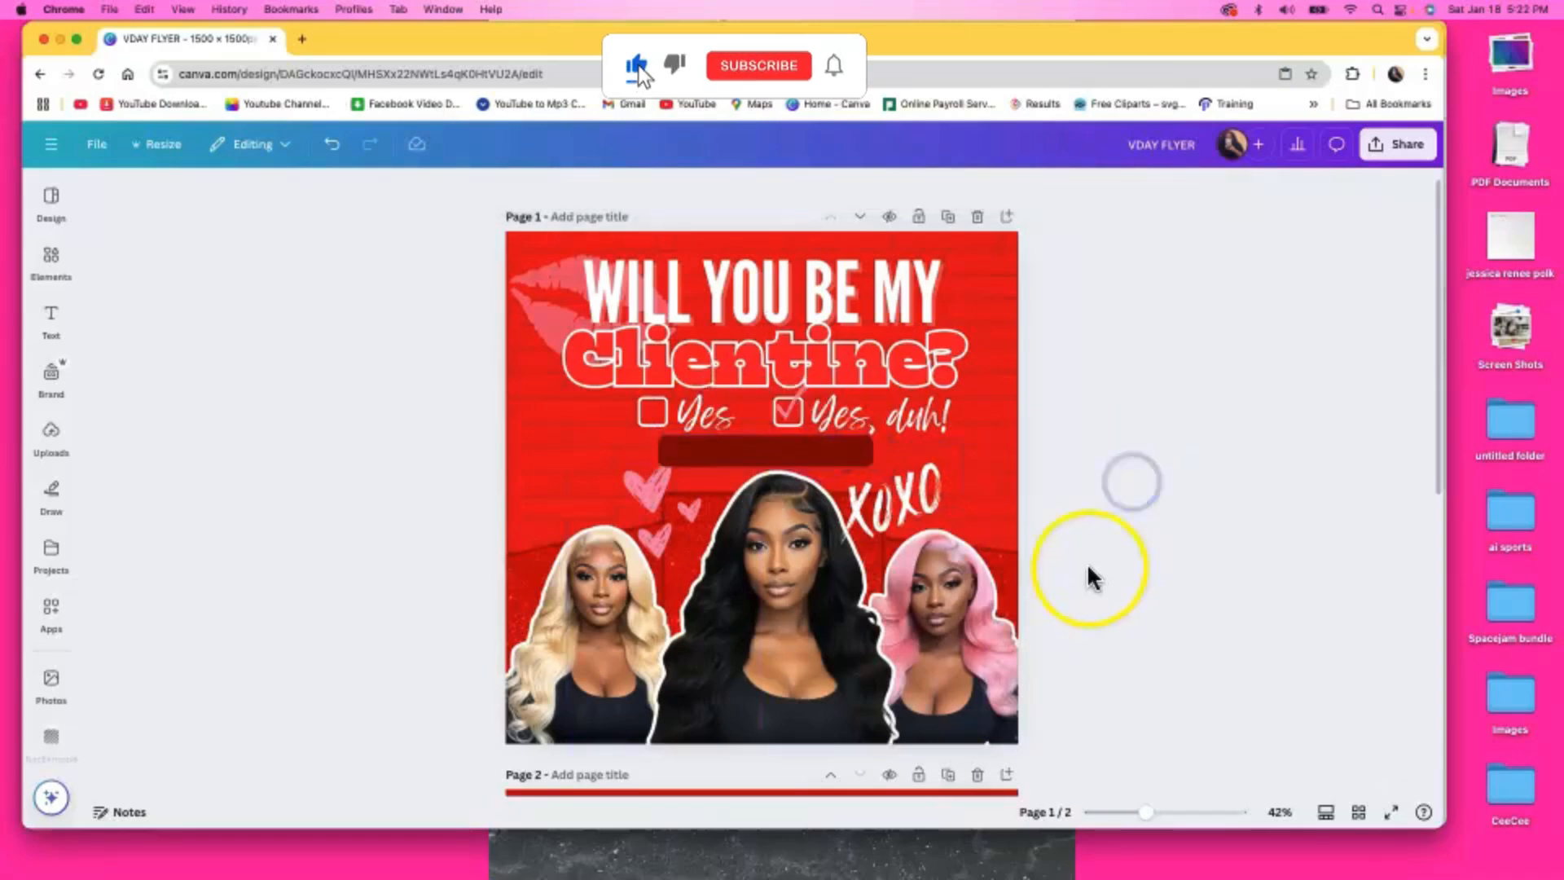
{"action": "scroll", "coordinate": [1099, 586], "scroll_direction": "down", "scroll_amount": 5}
{"action": "scroll", "coordinate": [1120, 546], "scroll_direction": "up", "scroll_amount": 5}
Scale down the three cutout photos together and reposition them along the flyer's lower edge
{"action": "left_click_drag", "start_coordinate": [1125, 771], "coordinate": [559, 645]}
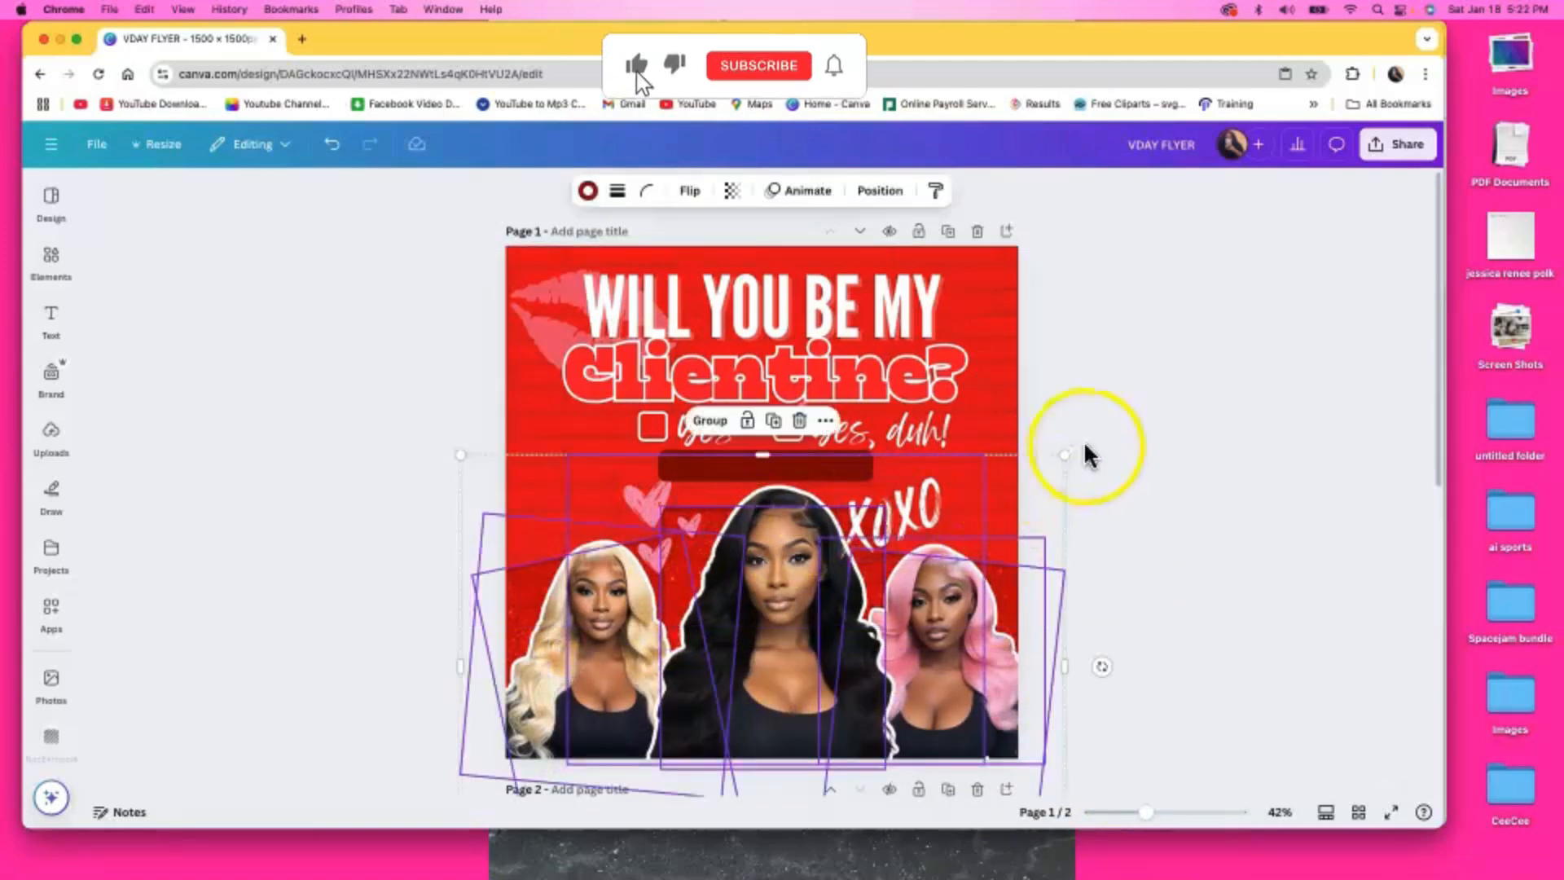
{"action": "left_click_drag", "start_coordinate": [1065, 459], "coordinate": [1023, 475]}
{"action": "left_click_drag", "start_coordinate": [942, 604], "coordinate": [954, 591]}
{"action": "left_click", "coordinate": [1189, 575]}
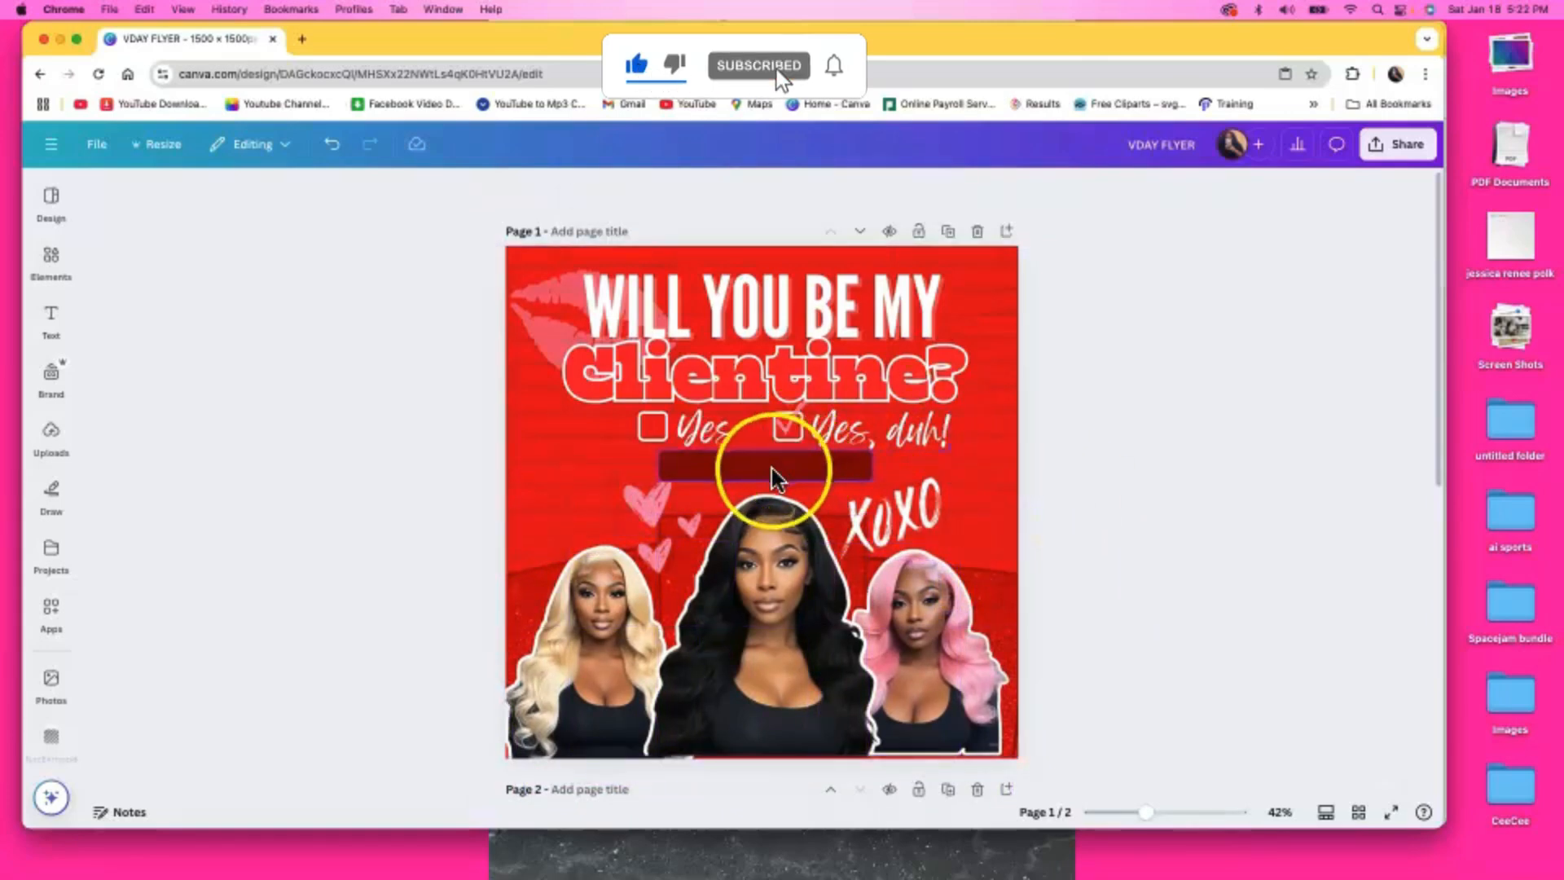
Move the large pink heart outward and lower the dark red bar slightly toward the center woman's head
{"action": "left_click", "coordinate": [645, 497]}
{"action": "left_click", "coordinate": [716, 474]}
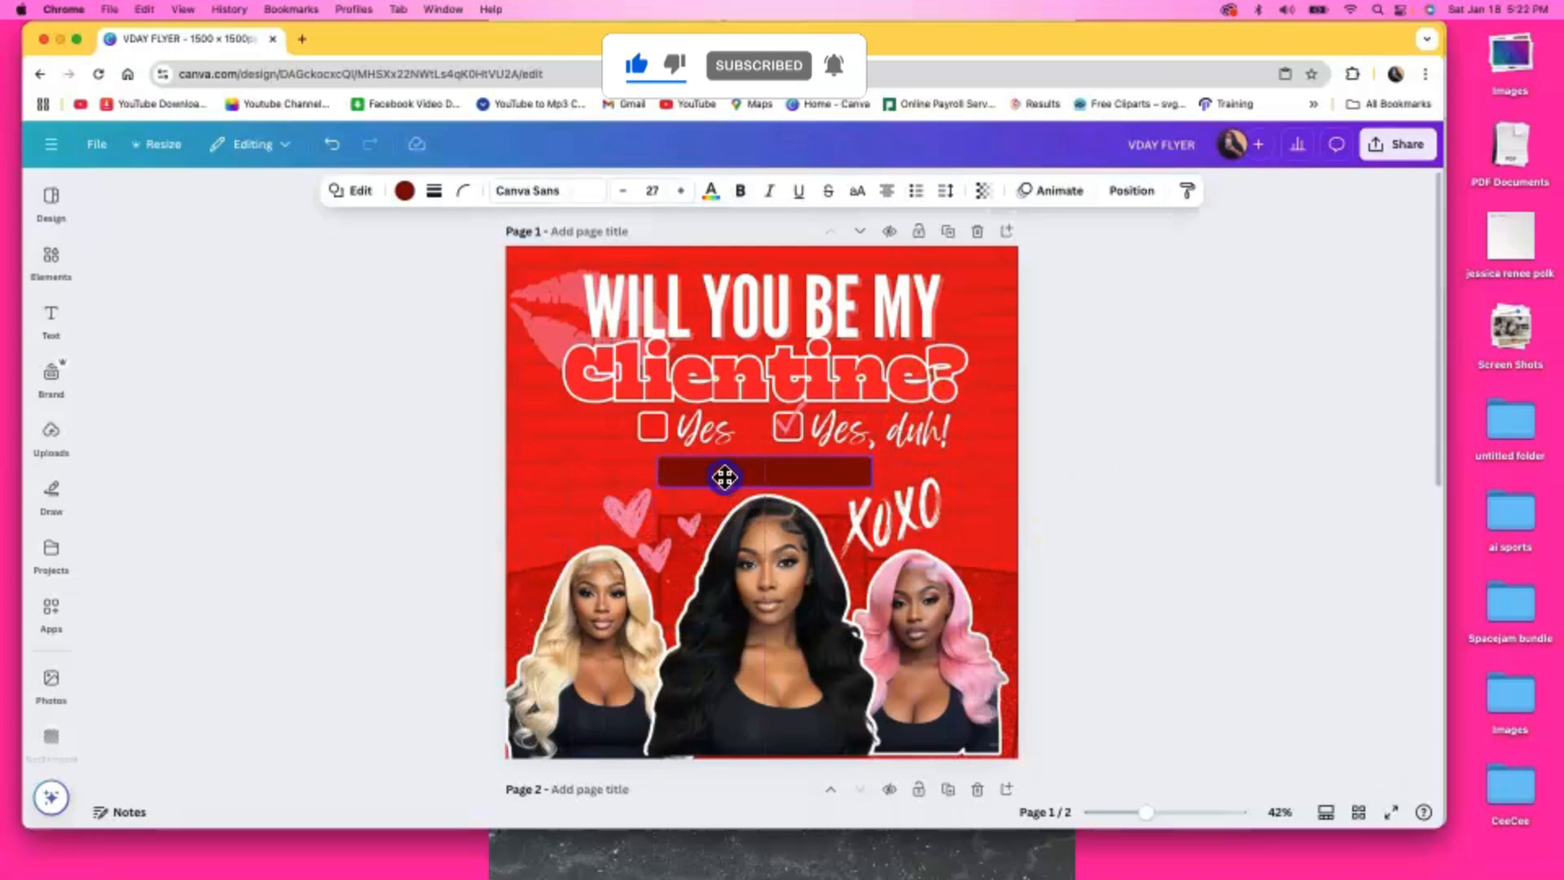
{"action": "left_click", "coordinate": [1180, 432]}
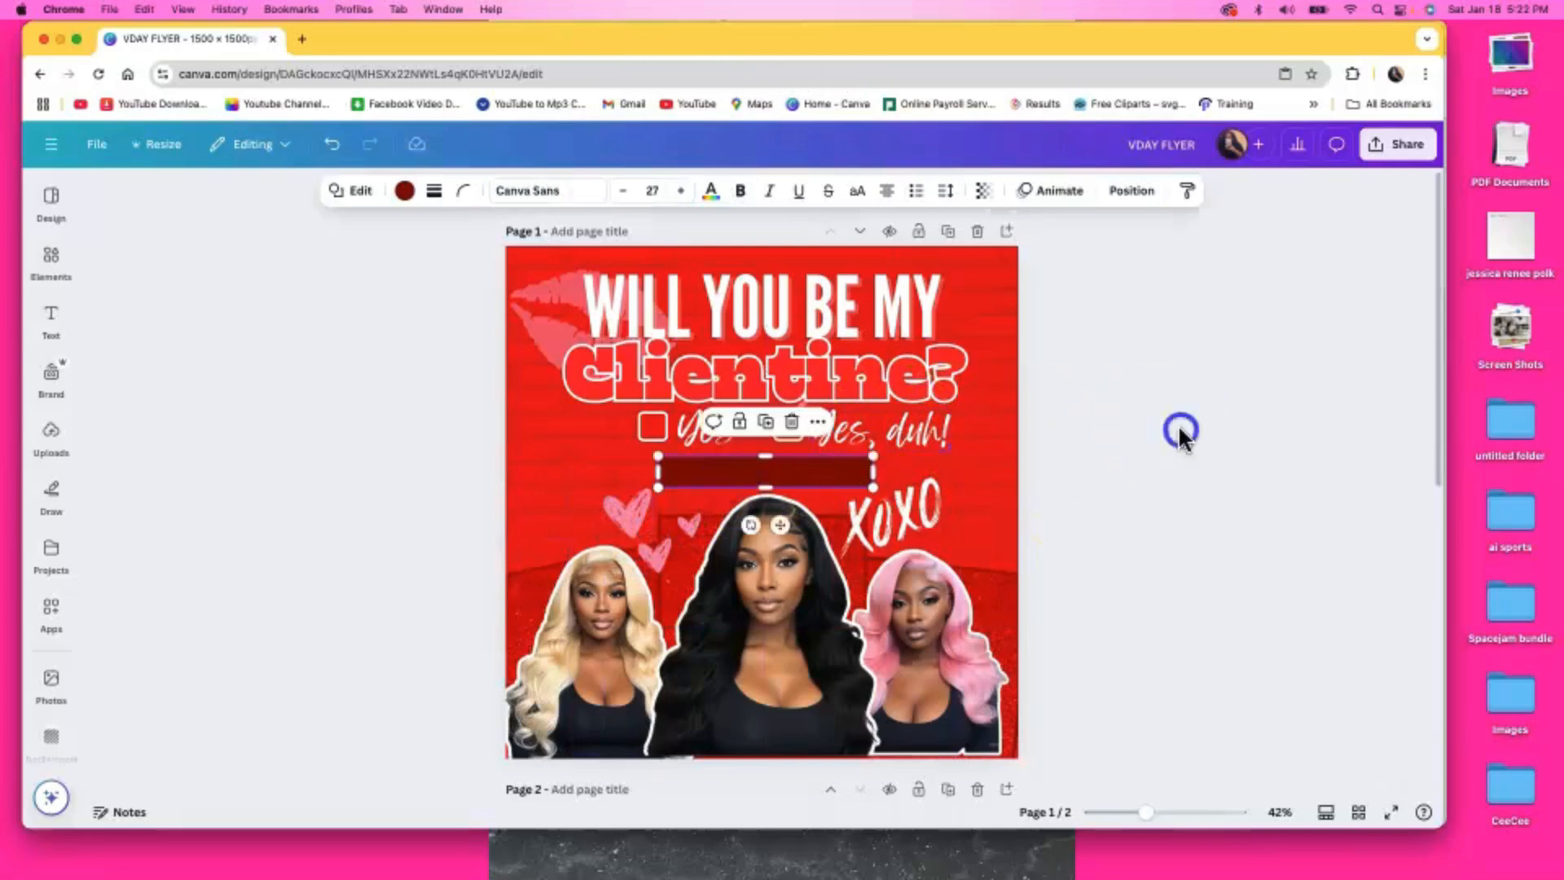
{"action": "left_click", "coordinate": [751, 472]}
Duplicate the "WILL YOU BE MY" headline text on page 1
{"action": "right_click", "coordinate": [735, 308]}
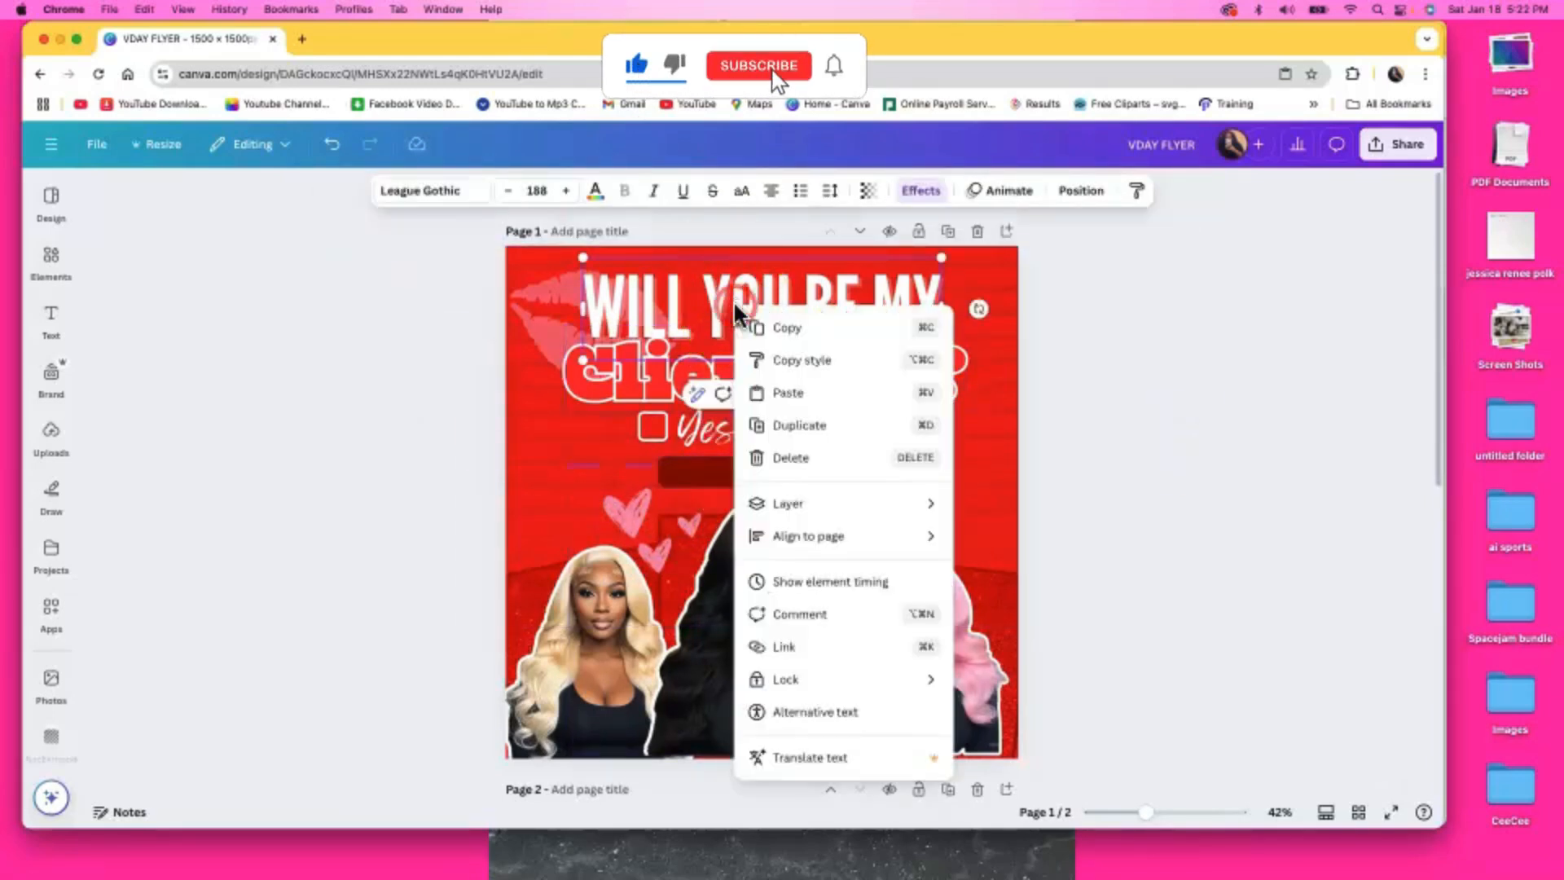
{"action": "left_click", "coordinate": [751, 313]}
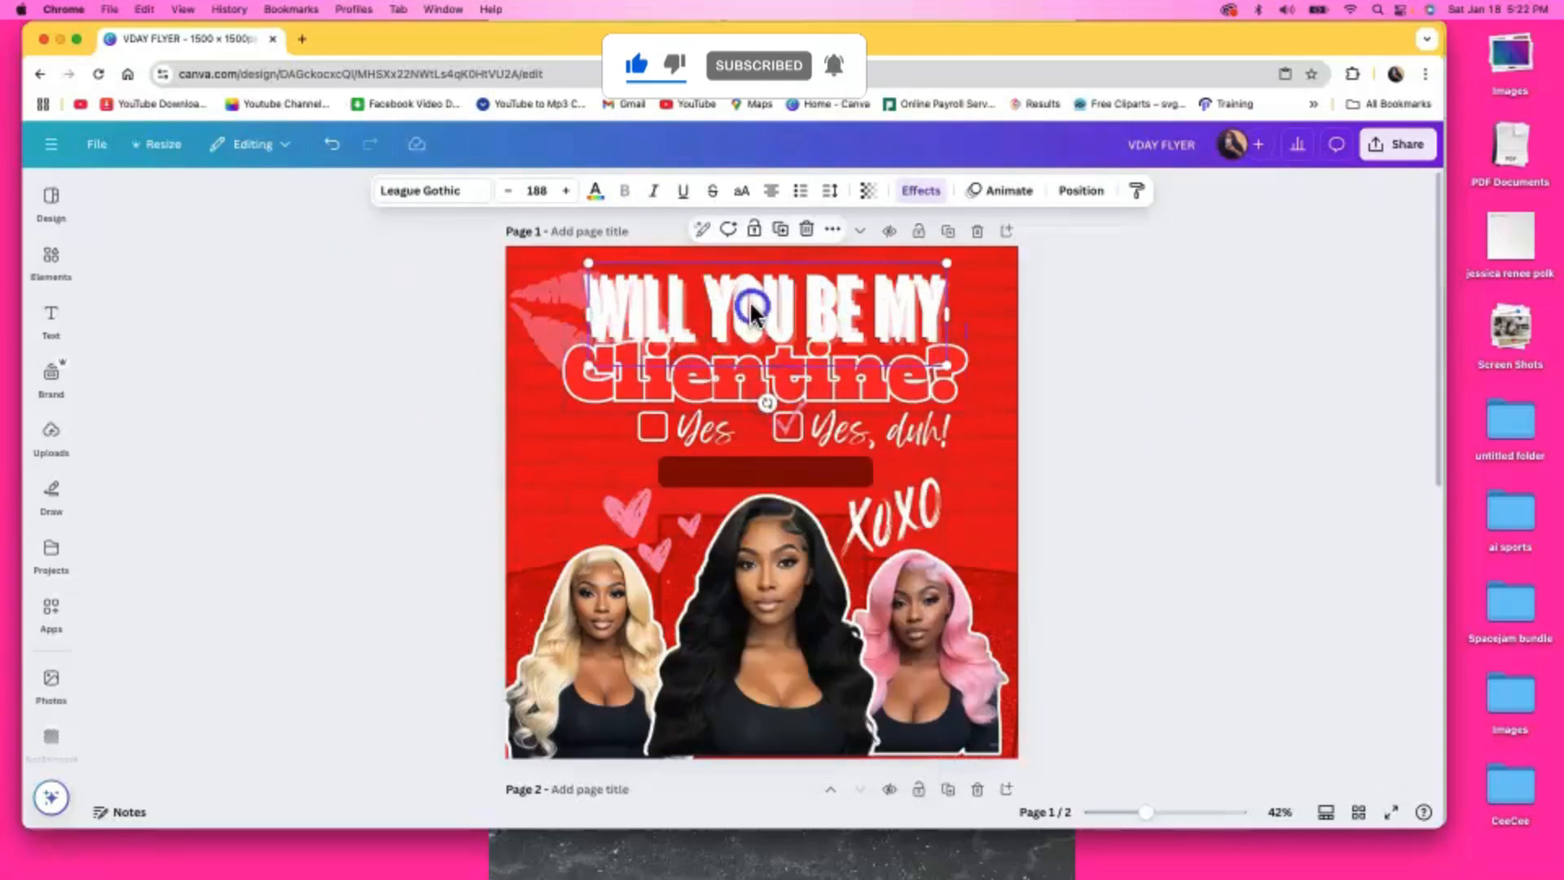
{"action": "key", "text": "super+d"}
Remove the shadow effect from the duplicated headline and shrink it to font size 88.9 over the dark red bar
{"action": "left_click", "coordinate": [920, 190]}
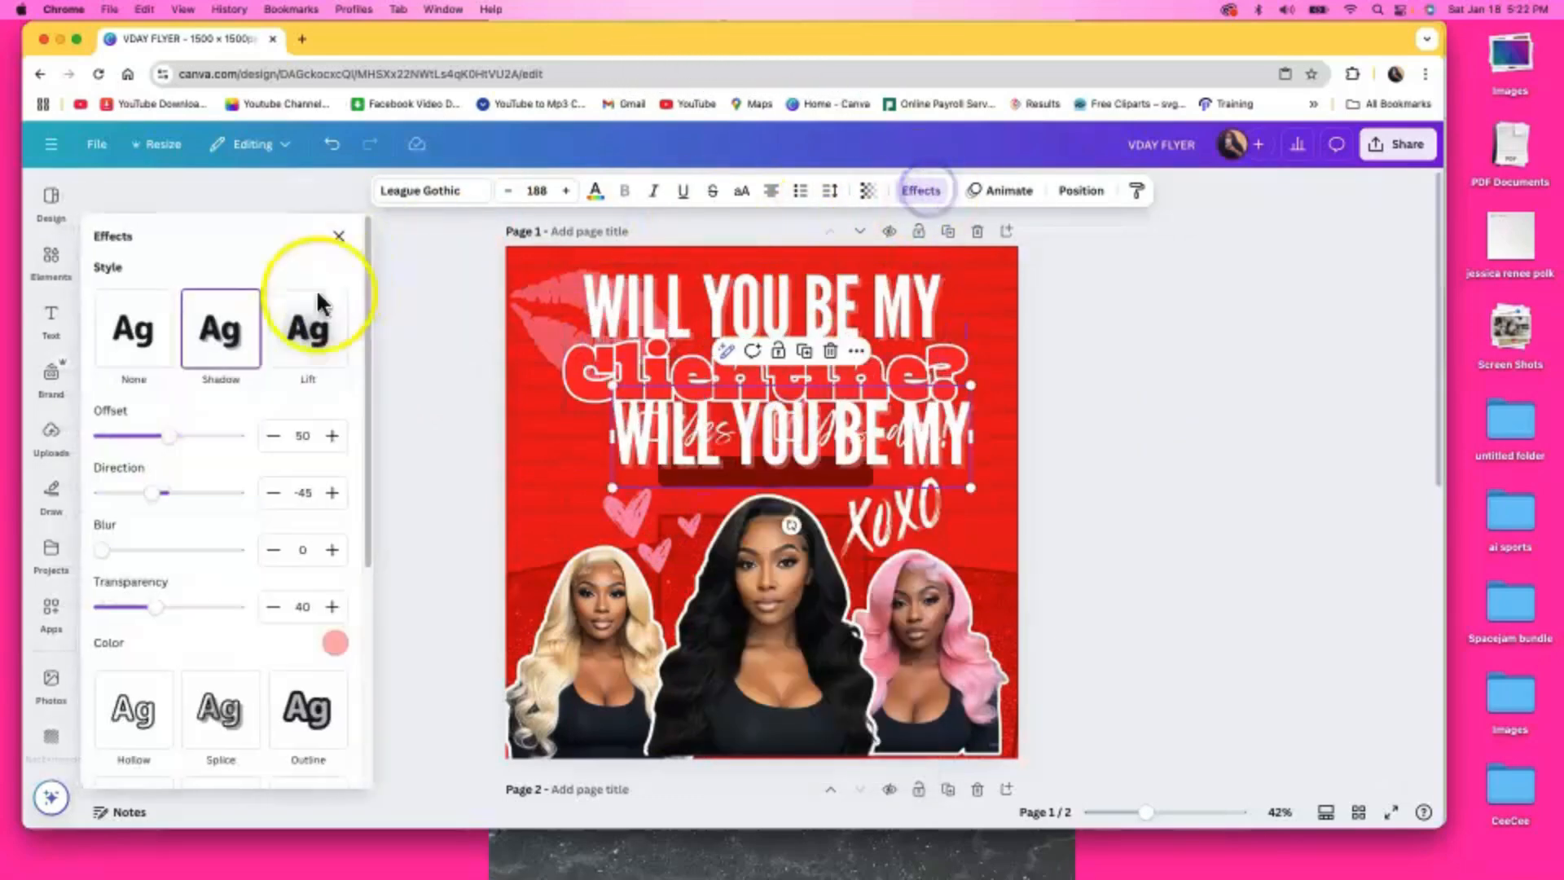
{"action": "left_click", "coordinate": [155, 352]}
{"action": "left_click_drag", "start_coordinate": [970, 487], "coordinate": [768, 475]}
Replace the duplicated text on the dark red bar with "FEBUARY BOOKING OPEN"
{"action": "double_click", "coordinate": [775, 480]}
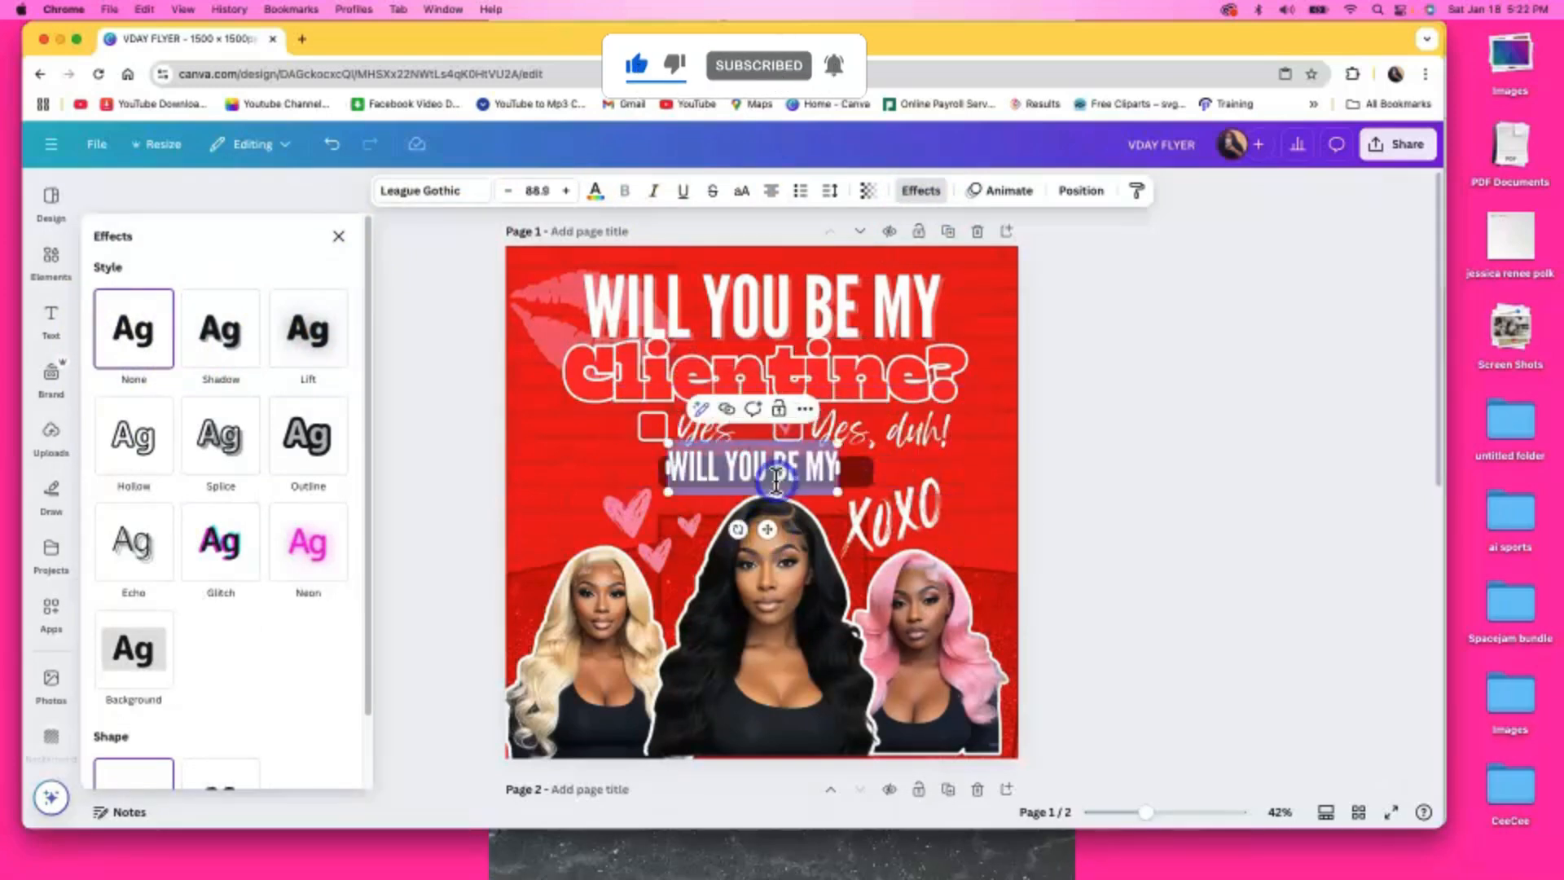
{"action": "type", "text": "Feb"}
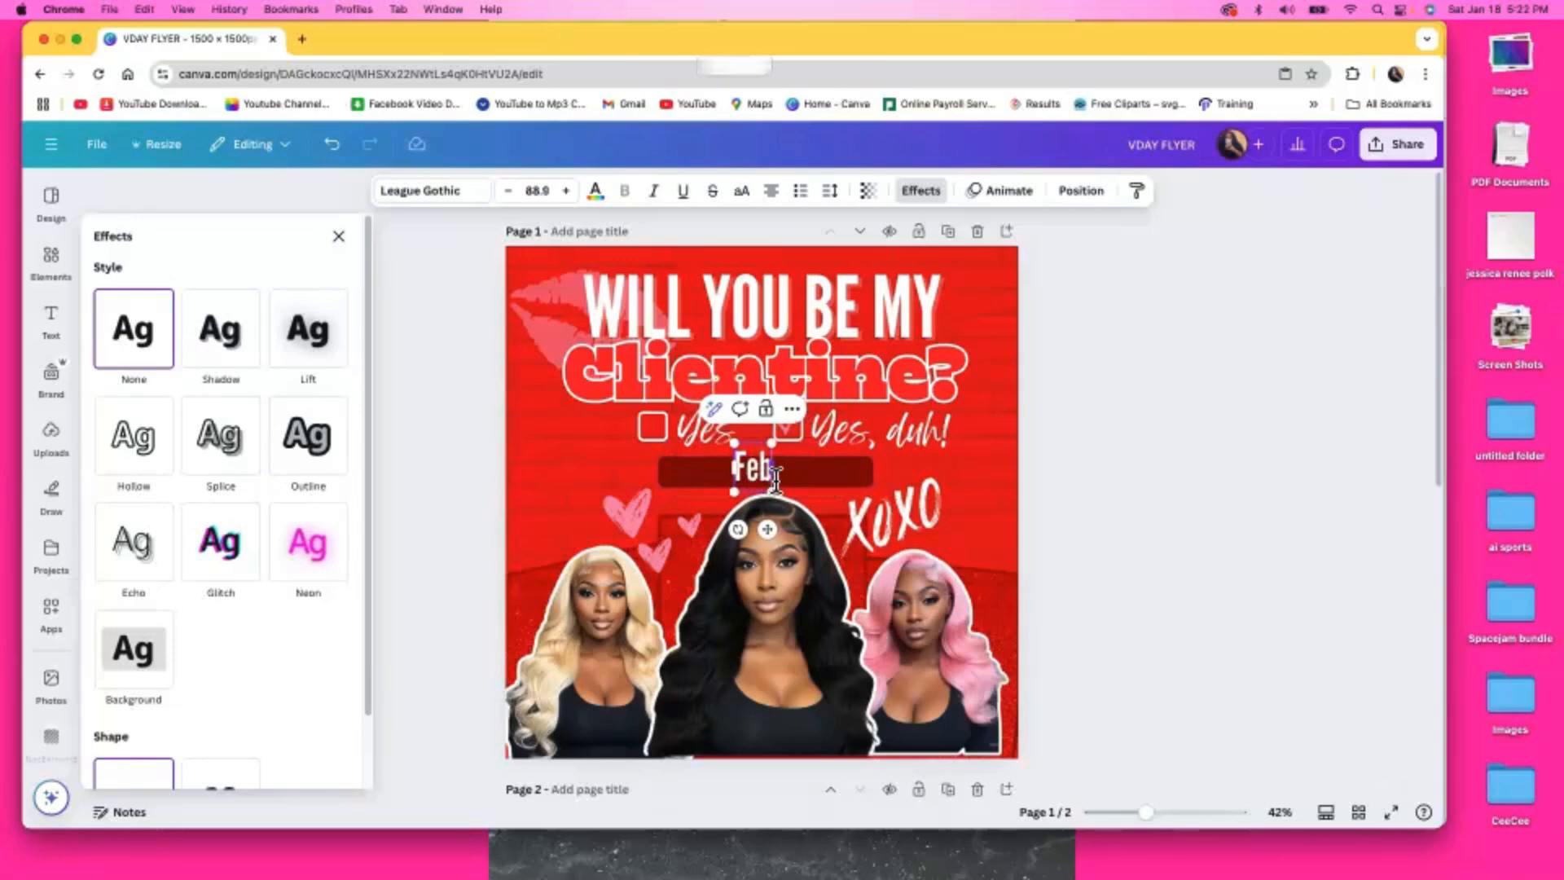
{"action": "key", "text": "BackSpace"}
{"action": "key", "text": "BackSpace"}
{"action": "type", "text": "EB"}
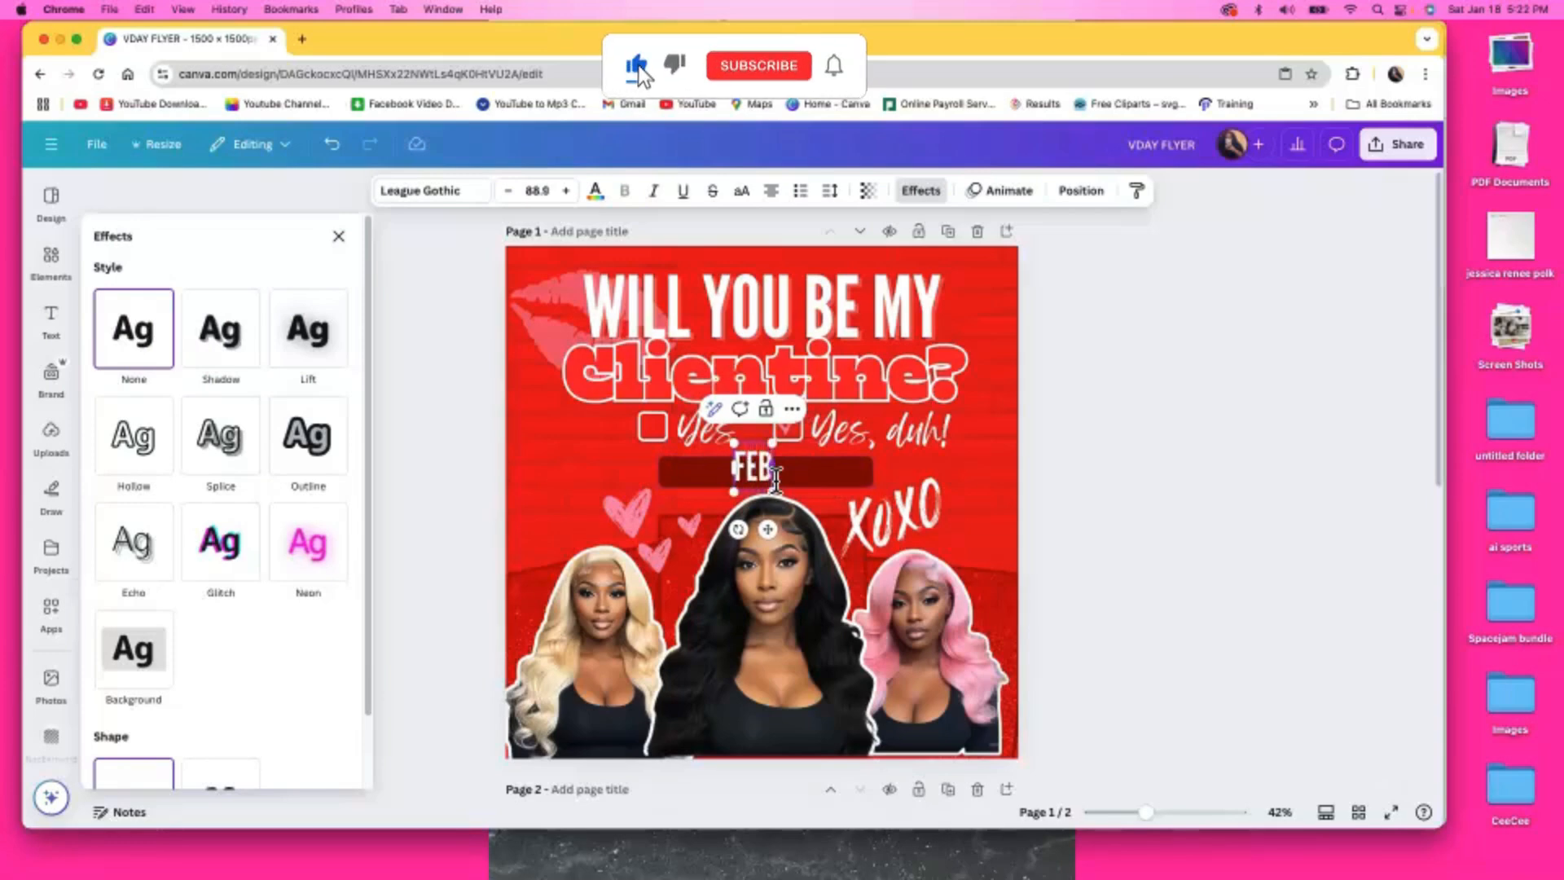
{"action": "type", "text": "UARY BOOKING OPEN"}
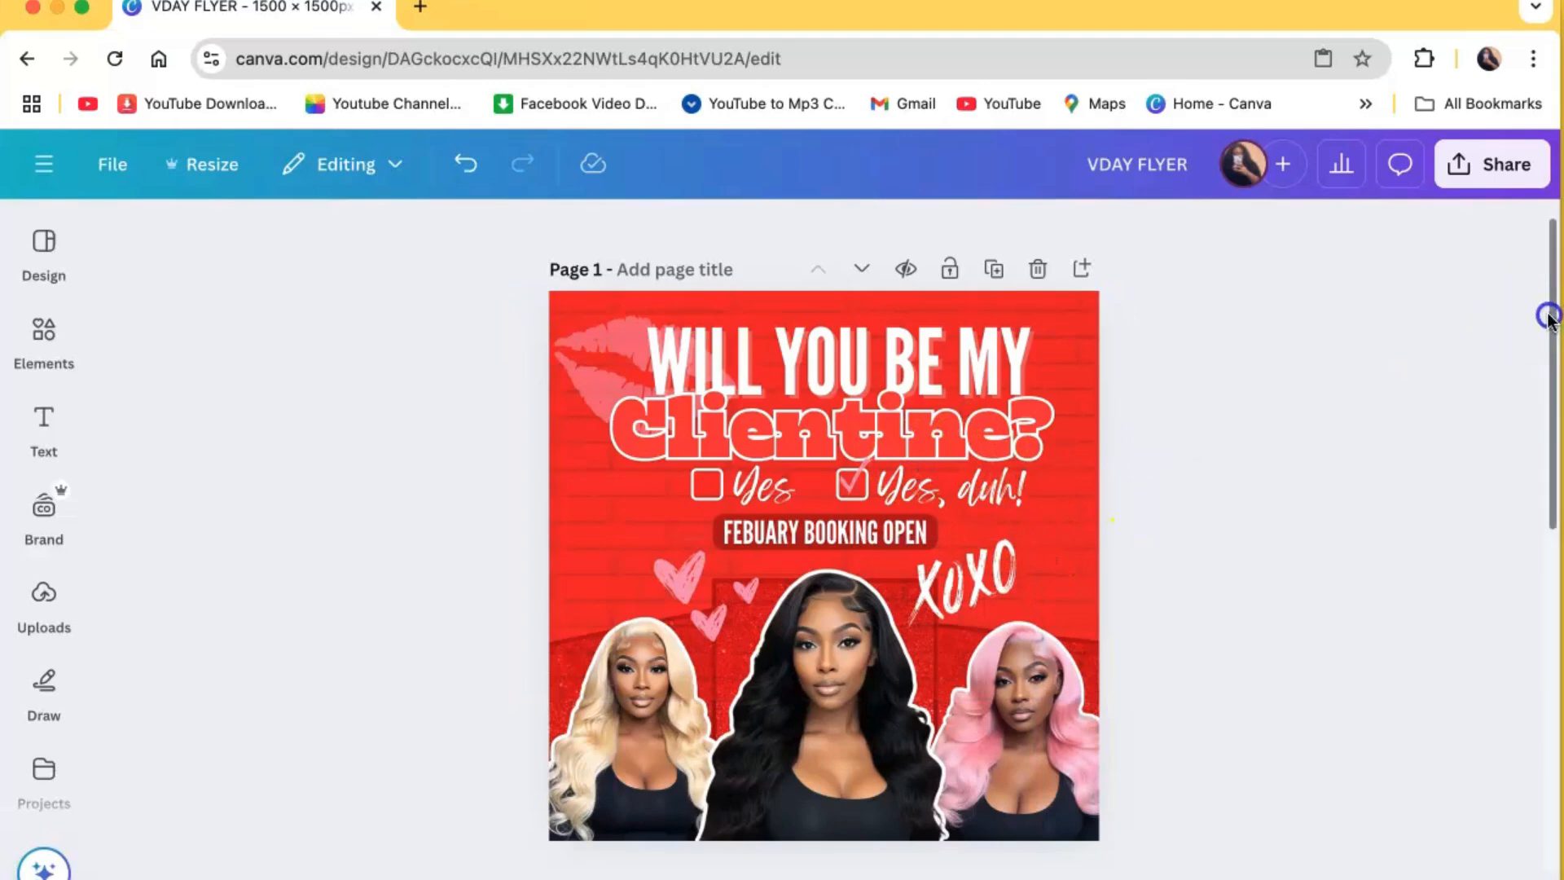
Examine the finished flyer on page 2, including the letter spacing of its "YOUR BRAND HERE" text
{"action": "scroll", "coordinate": [1529, 539], "scroll_direction": "down", "scroll_amount": 10}
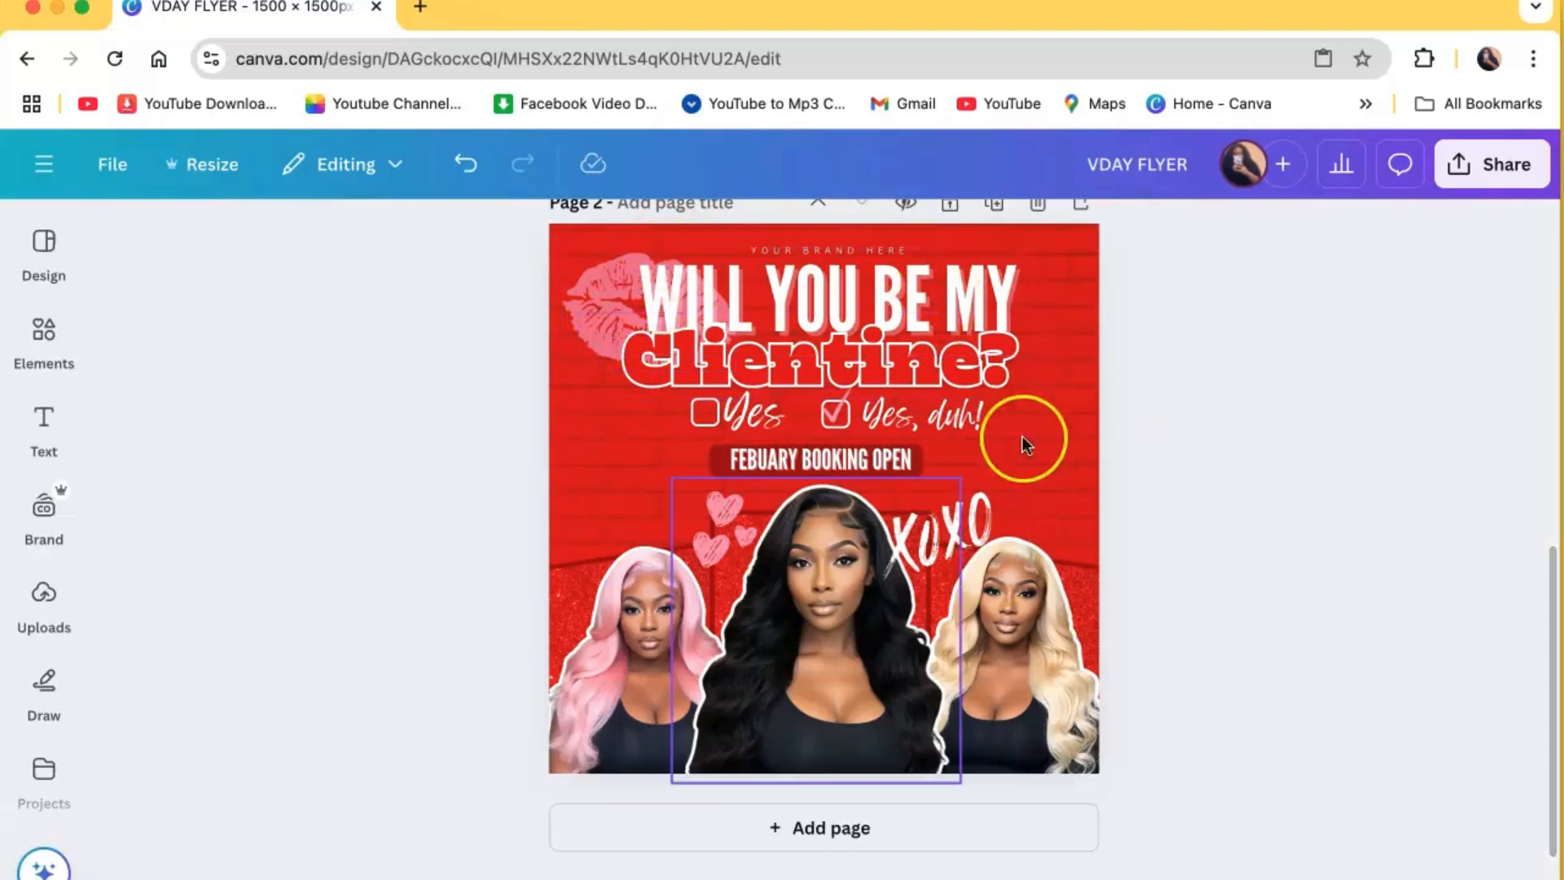
{"action": "left_click_drag", "start_coordinate": [1547, 599], "coordinate": [1458, 220]}
{"action": "scroll", "coordinate": [1454, 482], "scroll_direction": "down", "scroll_amount": 6}
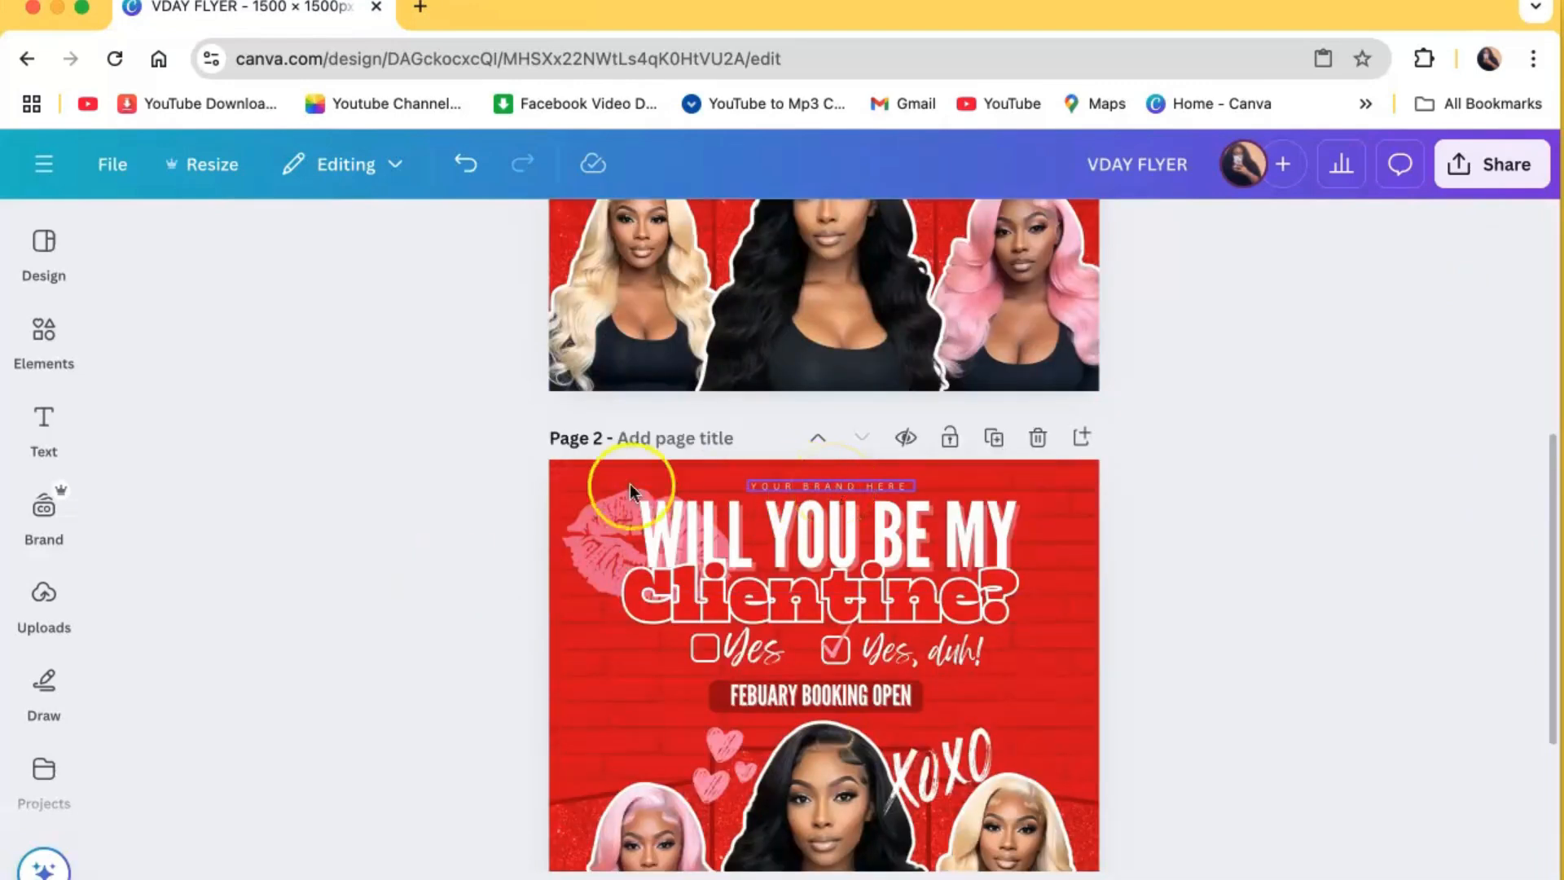
{"action": "left_click", "coordinate": [52, 539]}
{"action": "left_click", "coordinate": [43, 428]}
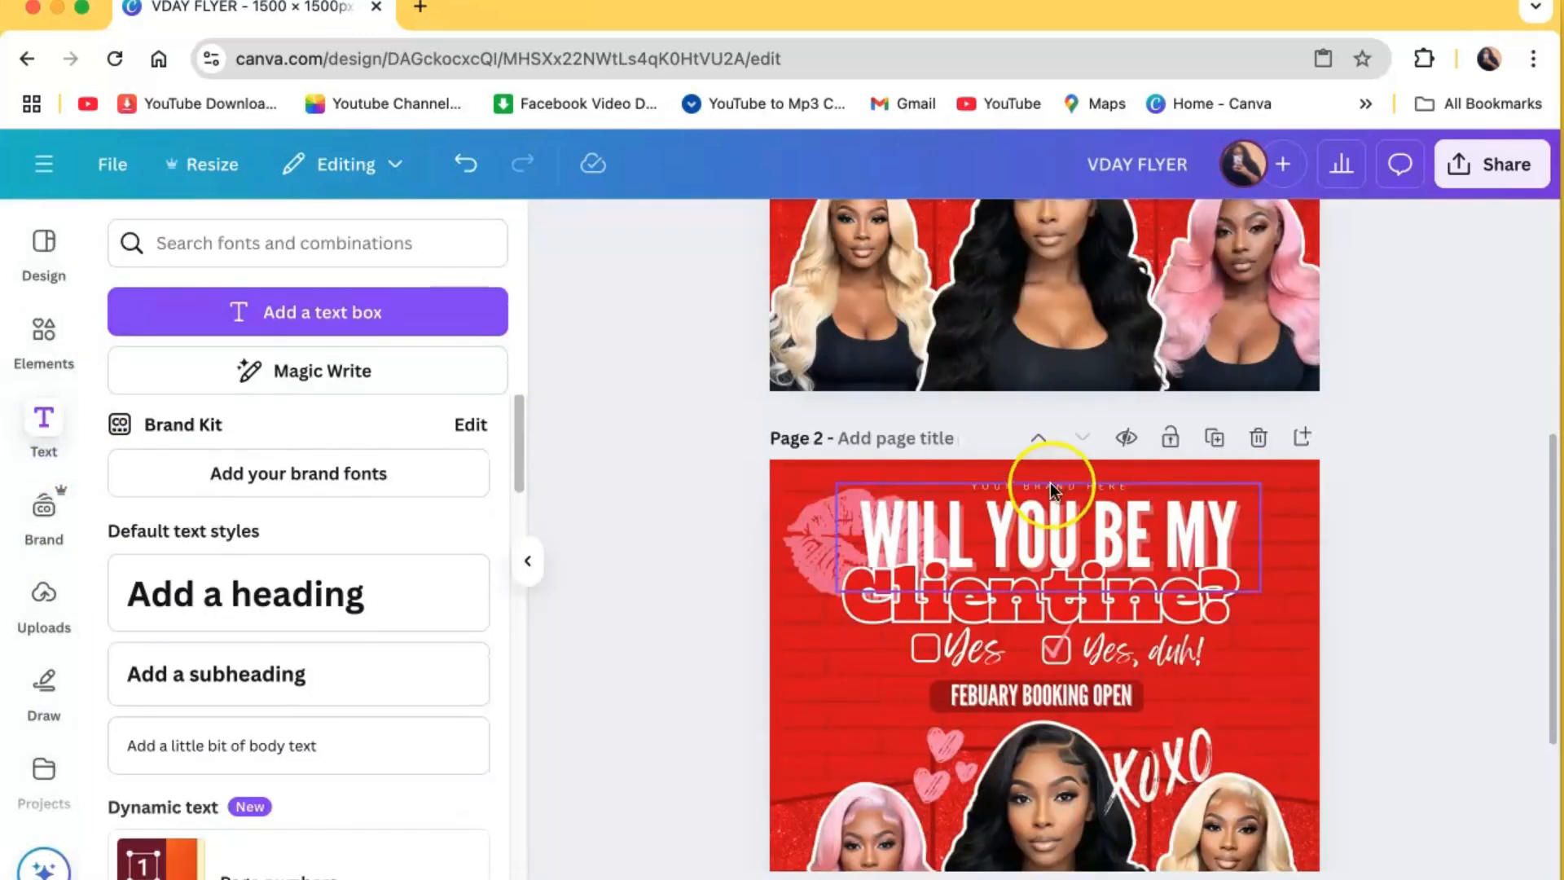
{"action": "left_click", "coordinate": [1049, 486]}
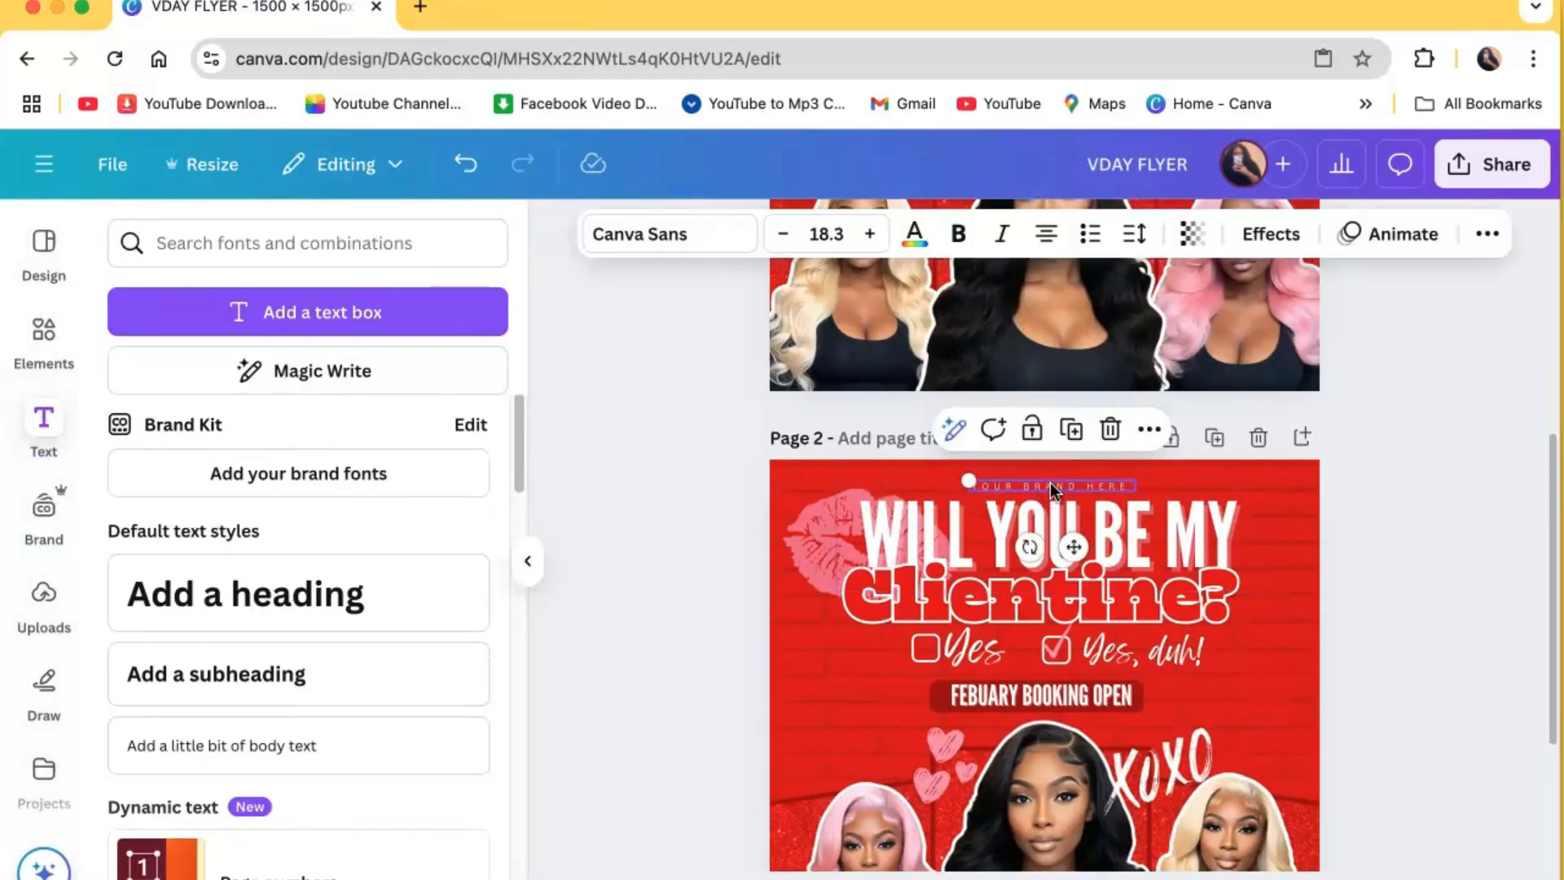
{"action": "left_click", "coordinate": [1051, 486]}
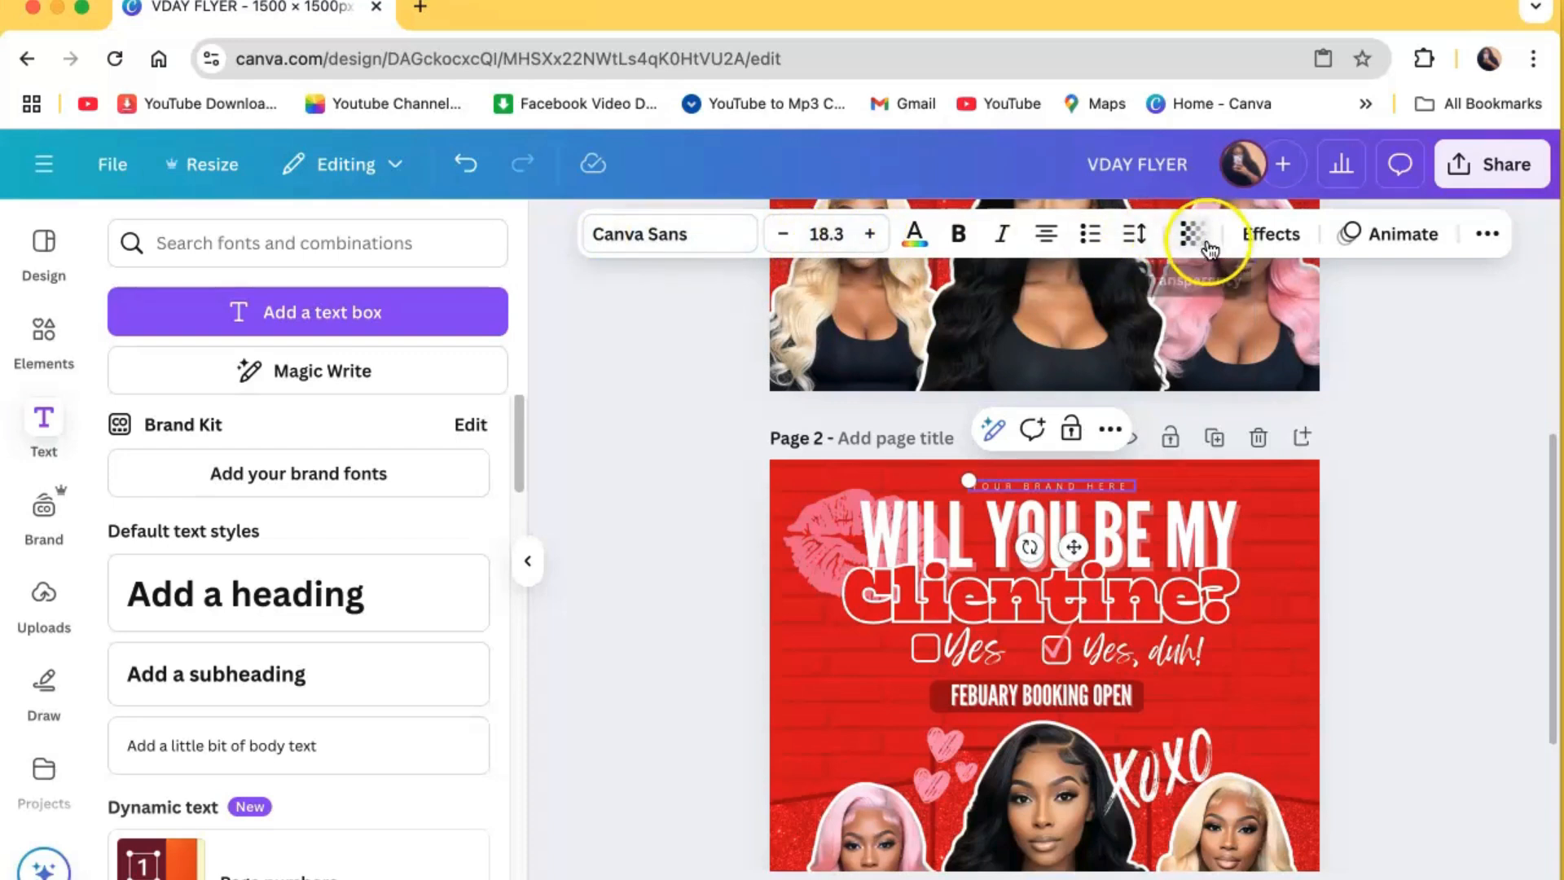
{"action": "left_click", "coordinate": [1134, 234]}
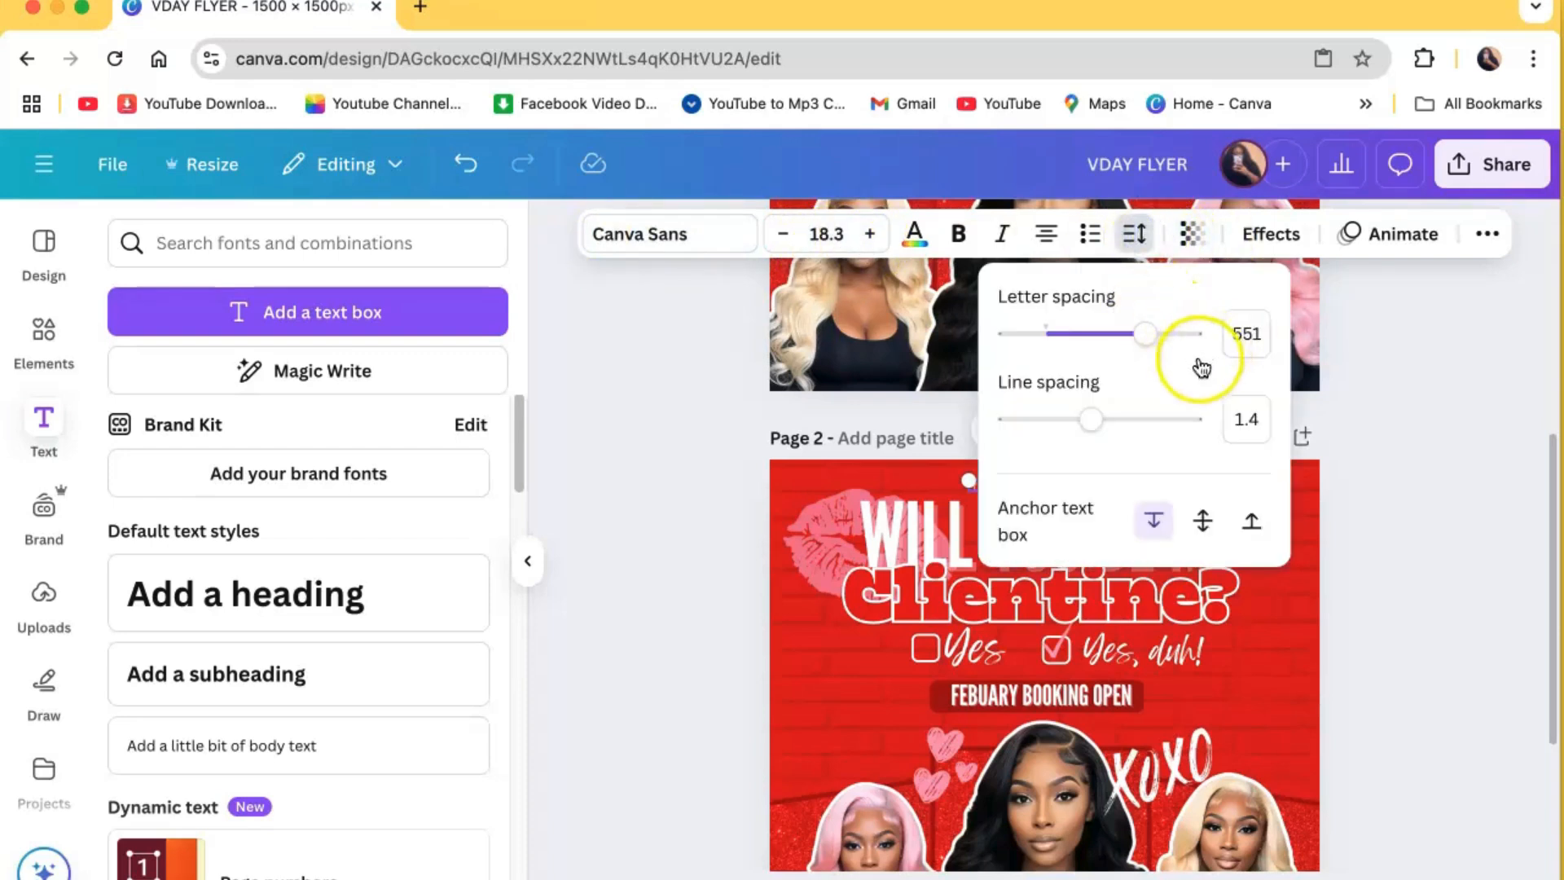
{"action": "left_click", "coordinate": [1424, 459]}
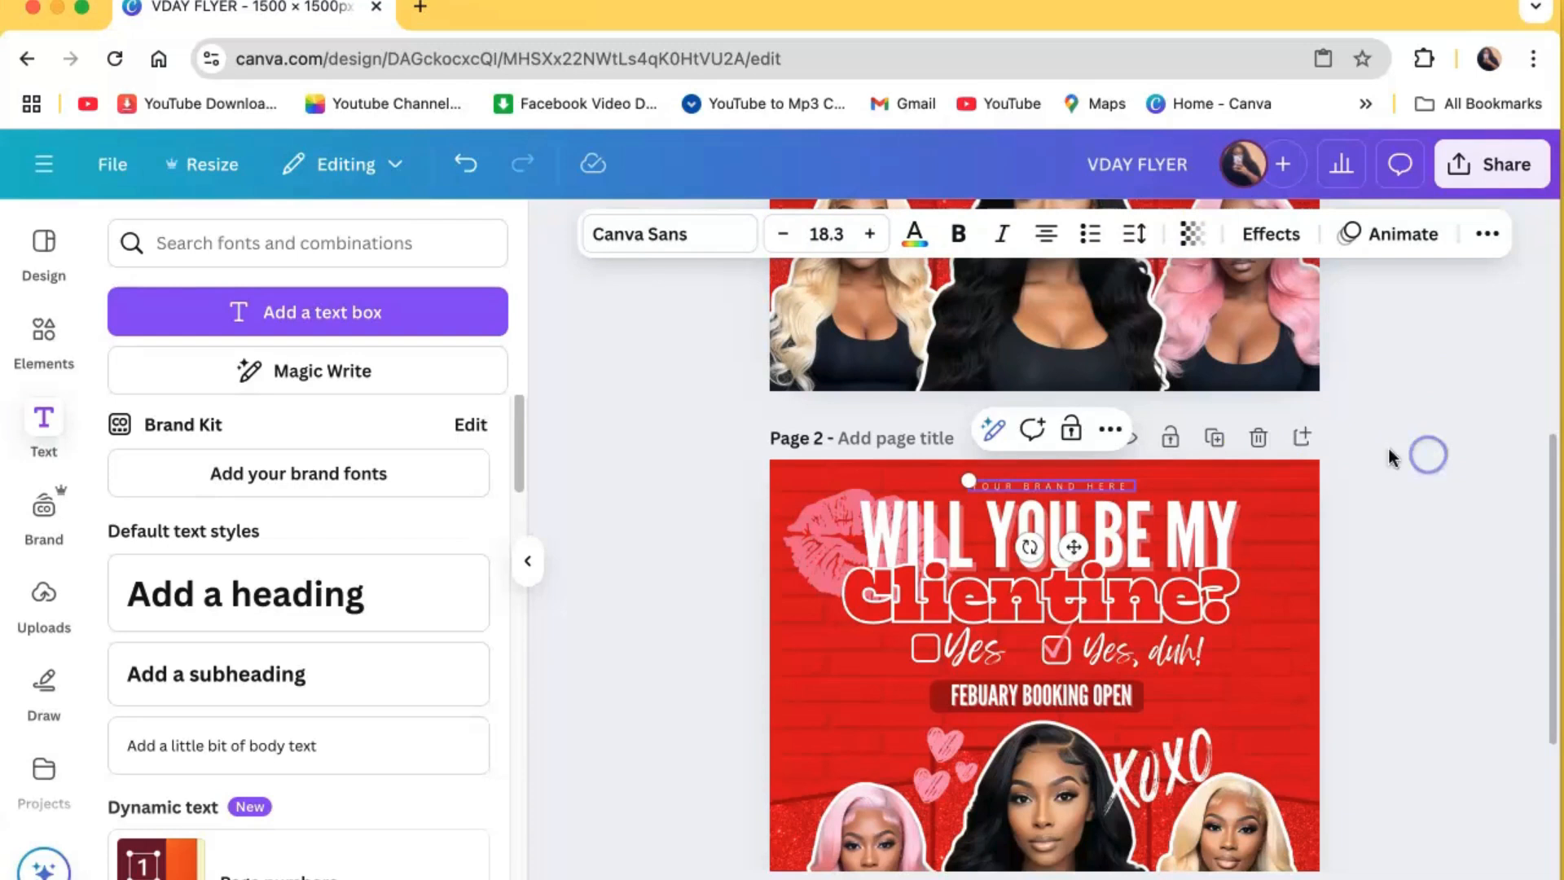
Compare the page 2 flyer with the recreated flyer on page 1
{"action": "left_click", "coordinate": [649, 432]}
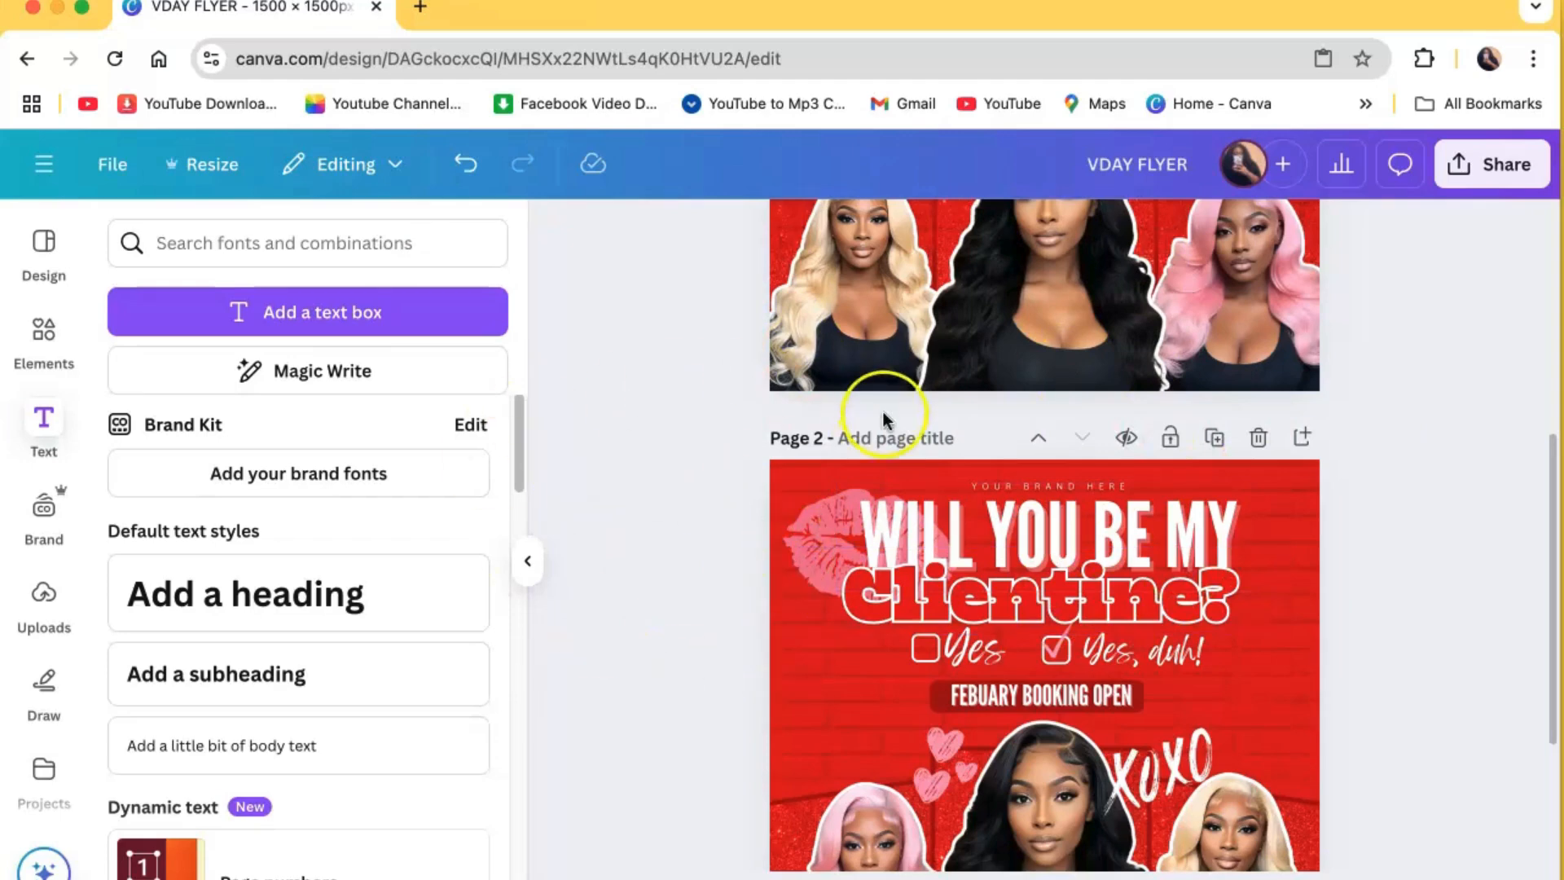
{"action": "scroll", "coordinate": [1046, 558], "scroll_direction": "up", "scroll_amount": 1}
{"action": "scroll", "coordinate": [1024, 562], "scroll_direction": "down", "scroll_amount": 4}
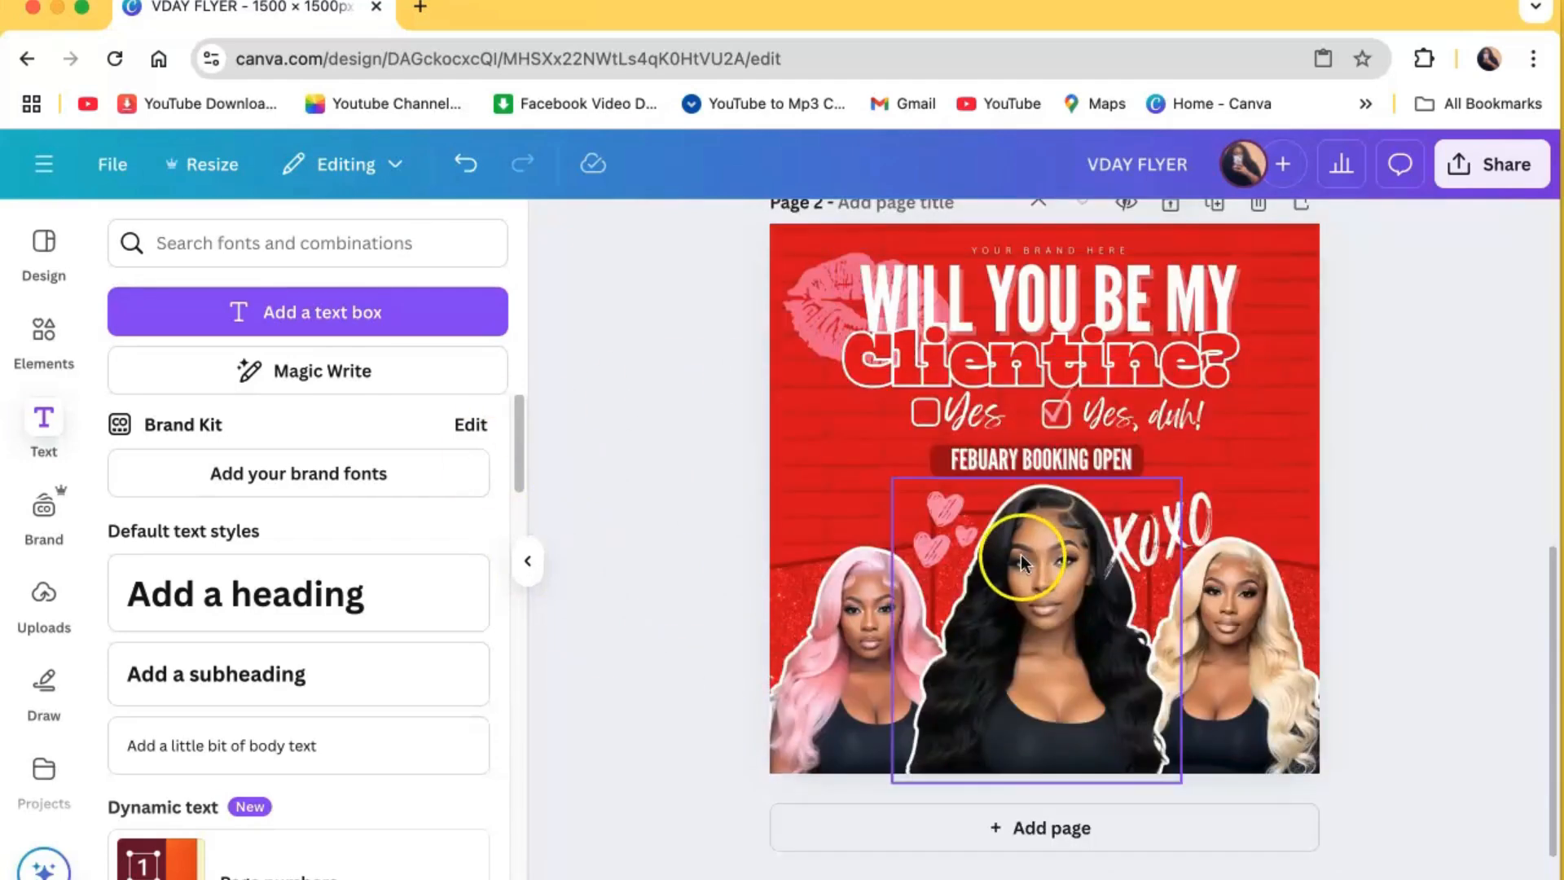
{"action": "scroll", "coordinate": [1018, 545], "scroll_direction": "up", "scroll_amount": 5}
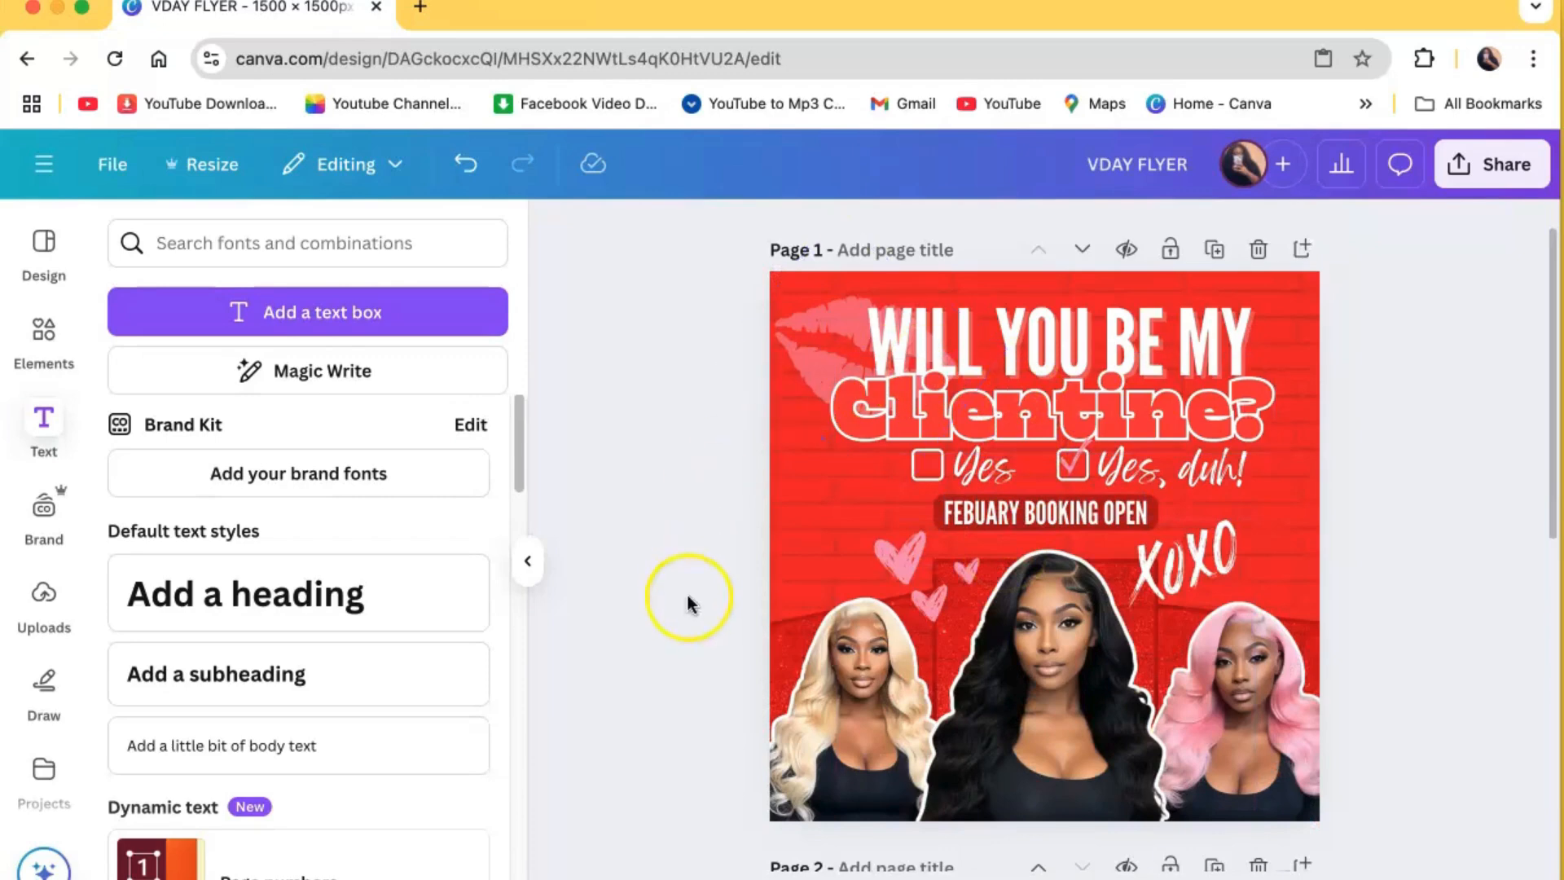
{"action": "left_click", "coordinate": [529, 570]}
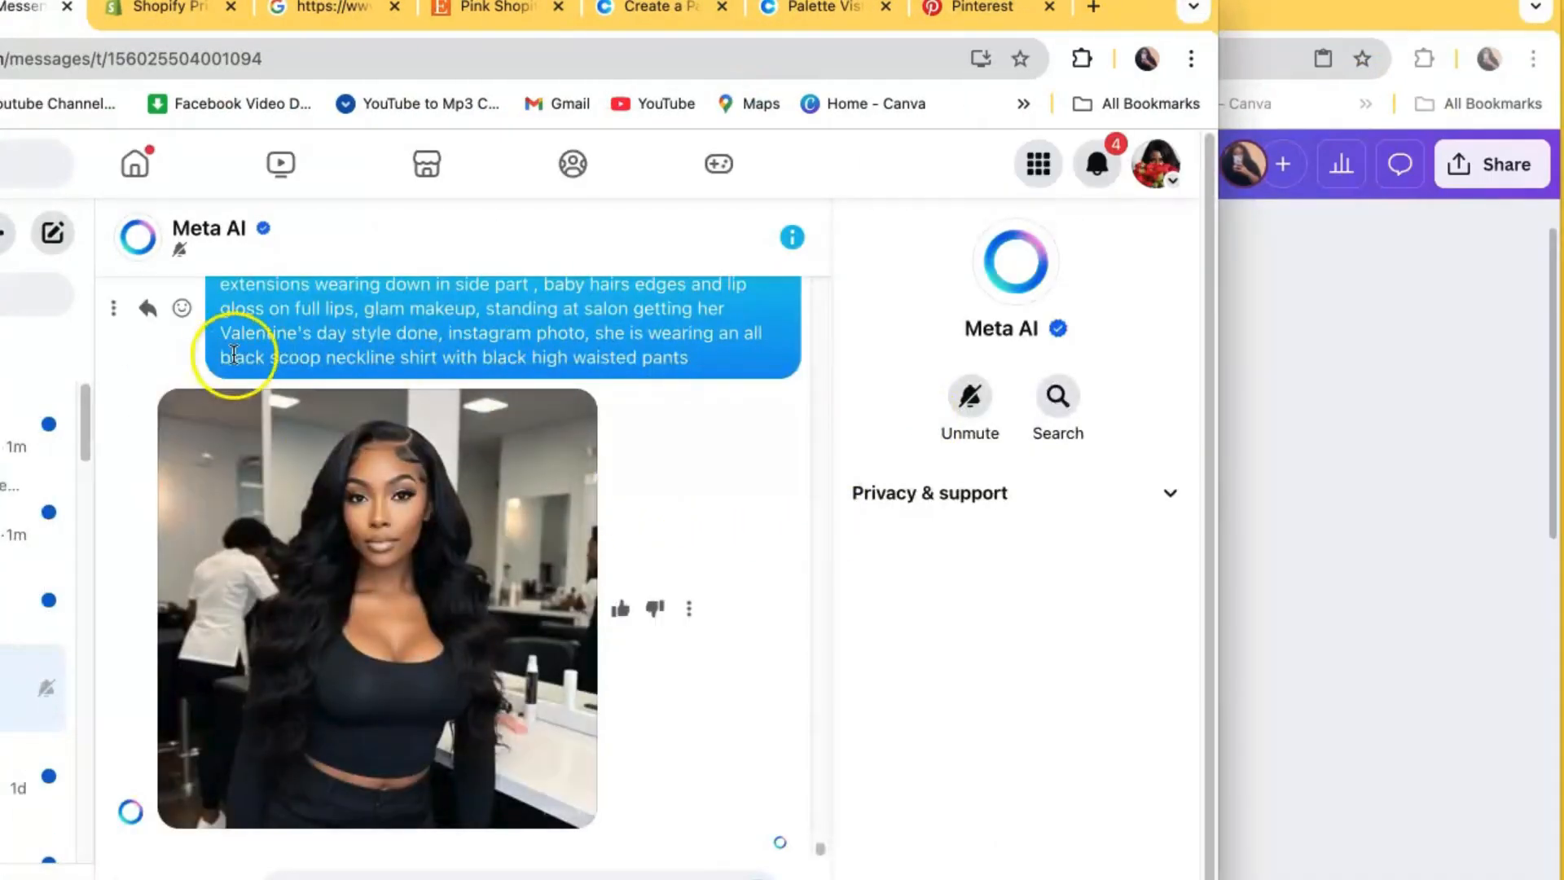
Review the Meta AI chat's image prompts and generated salon portraits, and switch back to the VDAY FLYER design in Canva
{"action": "scroll", "coordinate": [375, 522], "scroll_direction": "up", "scroll_amount": 4}
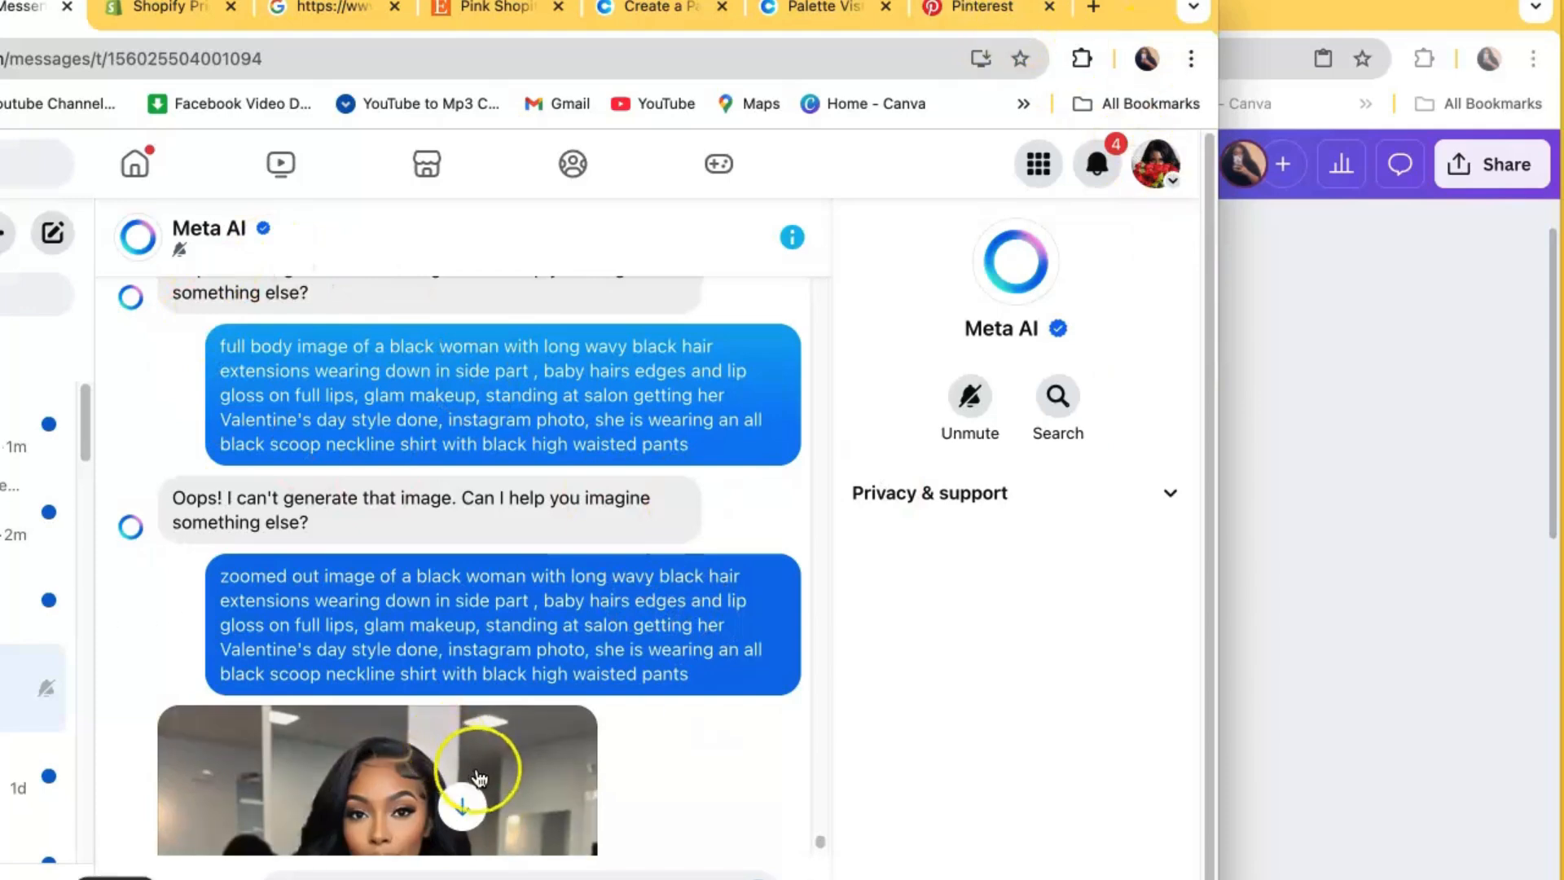
{"action": "scroll", "coordinate": [489, 766], "scroll_direction": "up", "scroll_amount": 10}
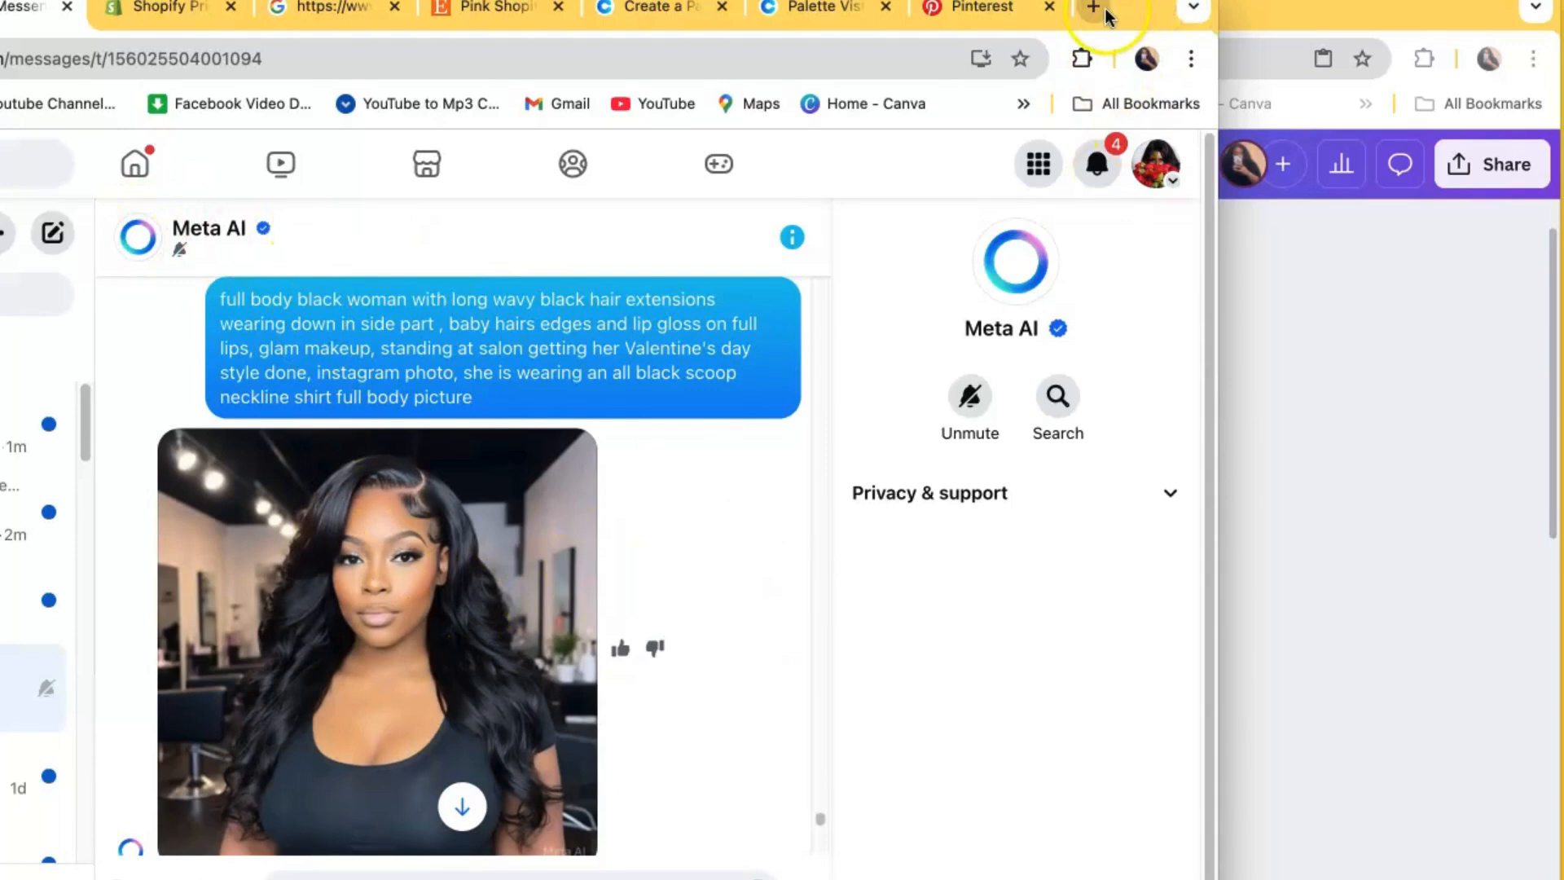
{"action": "scroll", "coordinate": [489, 540], "scroll_direction": "down", "scroll_amount": 1}
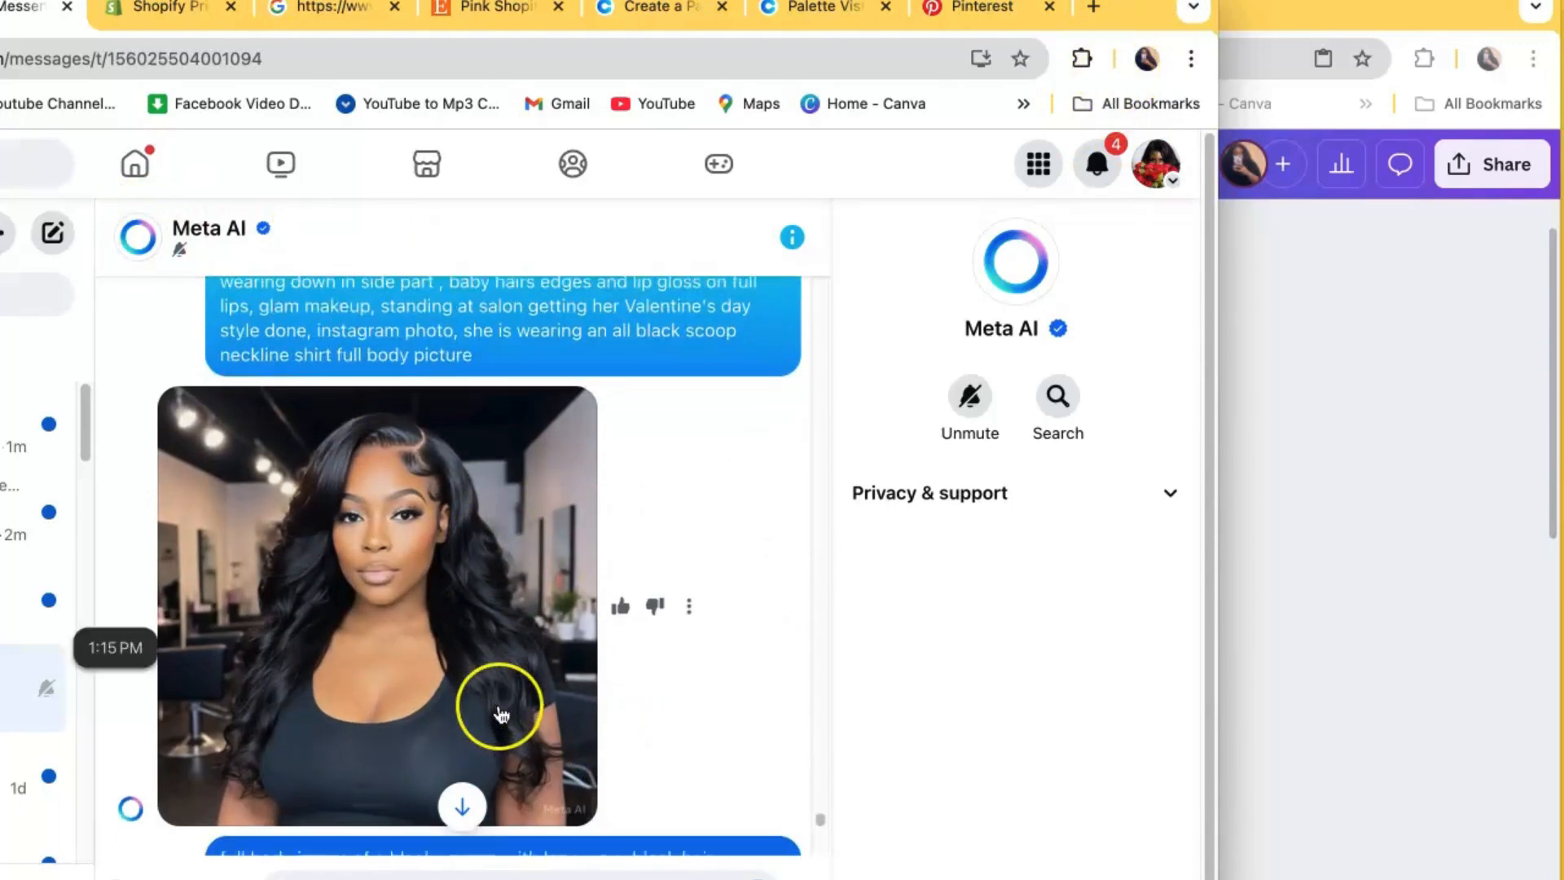
{"action": "scroll", "coordinate": [501, 715], "scroll_direction": "down", "scroll_amount": 1}
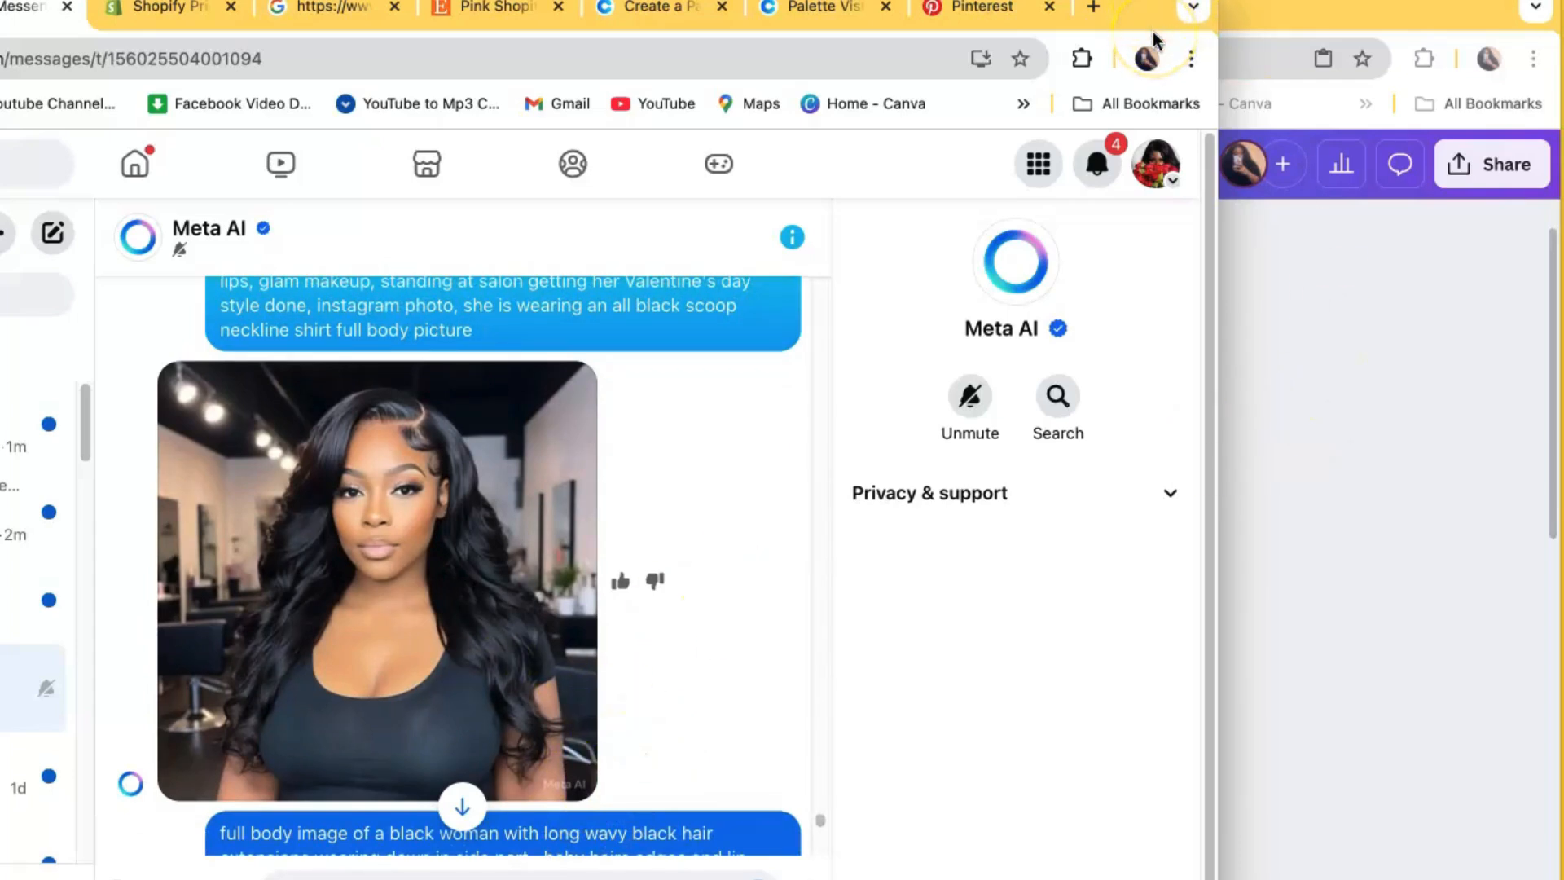
{"action": "left_click", "coordinate": [1476, 12]}
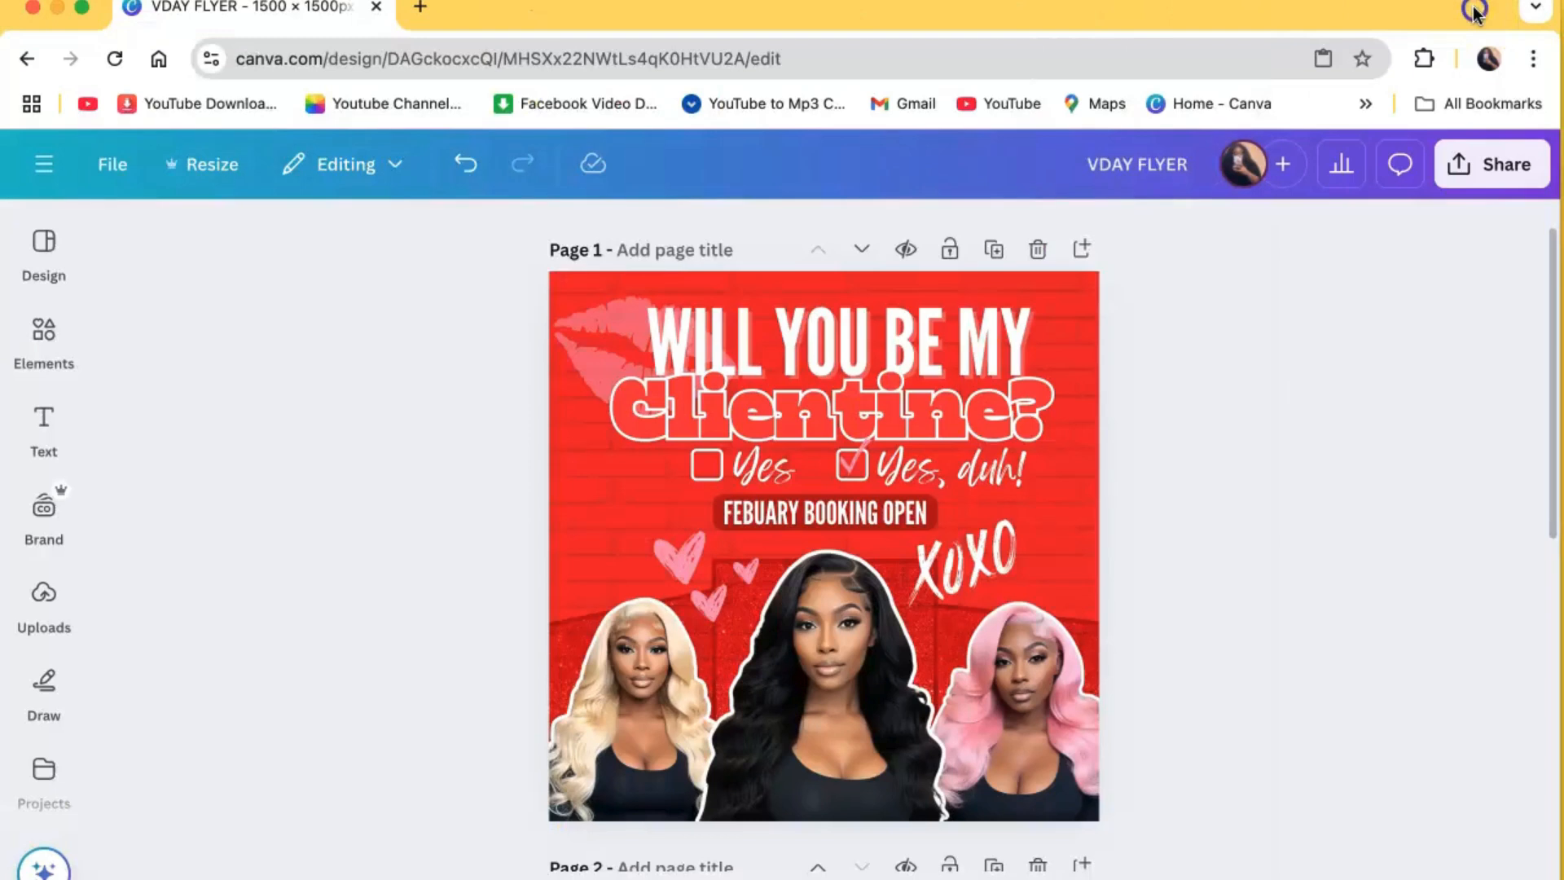